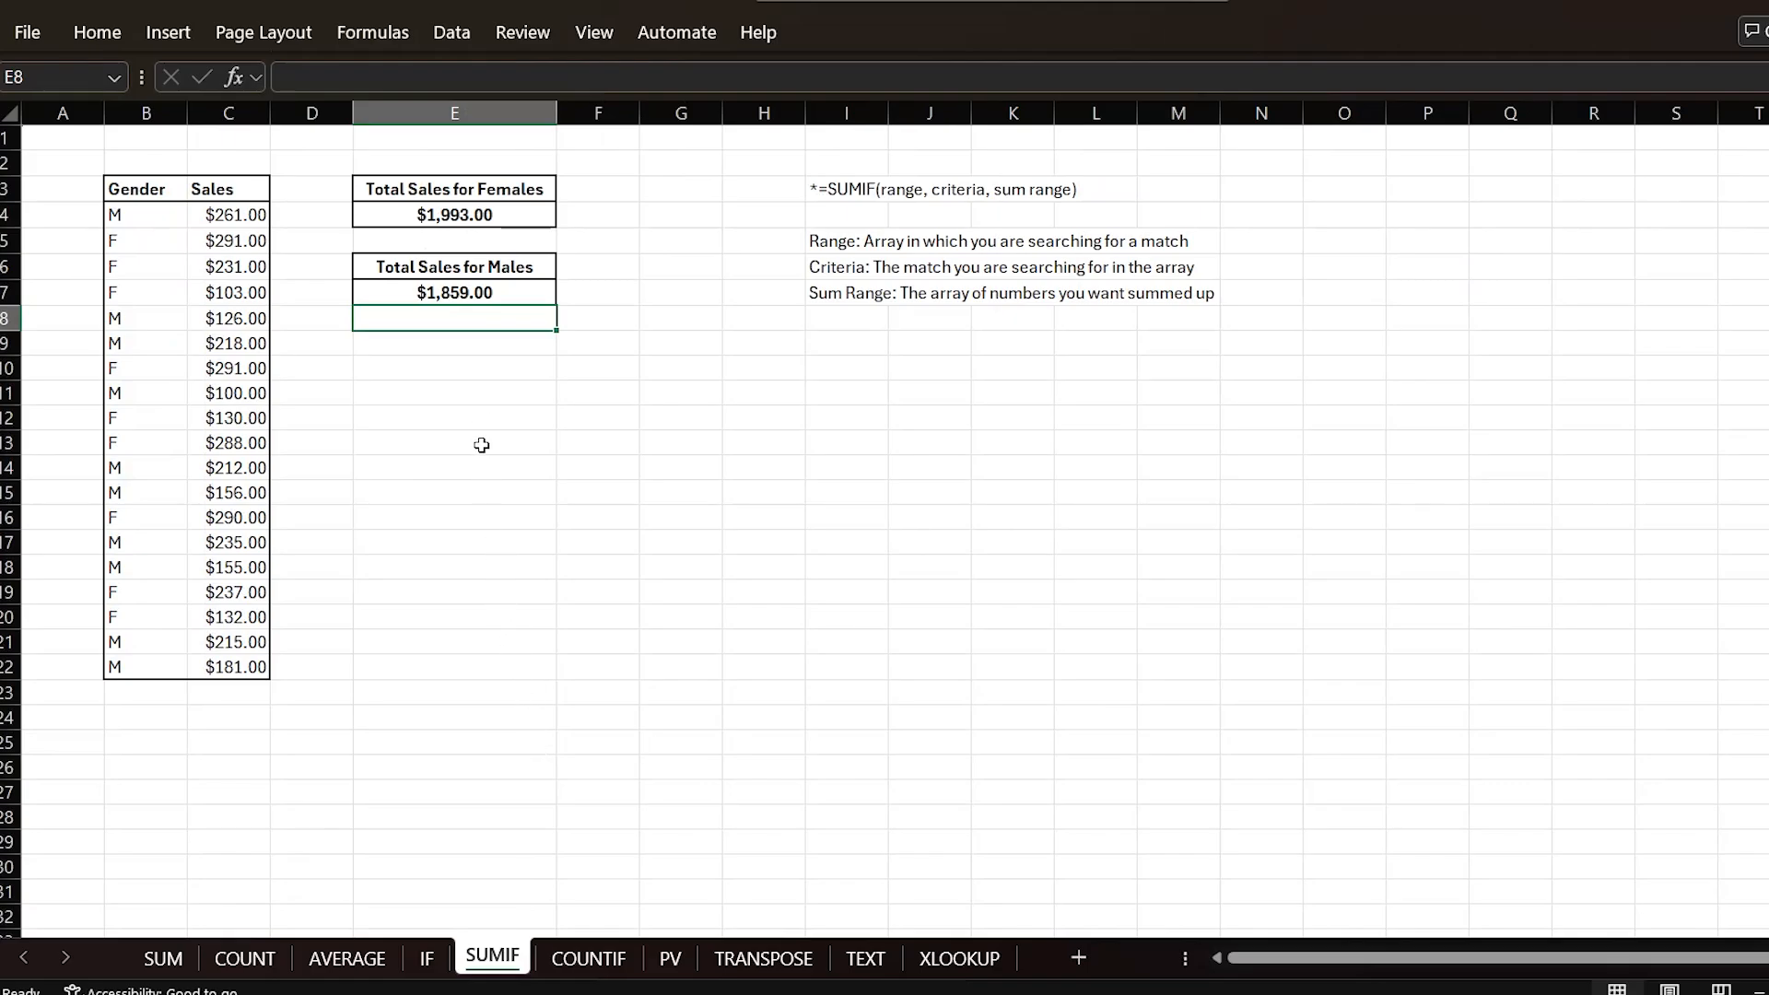
# Step: Inspect the SUMIF formulas behind the female and male sales totals
pyautogui.click(473, 291)
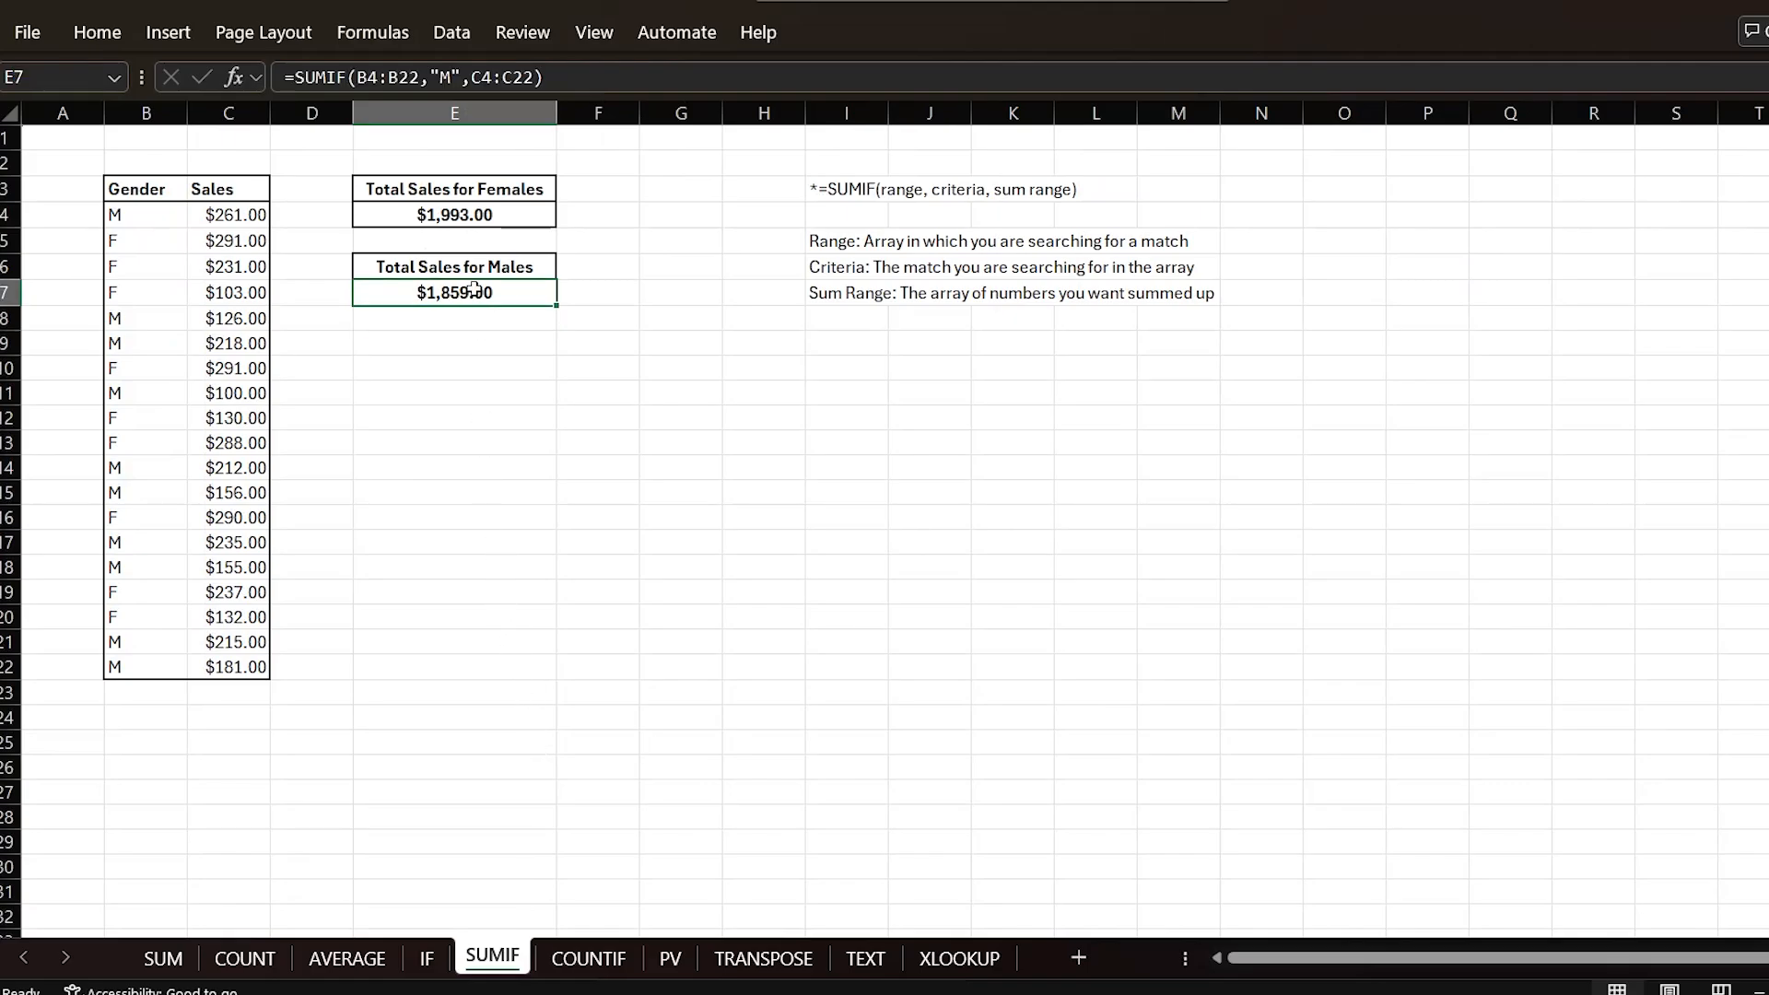
pyautogui.click(467, 213)
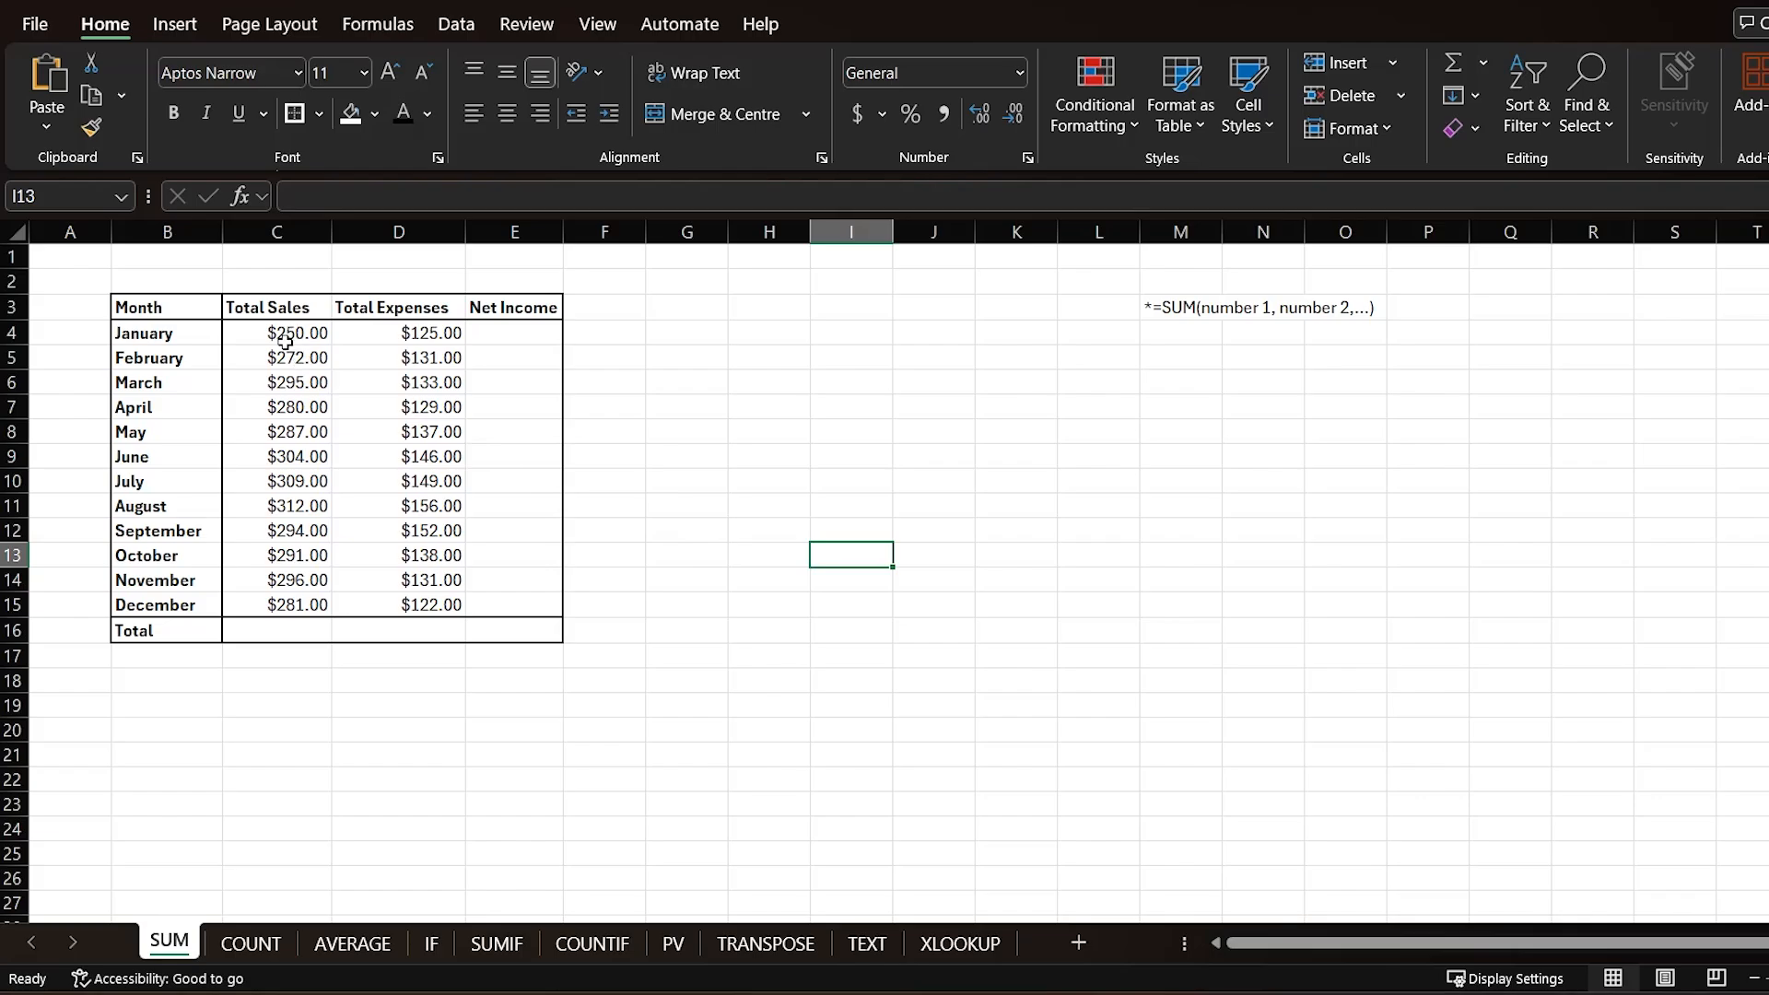
# Step: Total the Total Sales column with =SUM(C4:C15) and AutoSum the Total Expenses column in the Total row
pyautogui.moveTo(285, 342); pyautogui.dragTo(275, 608)
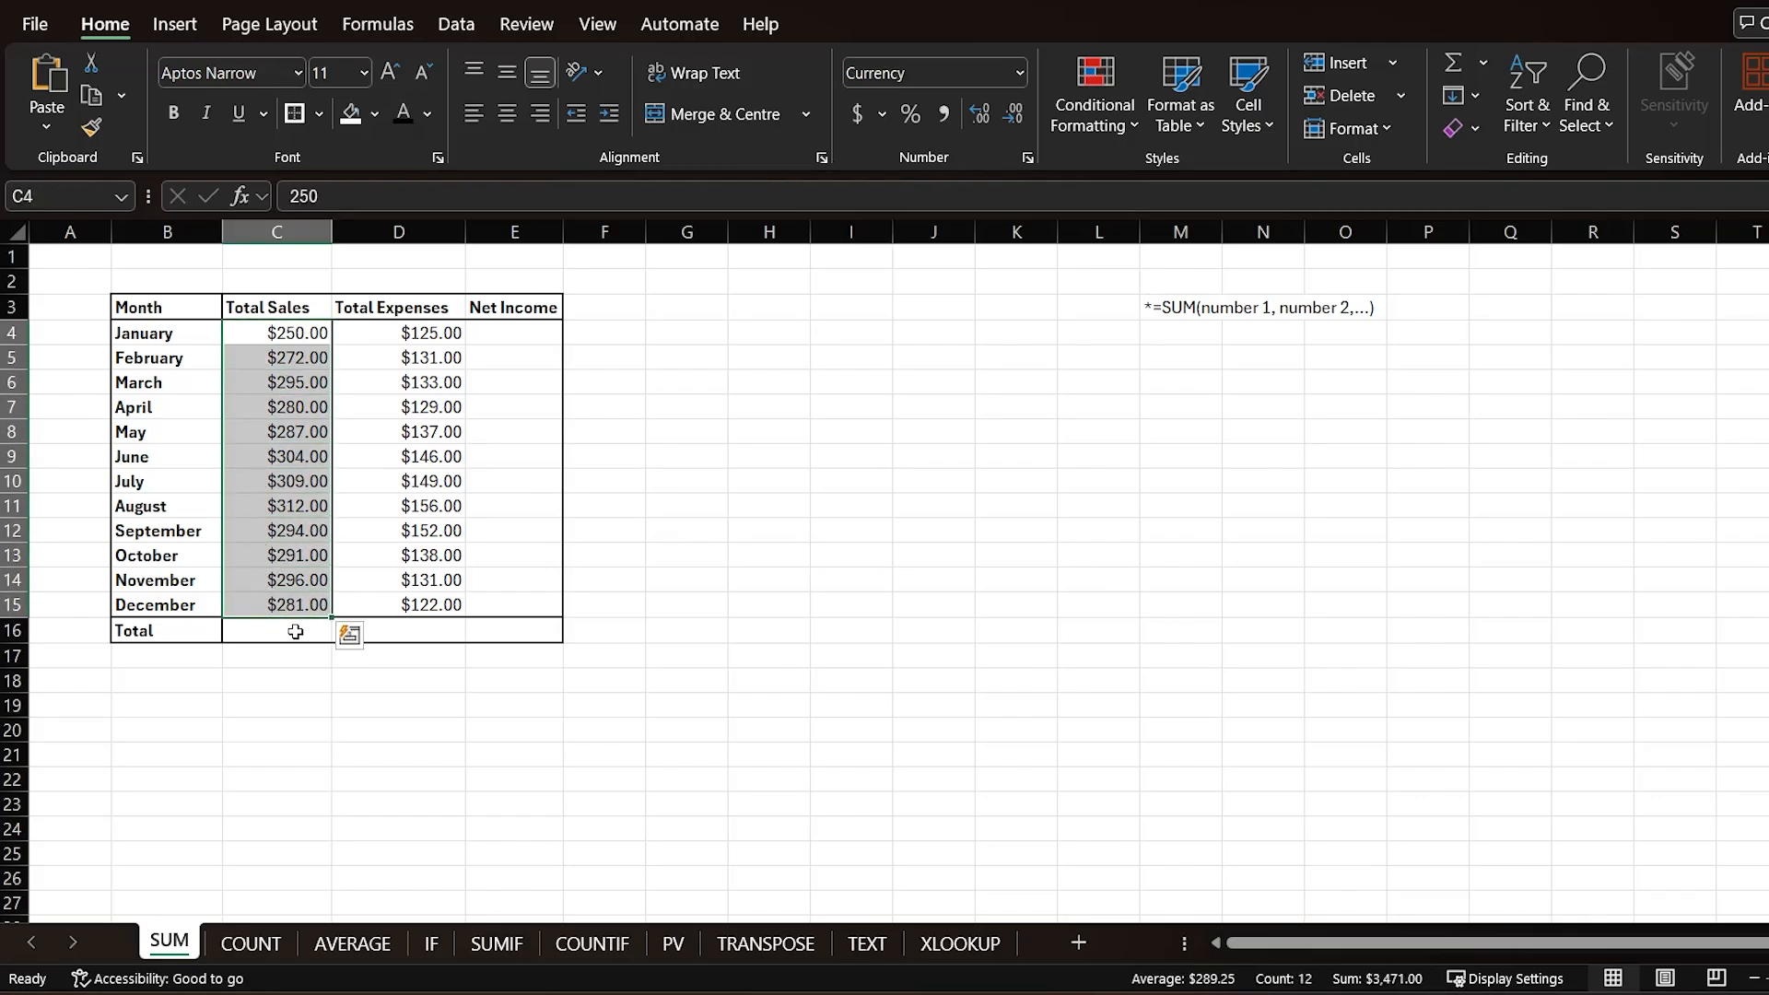
pyautogui.click(294, 641)
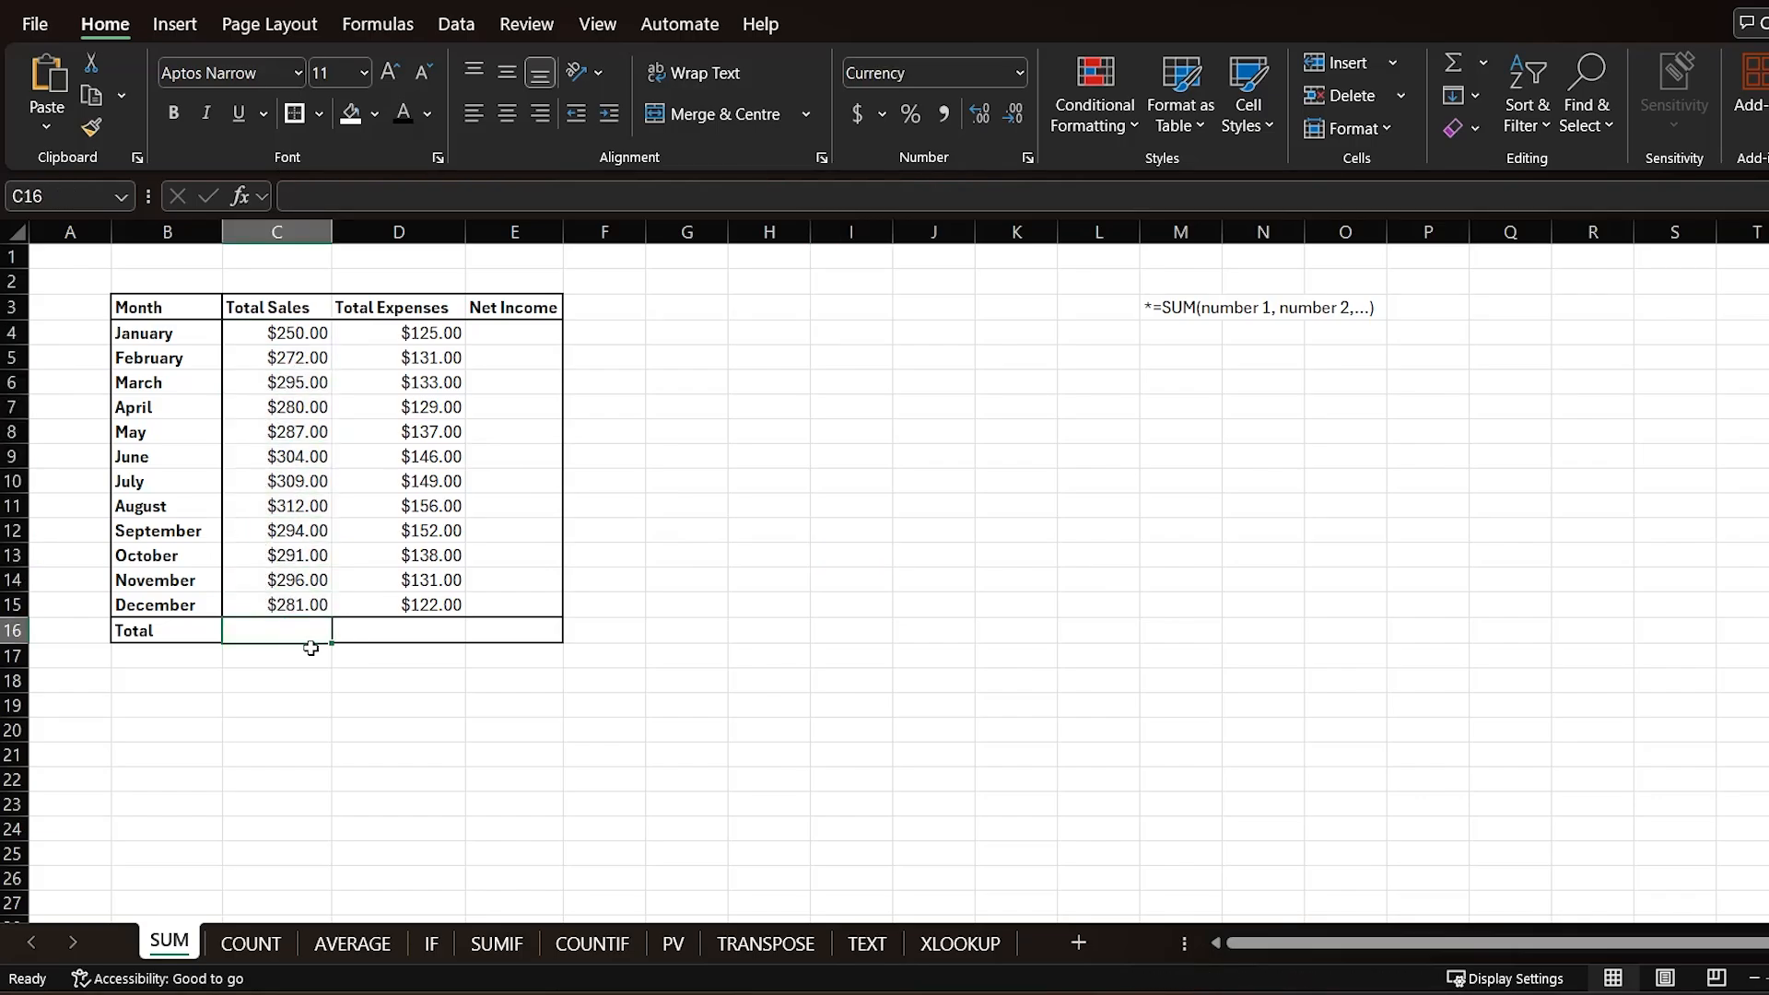
pyautogui.write('=SUM(')
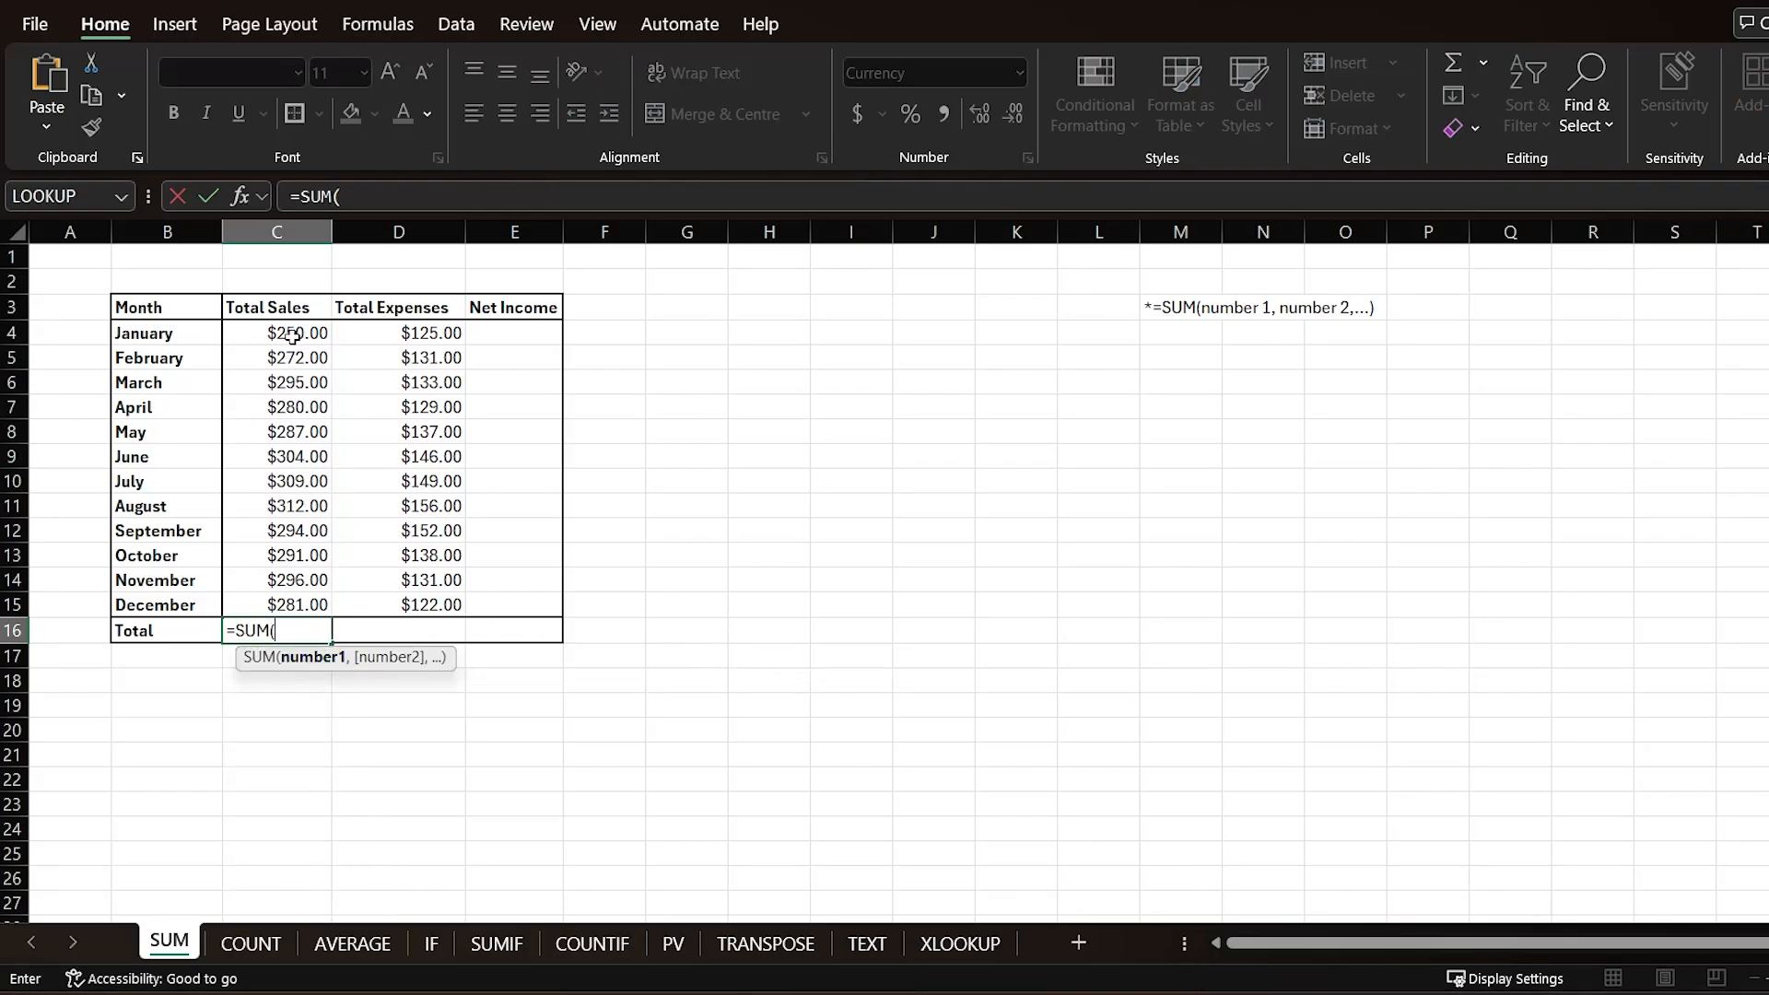
pyautogui.moveTo(293, 337); pyautogui.dragTo(279, 597)
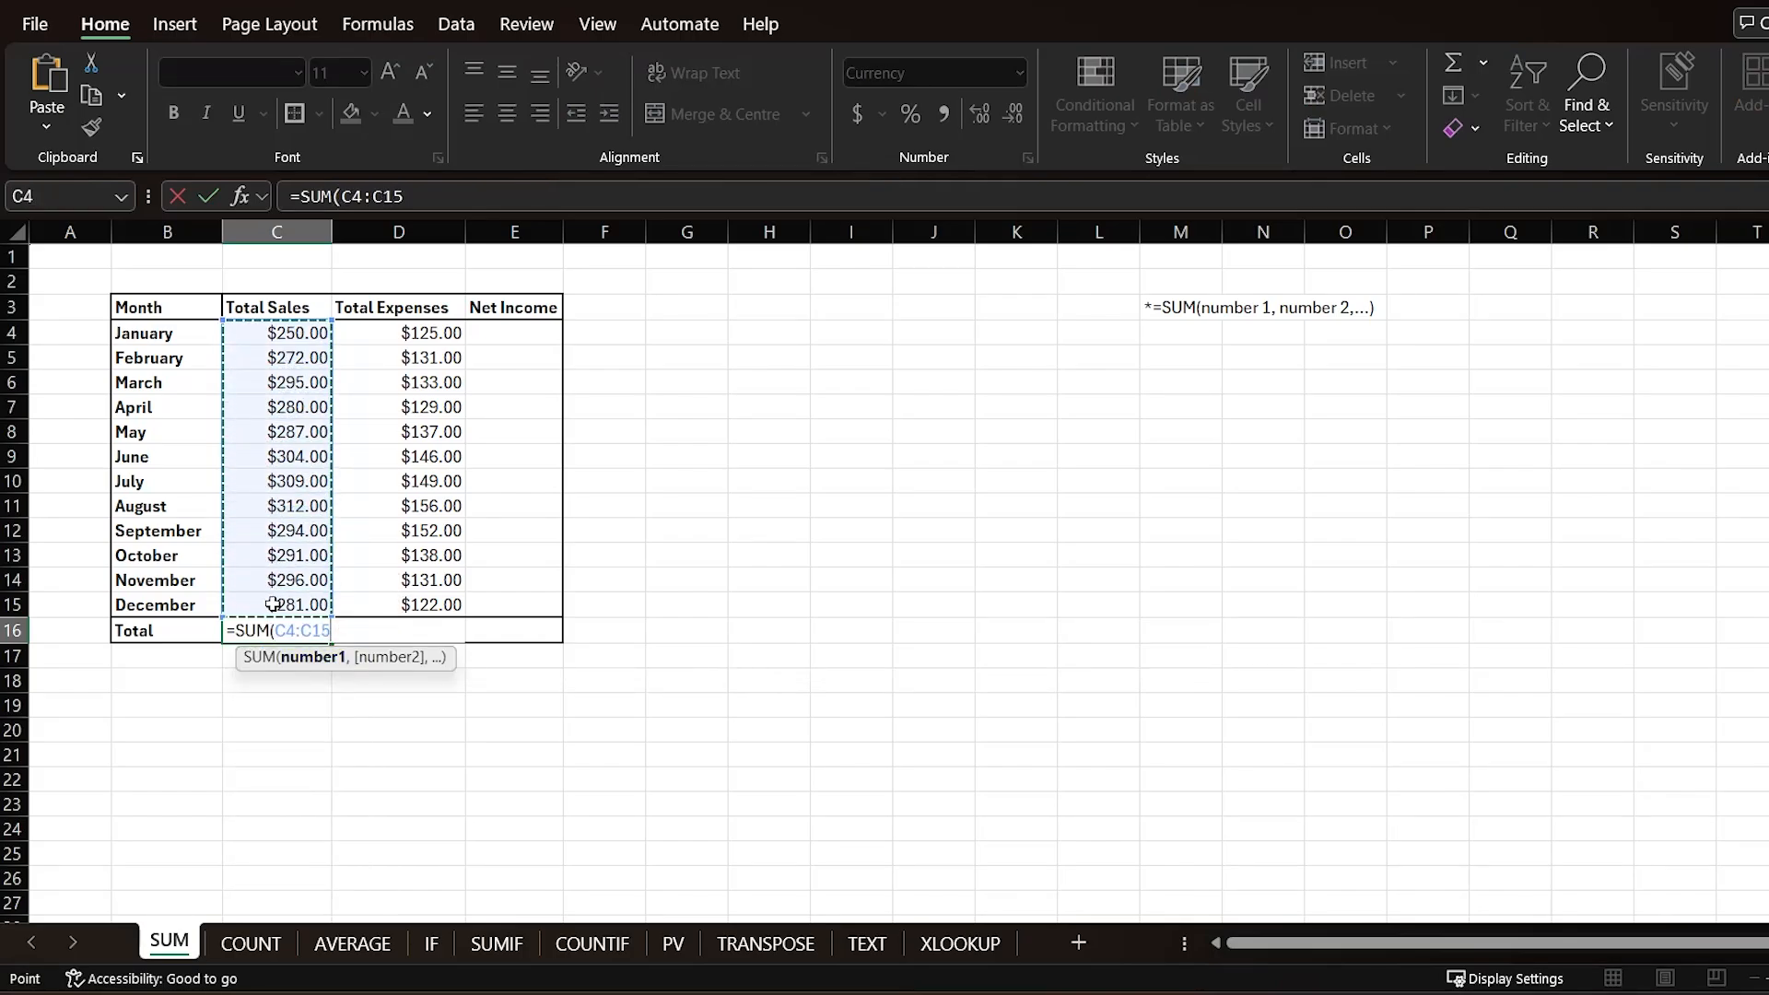
pyautogui.press('Tab')
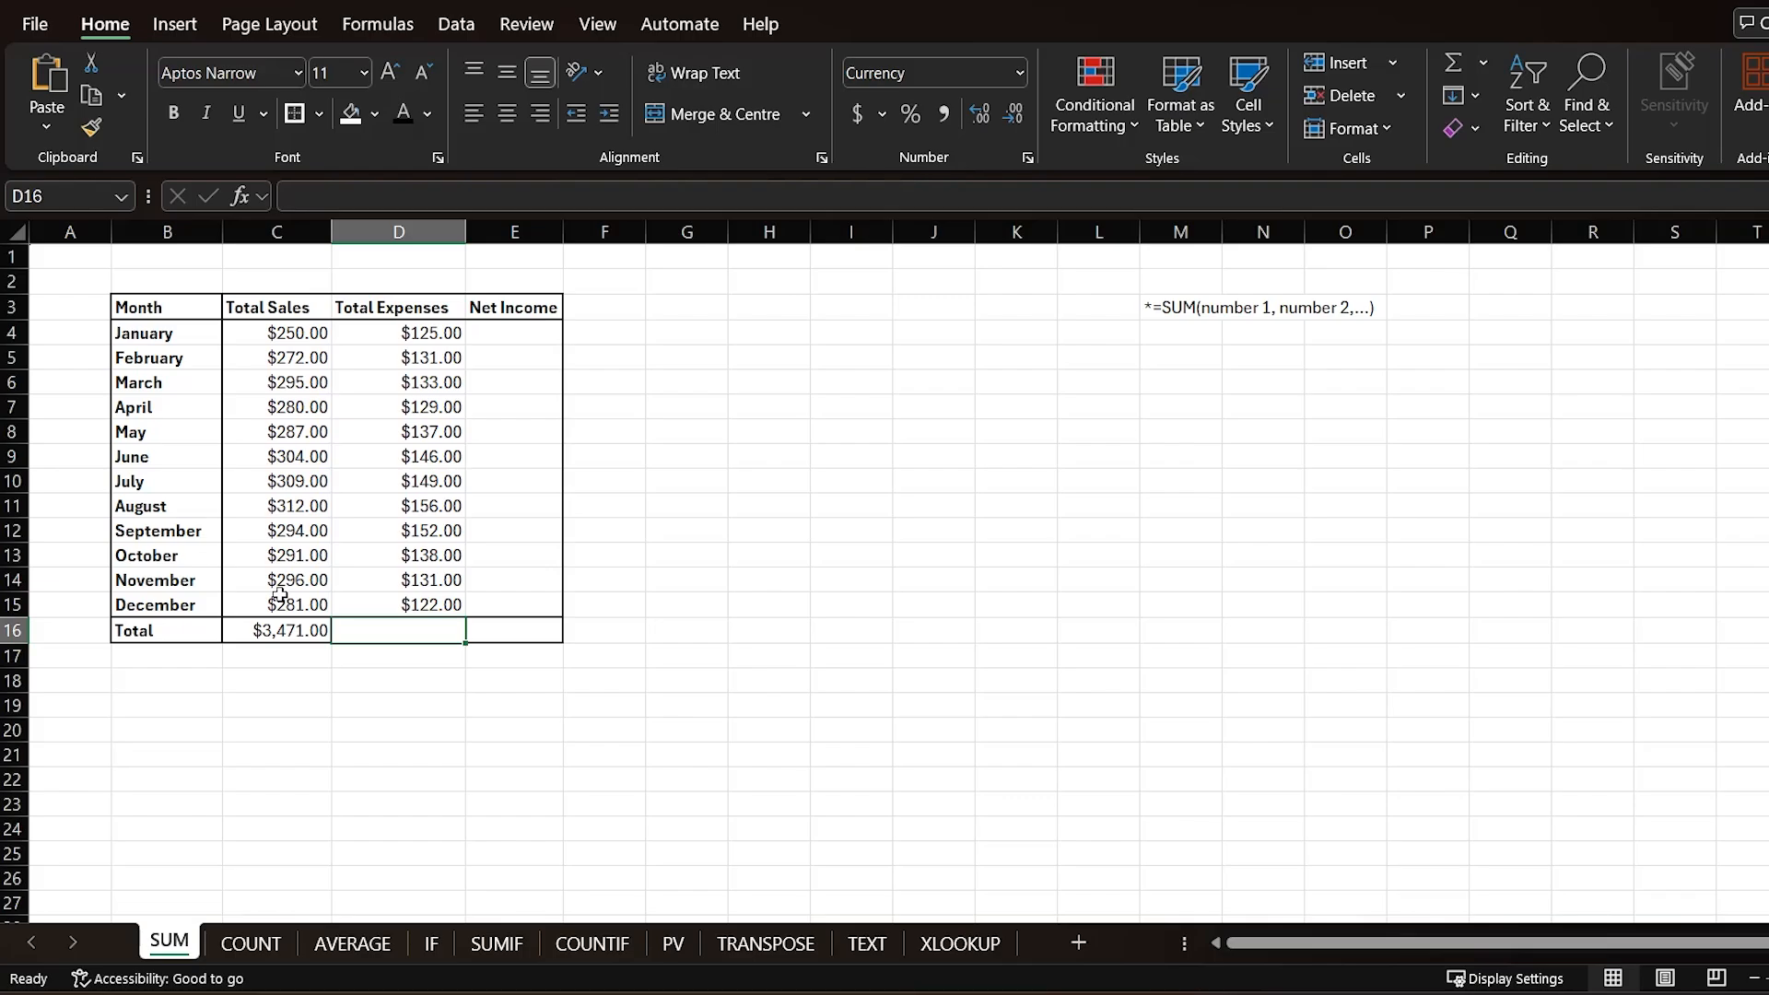
pyautogui.hotkey('alt', '=')
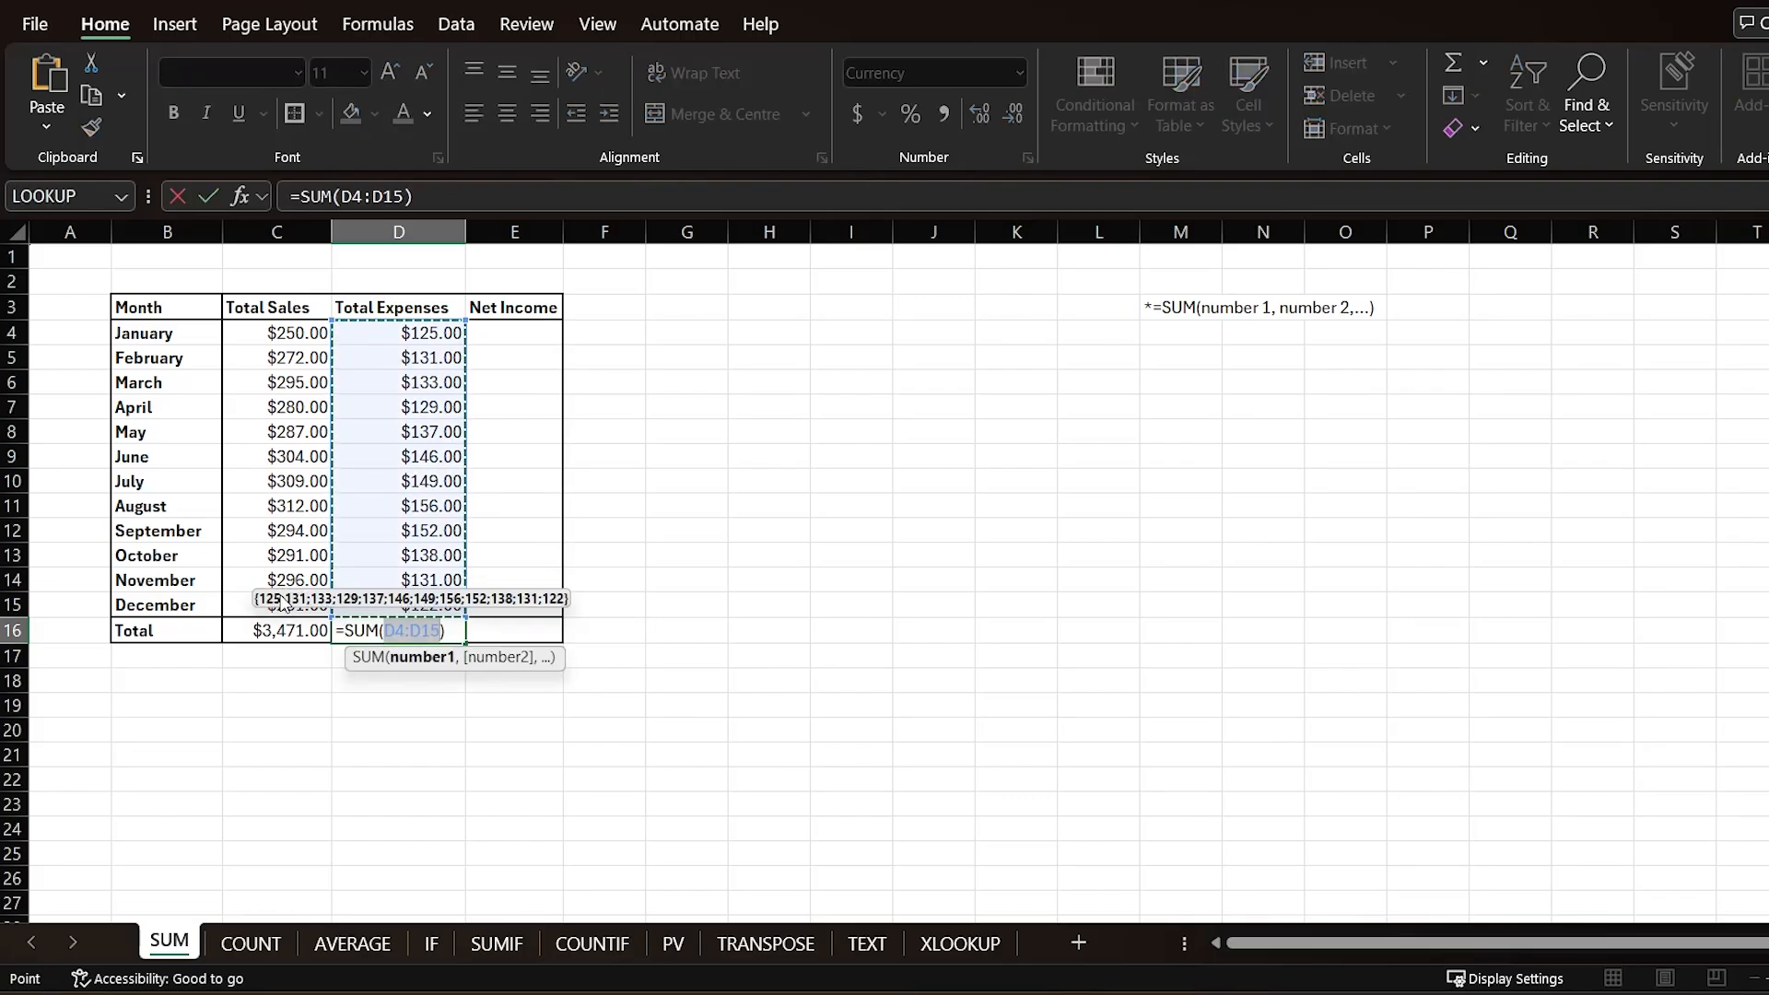
pyautogui.press('Tab')
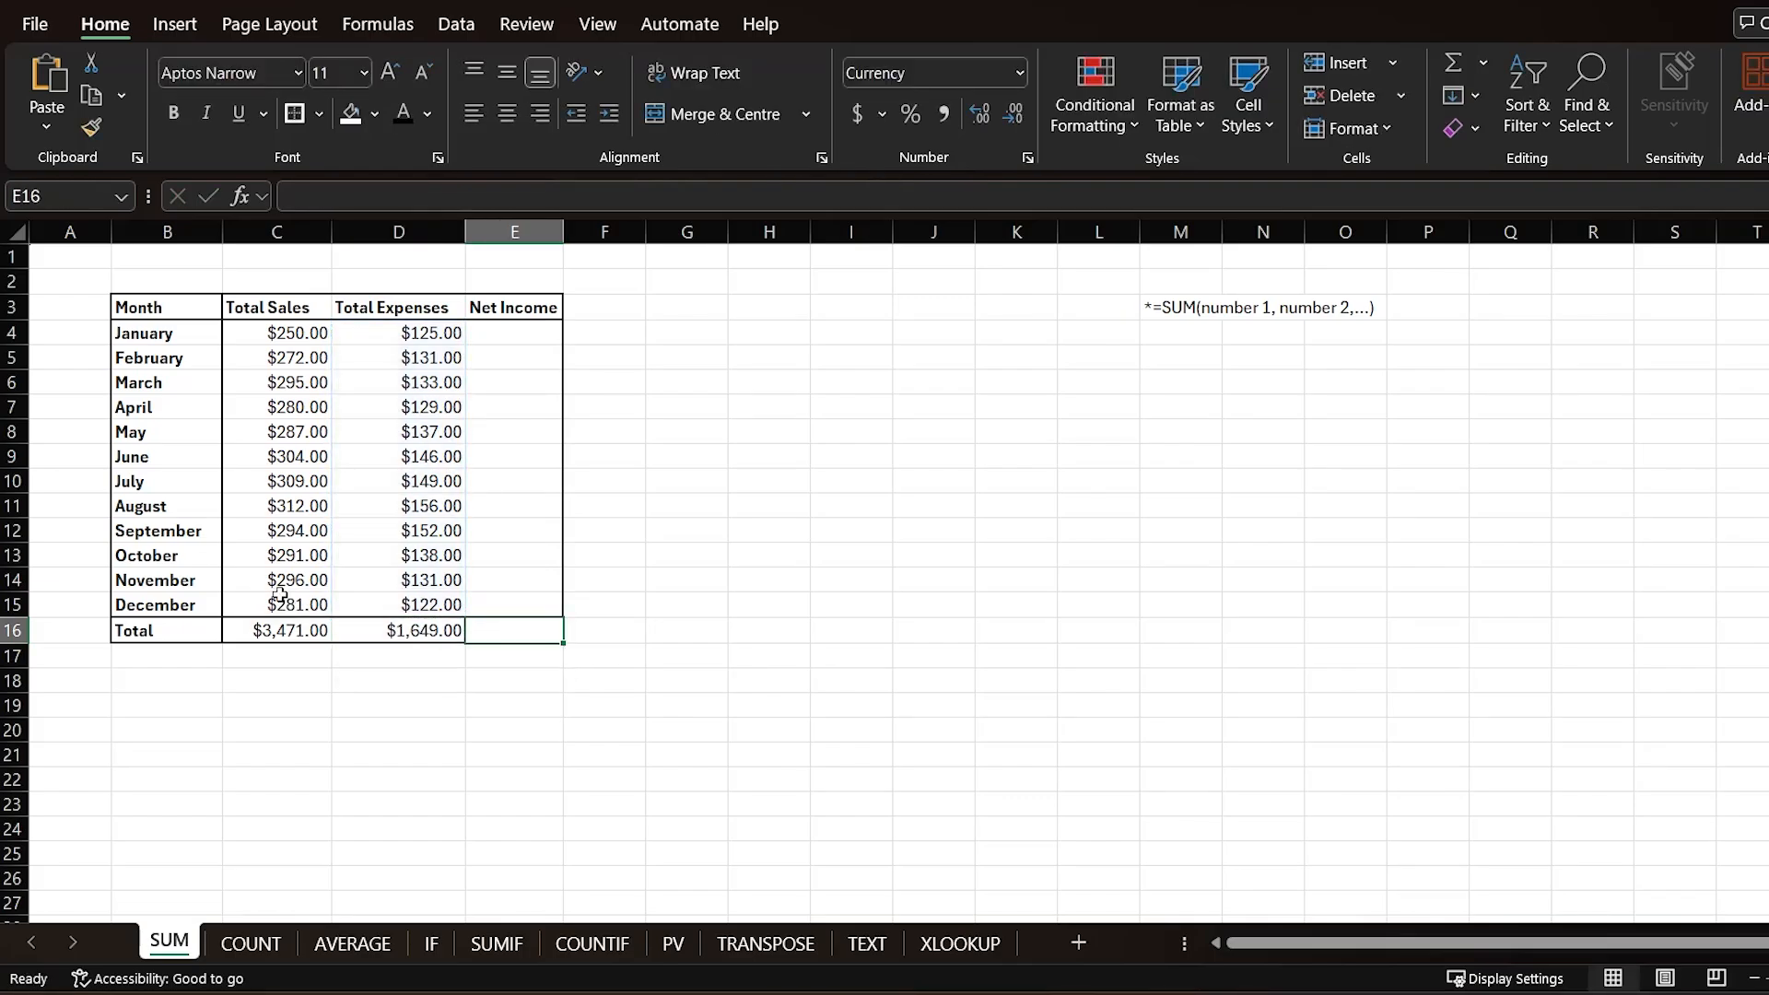
# Step: Calculate January's net income as =C4-D4 in the Net Income column
pyautogui.click(521, 330)
pyautogui.write('=')
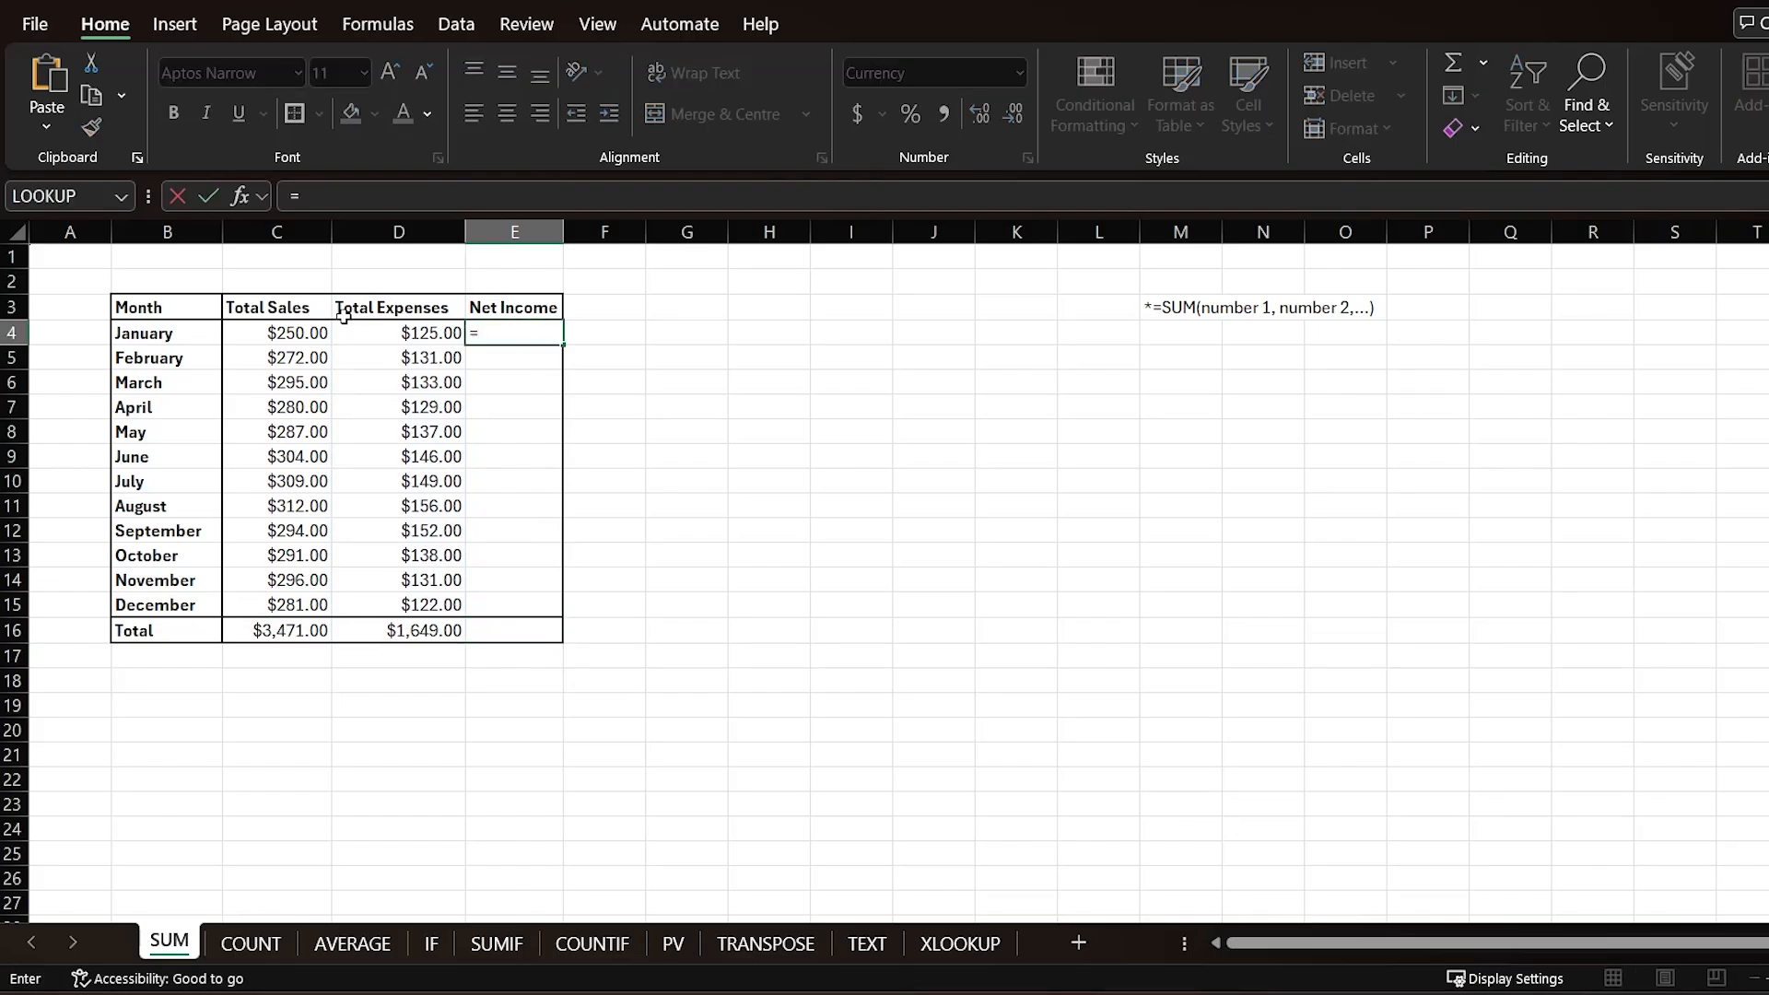
pyautogui.click(302, 339)
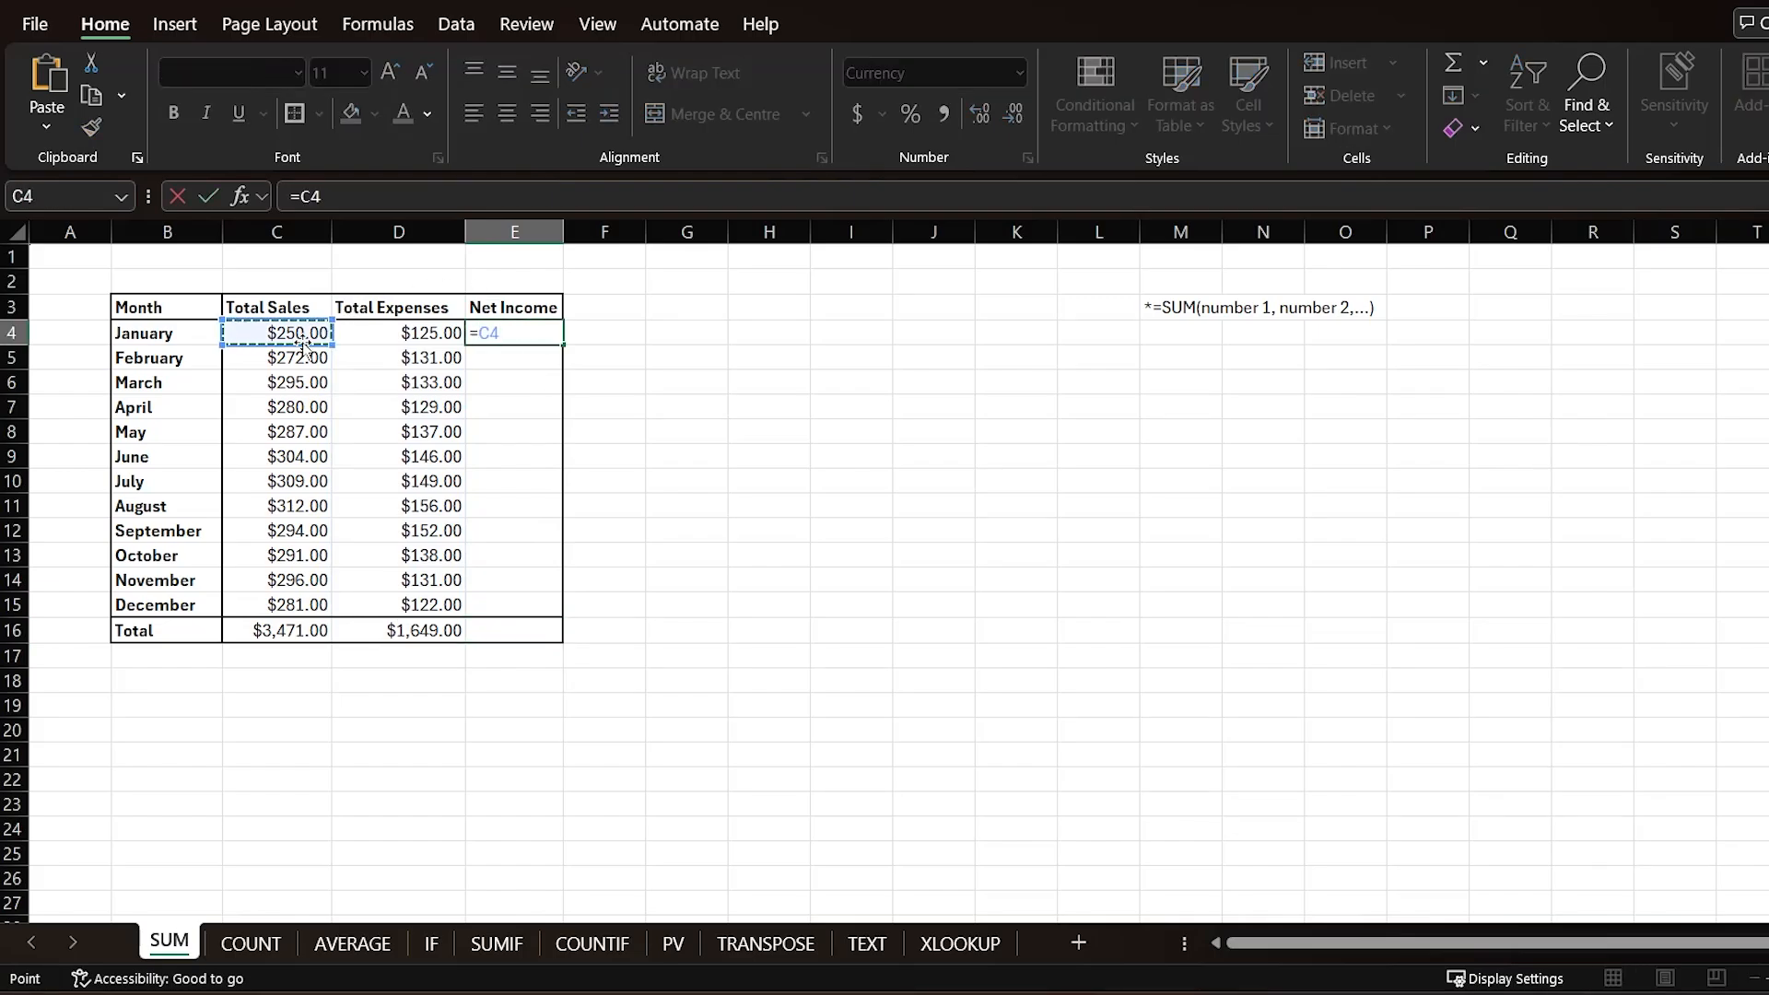
pyautogui.write('-')
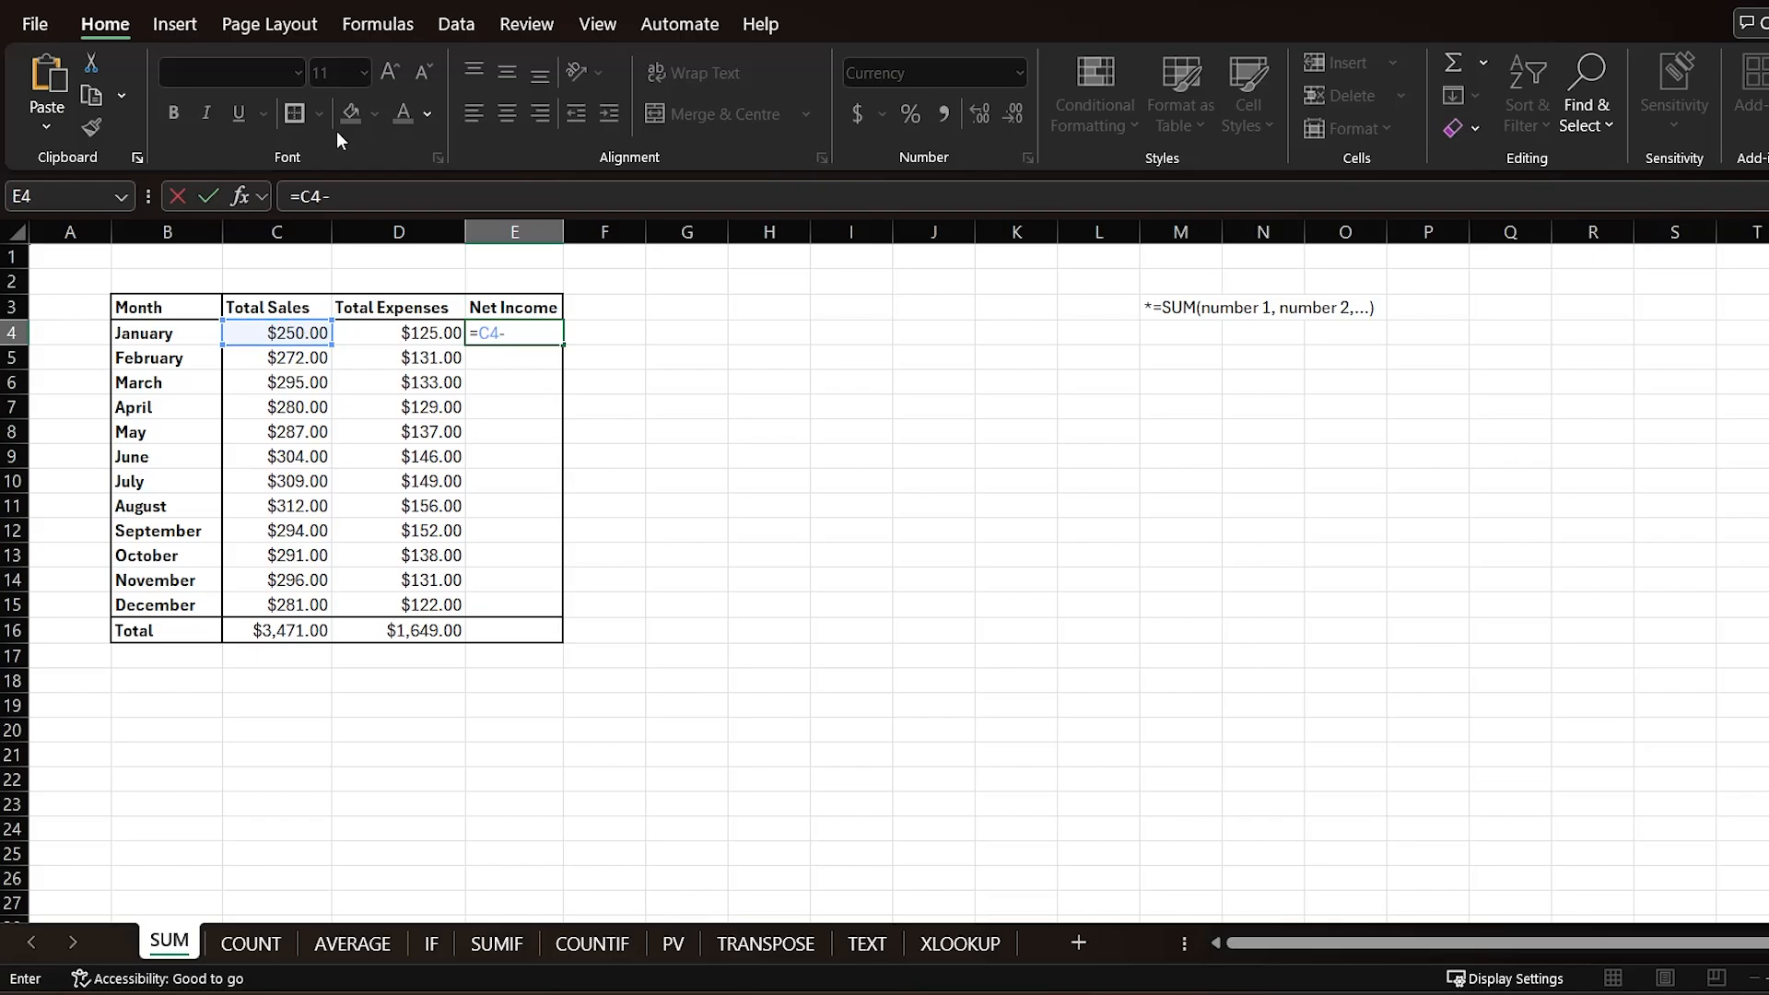
pyautogui.click(417, 332)
pyautogui.press('Return')
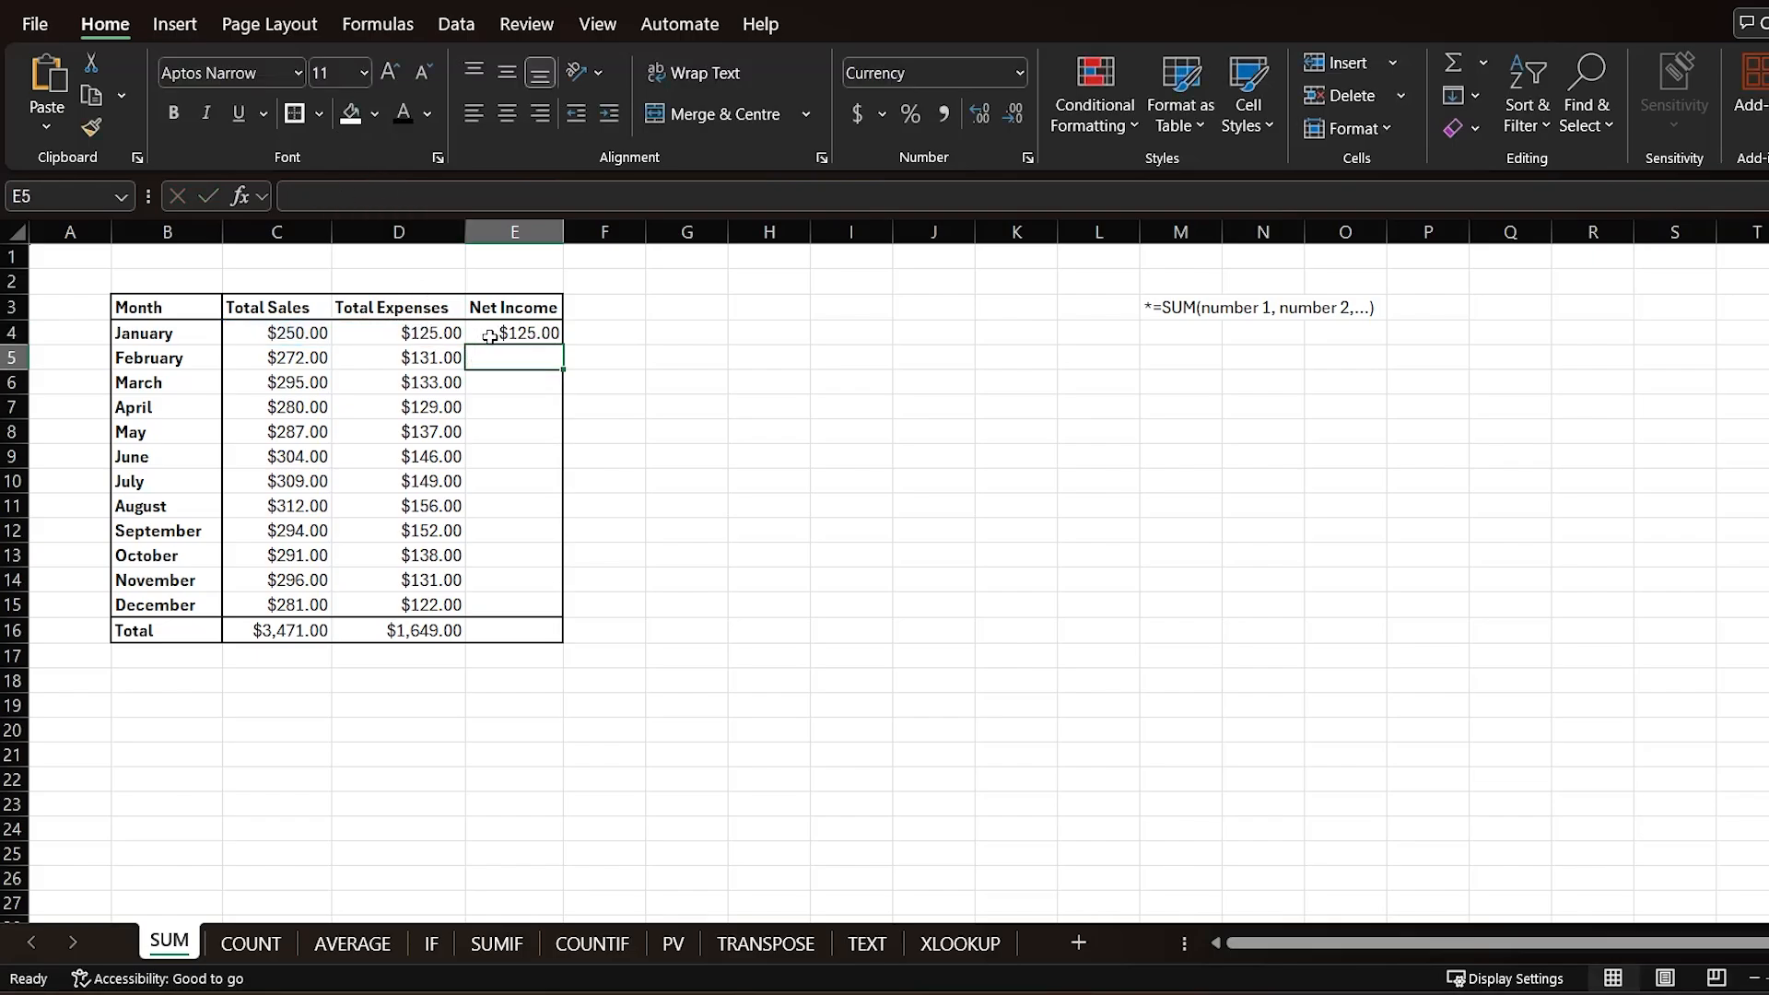
# Step: Fill the net income formula down through December without formatting
pyautogui.click(532, 333)
pyautogui.doubleClick(562, 342)
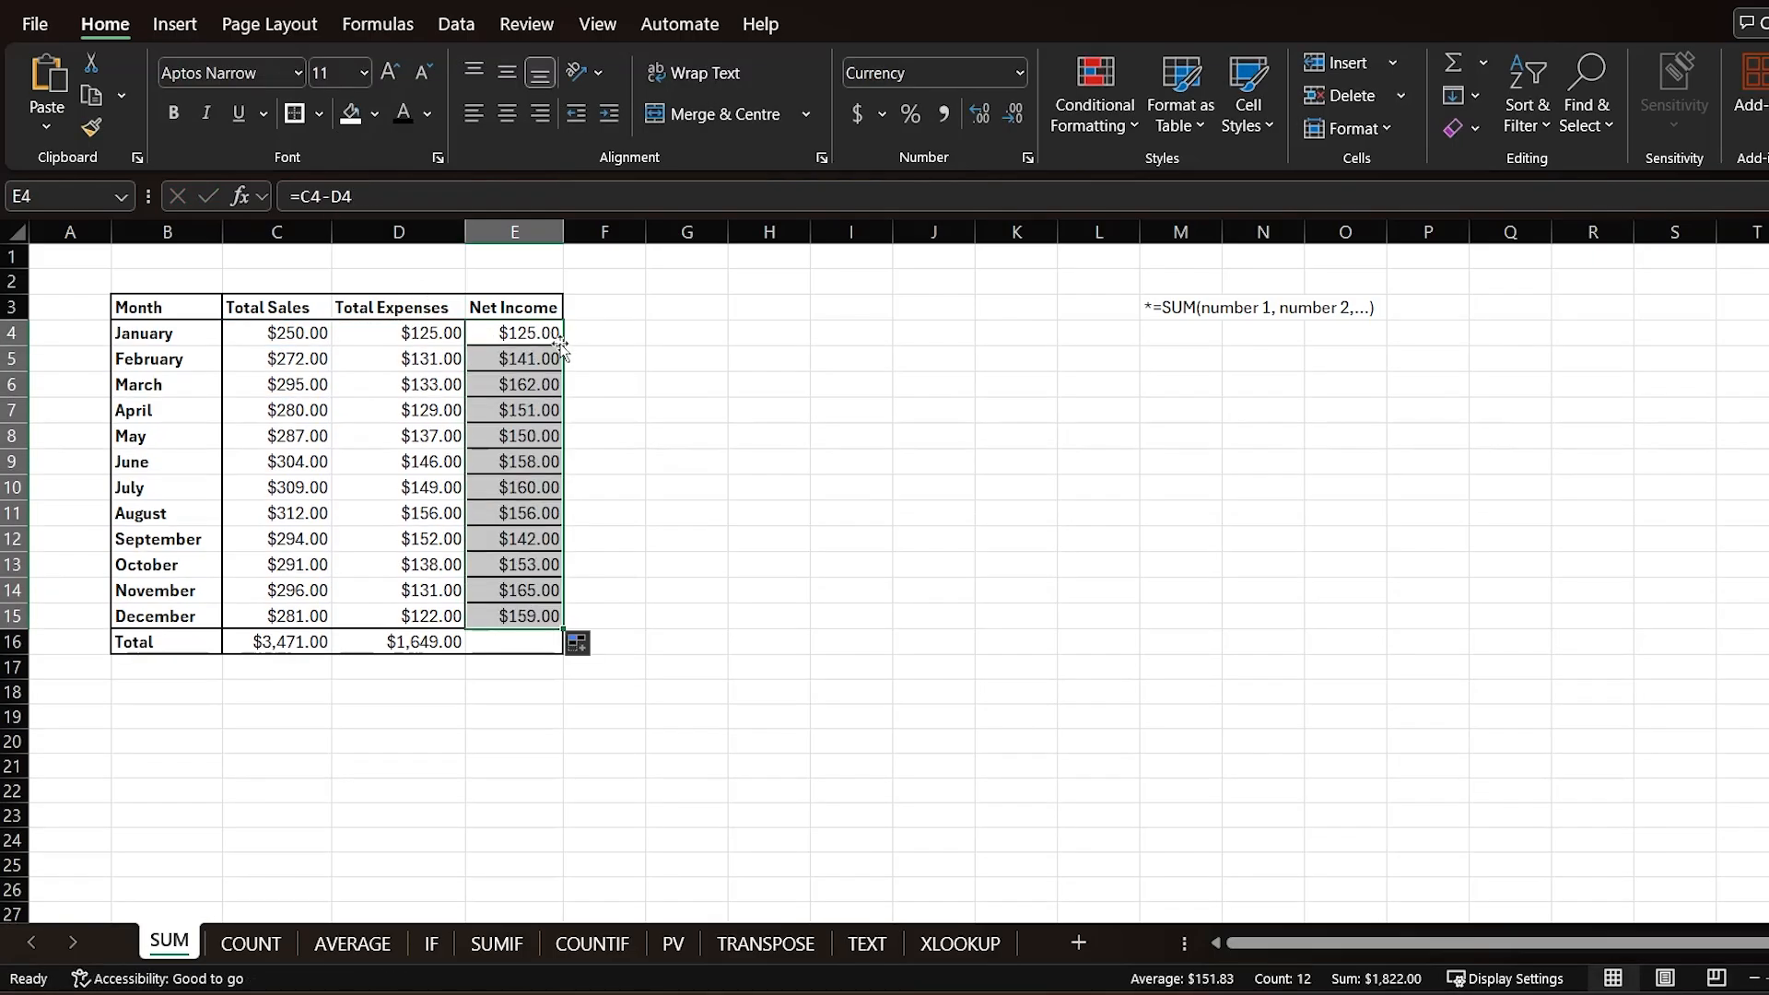
pyautogui.click(580, 644)
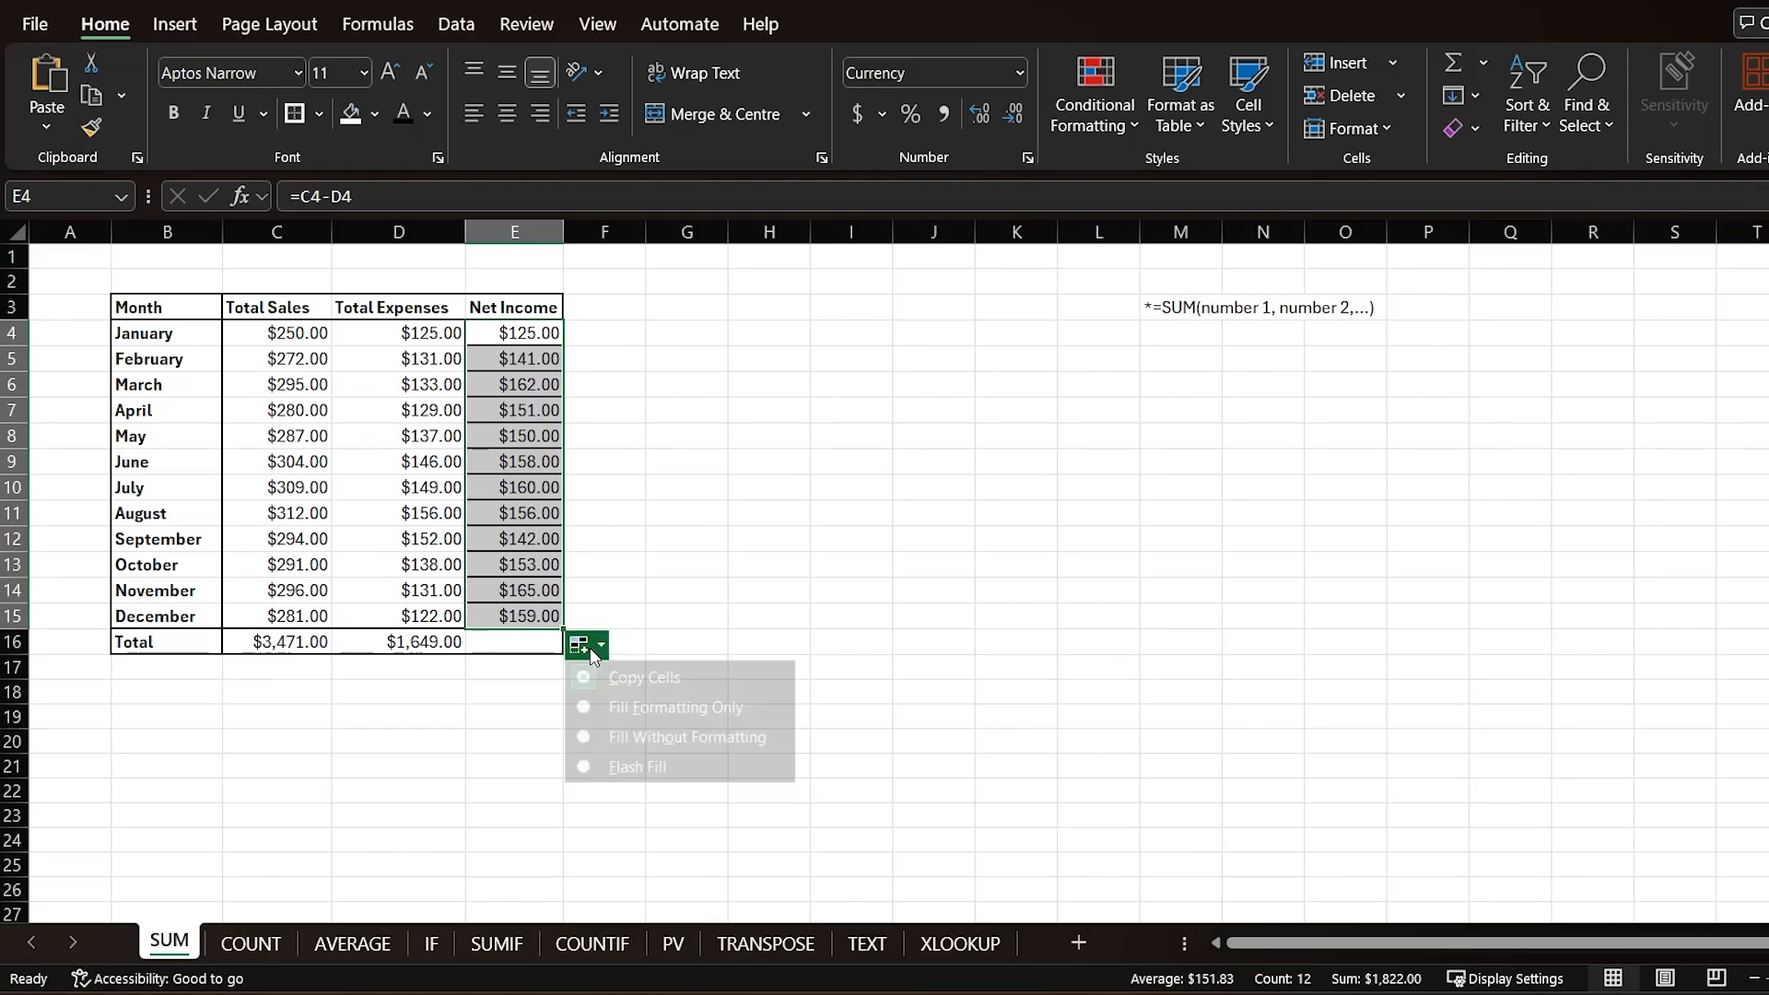
pyautogui.click(636, 737)
# Step: AutoSum the Net Income column into its Total row cell and review the formula
pyautogui.click(533, 633)
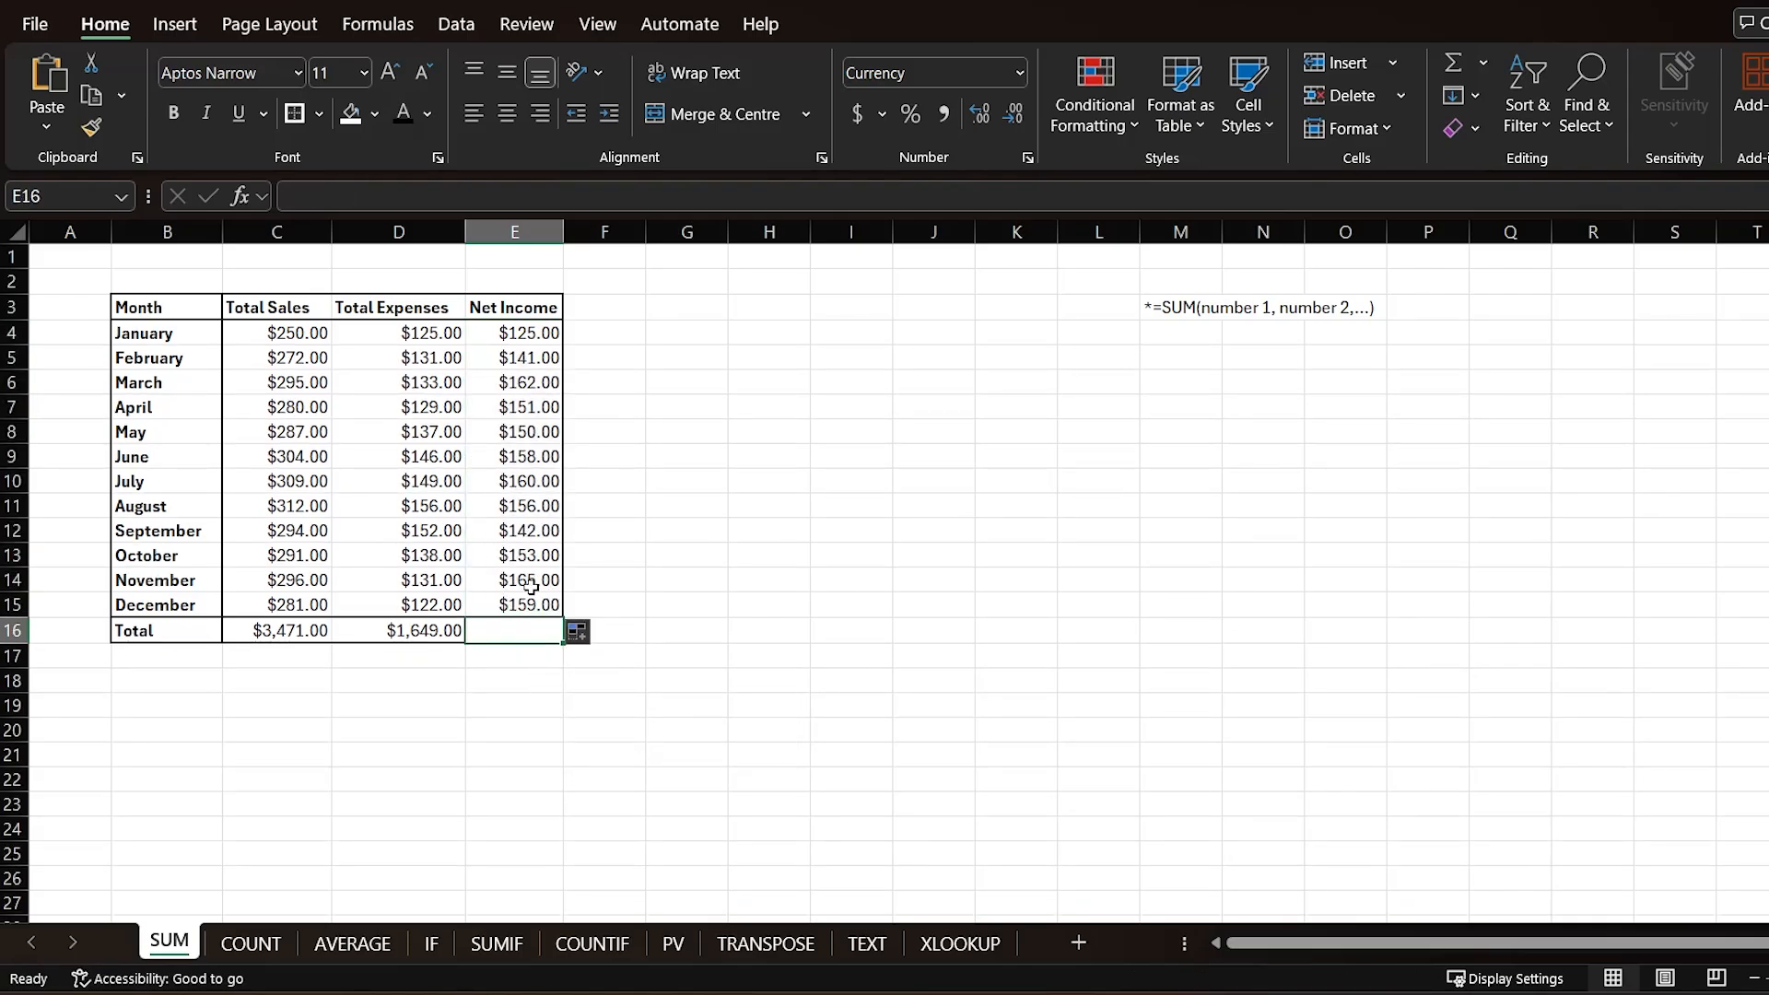
pyautogui.hotkey('alt', '=')
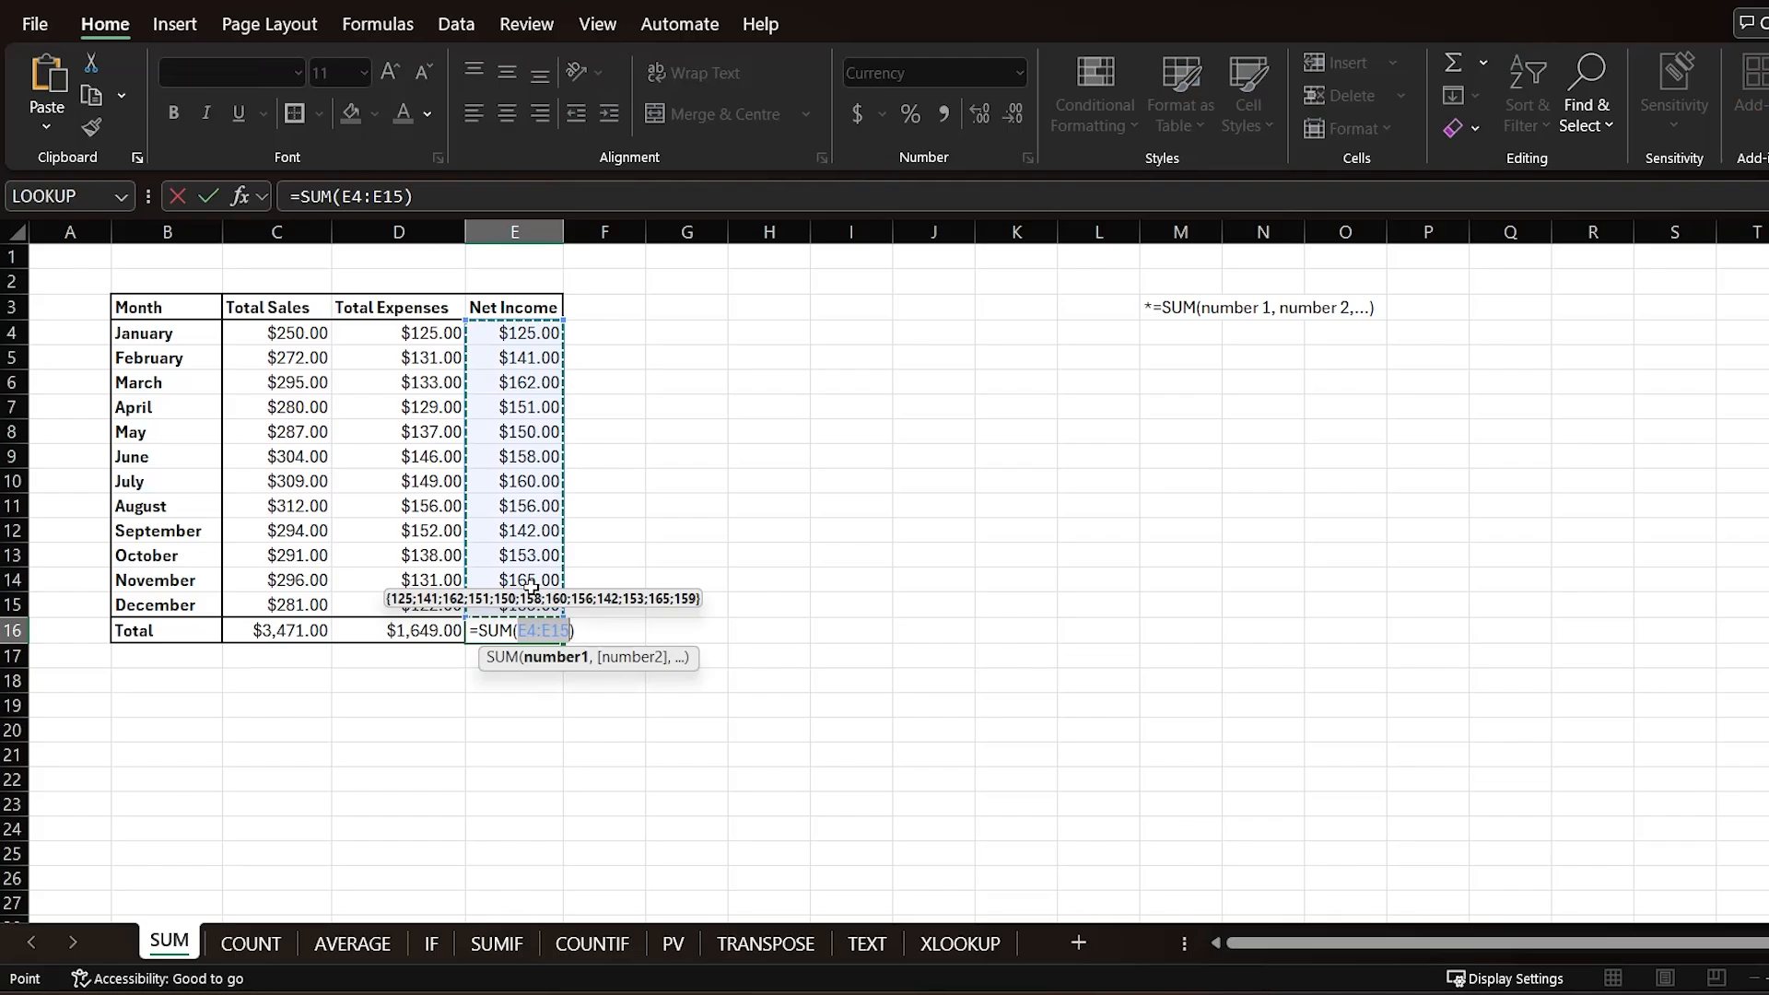
pyautogui.press('Return')
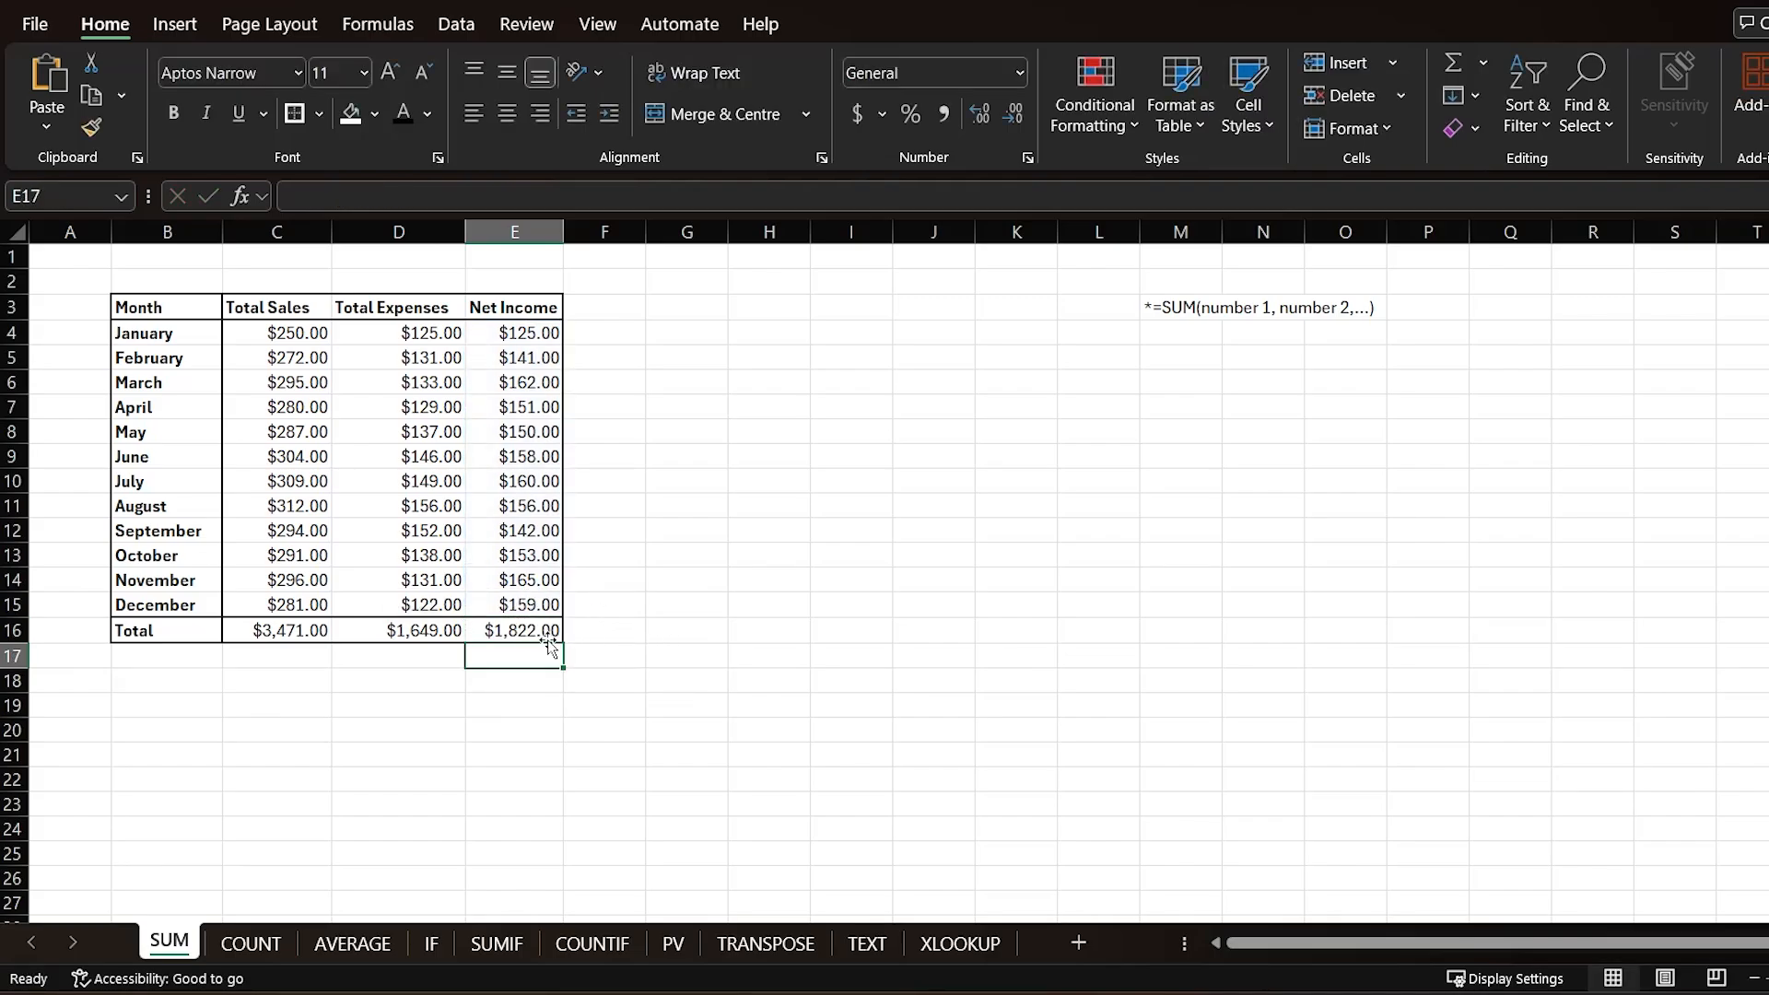
pyautogui.click(518, 632)
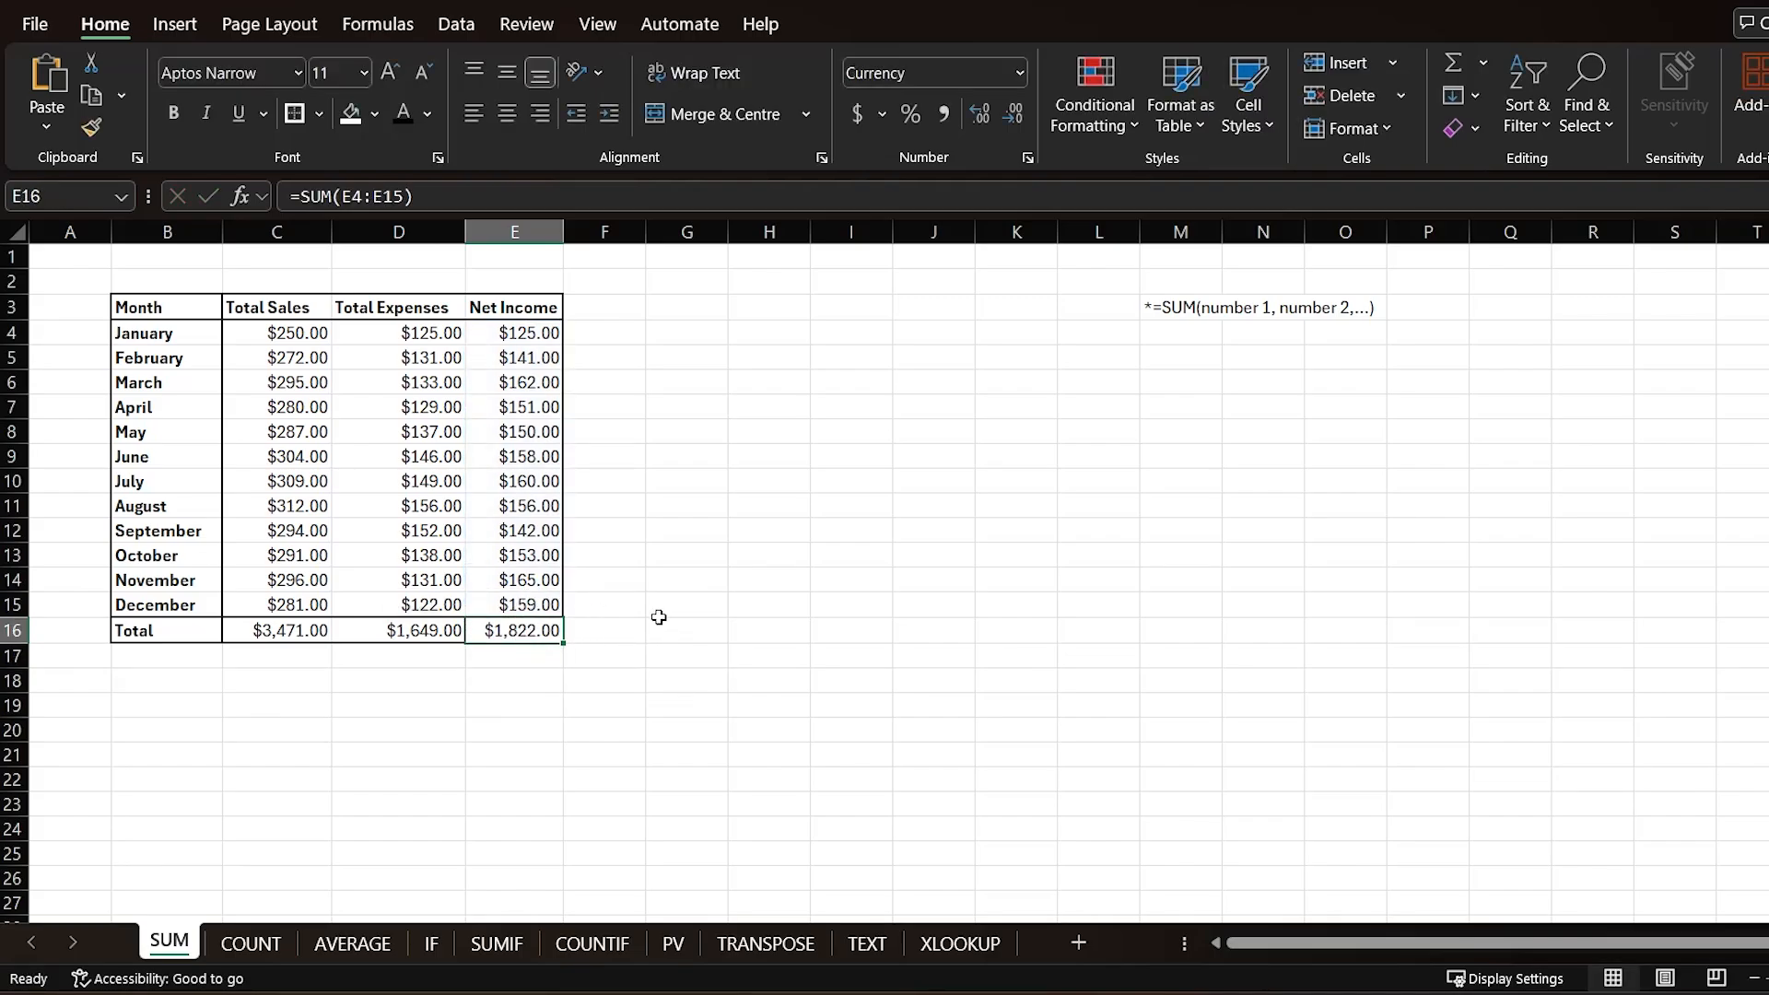
pyautogui.click(656, 614)
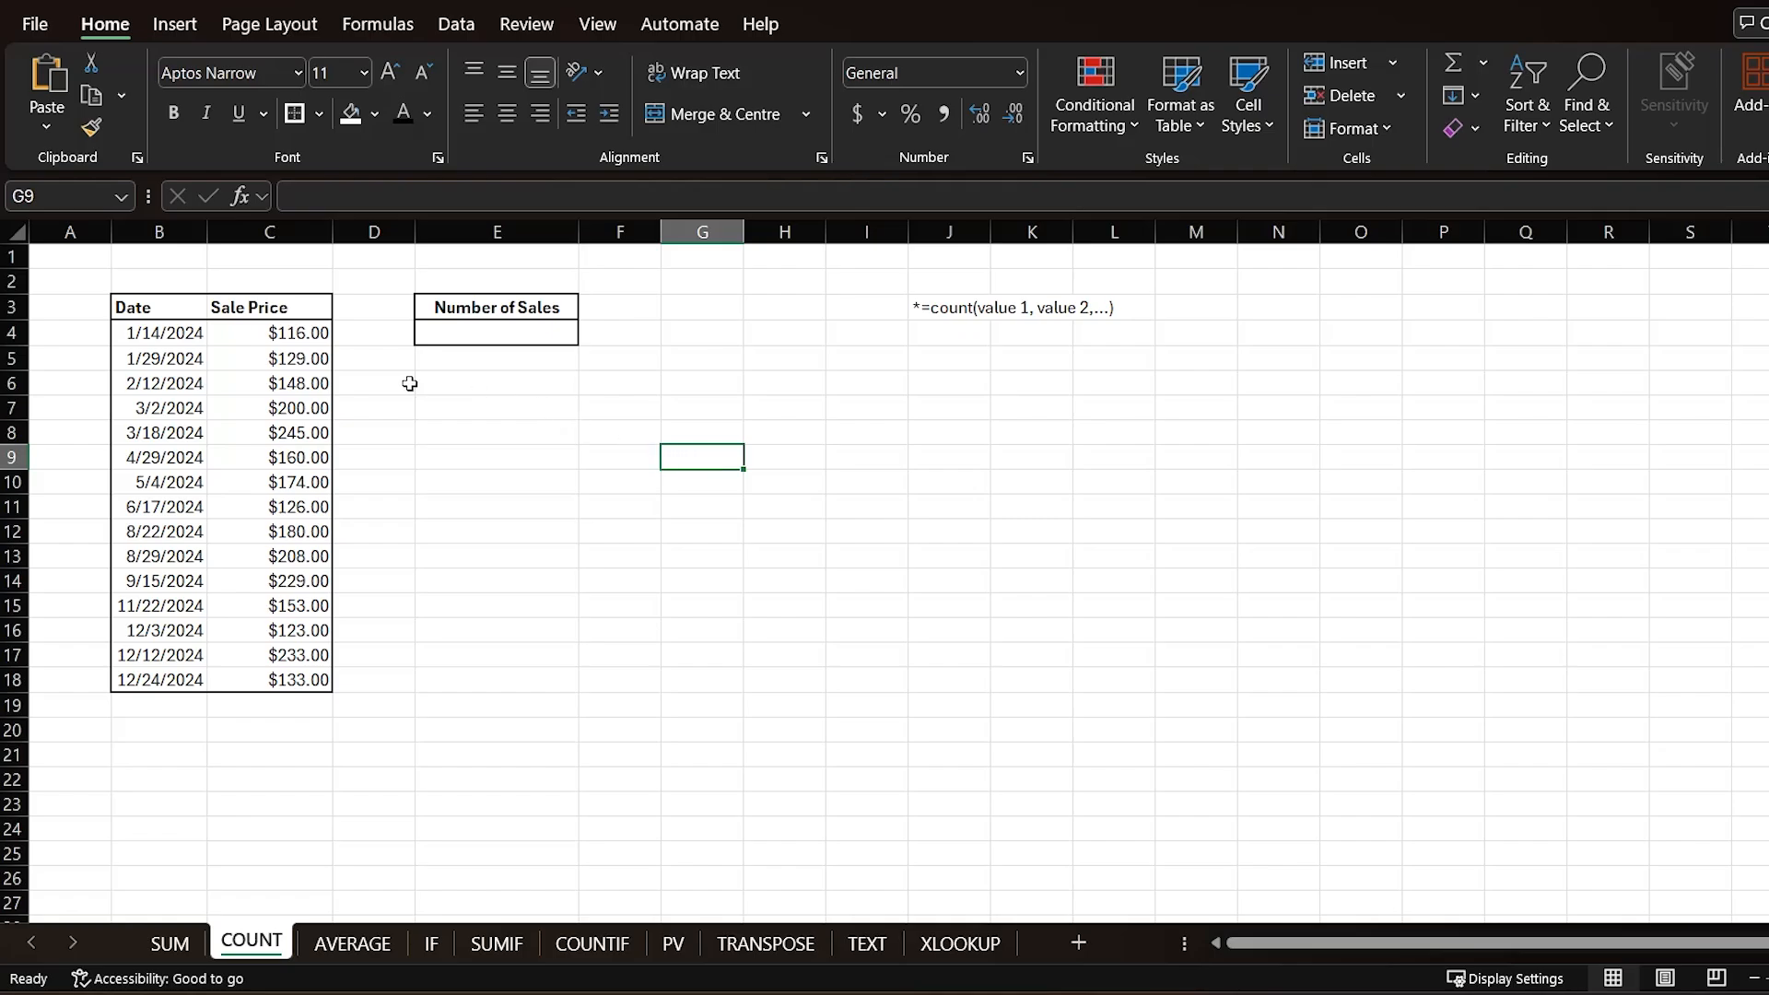
# Step: Count the sales under Number of Sales with =COUNT over the sale prices C4:C18
pyautogui.moveTo(251, 338); pyautogui.dragTo(279, 688)
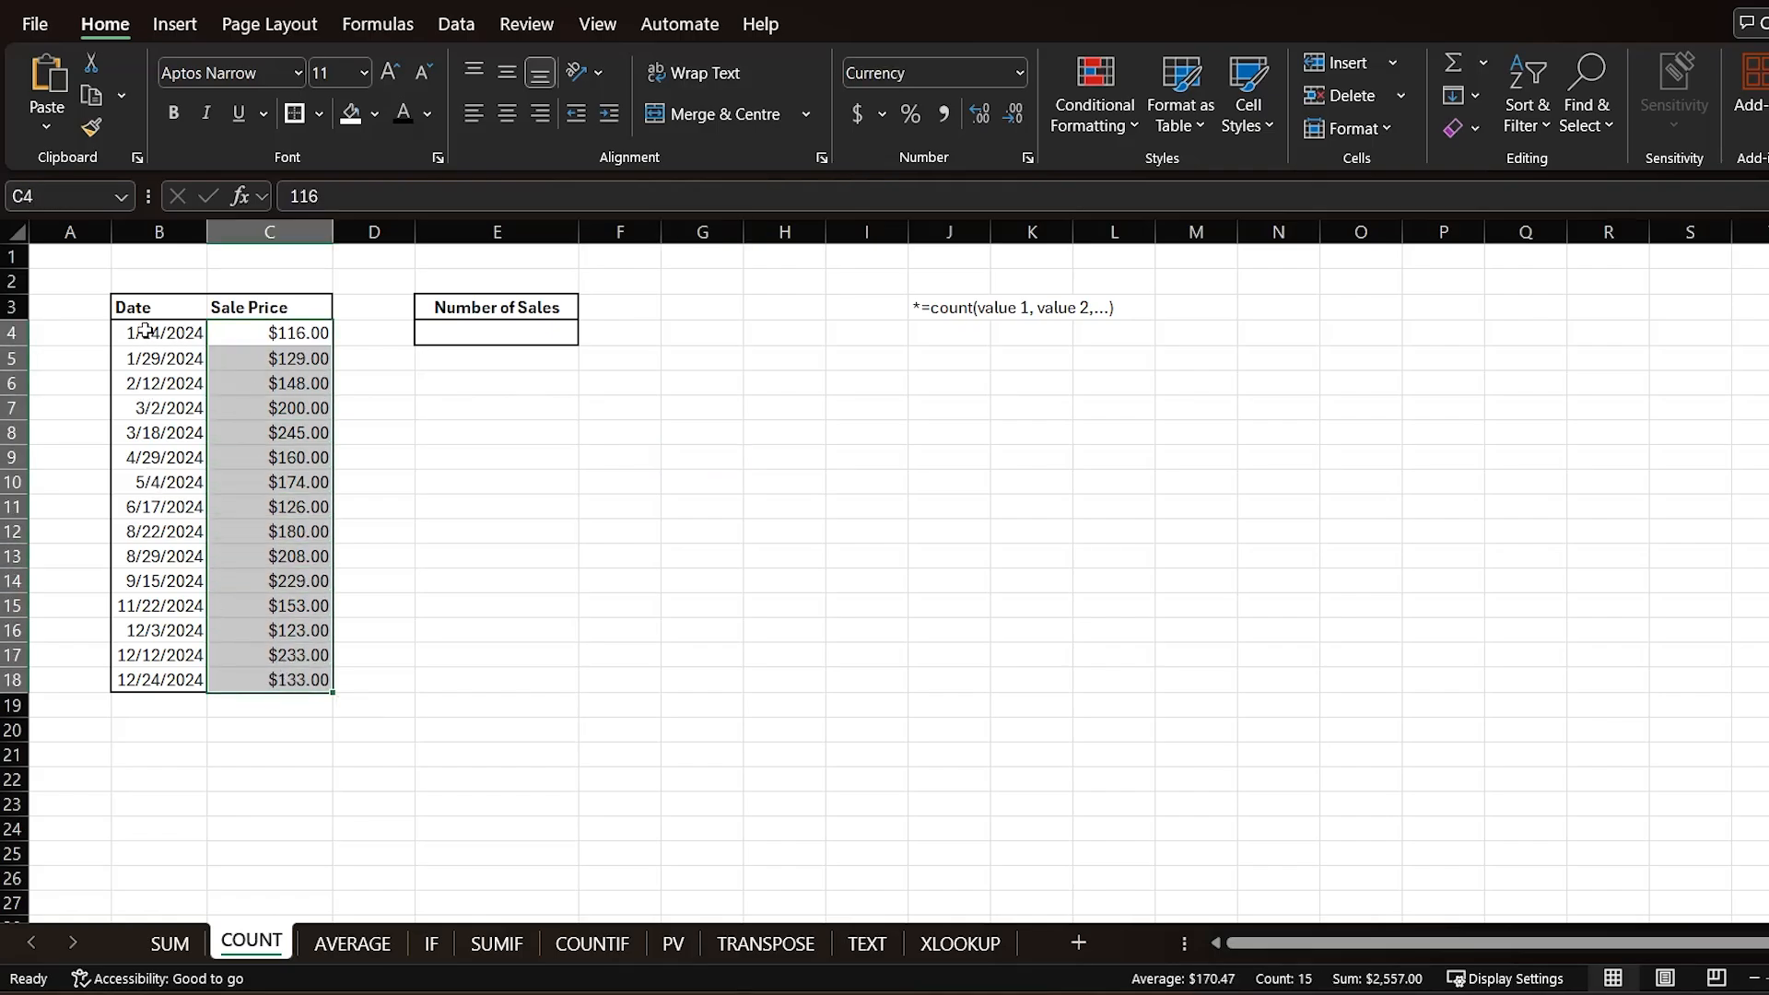
pyautogui.moveTo(151, 333); pyautogui.dragTo(155, 683)
pyautogui.click(465, 337)
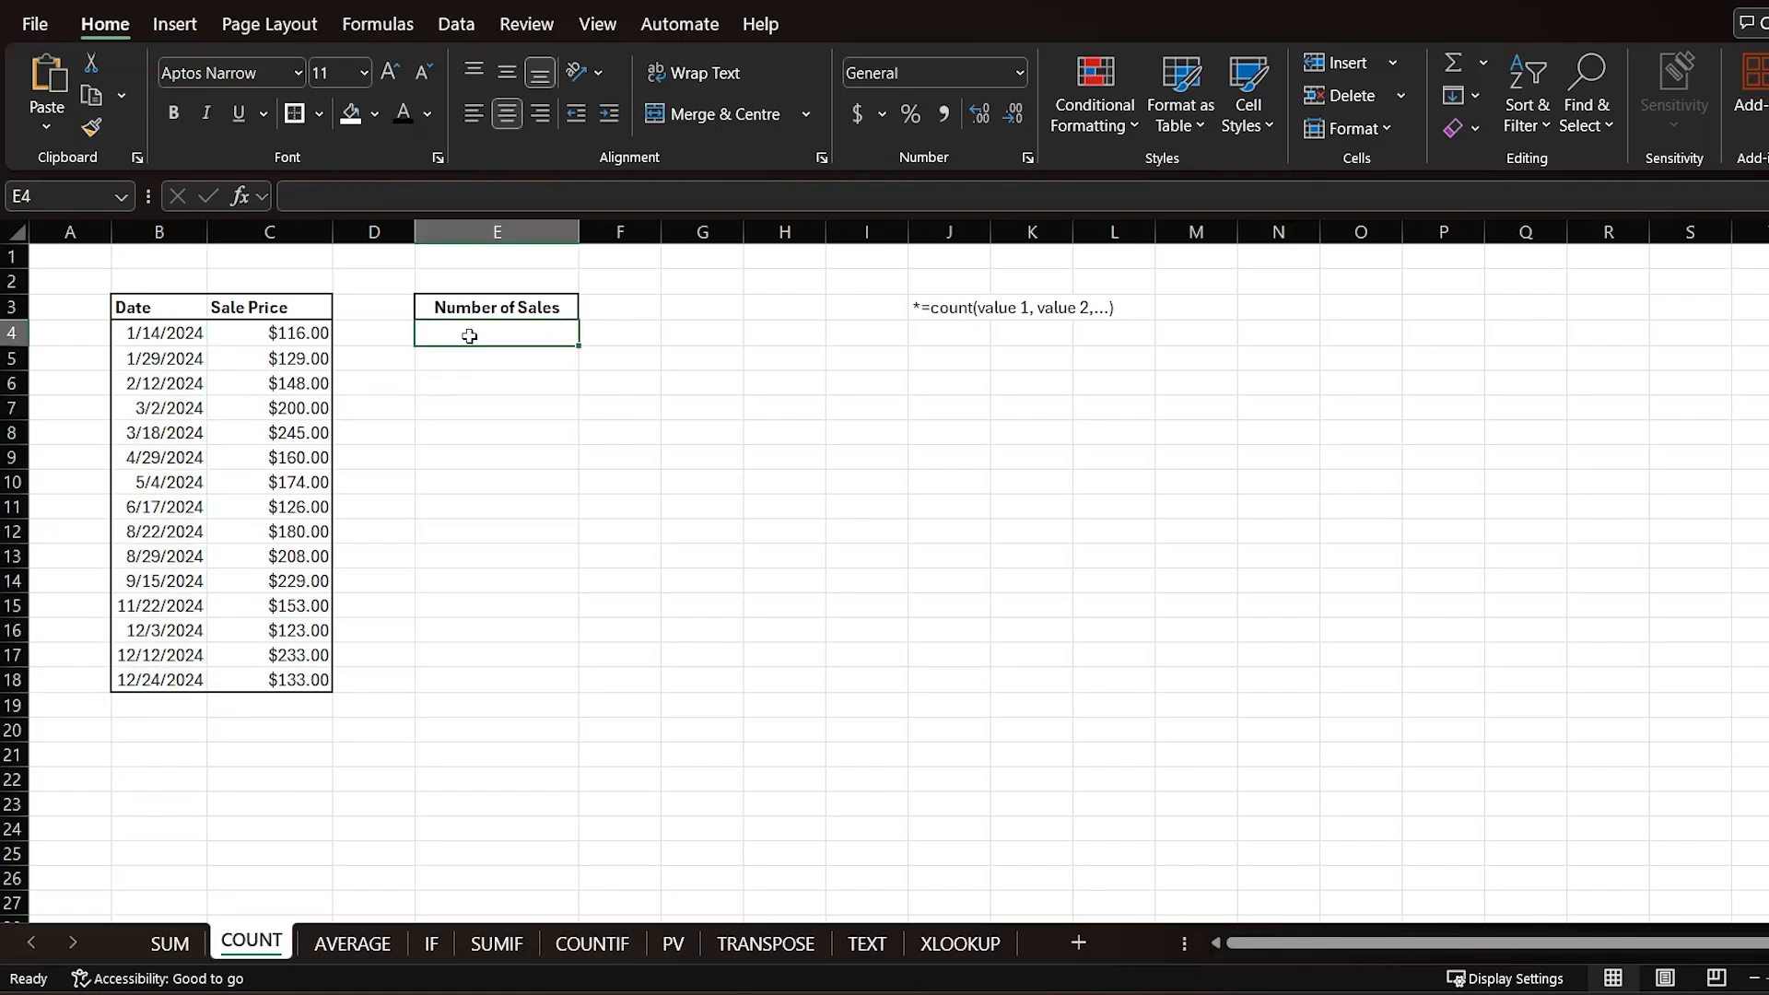
pyautogui.write('=COUNT(')
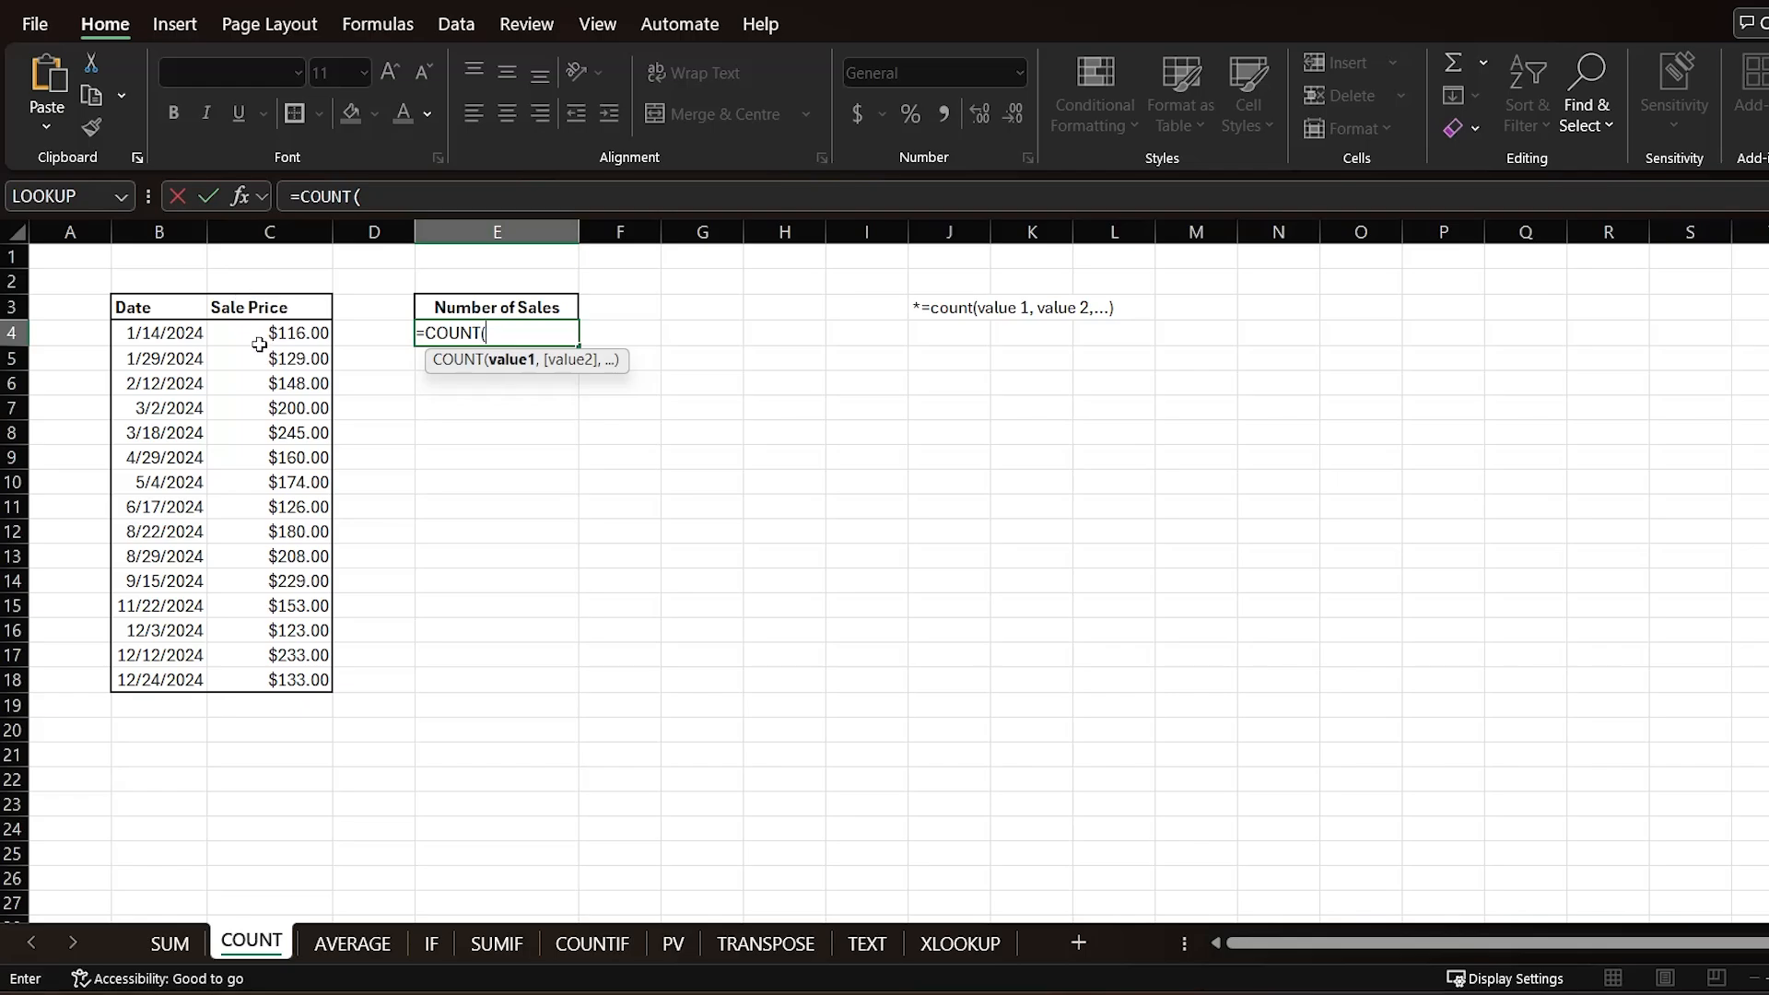
pyautogui.moveTo(257, 343); pyautogui.dragTo(209, 680)
pyautogui.press('Return')
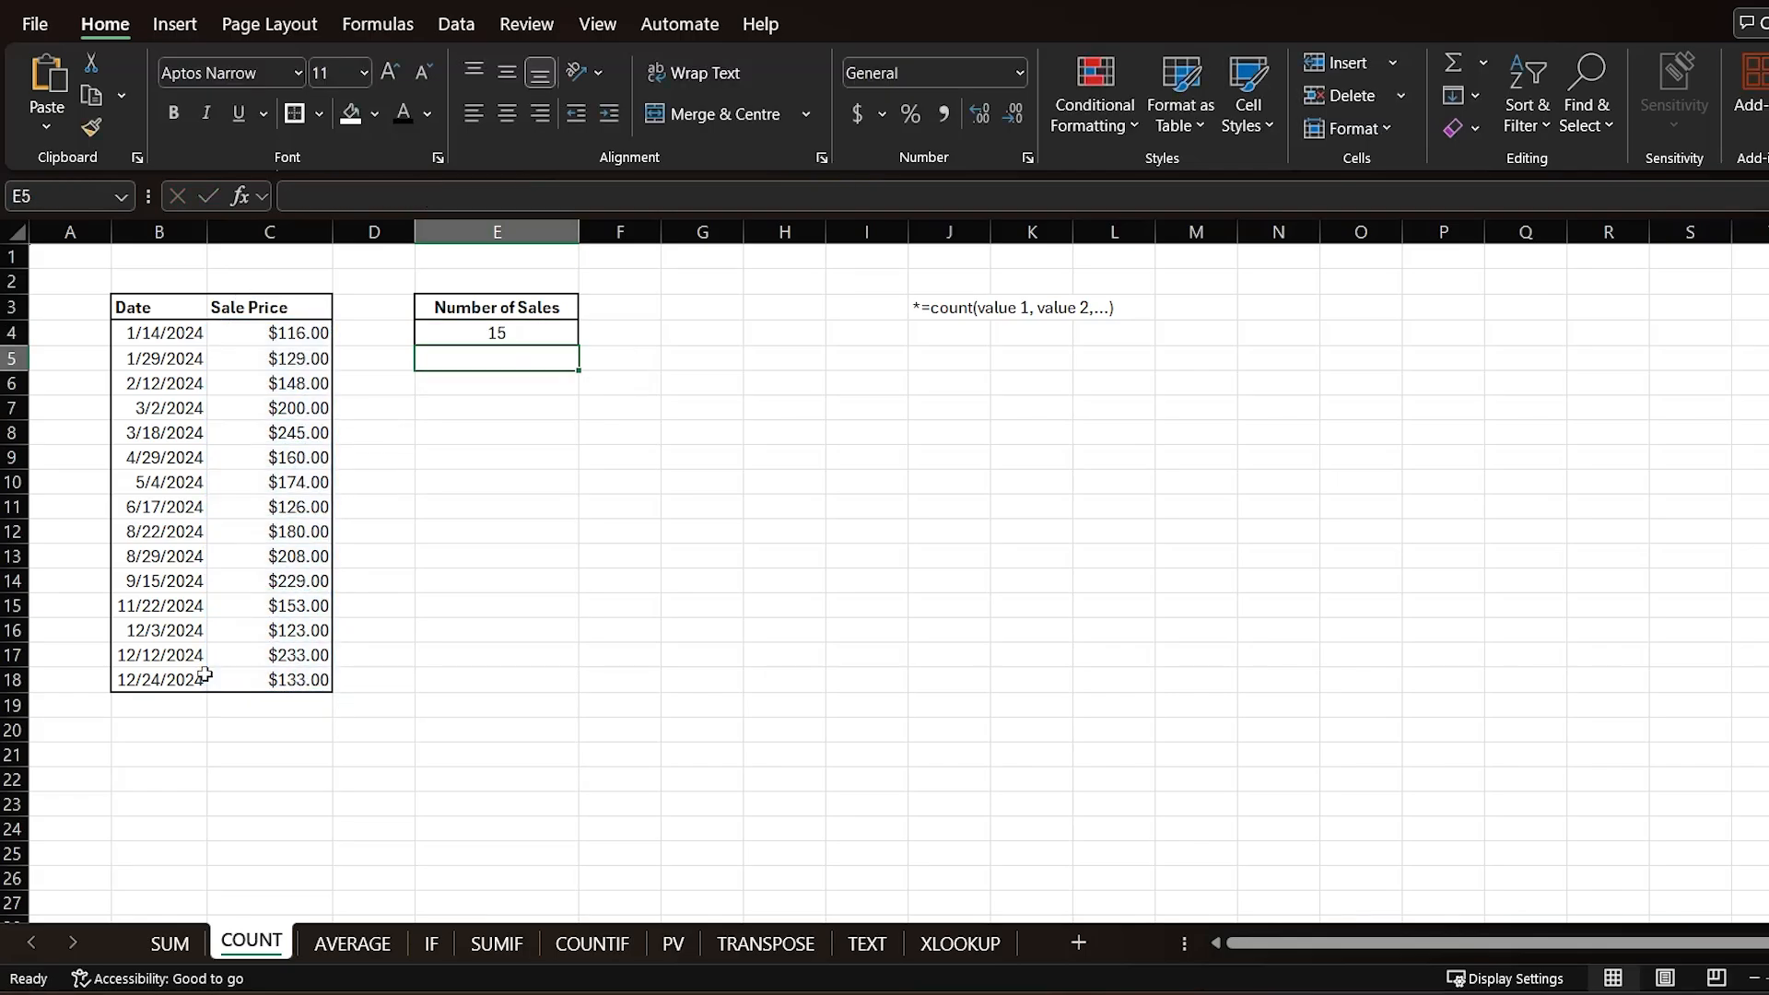
pyautogui.click(471, 334)
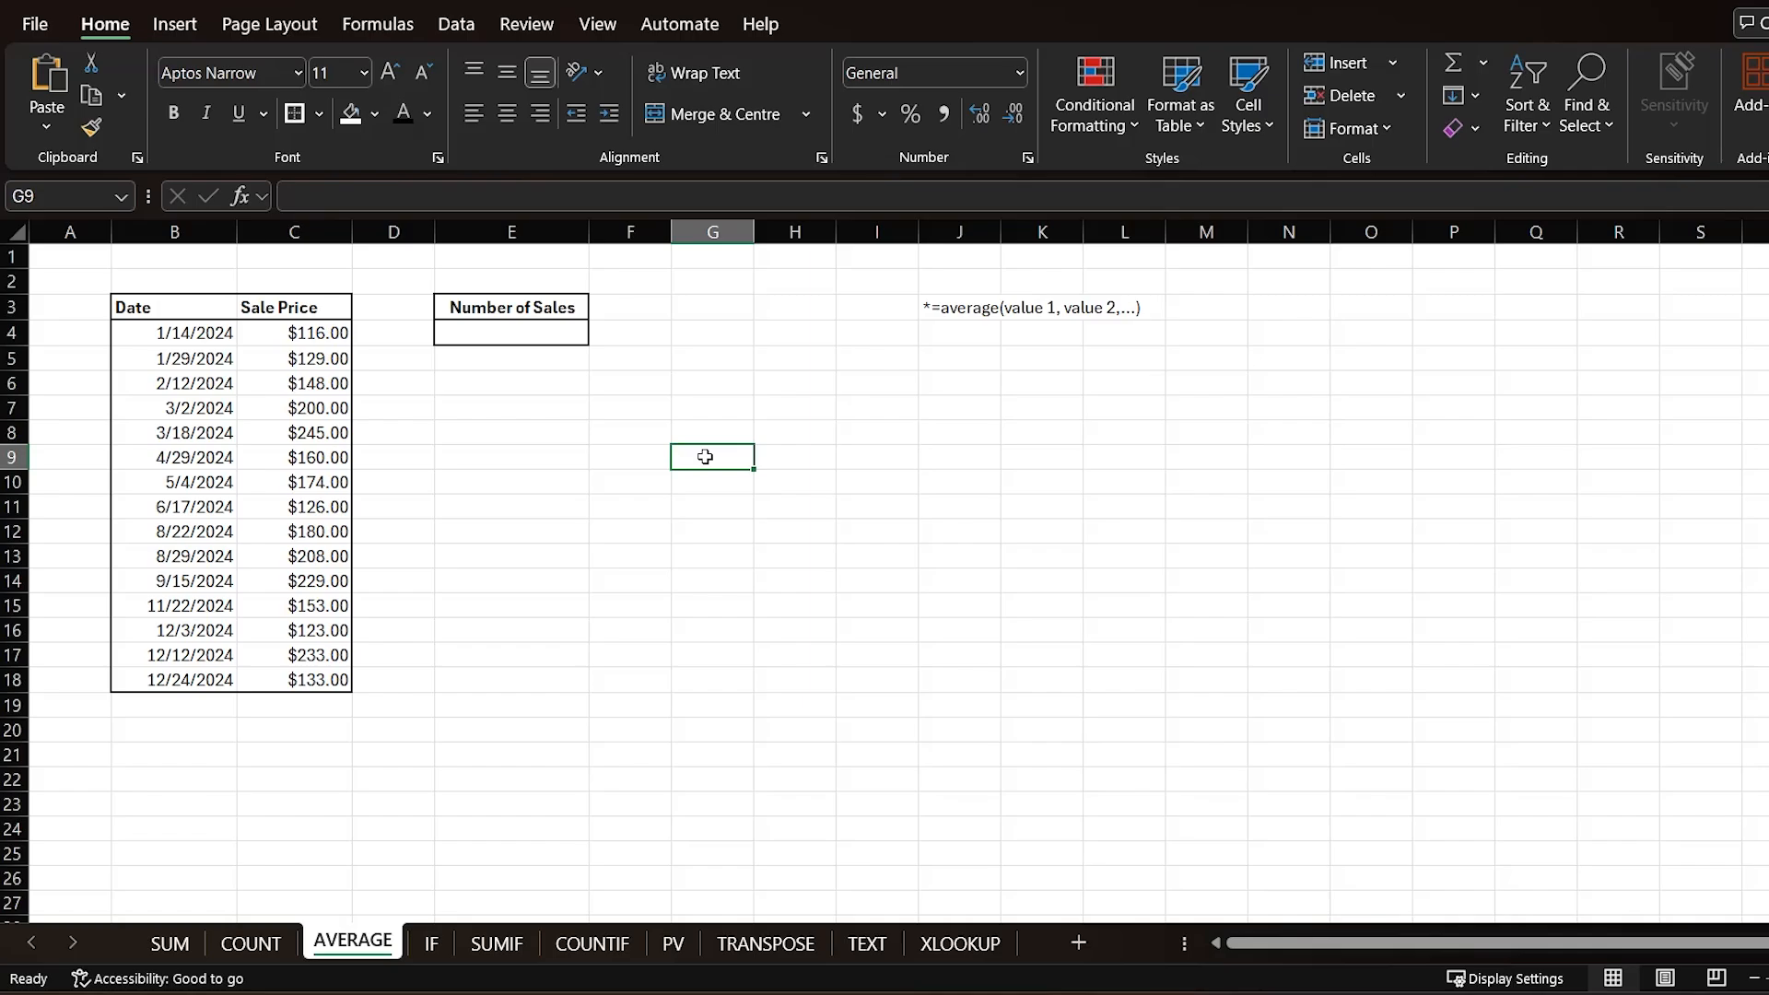
# Step: Average the sale prices with =AVERAGE(C4:C18) in the cell under Number of Sales
pyautogui.moveTo(276, 332); pyautogui.dragTo(274, 683)
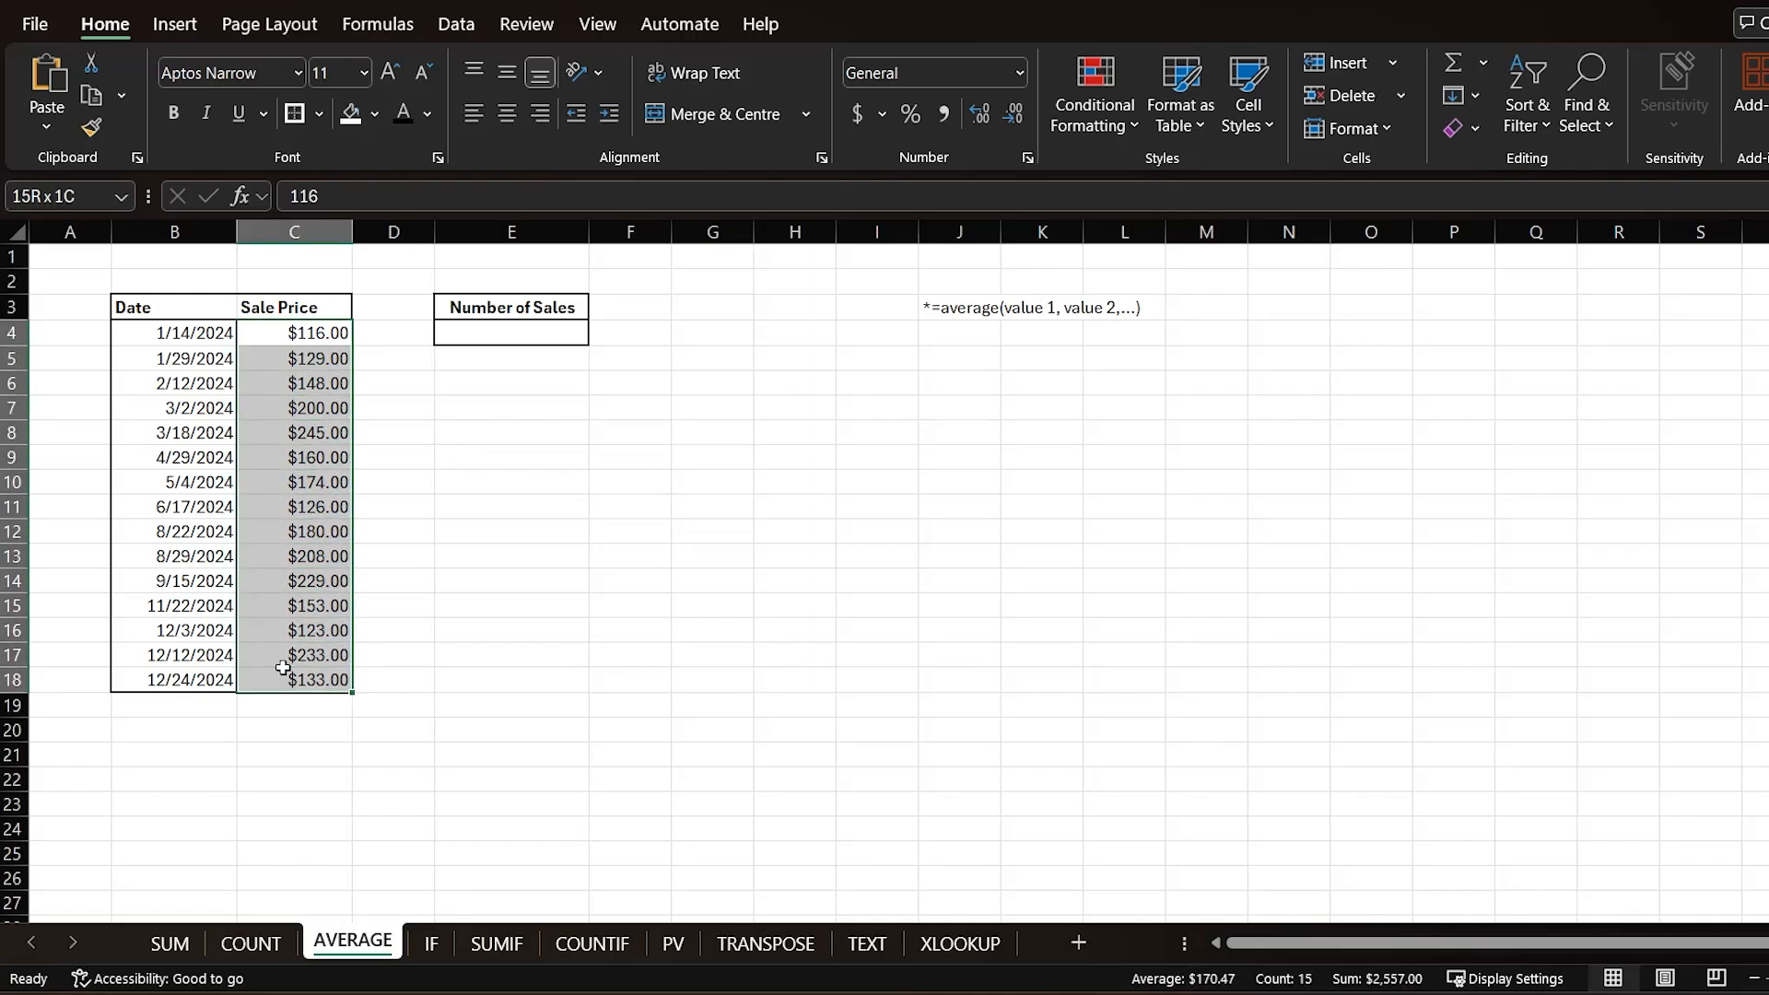
pyautogui.click(185, 342)
pyautogui.moveTo(185, 352); pyautogui.dragTo(161, 680)
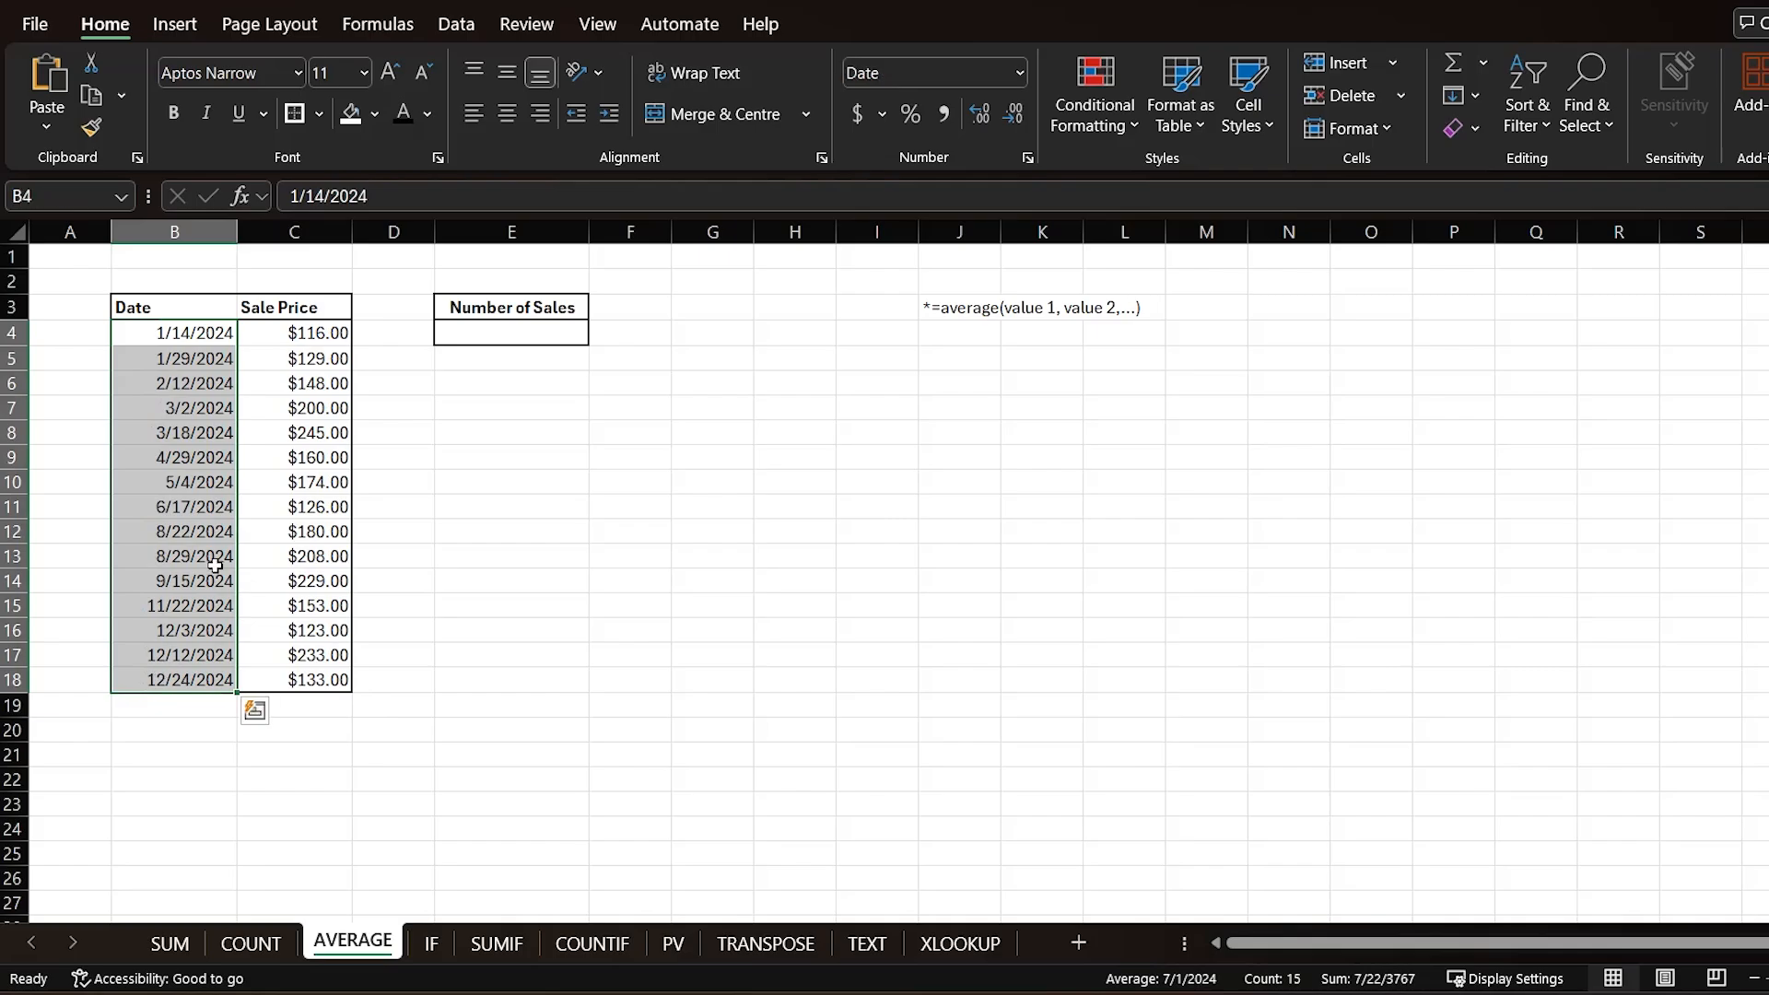
pyautogui.click(510, 332)
pyautogui.write('=')
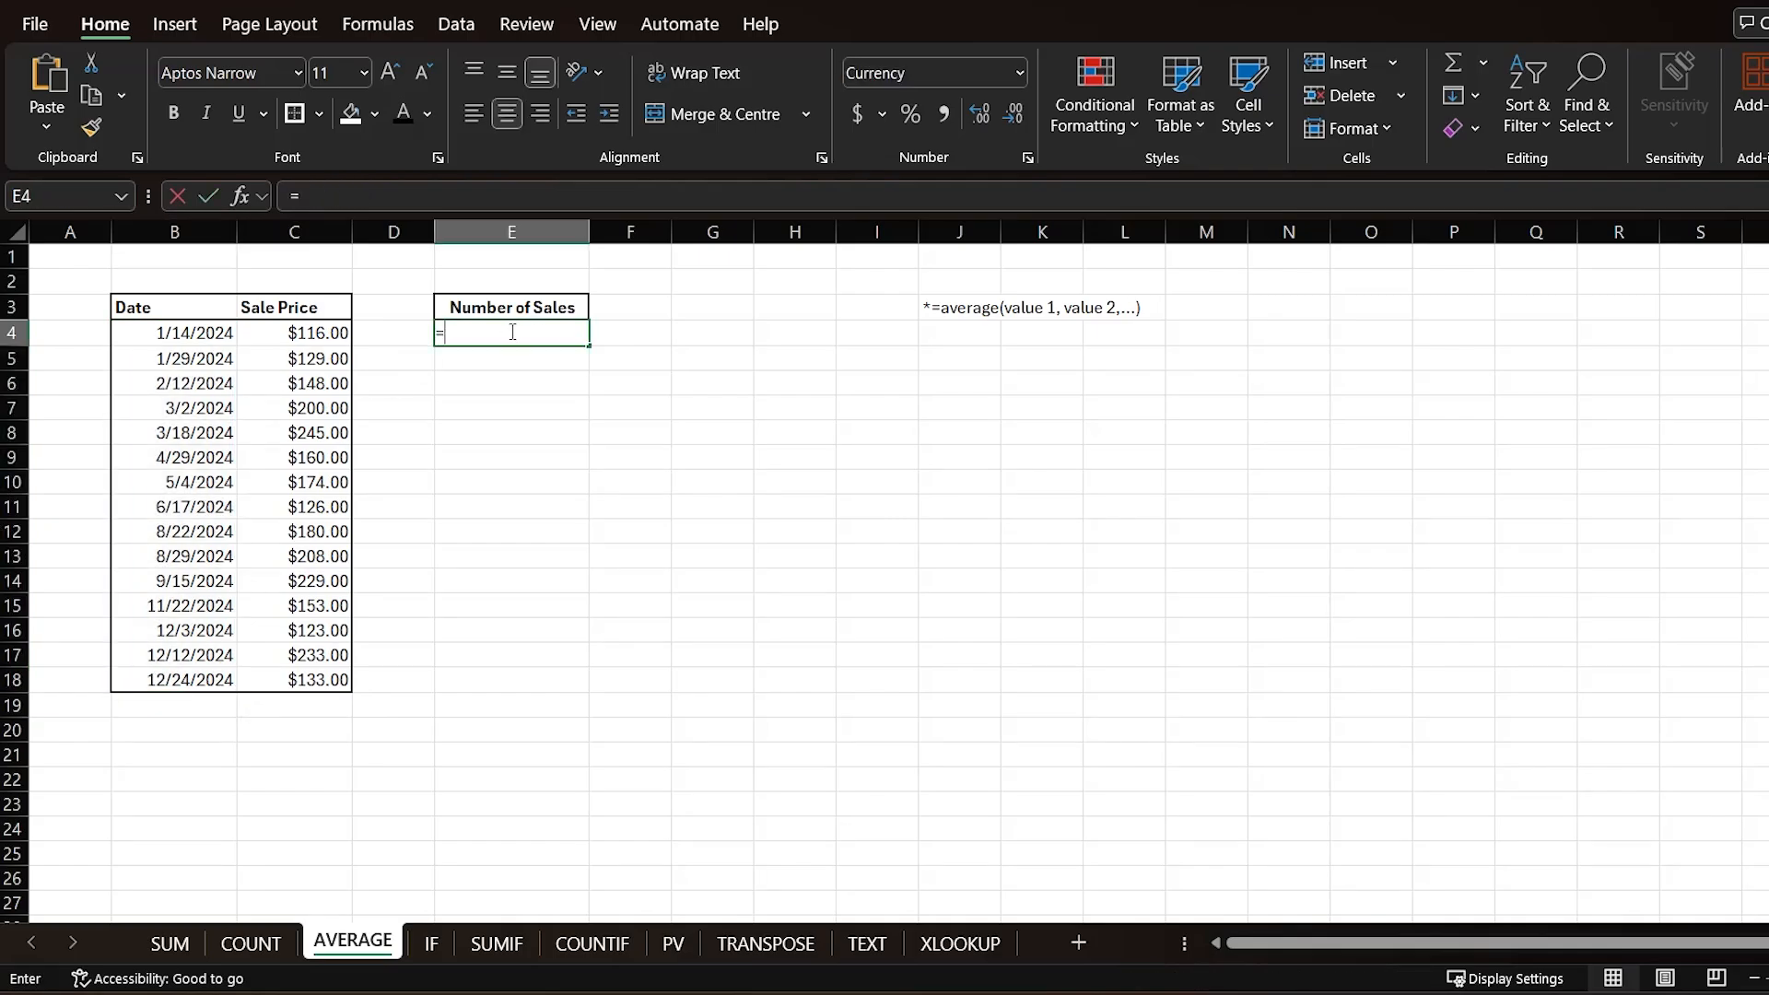
pyautogui.write('AVERAGE')
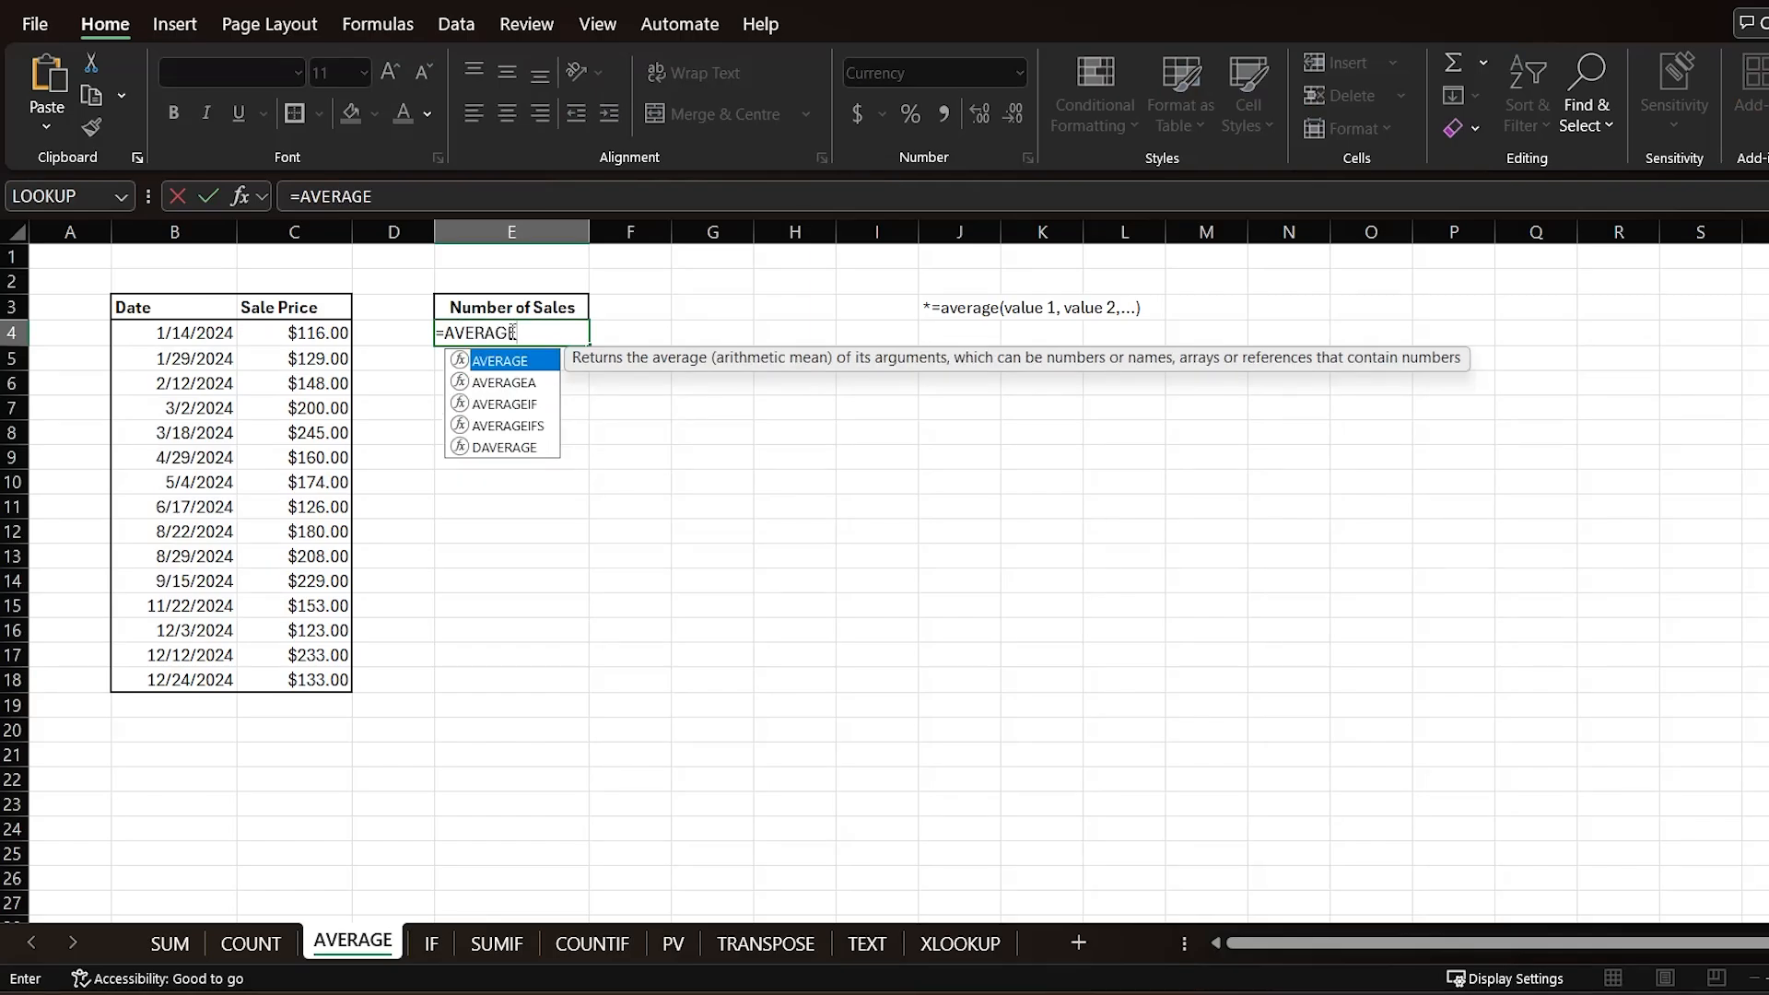
pyautogui.write('(')
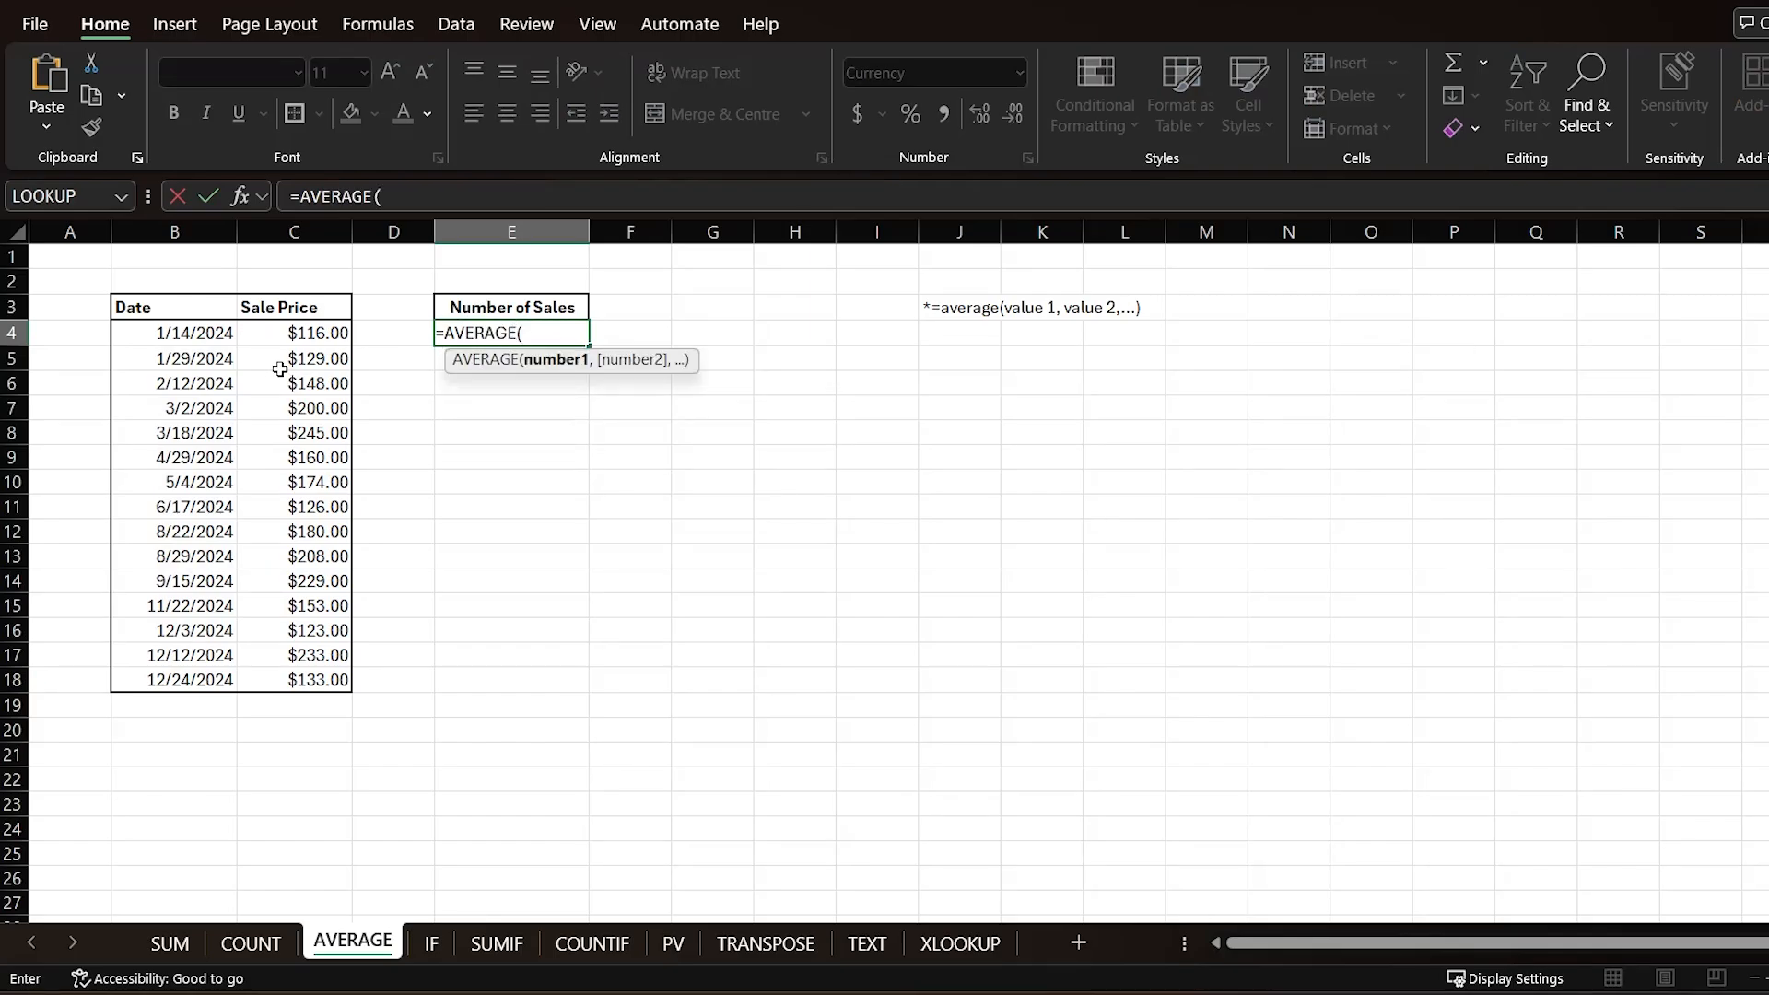
pyautogui.moveTo(309, 336); pyautogui.dragTo(295, 682)
pyautogui.write(')')
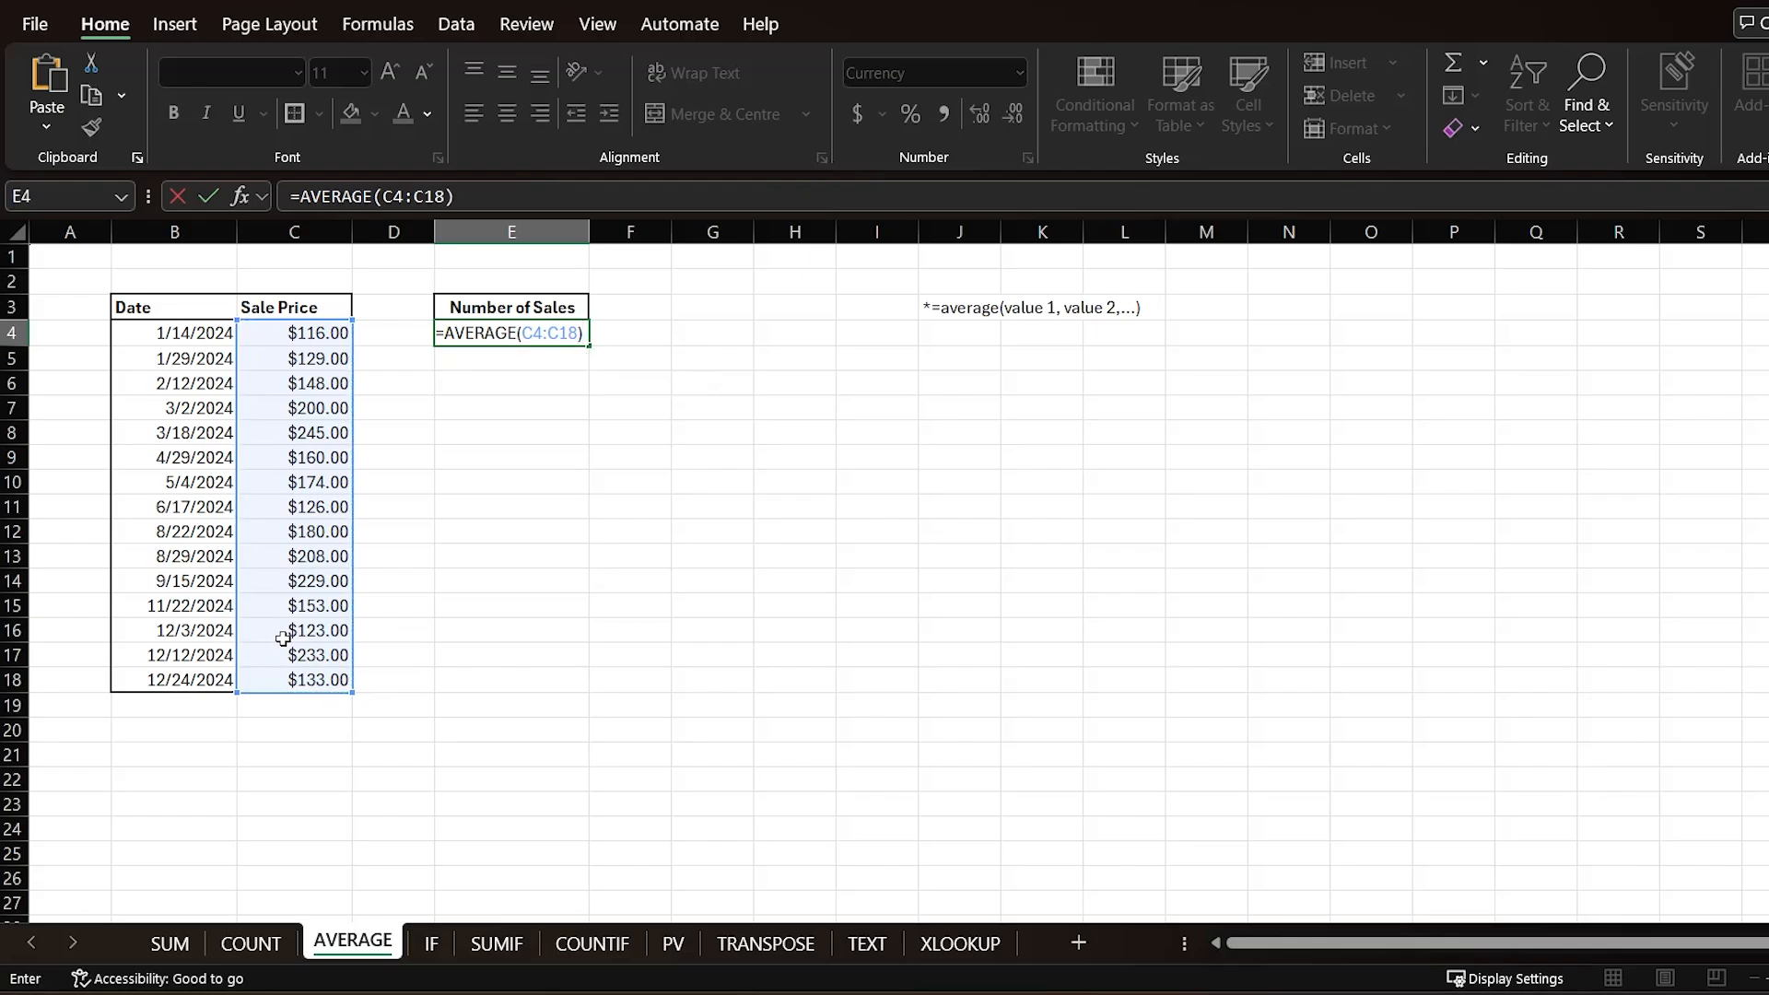
pyautogui.press('Return')
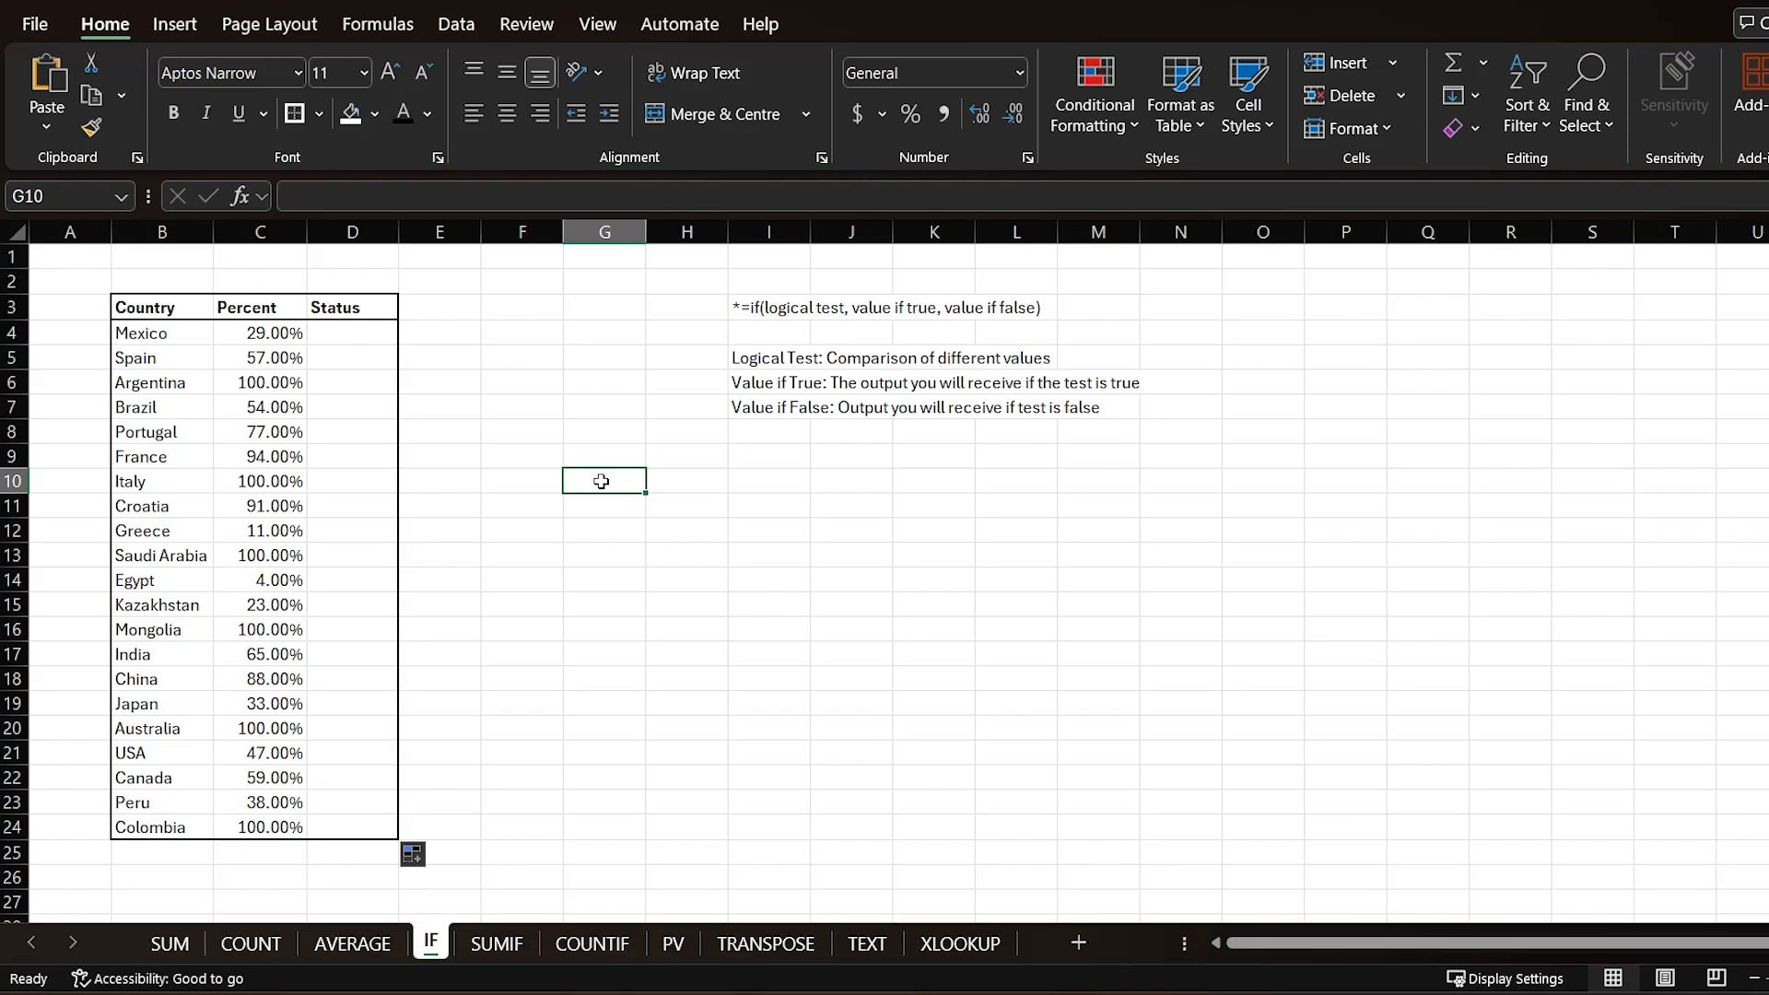
# Step: Read the IF syntax and argument notes beside the country table
pyautogui.click(761, 358)
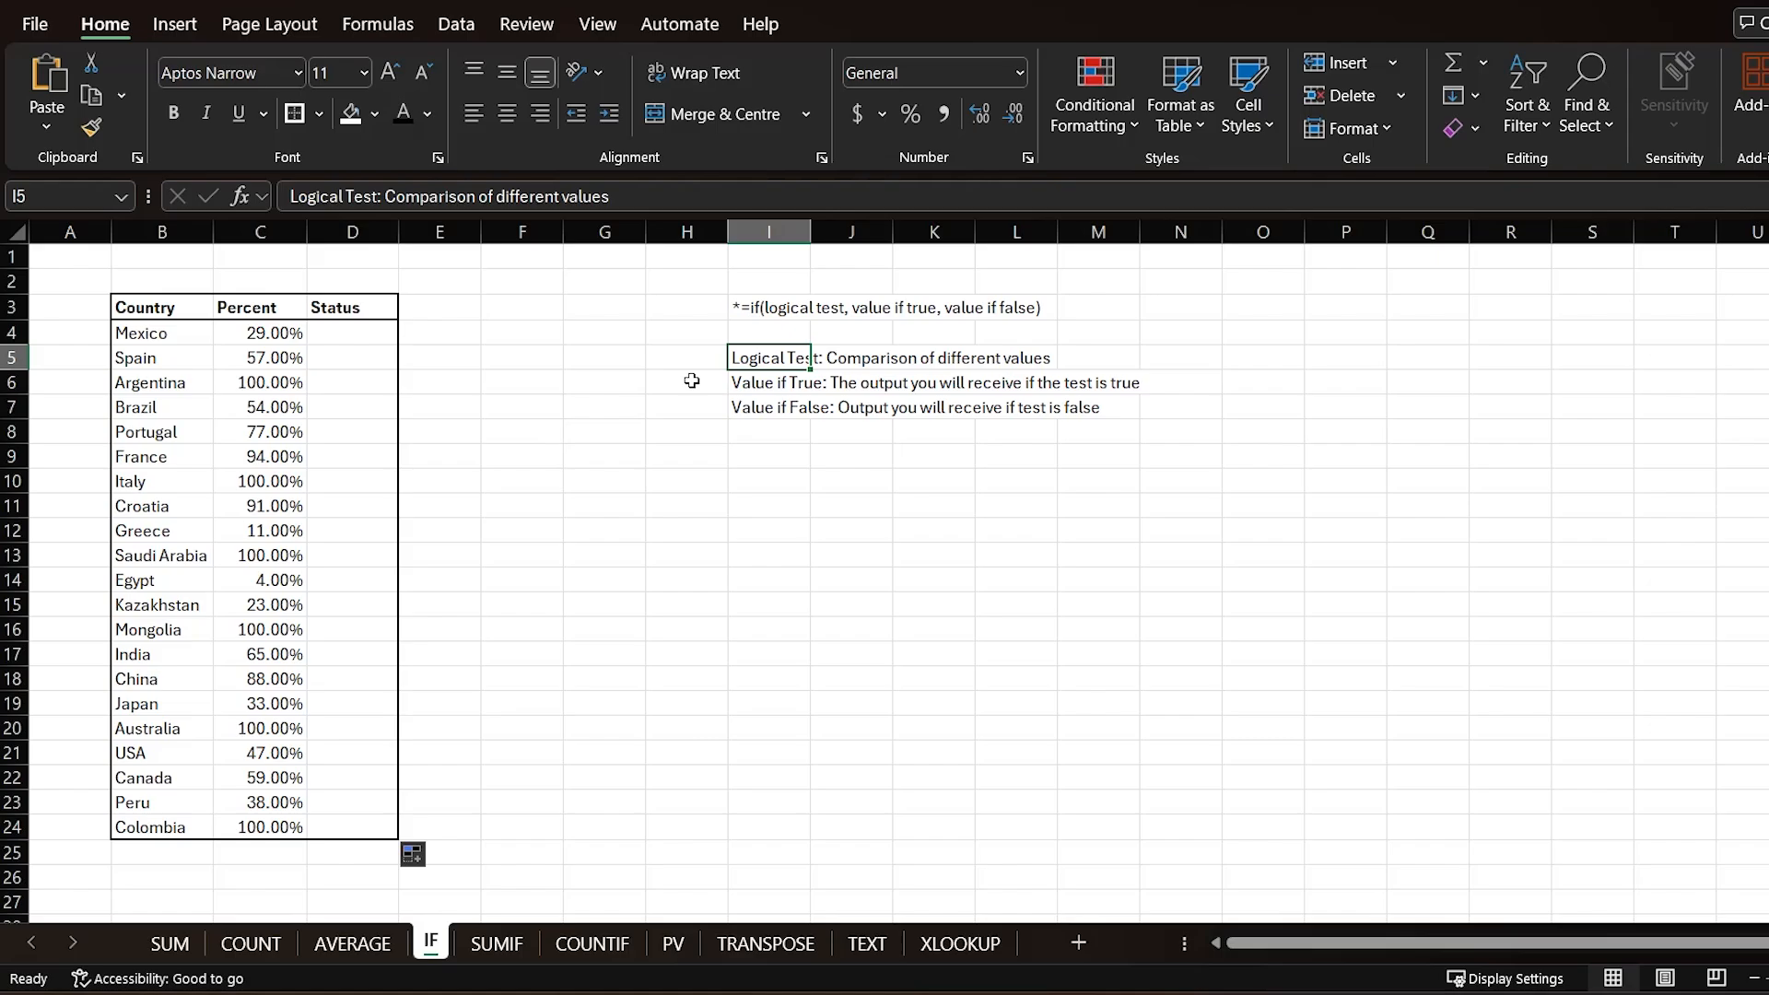
pyautogui.click(788, 308)
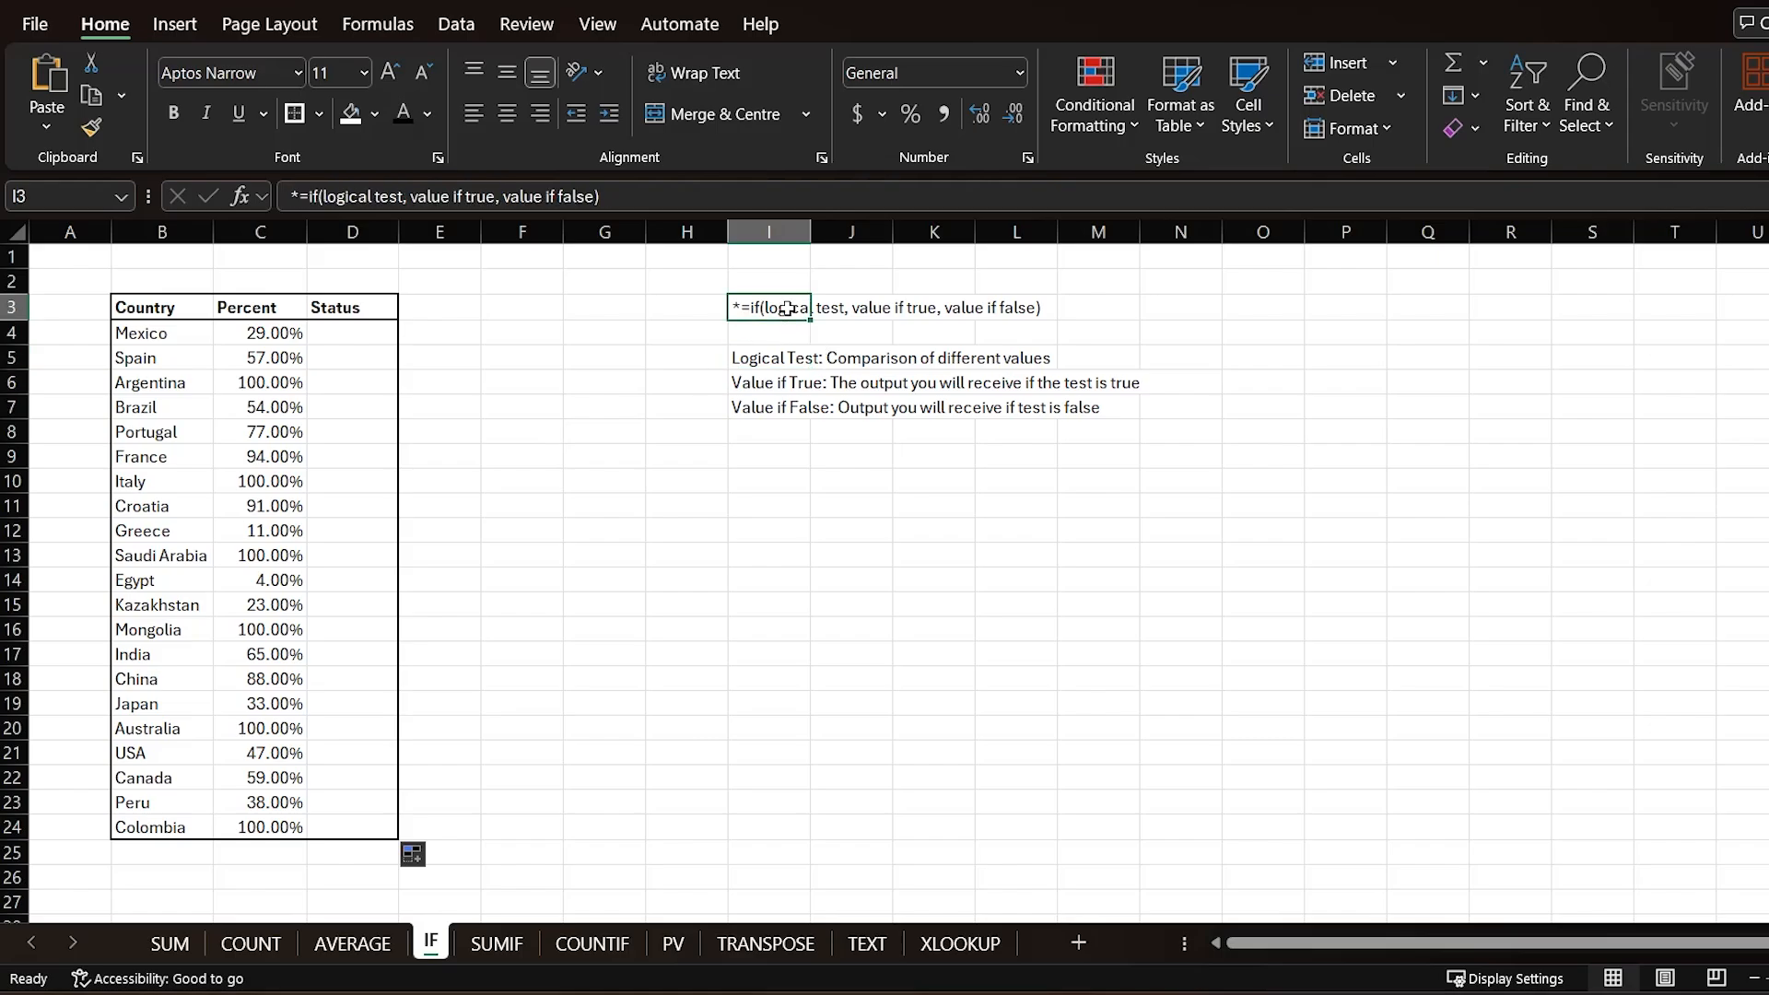
pyautogui.click(765, 386)
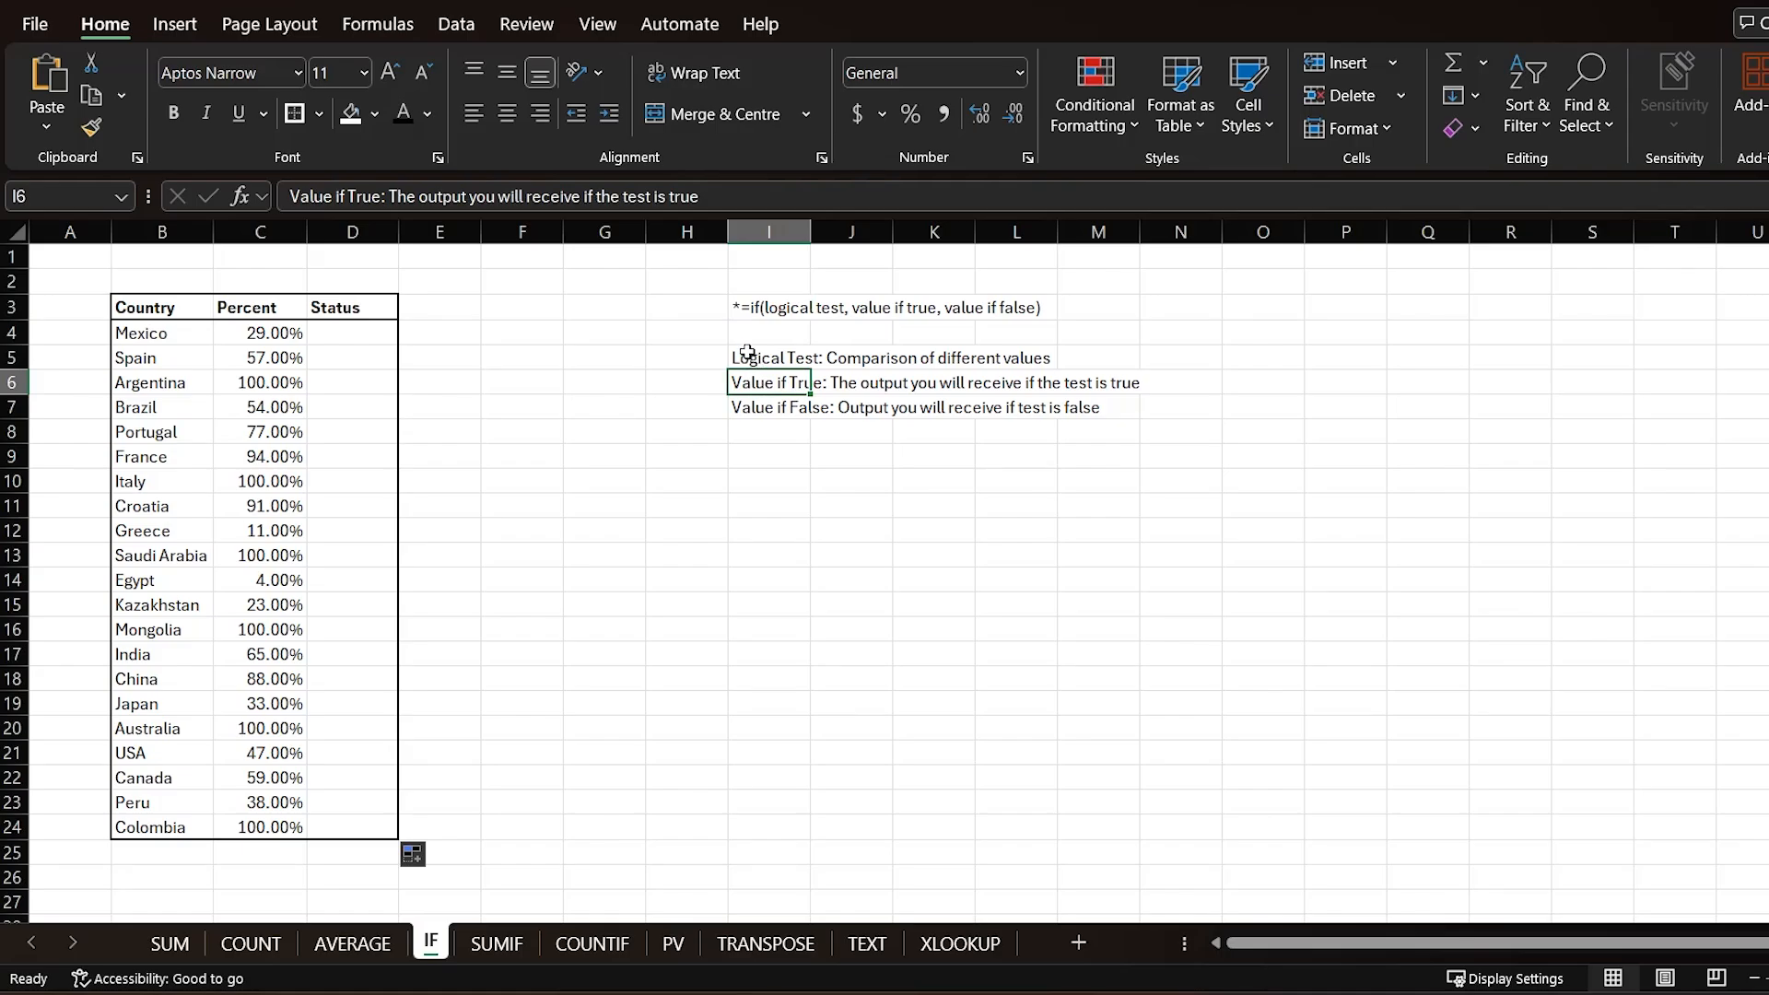
# Step: Enter =IF(C4=100%,"Complete","In Progress") in the first Status cell for Mexico
pyautogui.click(746, 416)
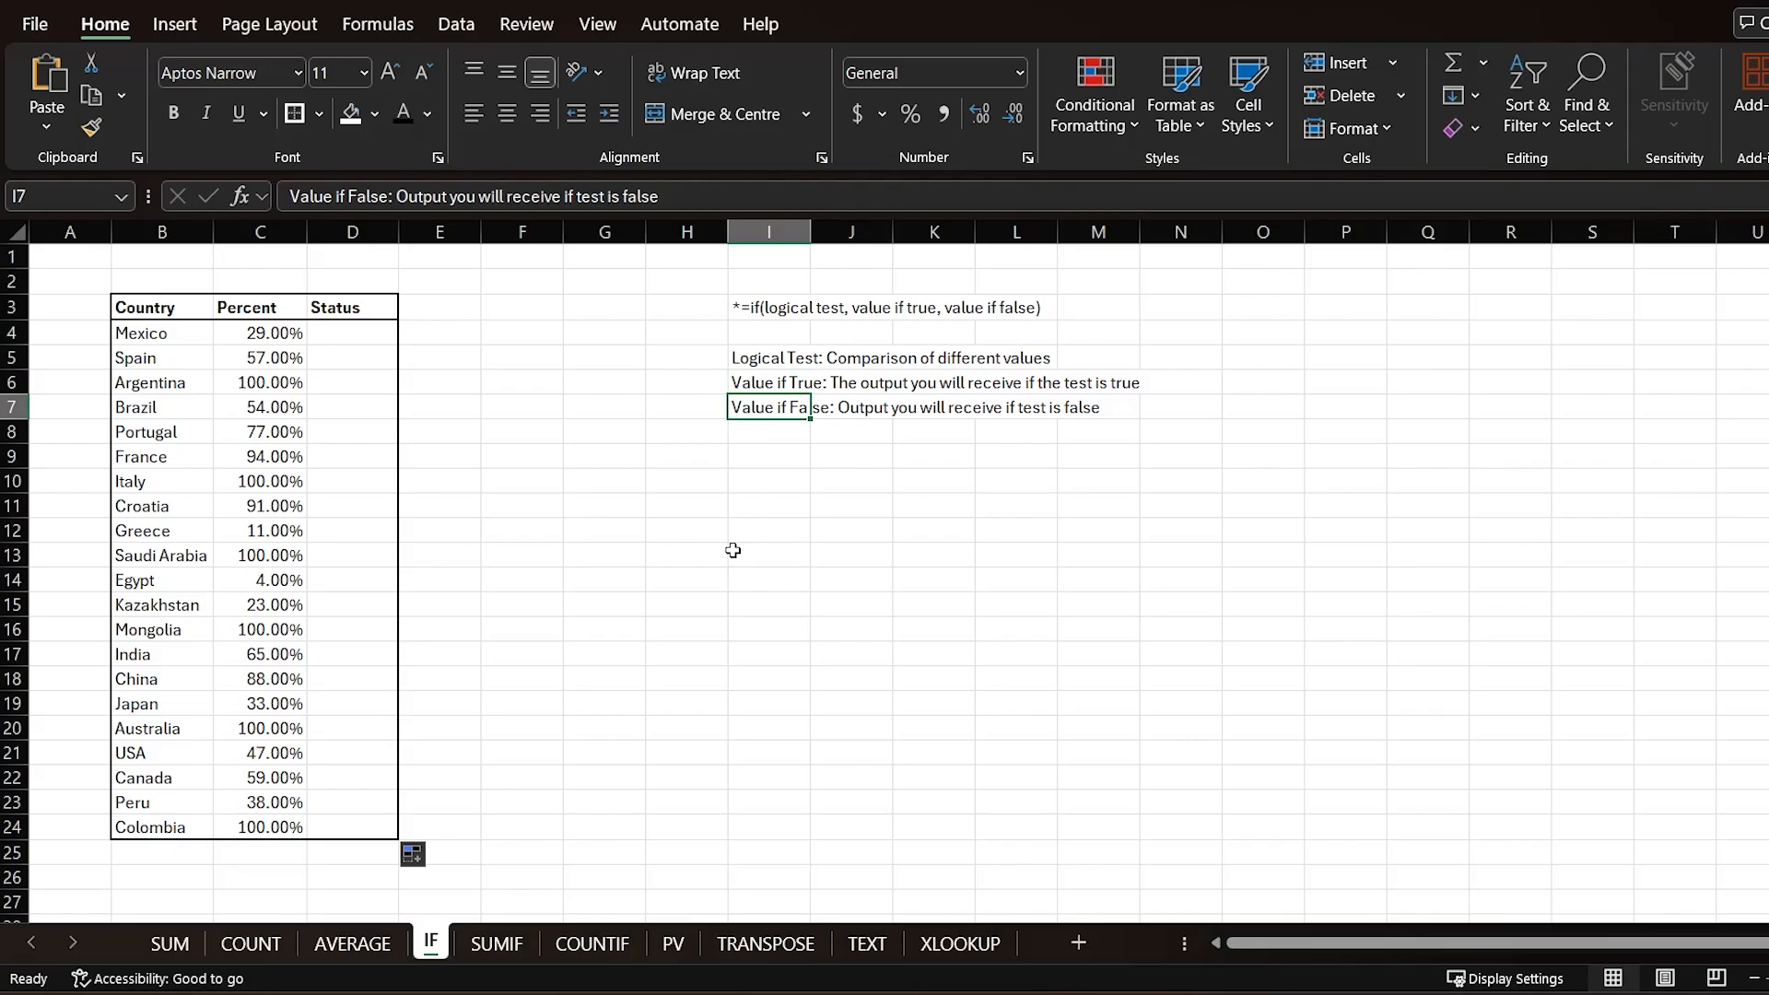
pyautogui.click(366, 335)
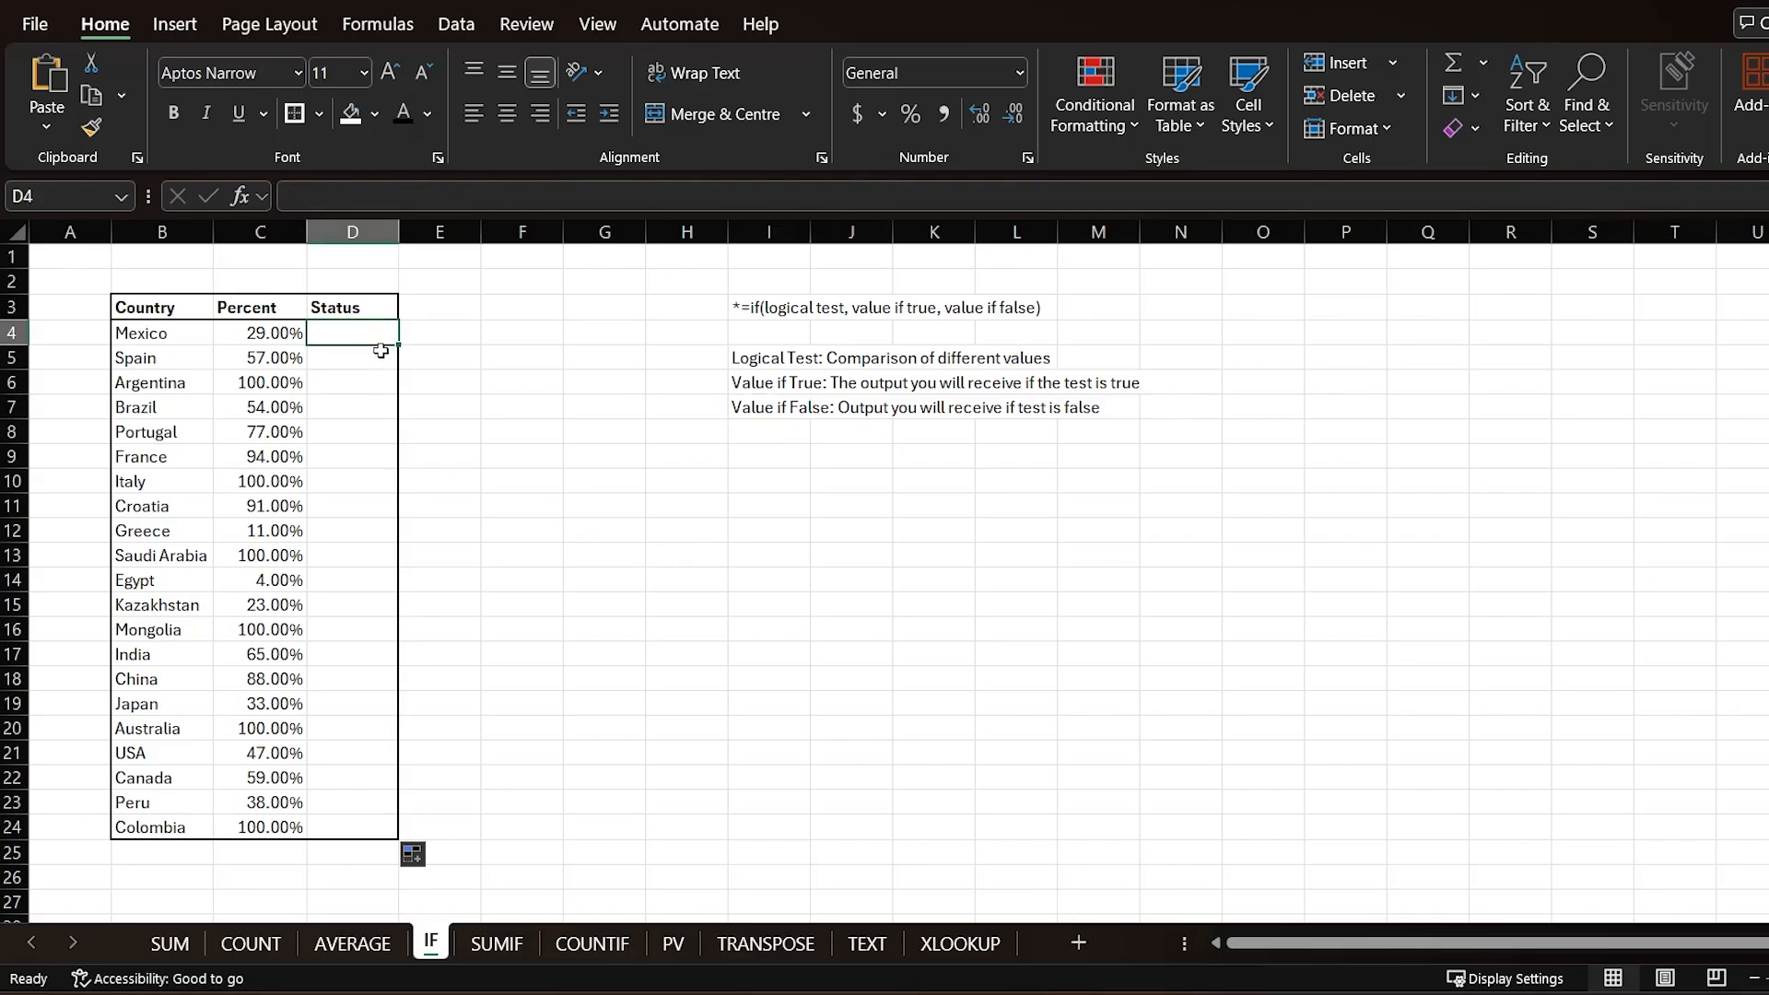
pyautogui.write('=IF(')
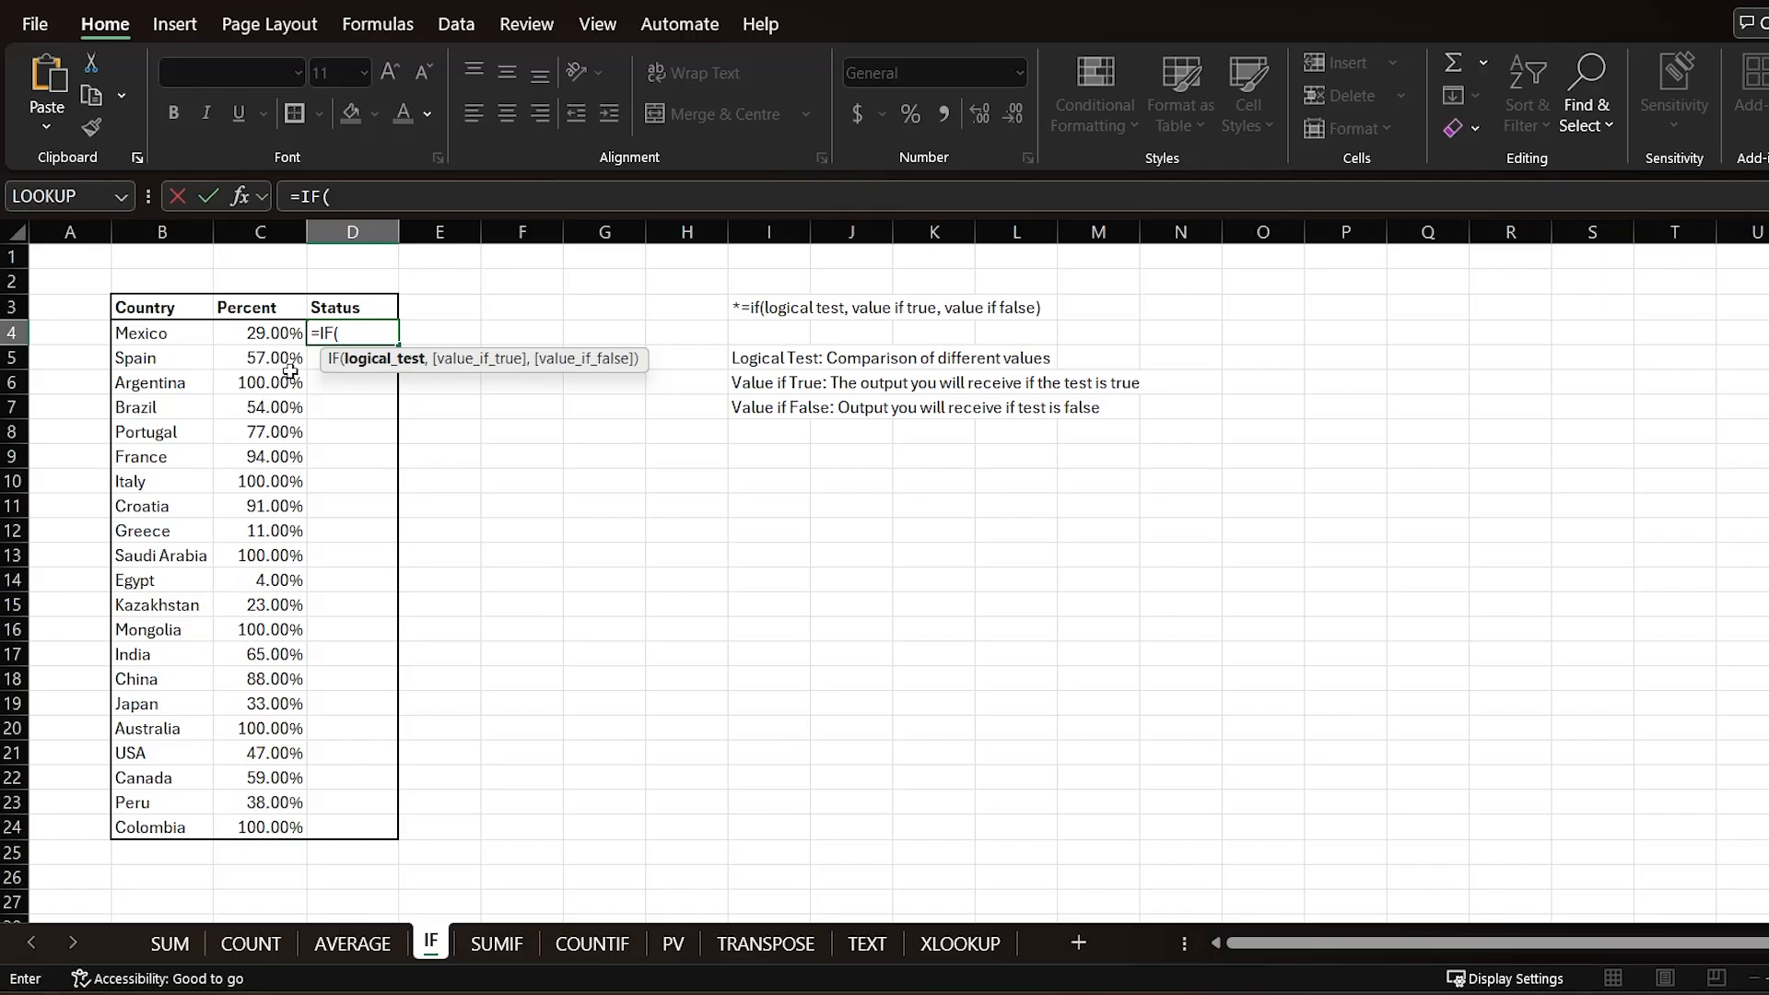
pyautogui.click(275, 334)
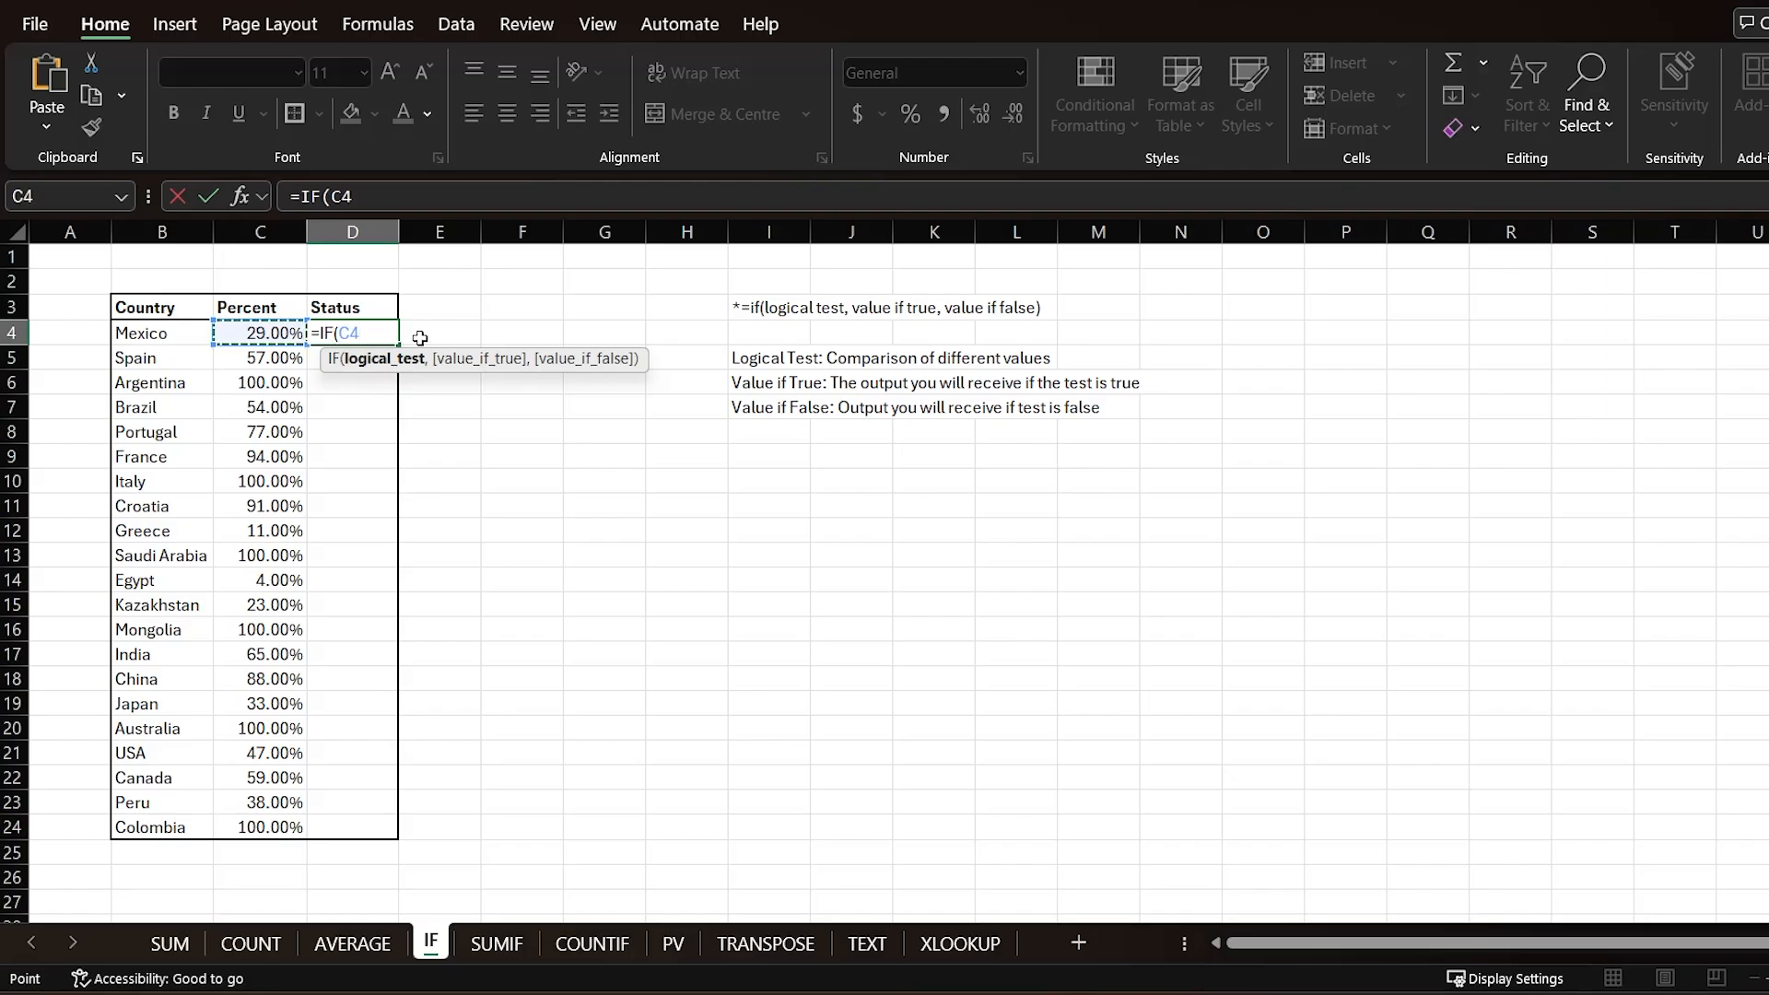
pyautogui.write('=100%')
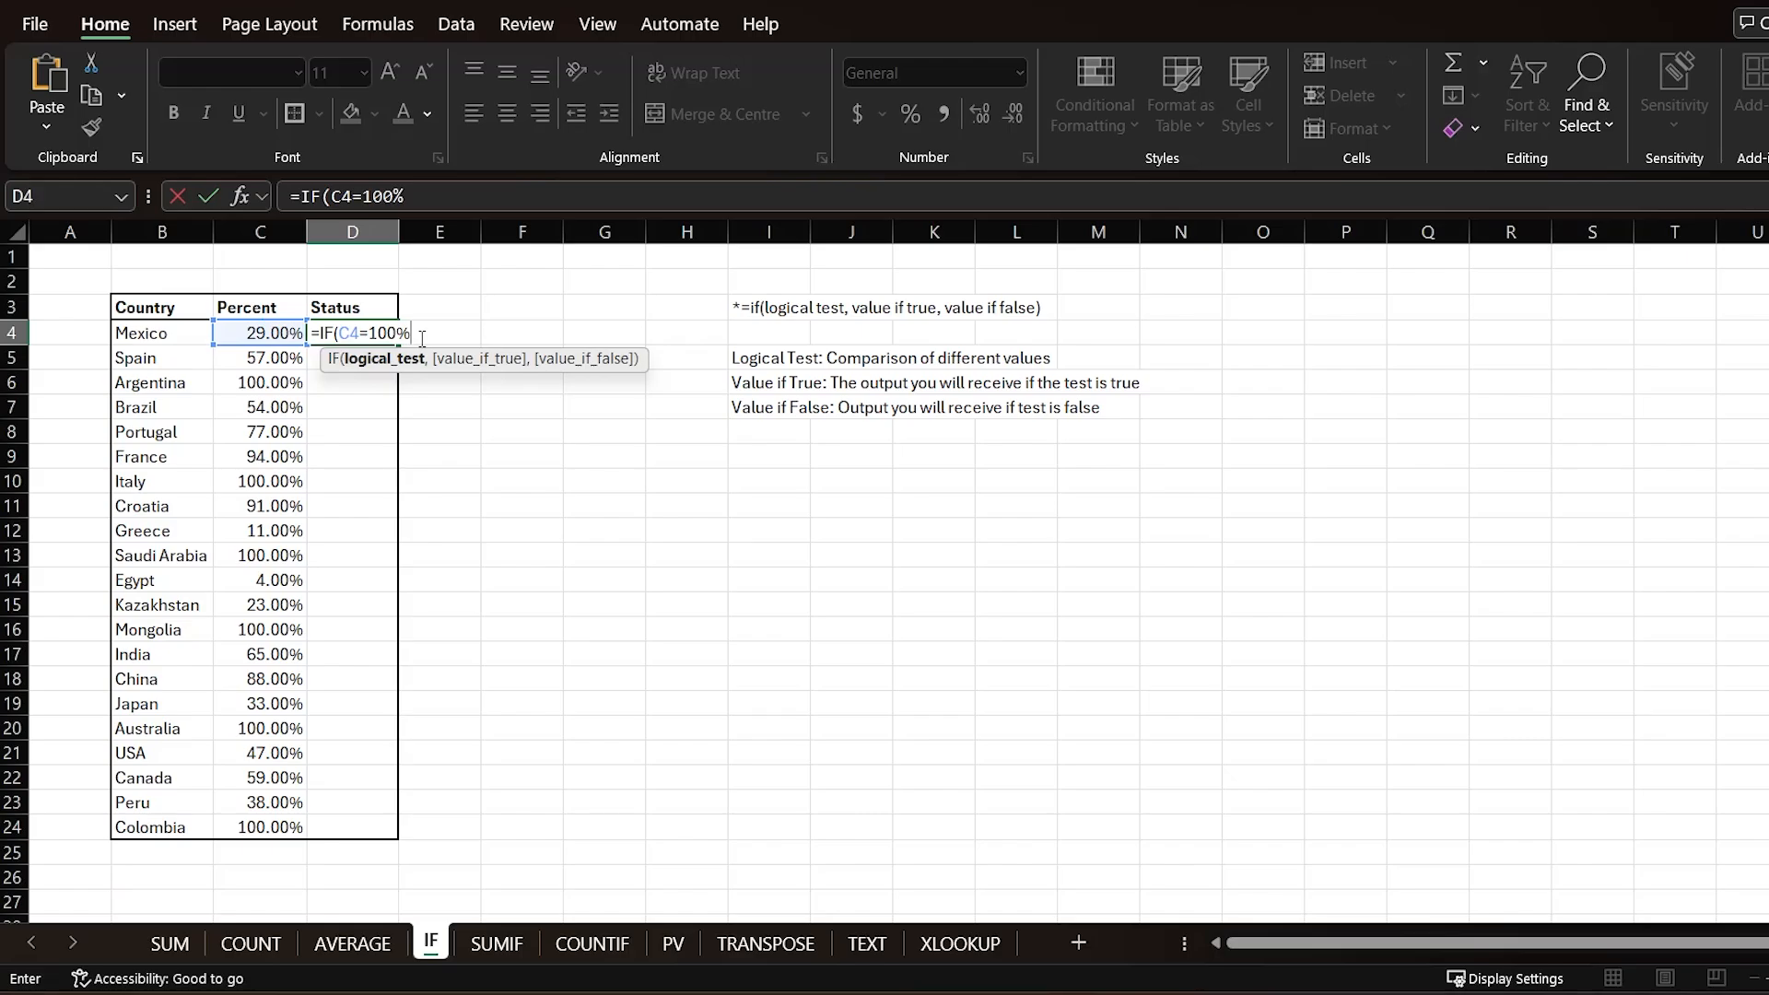
pyautogui.write(',')
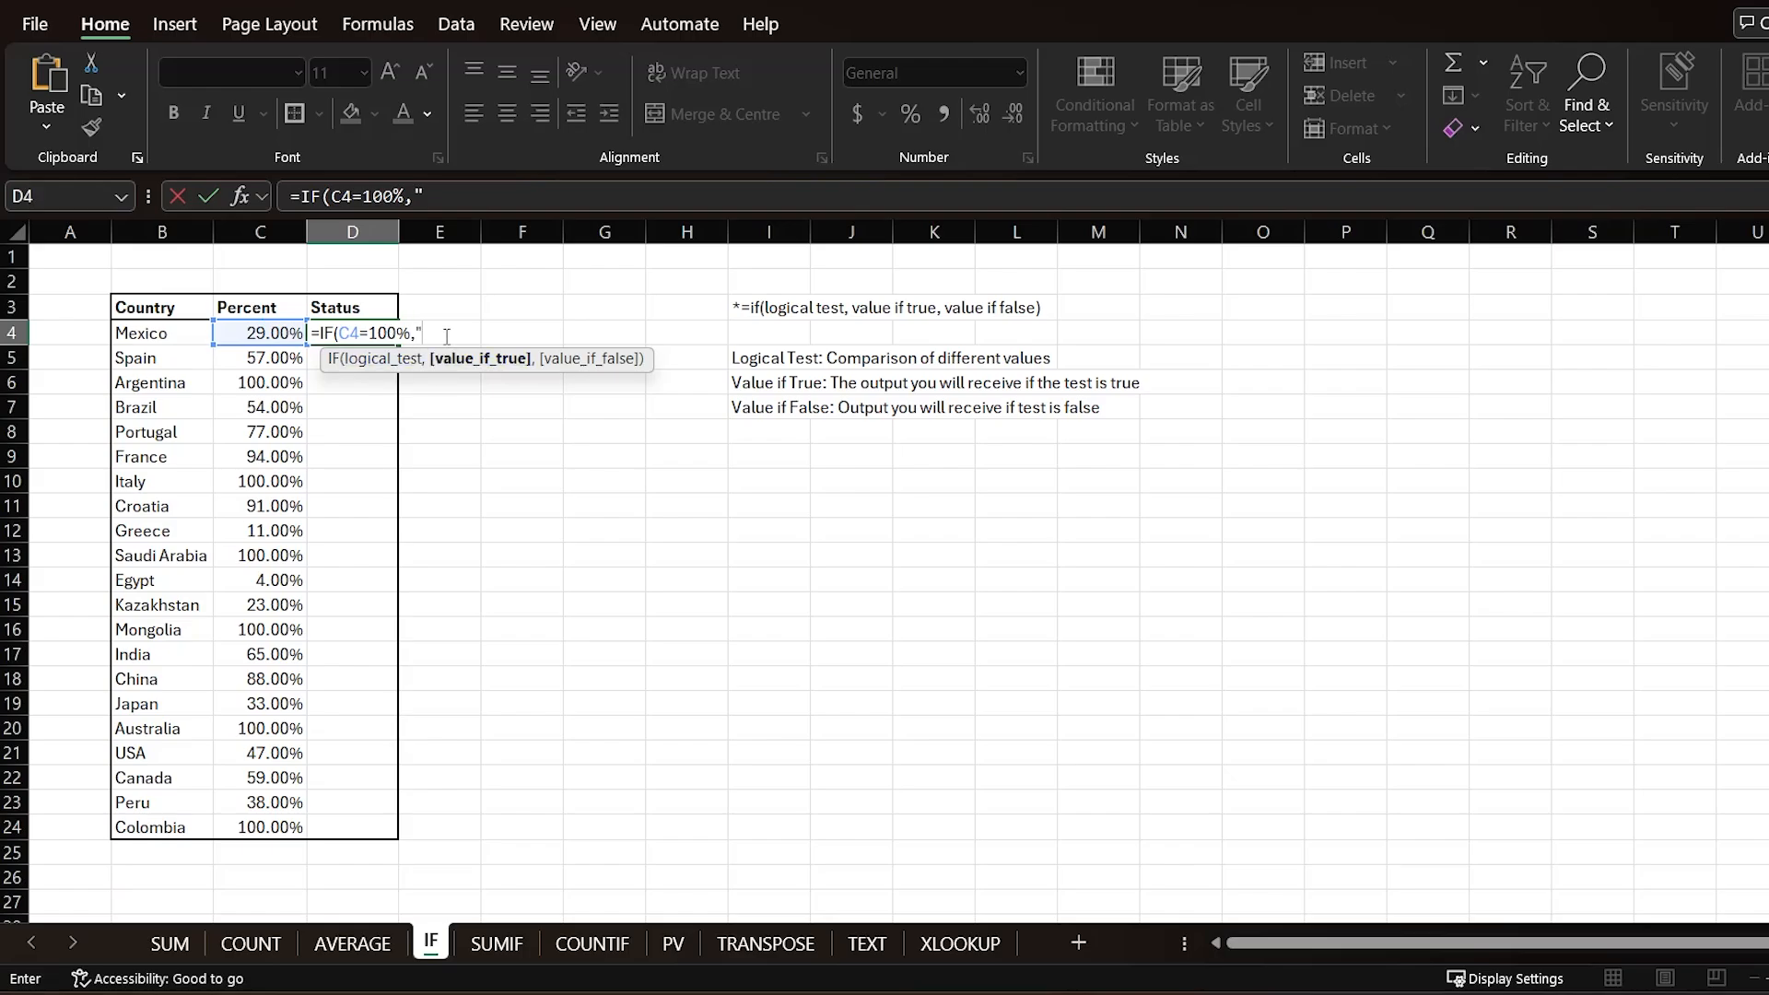
pyautogui.write('omplete')
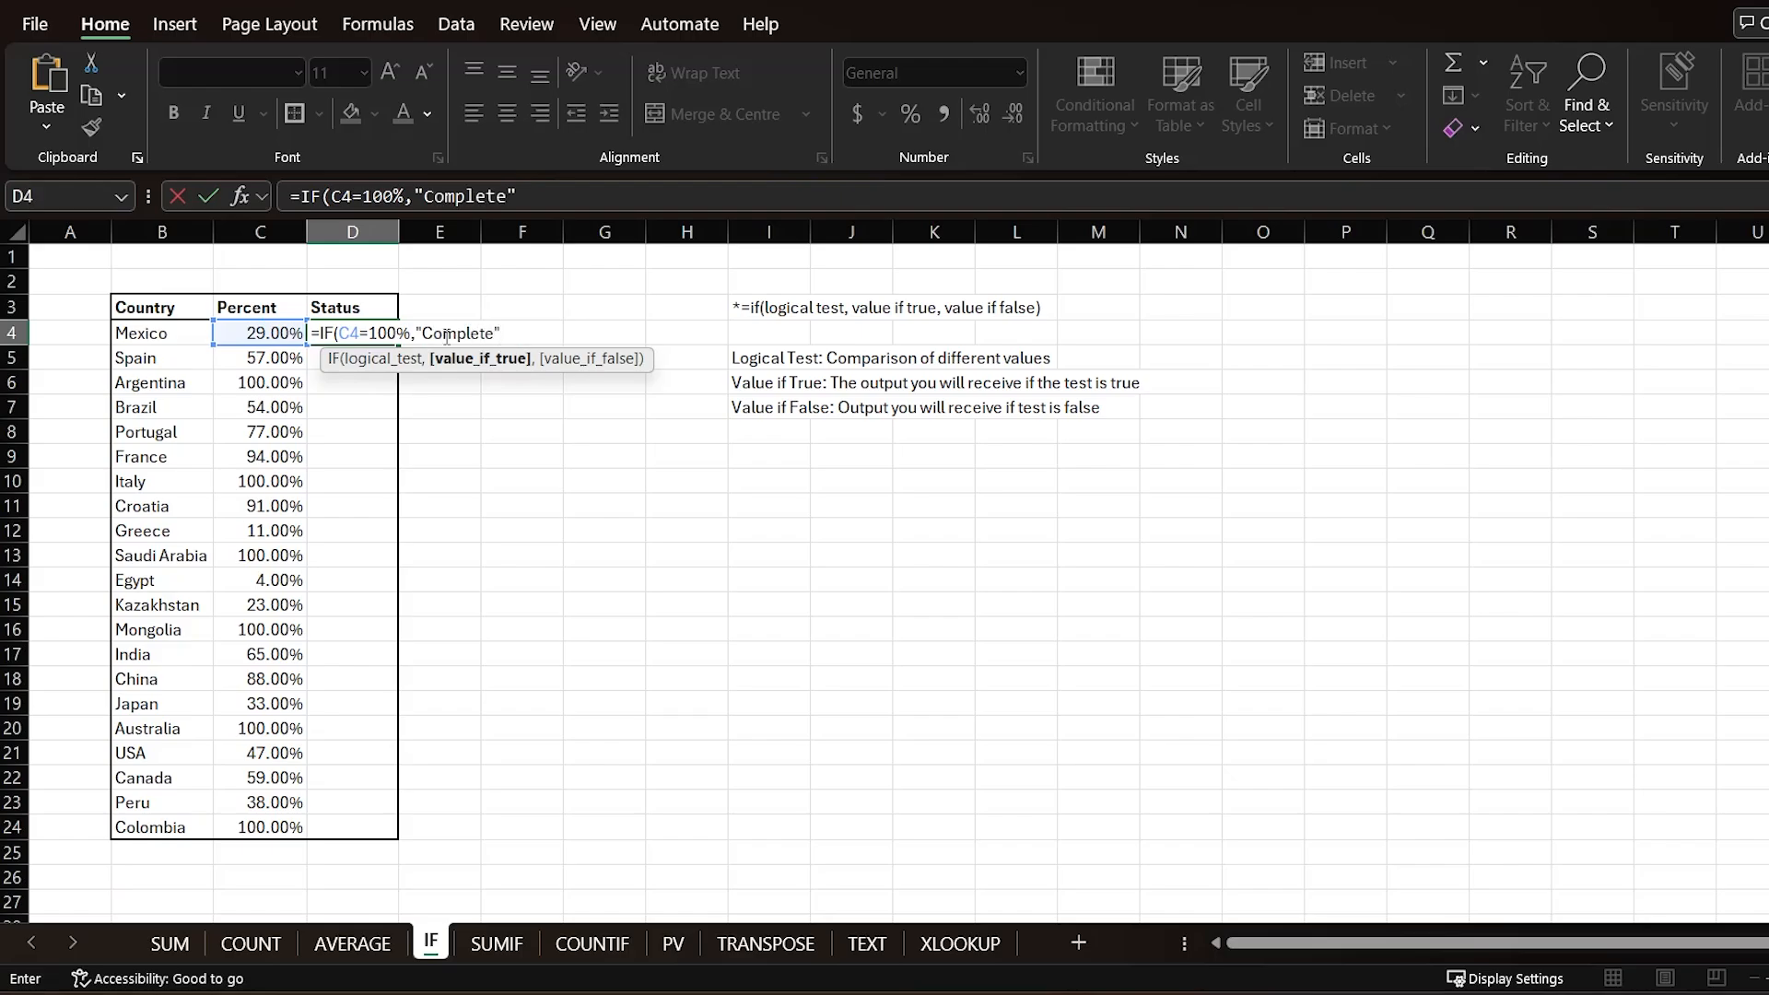
pyautogui.write(',"I')
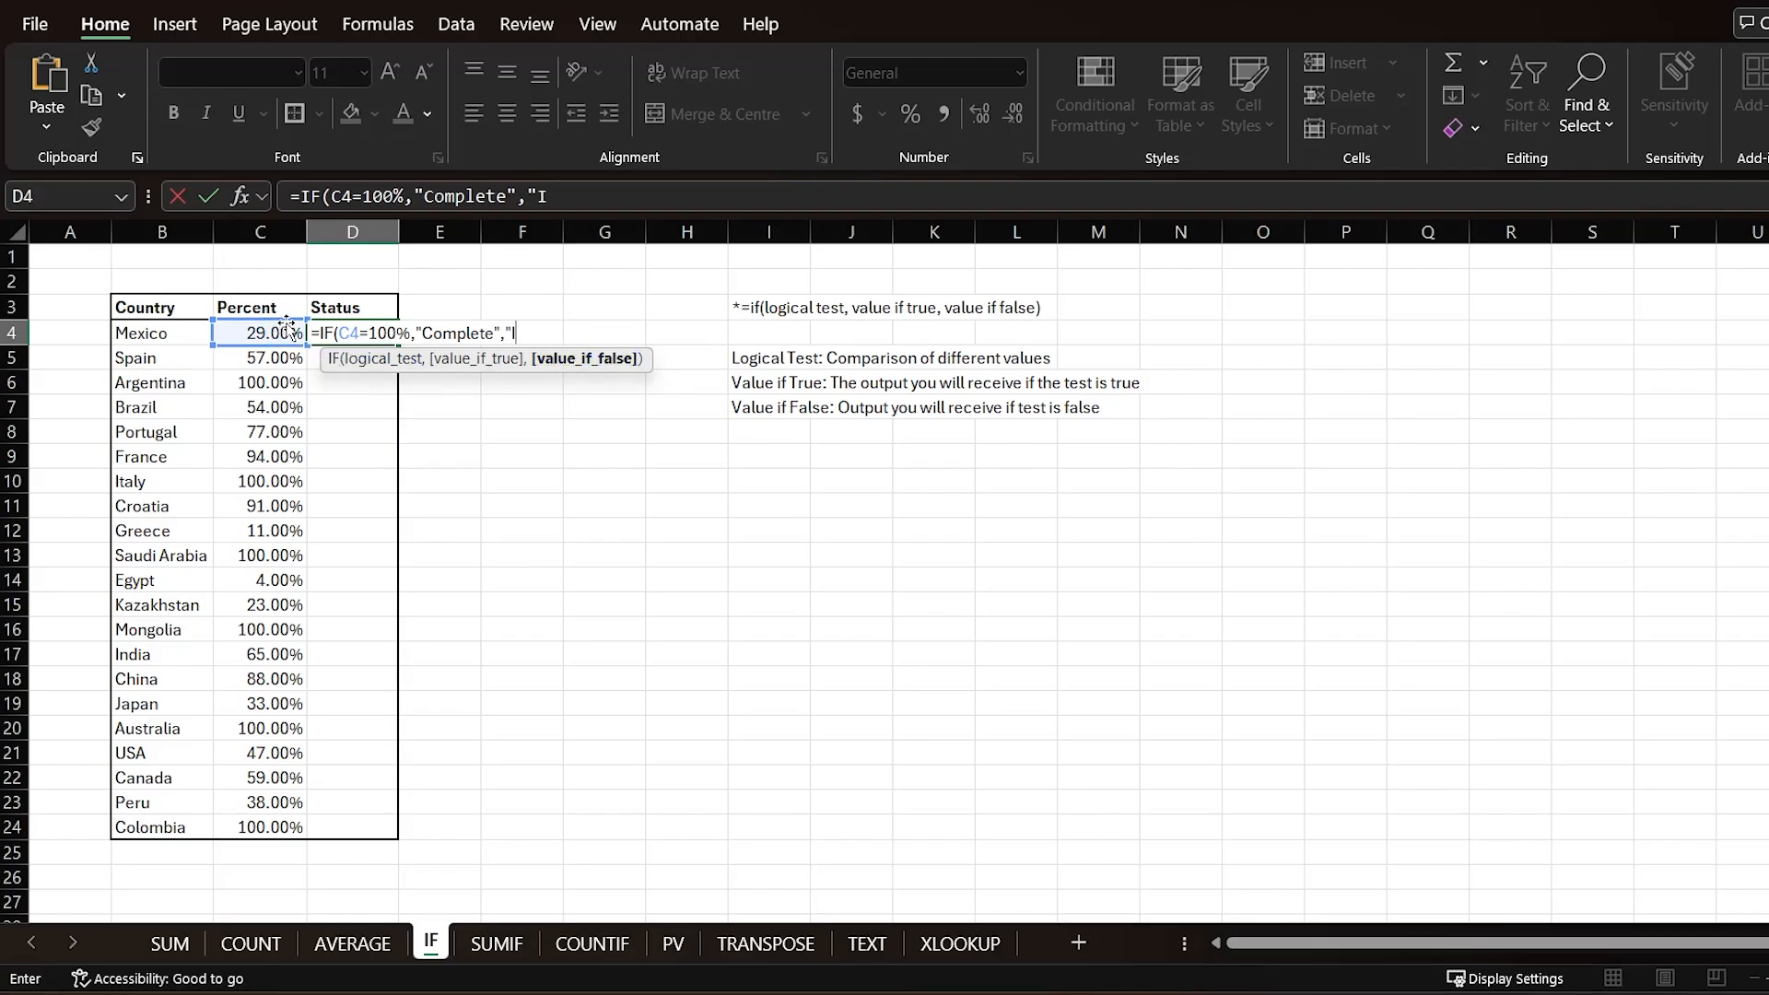
pyautogui.write('gress')
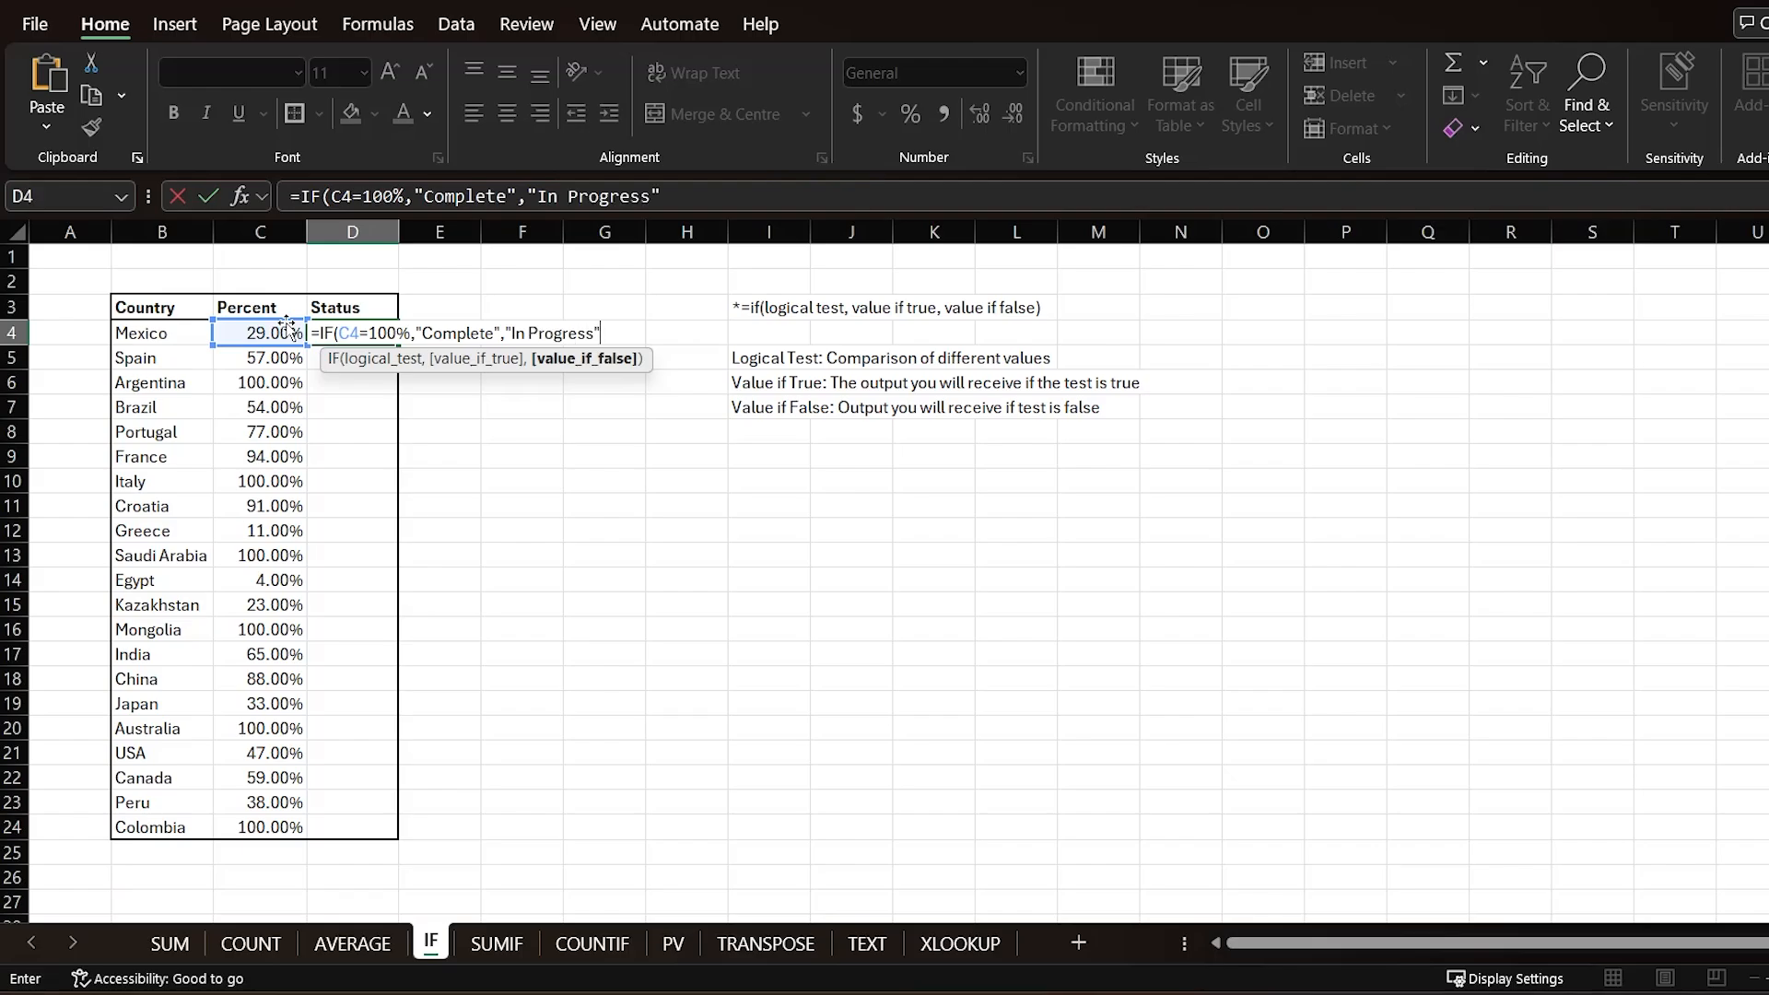
pyautogui.write('")')
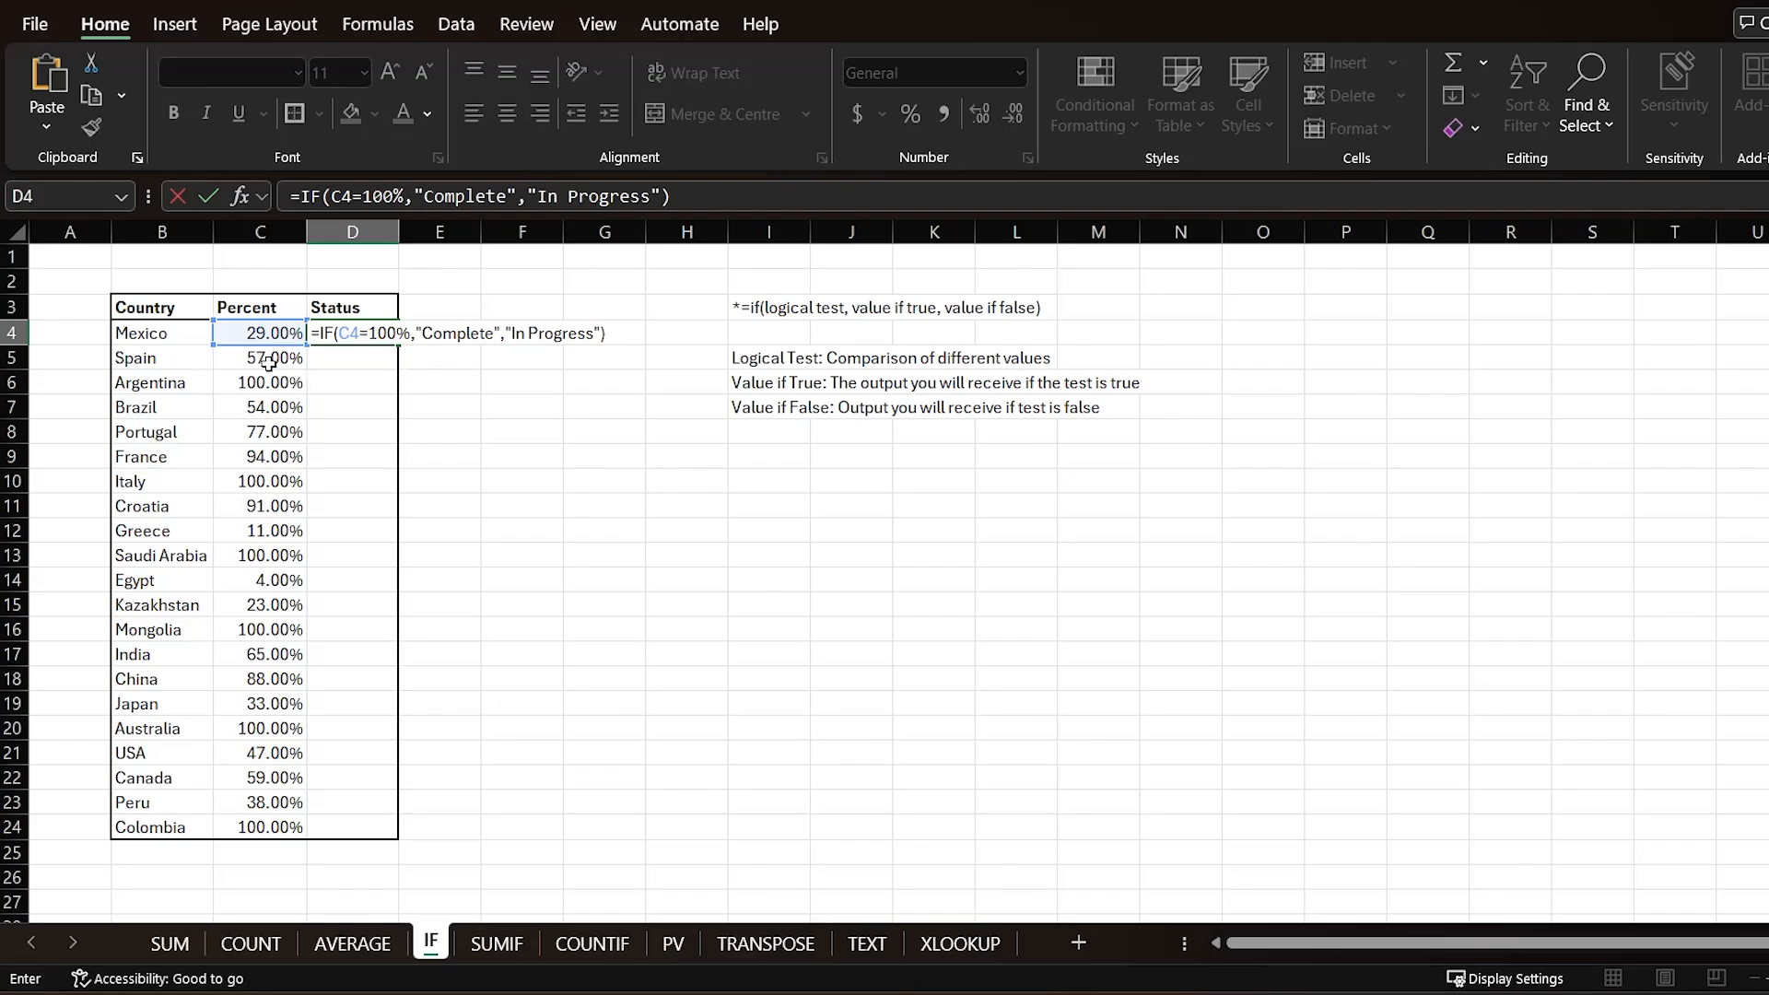
pyautogui.hotkey('ctrl', 'Return')
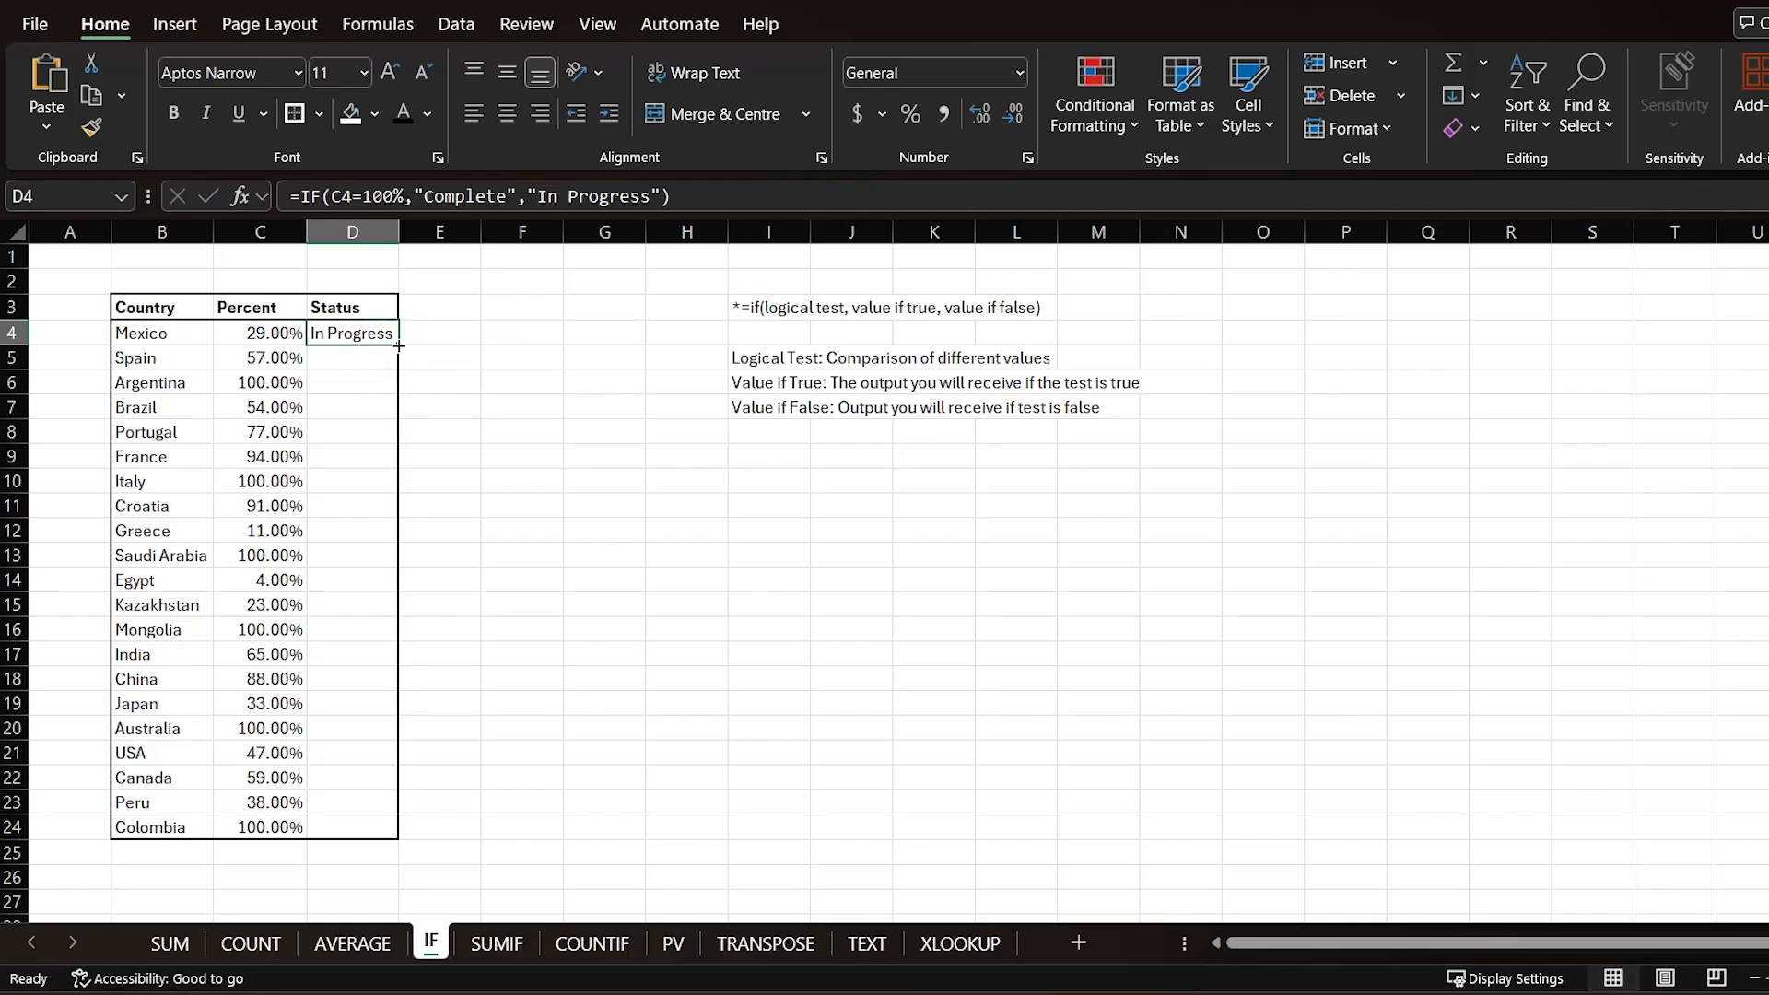
# Step: Fill the IF formula down the Status column to Colombia without copying formatting
pyautogui.doubleClick(399, 346)
pyautogui.click(420, 876)
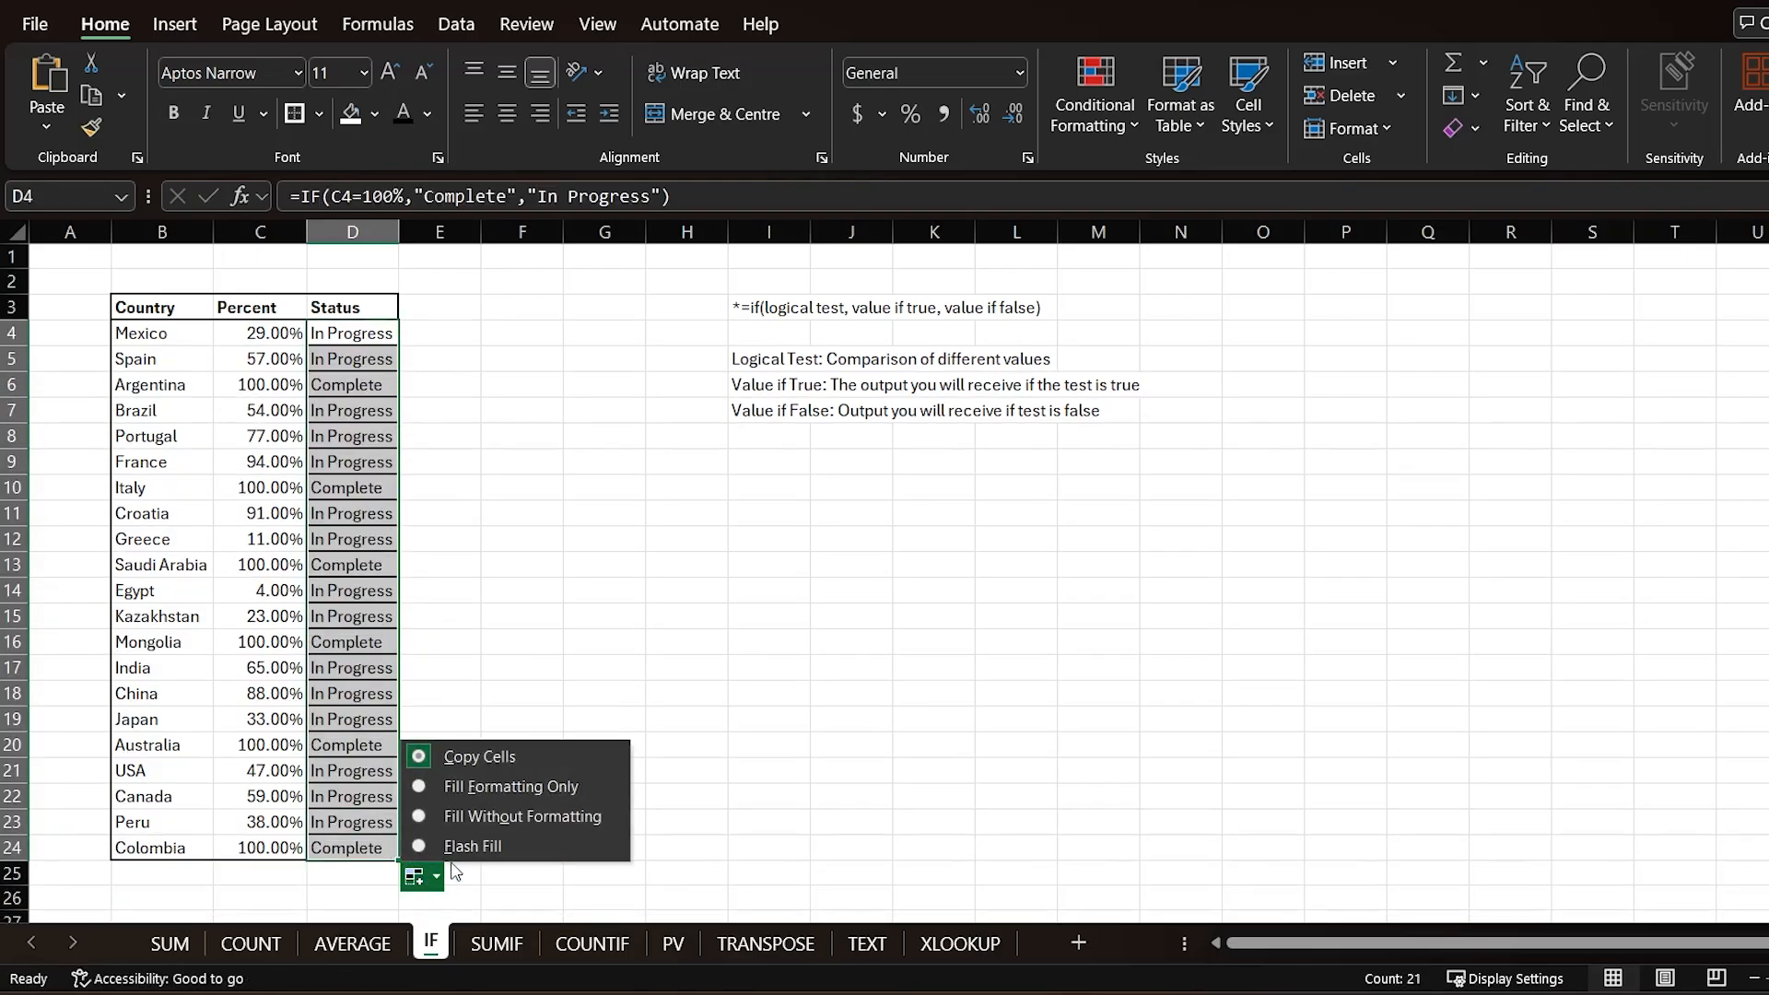
pyautogui.click(457, 818)
pyautogui.click(521, 654)
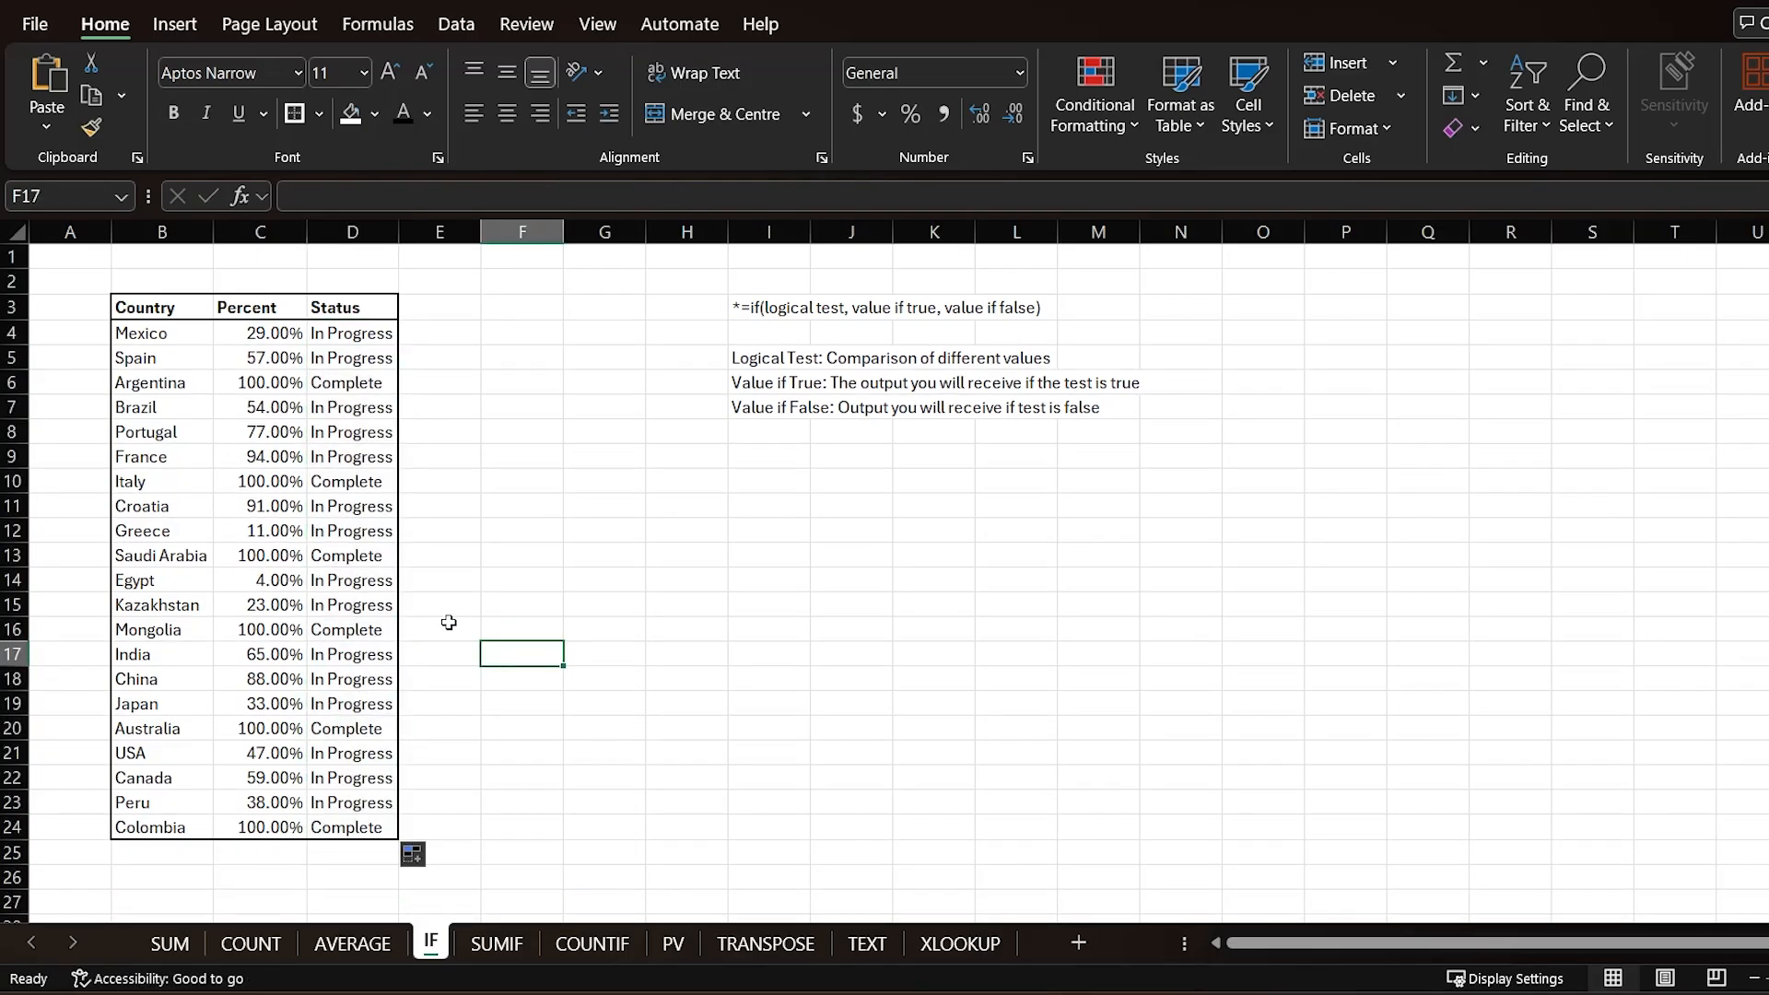
# Step: Review the Status results against the percentages for several countries
pyautogui.click(265, 385)
pyautogui.click(322, 483)
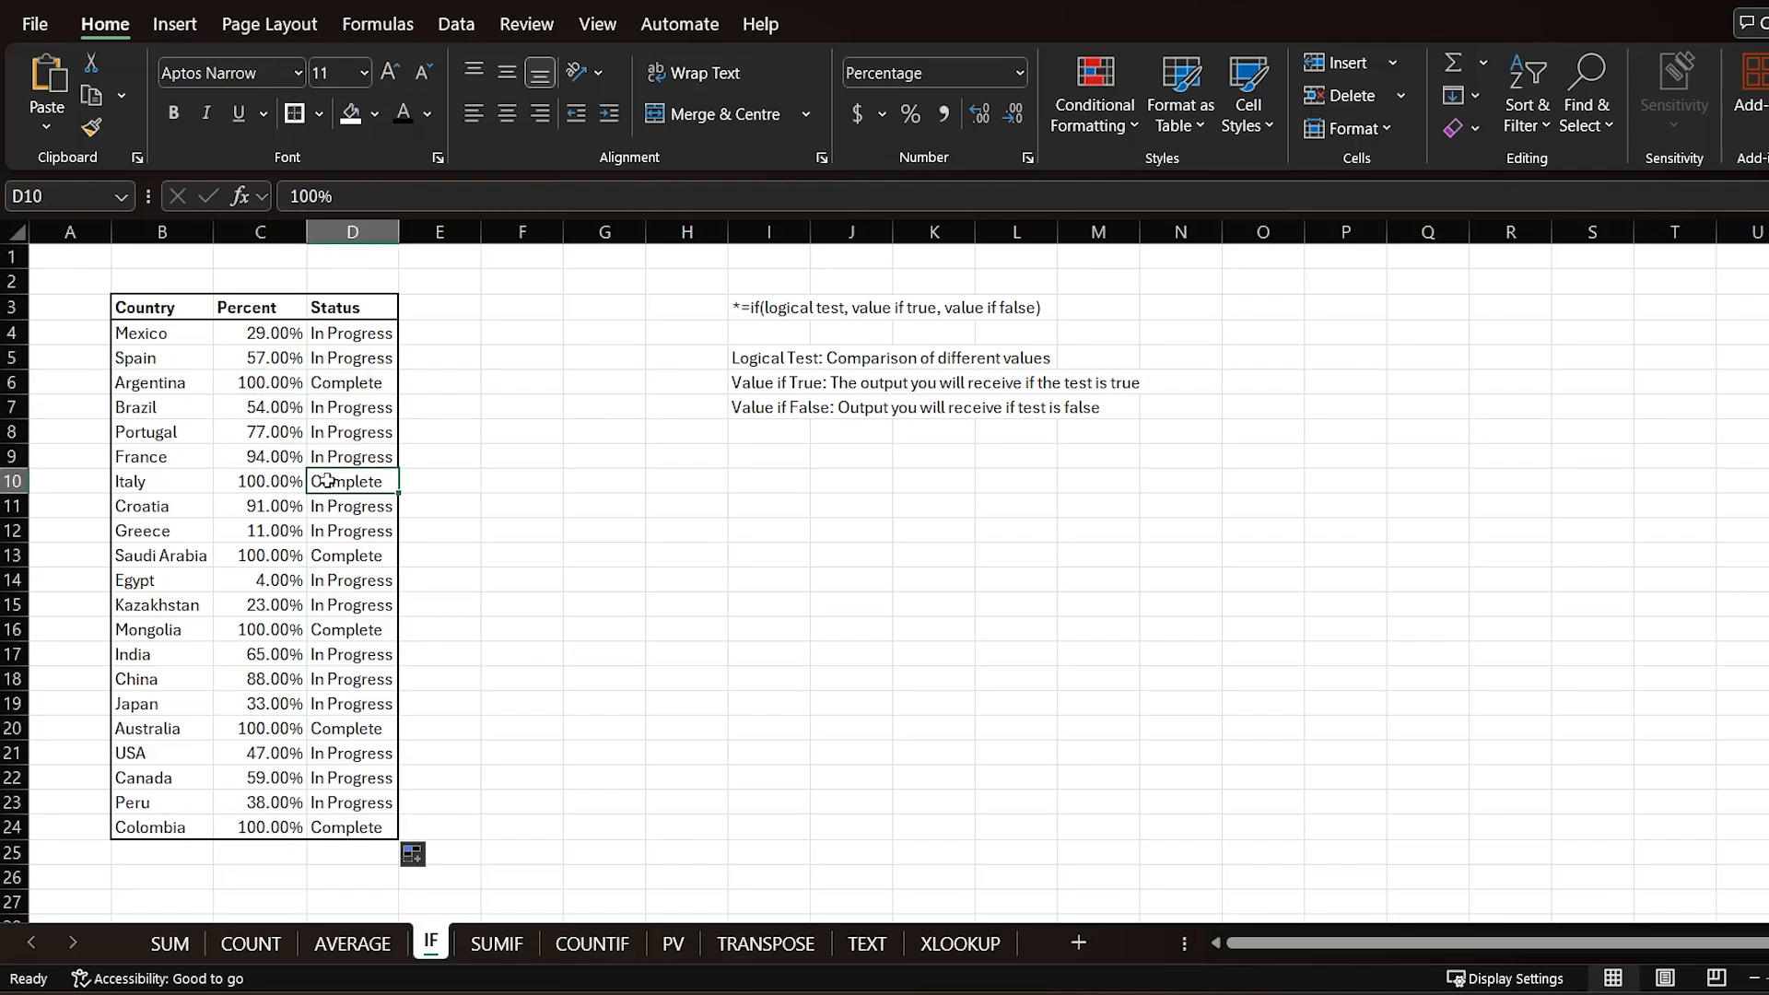
pyautogui.click(346, 555)
pyautogui.click(341, 636)
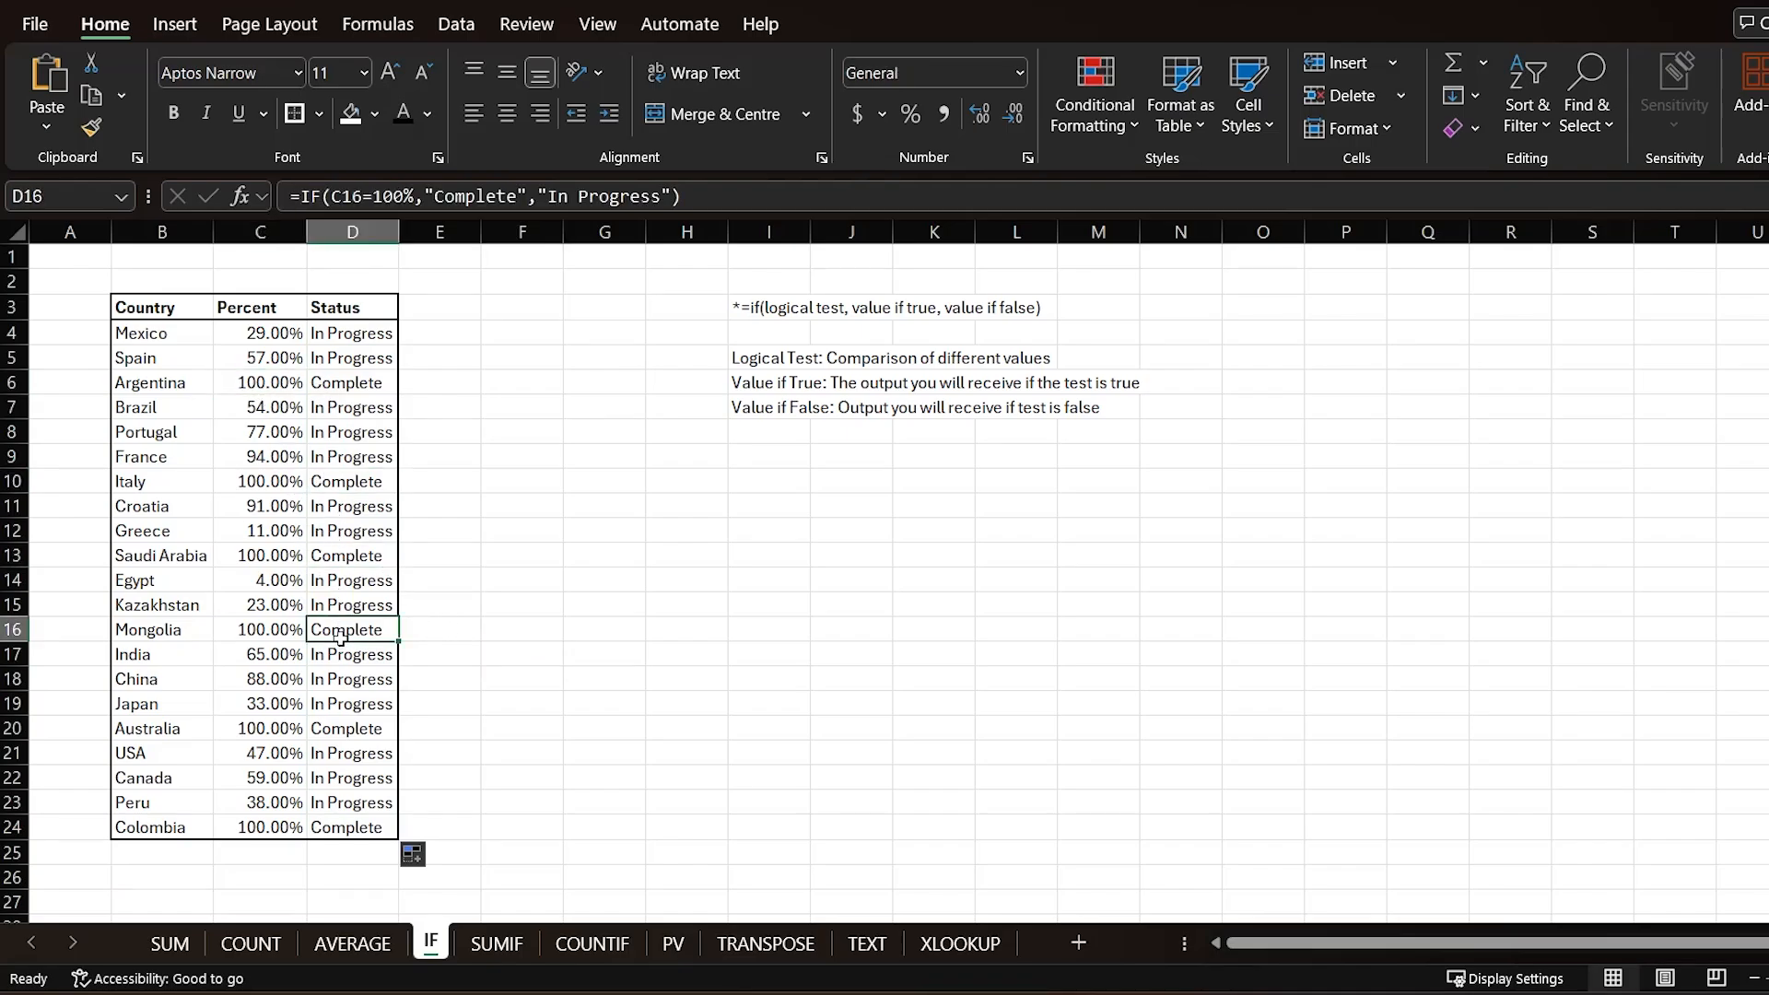
pyautogui.click(331, 733)
pyautogui.click(323, 826)
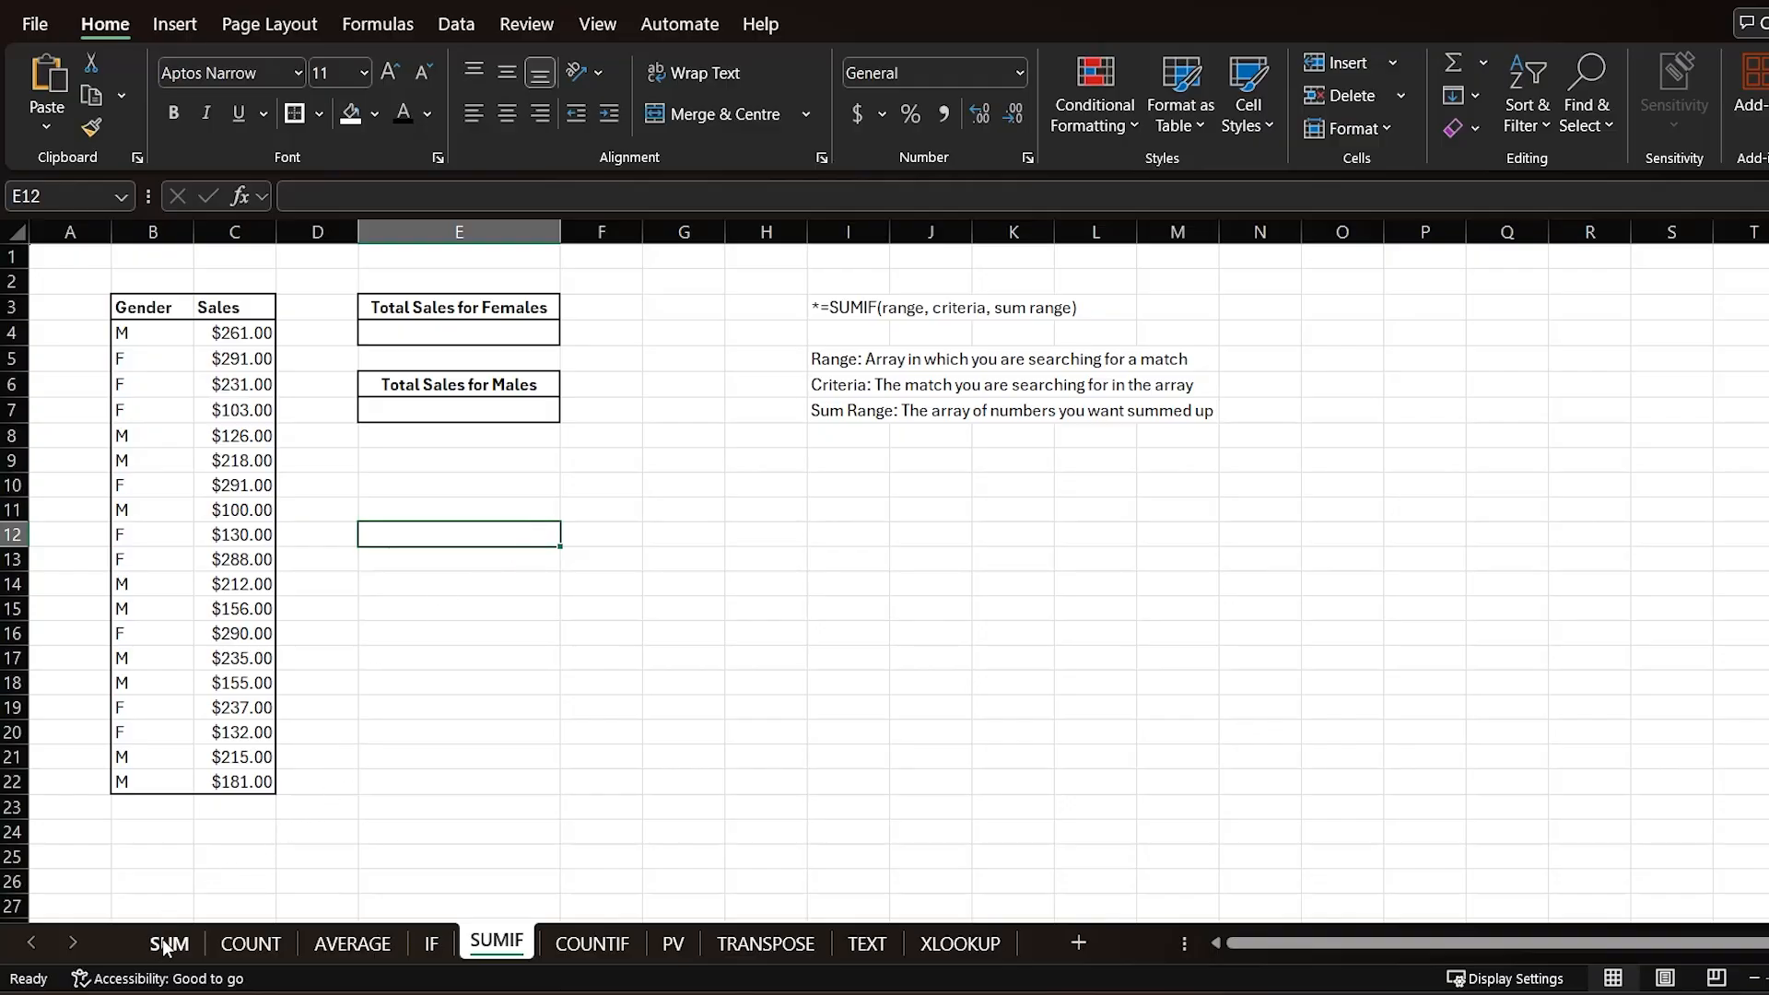
# Step: On the SUMIF sheet, examine the syntax notes alongside the Gender and Sales ranges
pyautogui.click(830, 363)
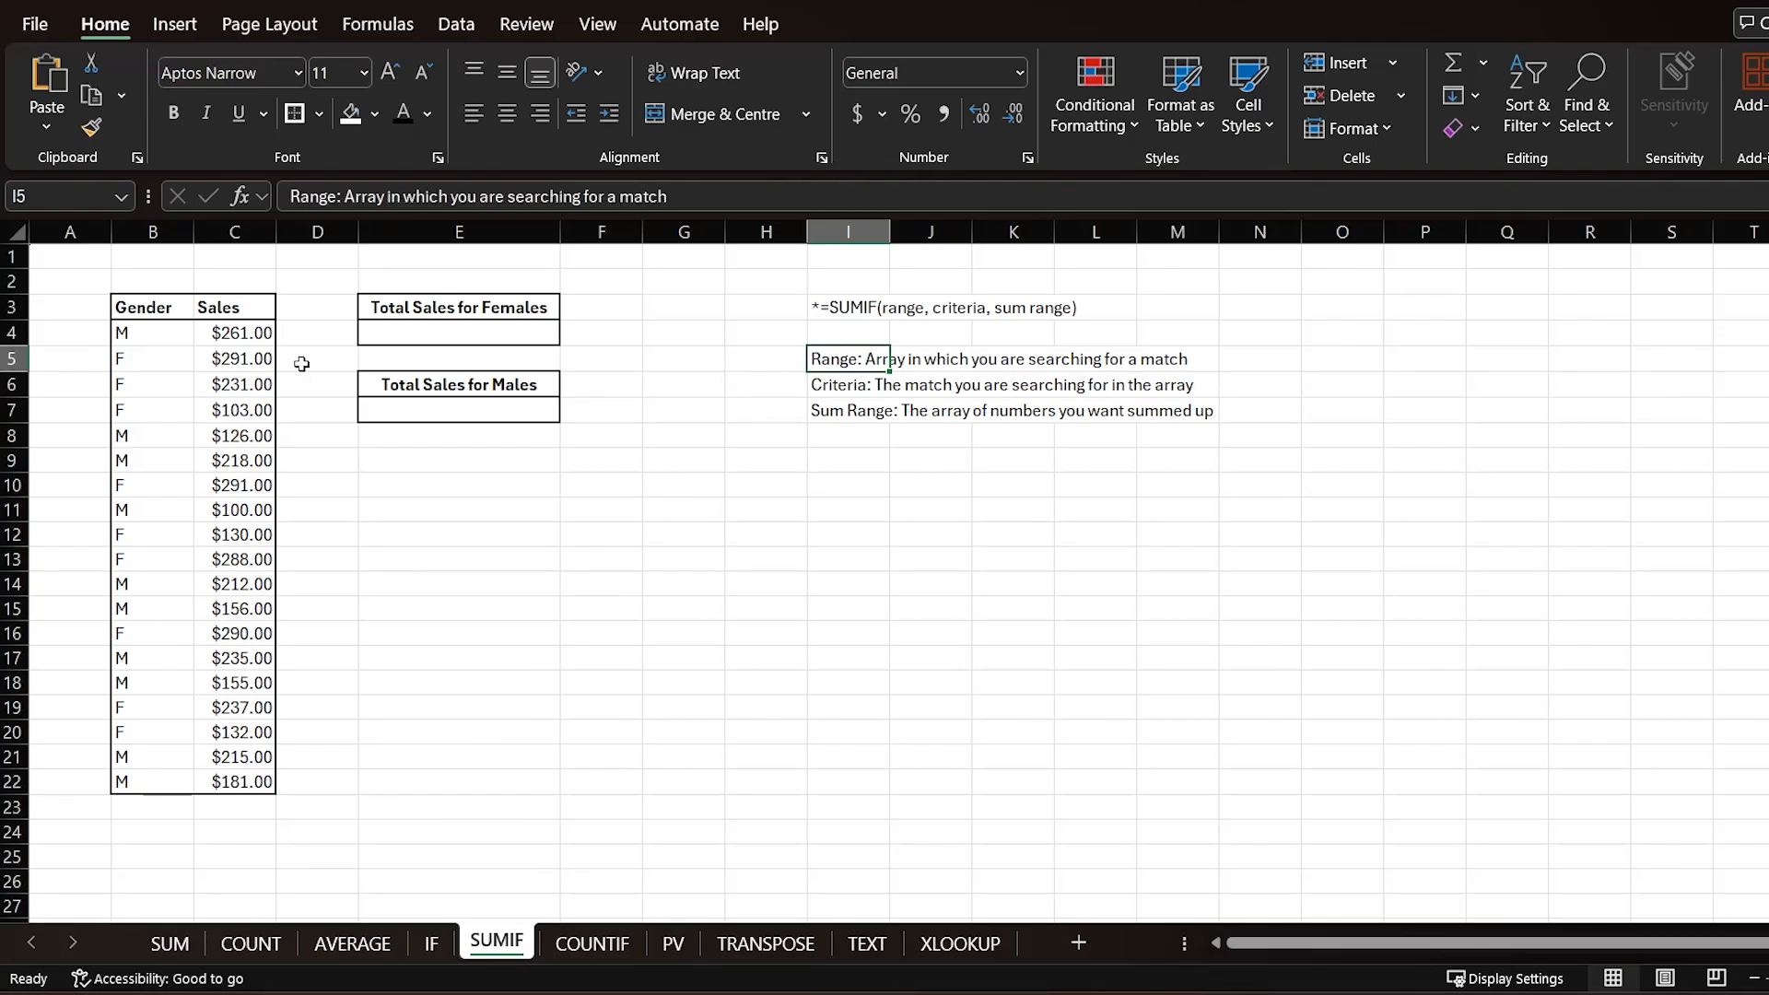
pyautogui.moveTo(151, 330); pyautogui.dragTo(129, 774)
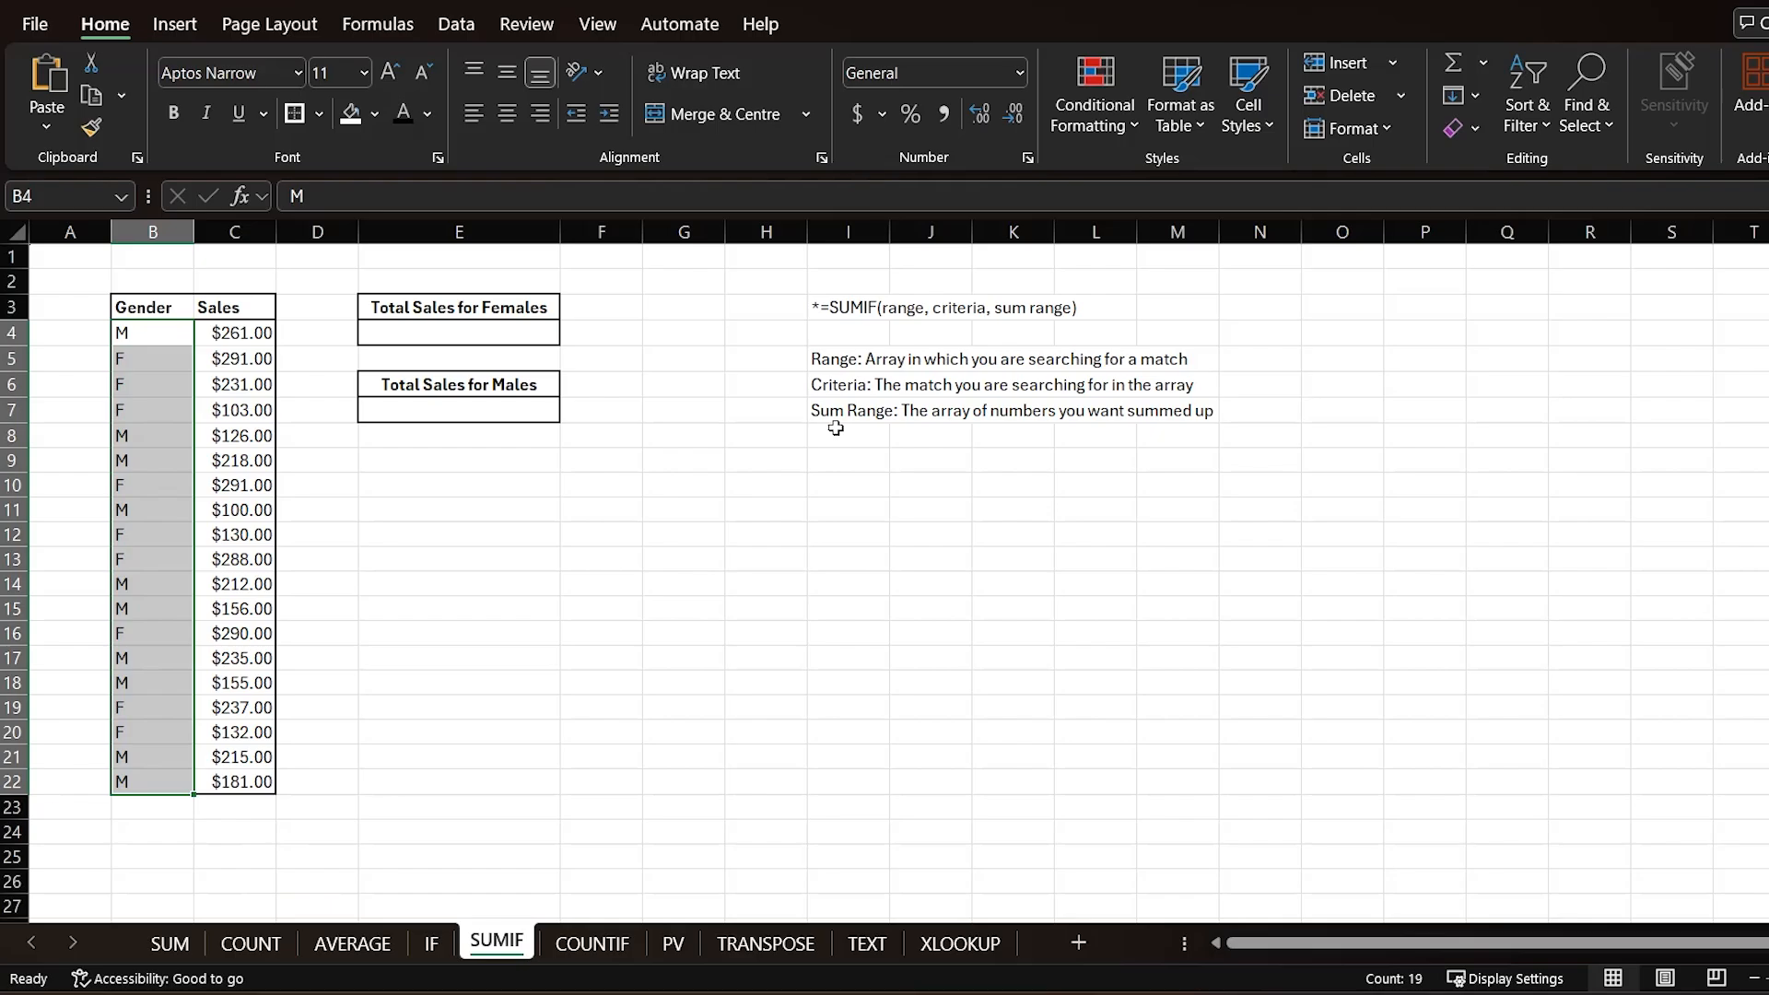
pyautogui.click(827, 388)
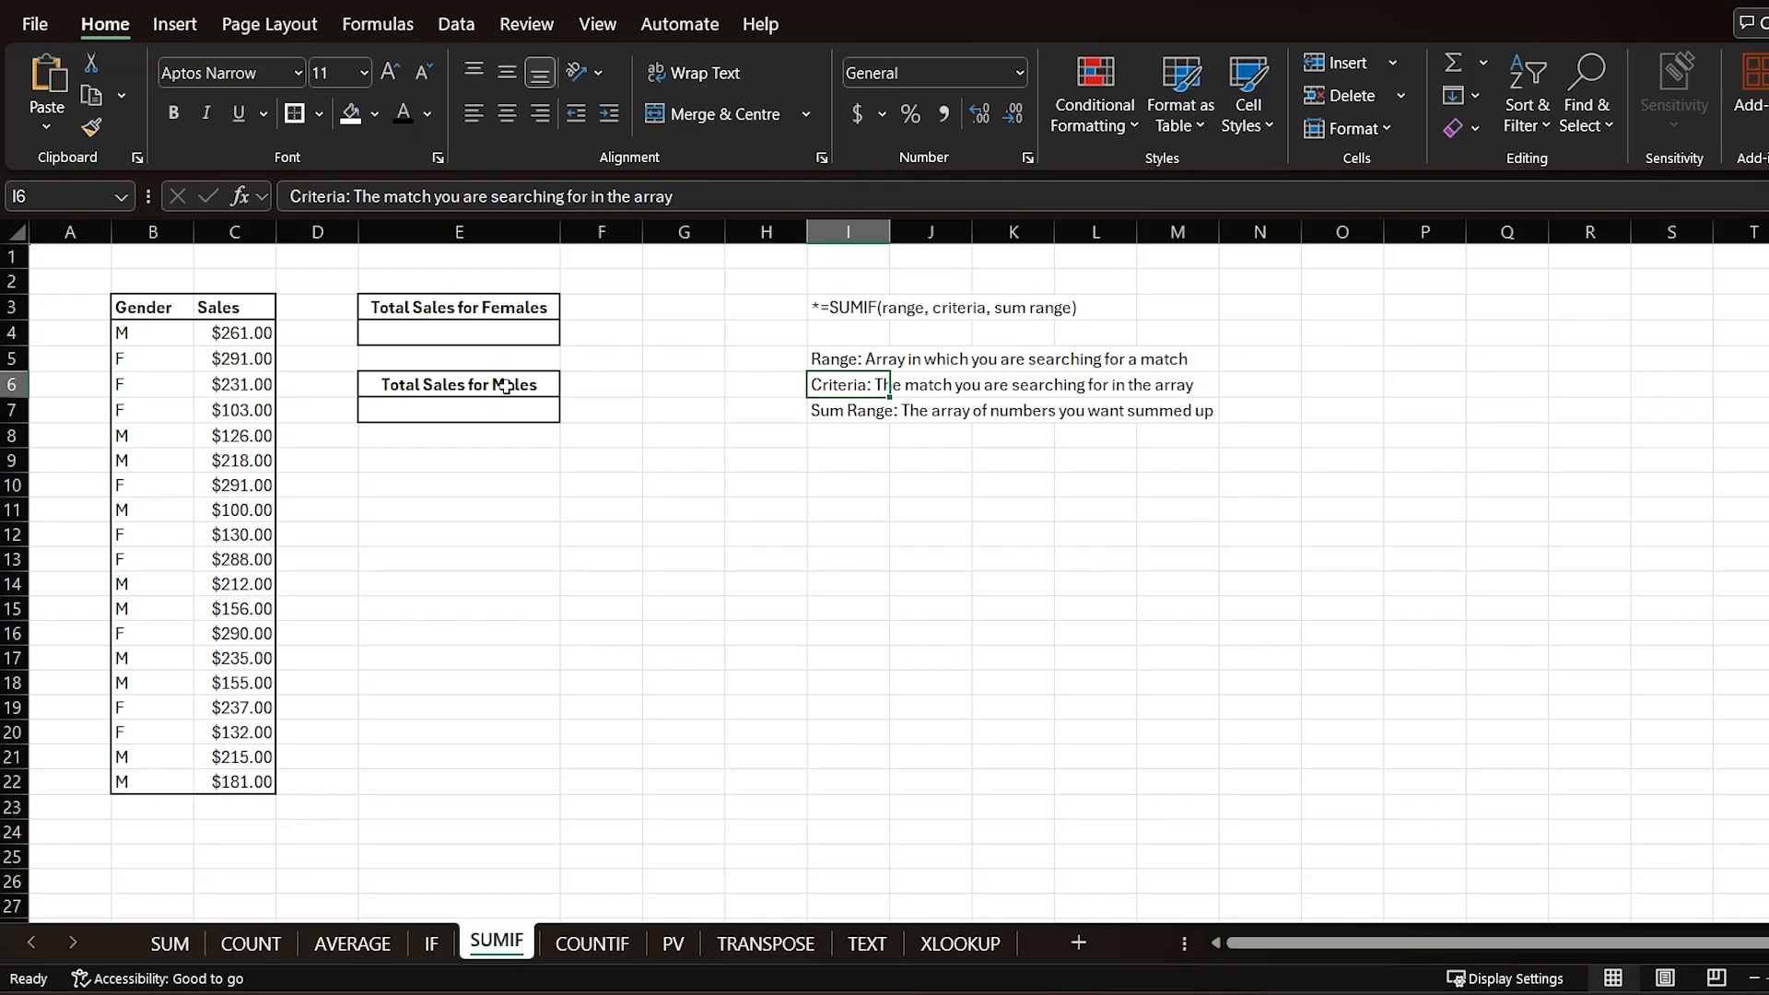
pyautogui.click(470, 307)
pyautogui.click(465, 387)
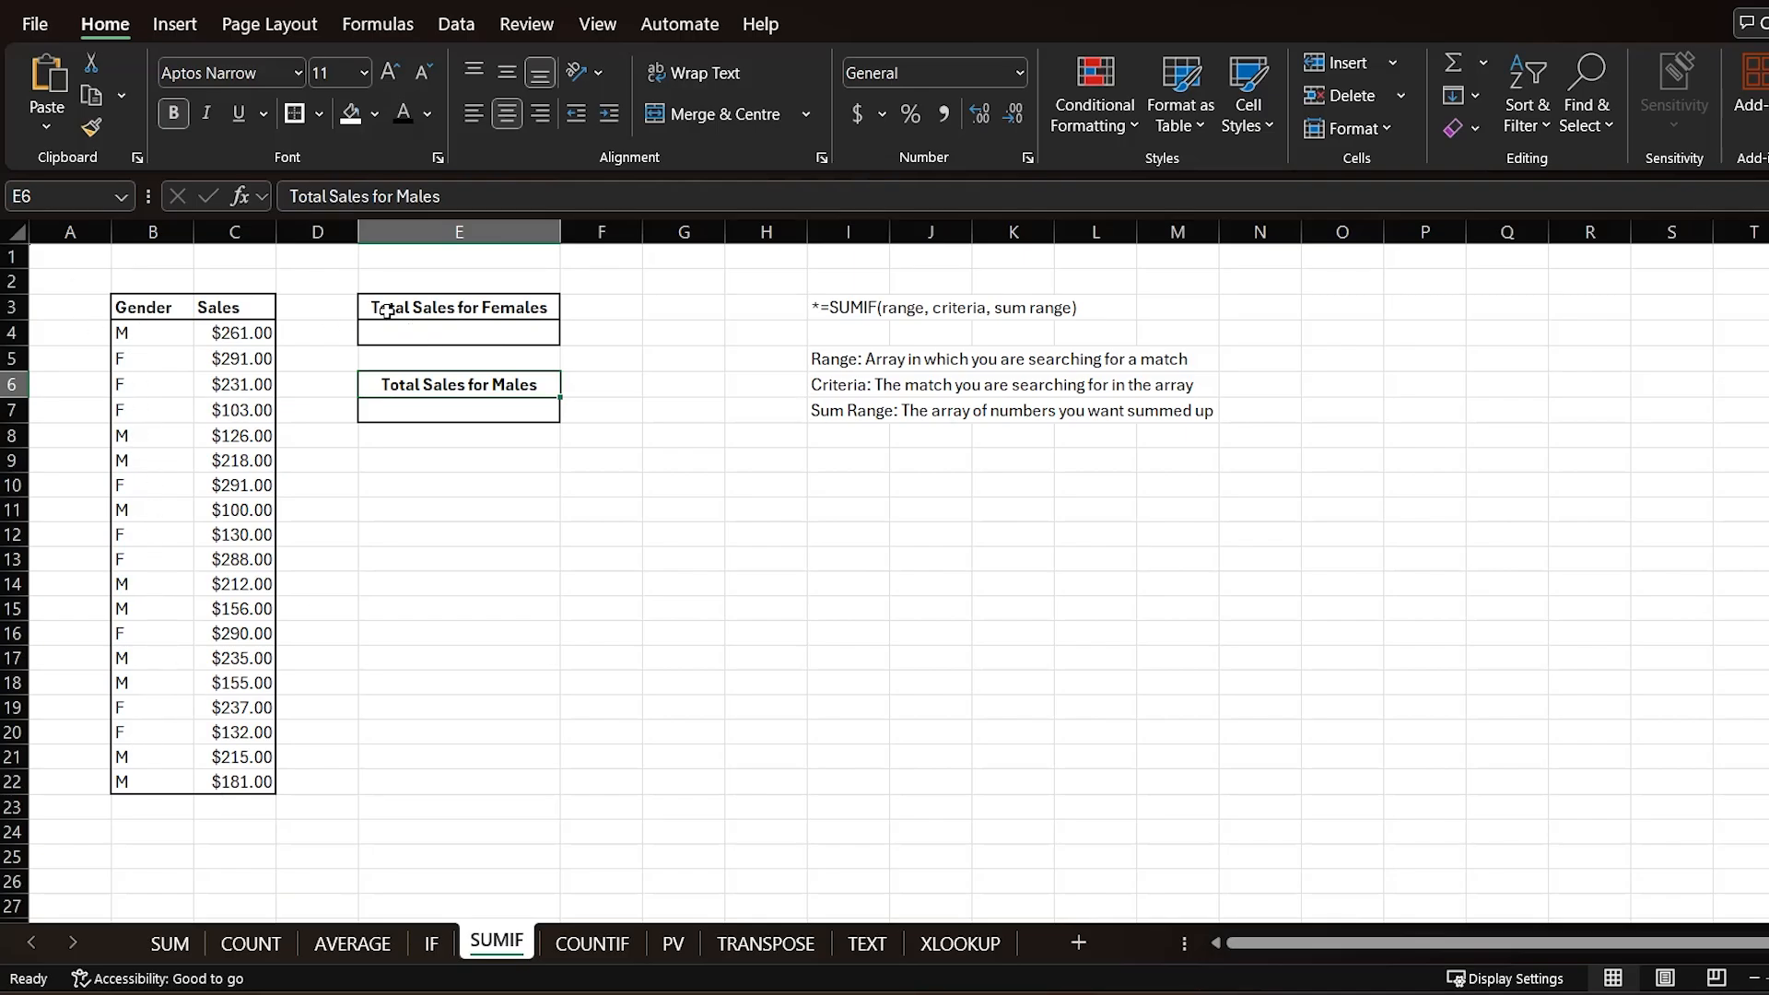
pyautogui.click(845, 410)
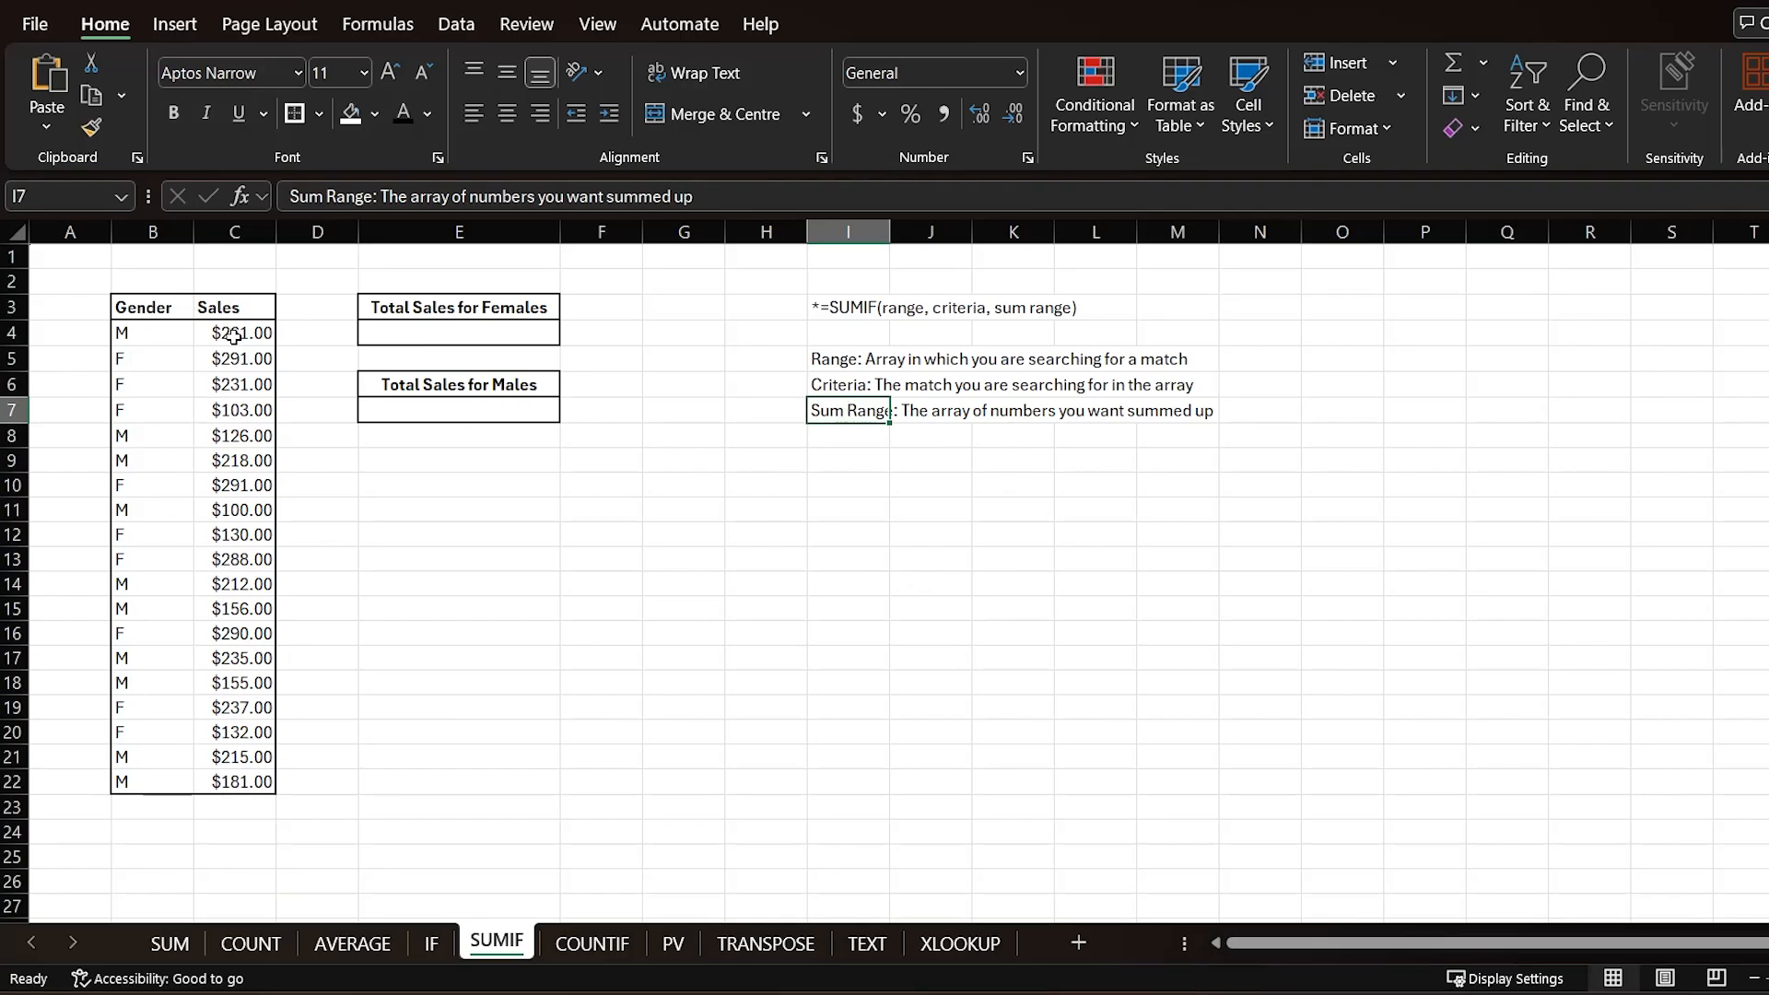
pyautogui.moveTo(231, 333); pyautogui.dragTo(249, 787)
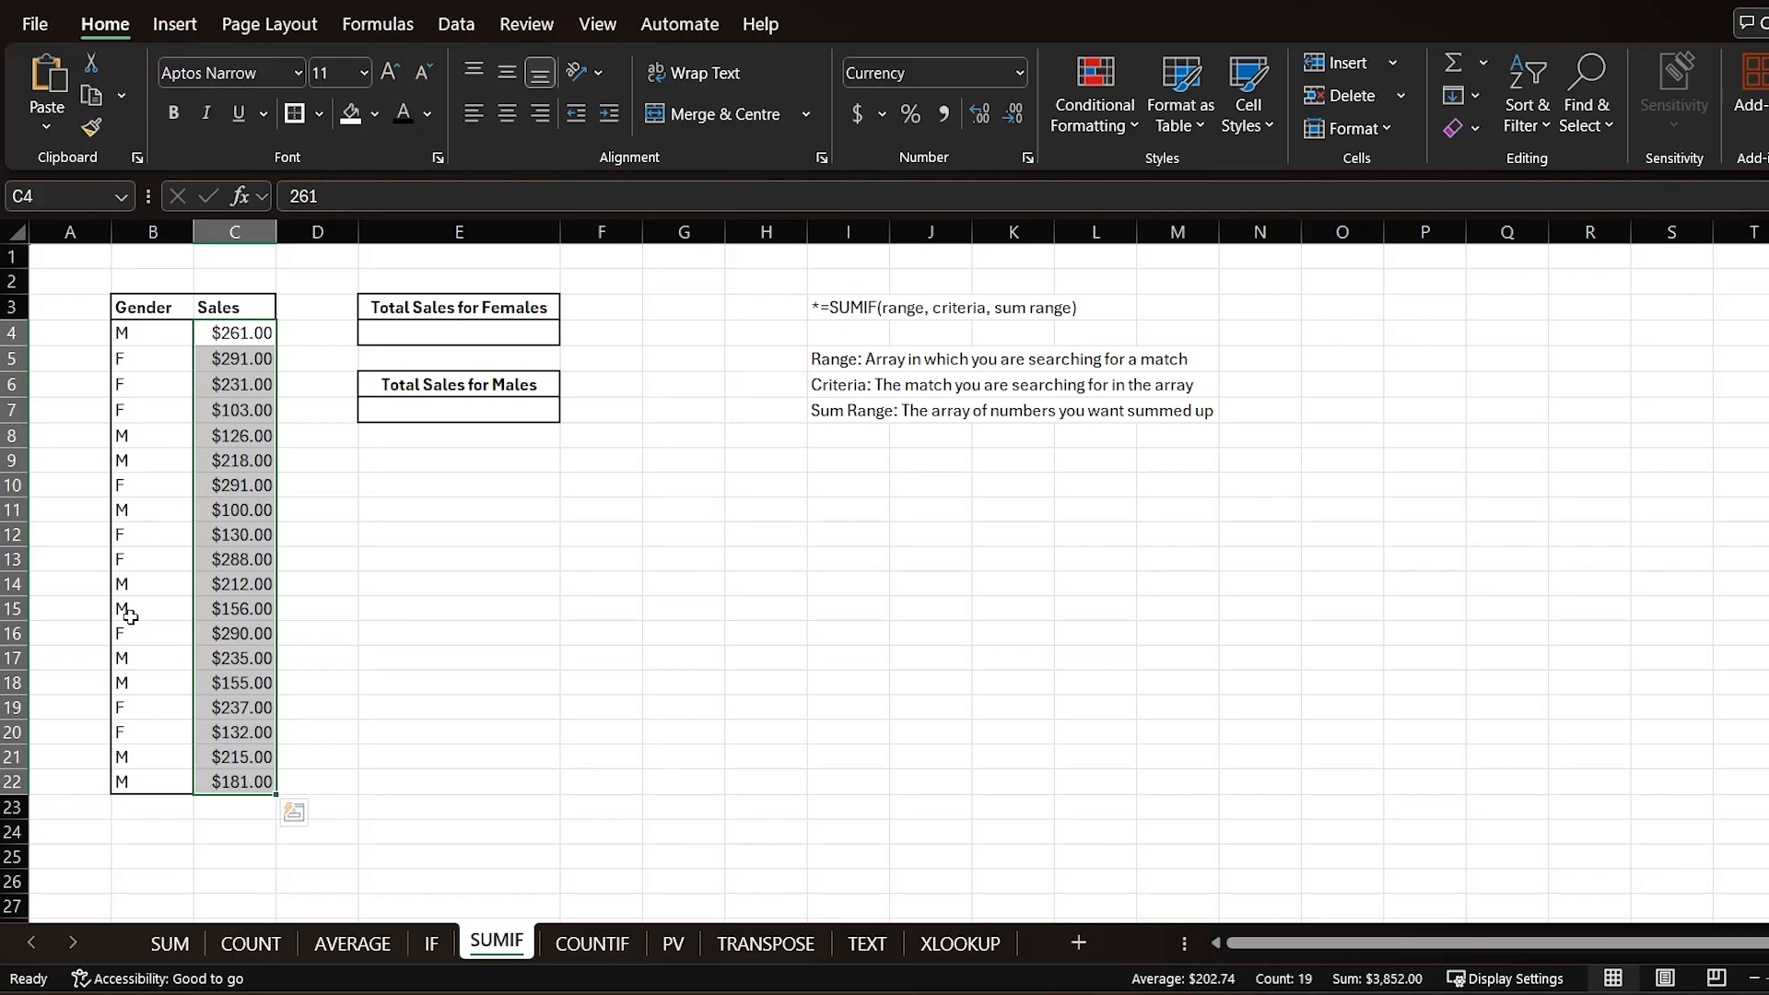
# Step: Enter =SUMIF(B4:B22,"F",C4:C22) under Total Sales for Females
pyautogui.click(386, 335)
pyautogui.write('=sumif(')
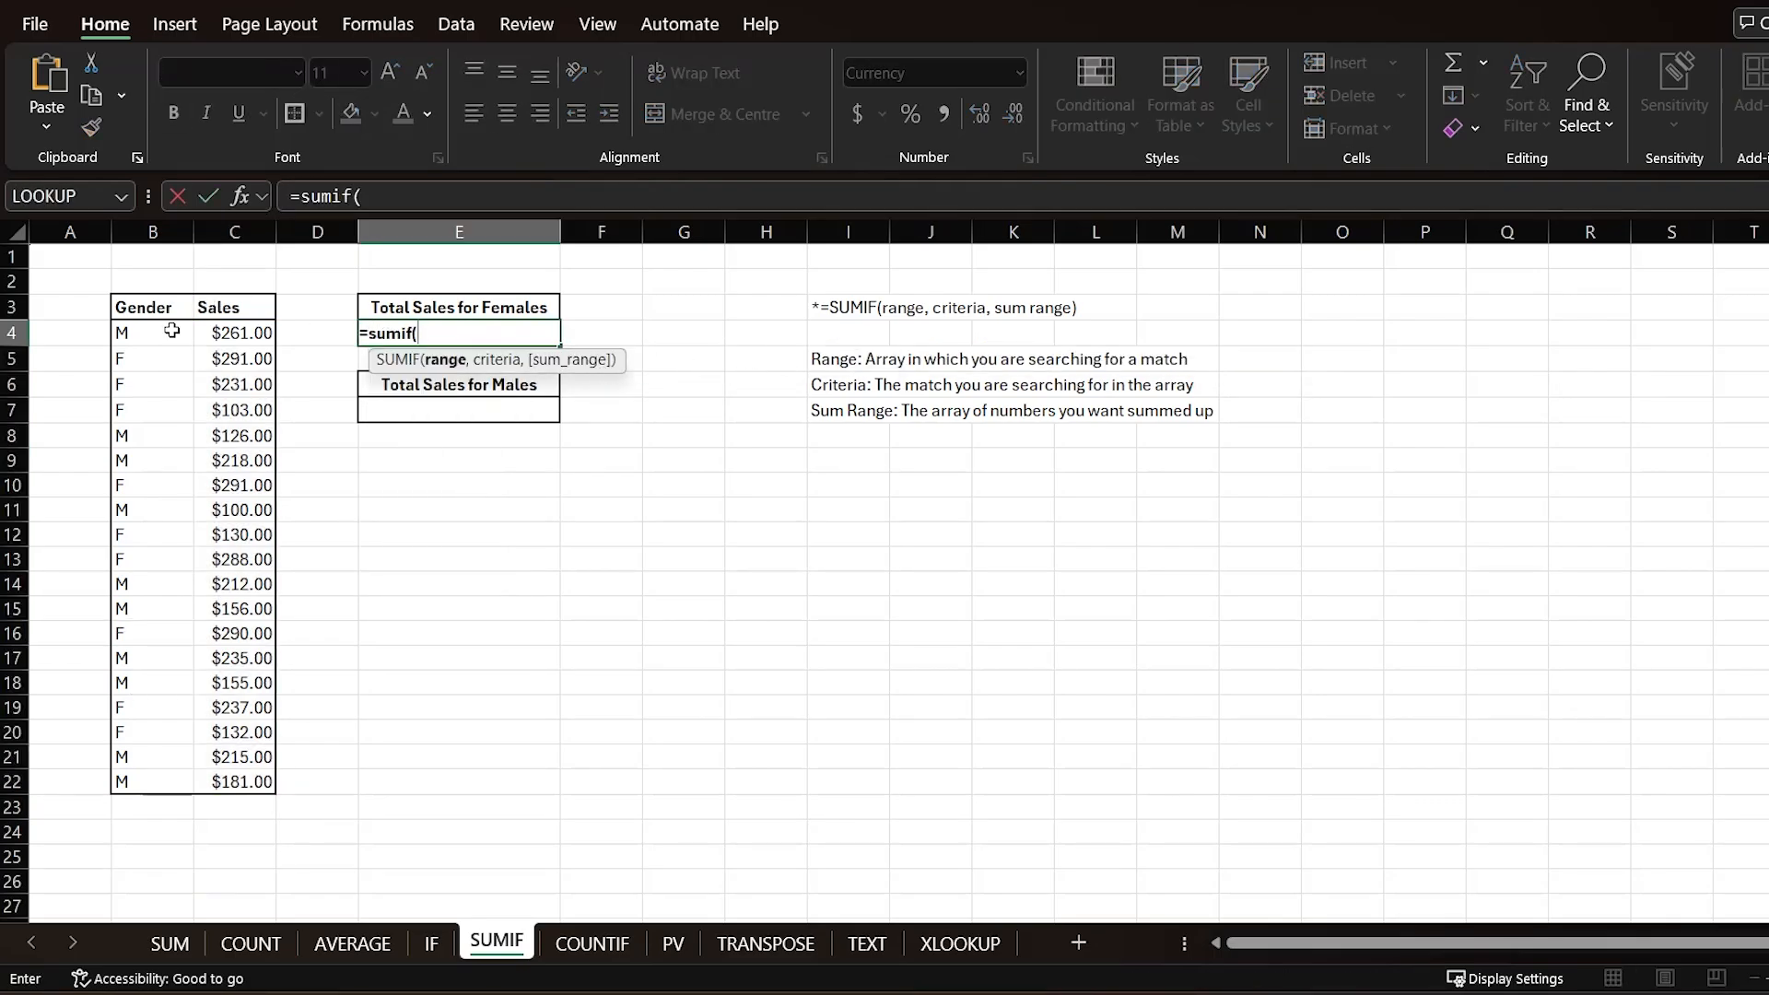
pyautogui.moveTo(143, 342); pyautogui.dragTo(138, 782)
pyautogui.write(',"F')
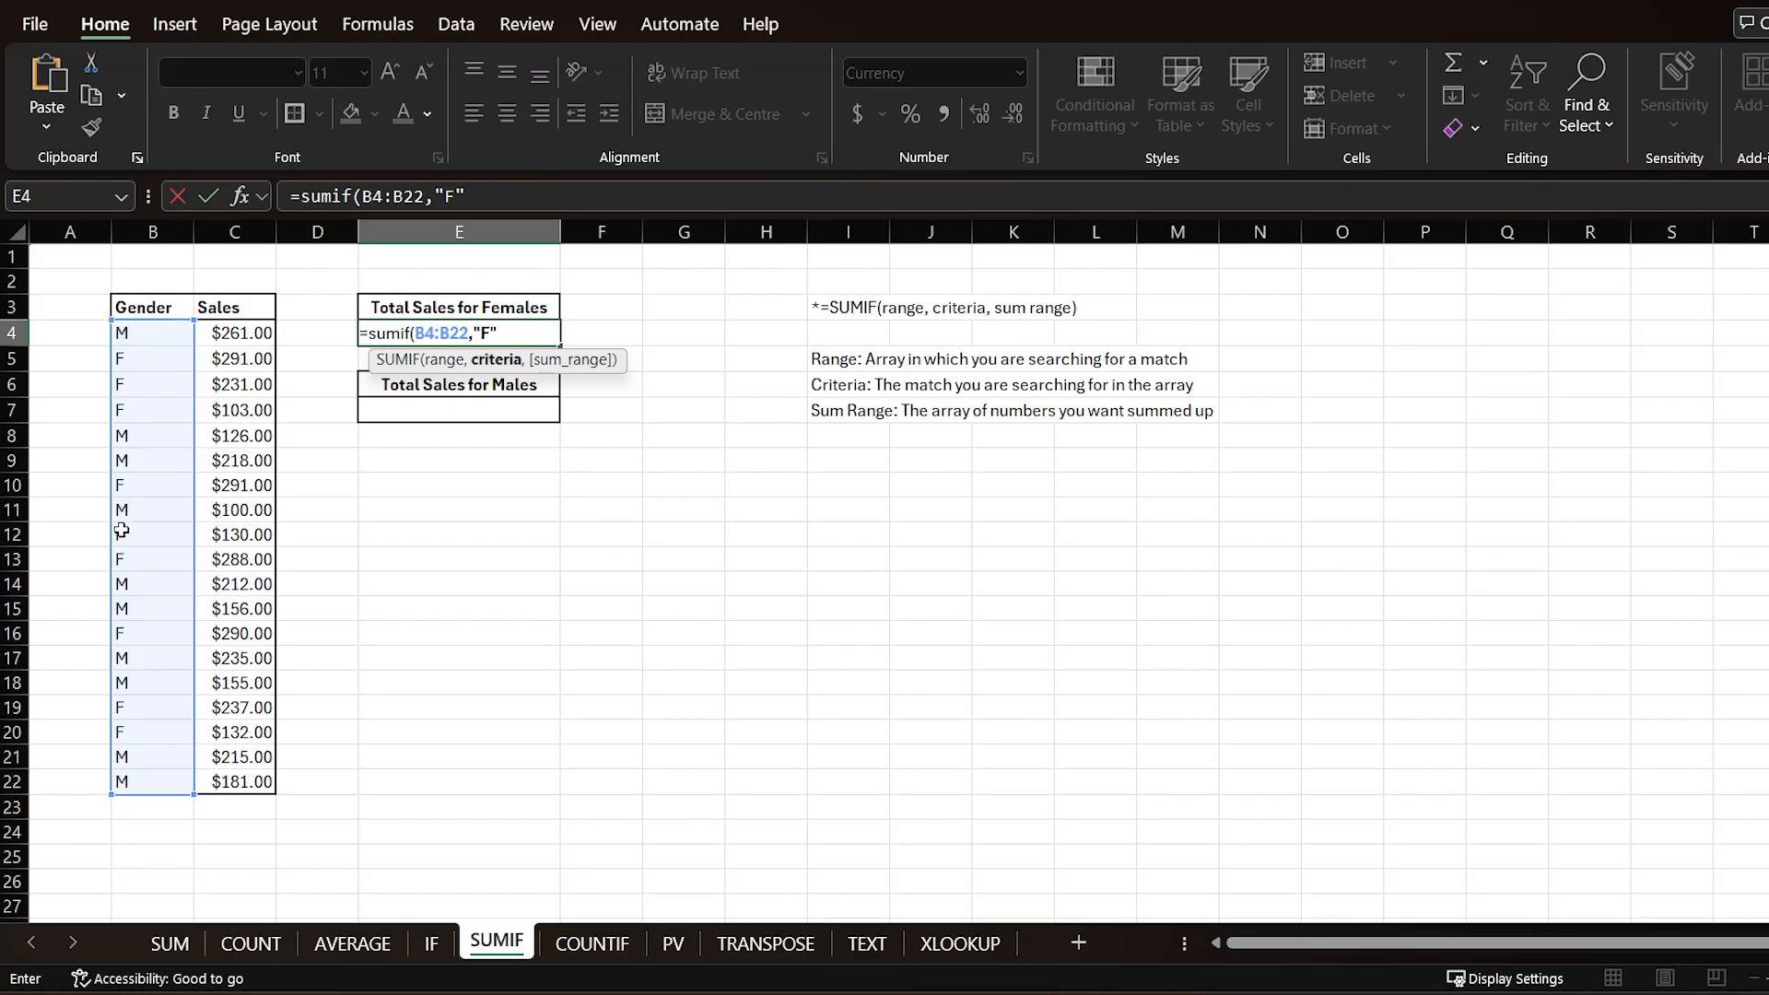
pyautogui.write(',')
pyautogui.moveTo(253, 334); pyautogui.dragTo(242, 791)
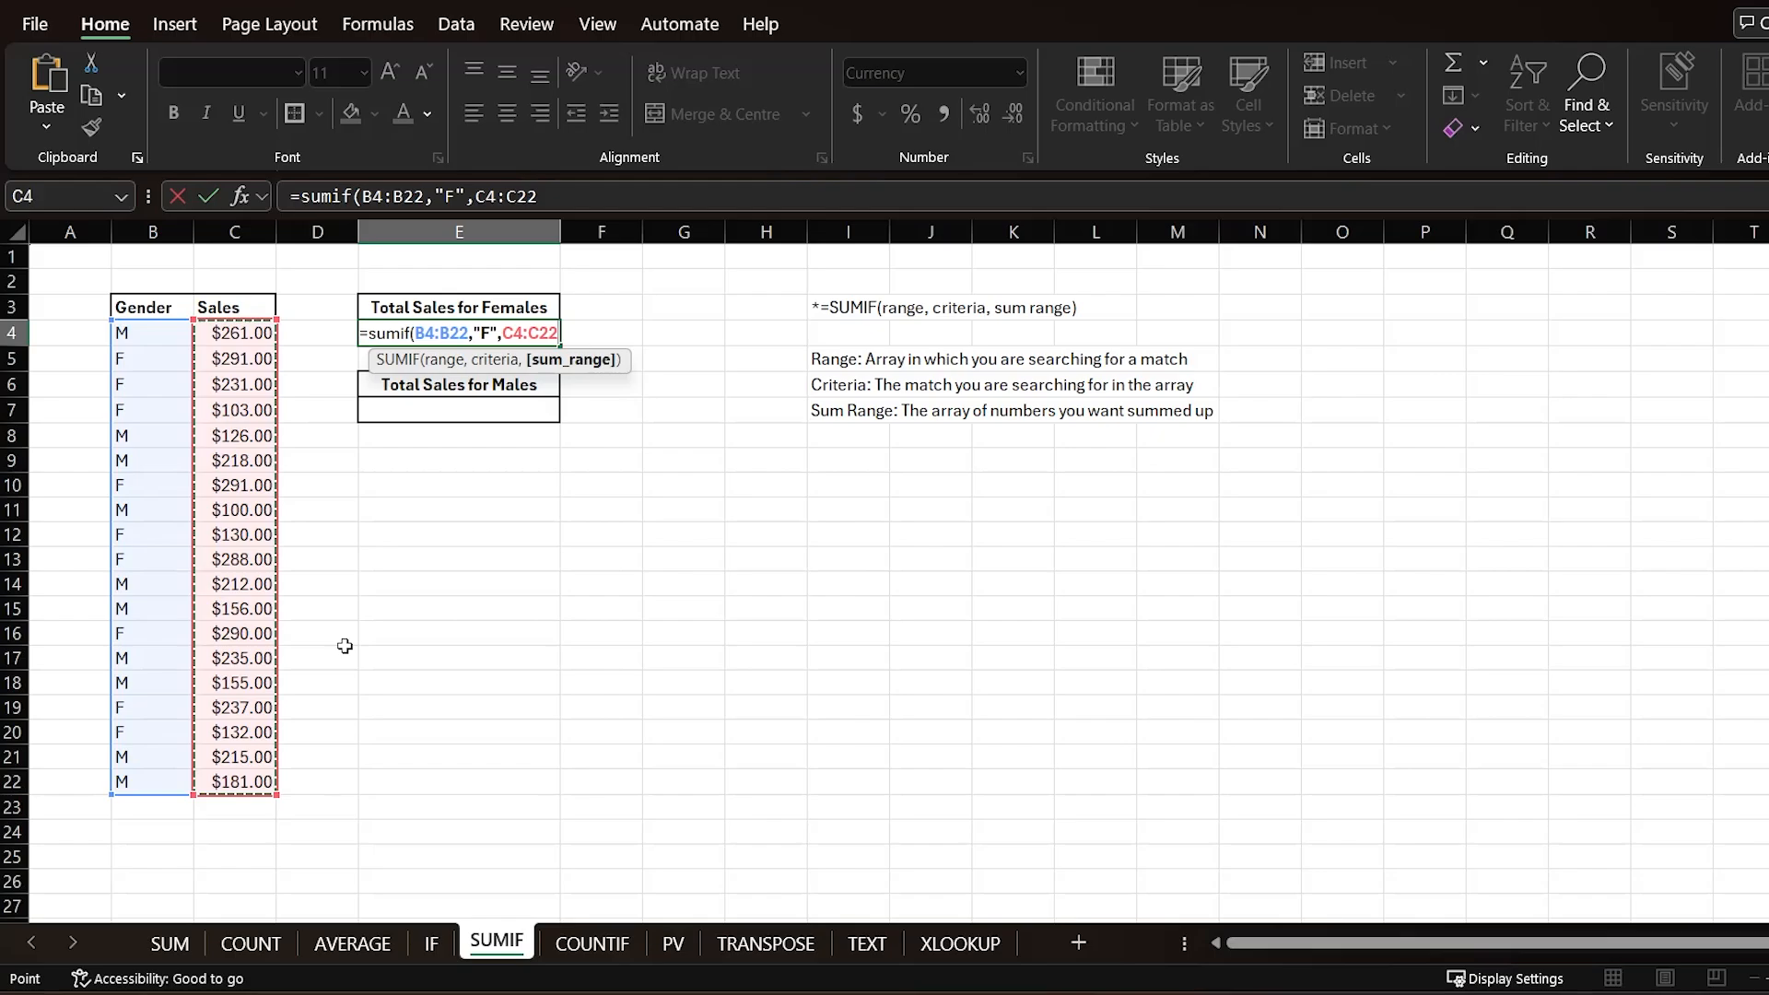
pyautogui.write(')')
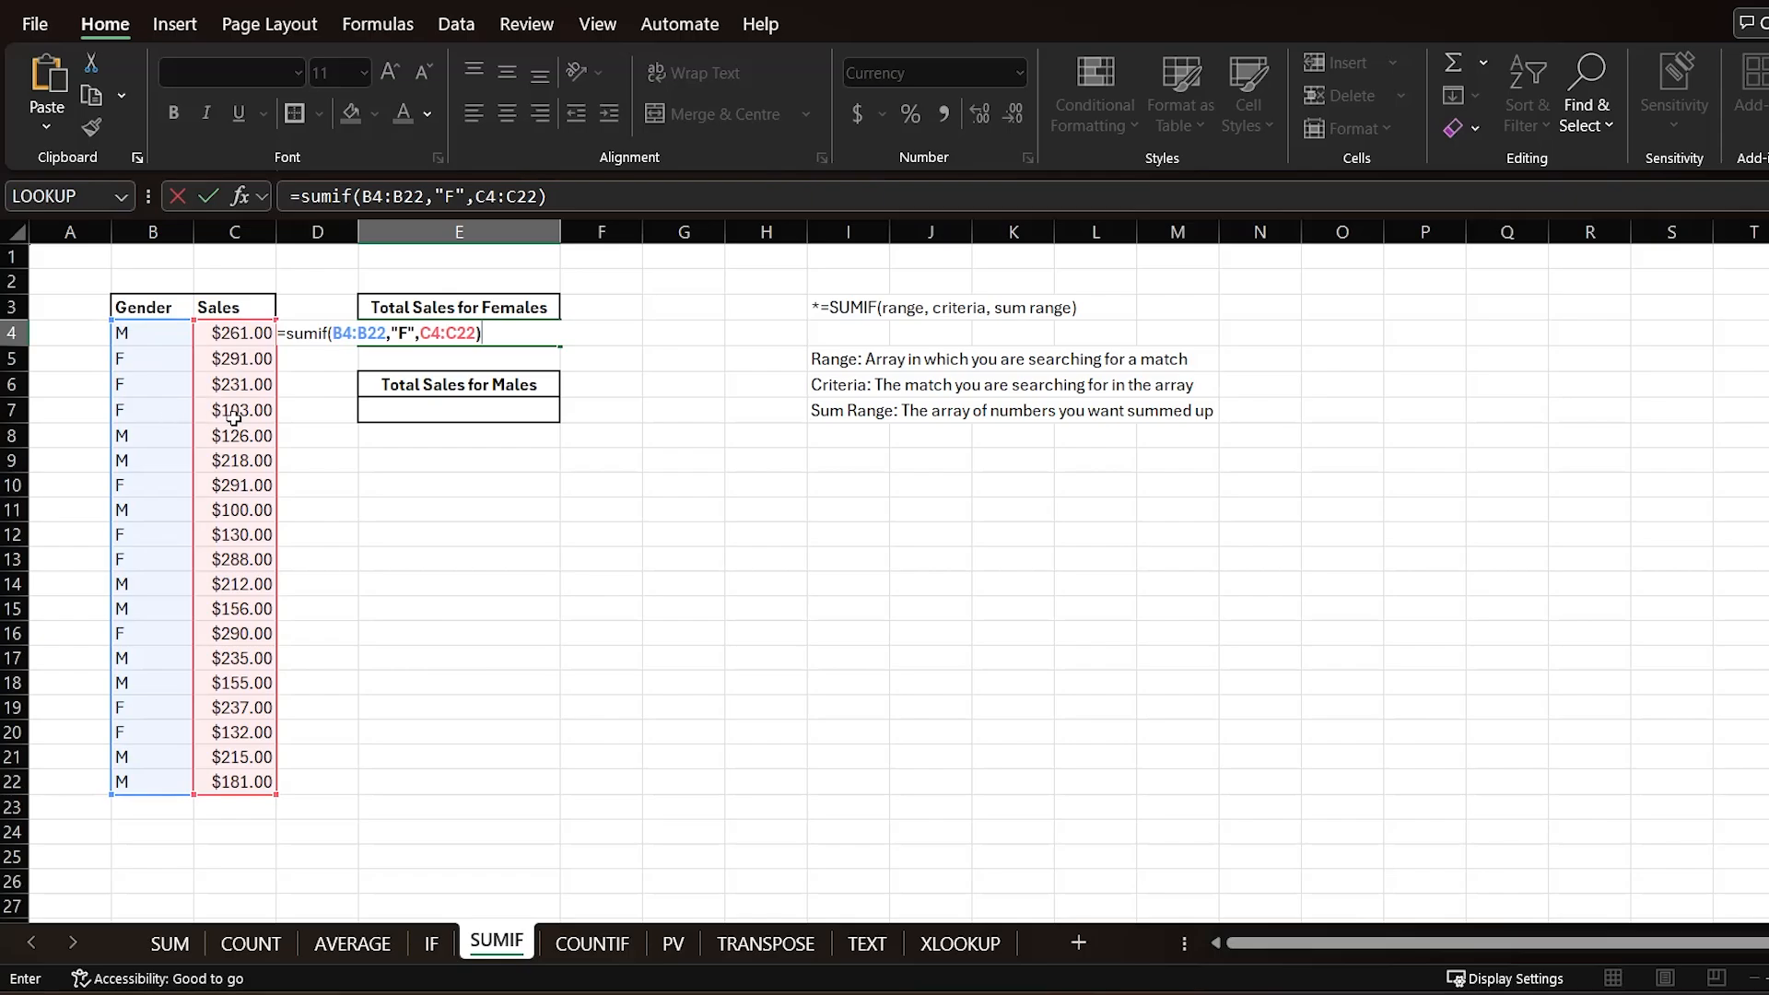
pyautogui.press('Return')
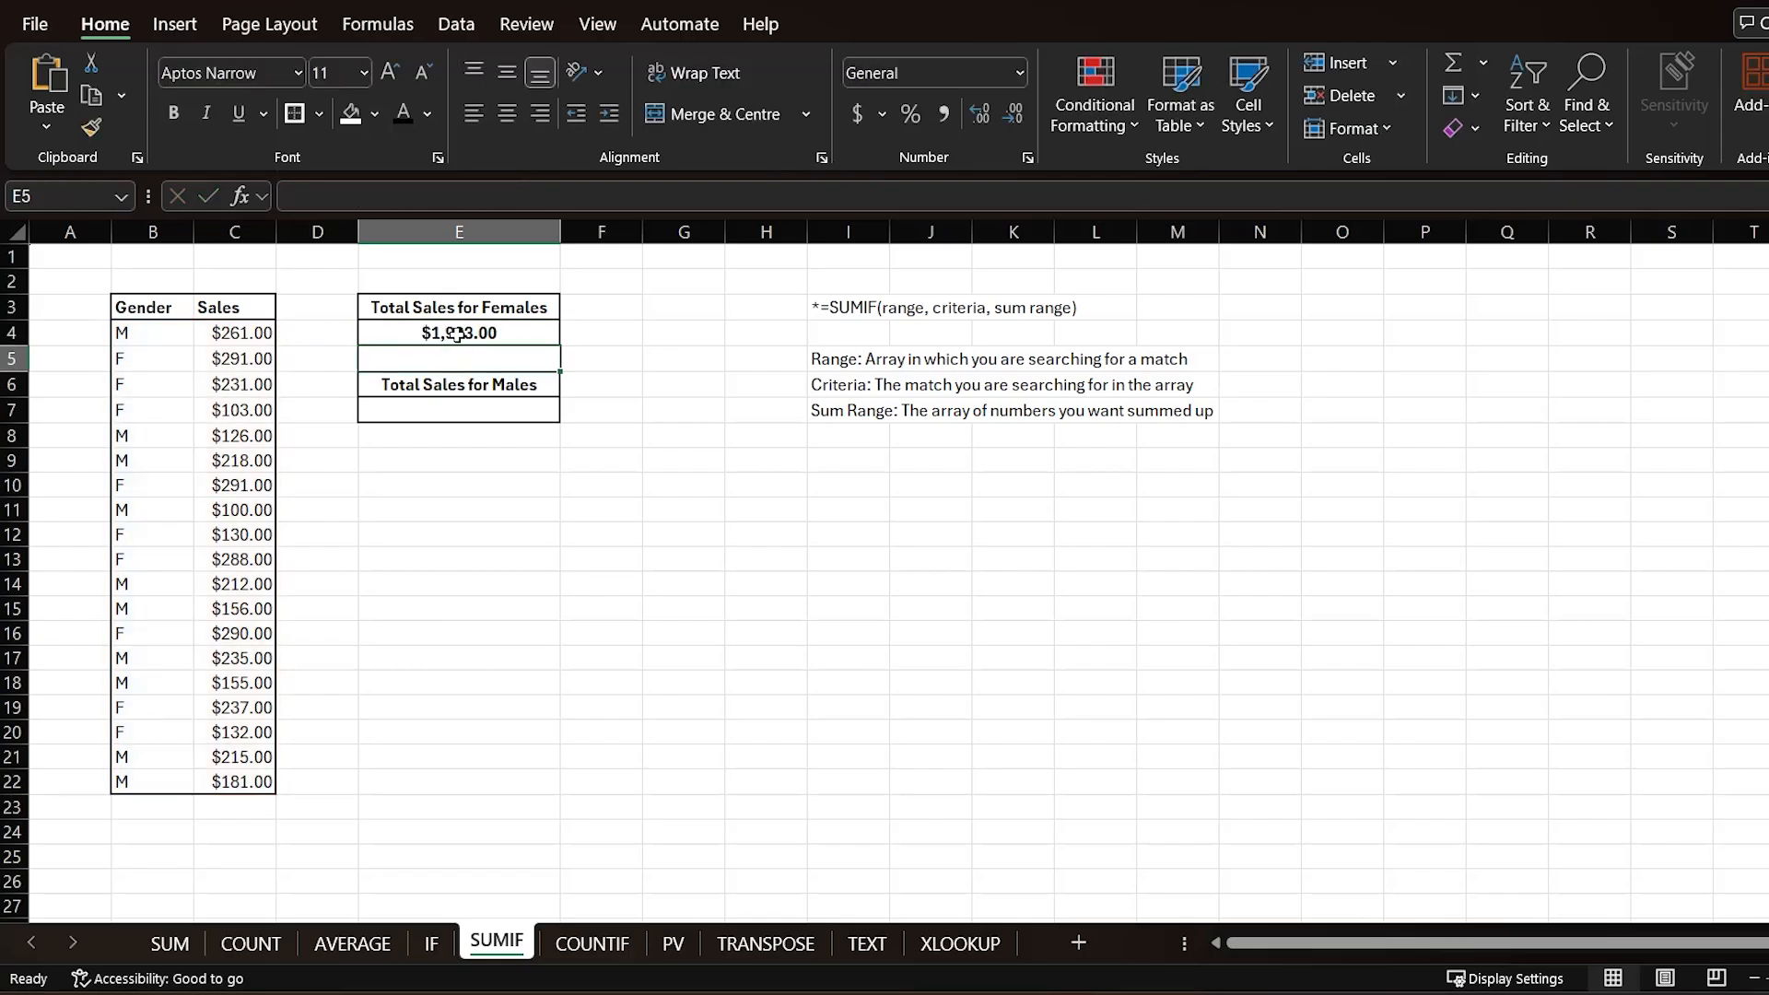
# Step: Enter =SUMIF(B4:B22,"M",C4:C22) under Total Sales for Males
pyautogui.click(460, 412)
pyautogui.write('=SUMIF(')
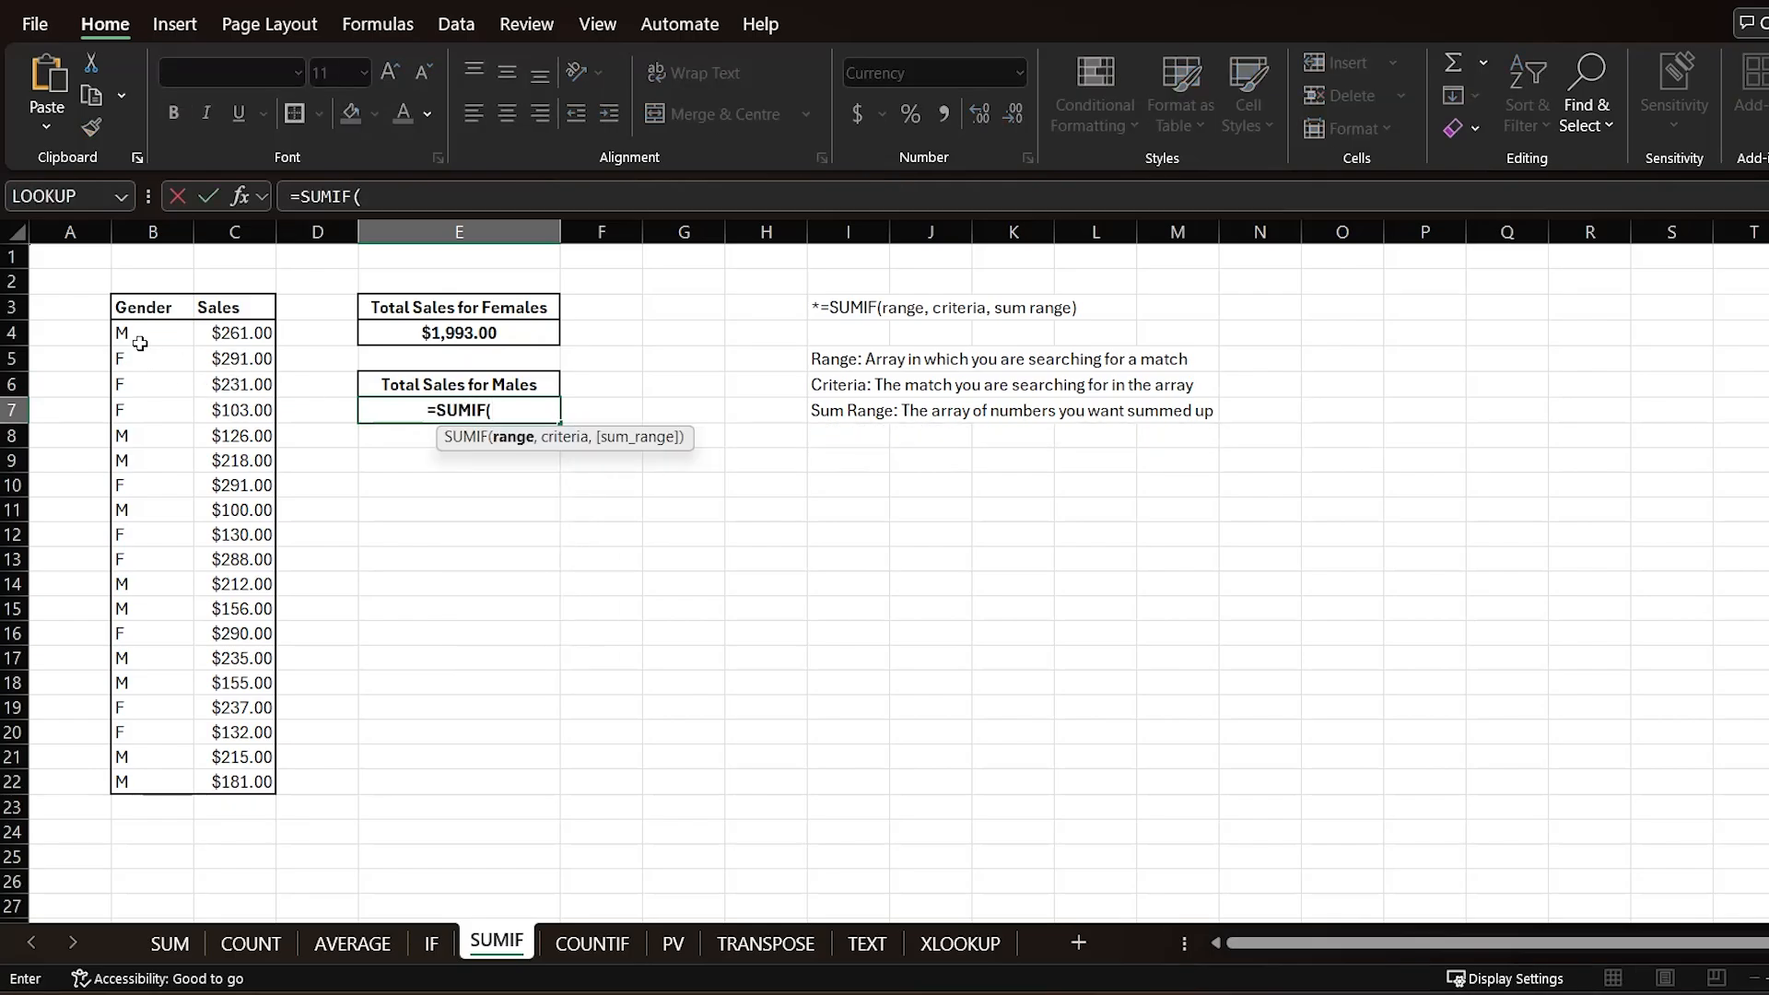
pyautogui.moveTo(140, 342); pyautogui.dragTo(162, 774)
pyautogui.write(',"M')
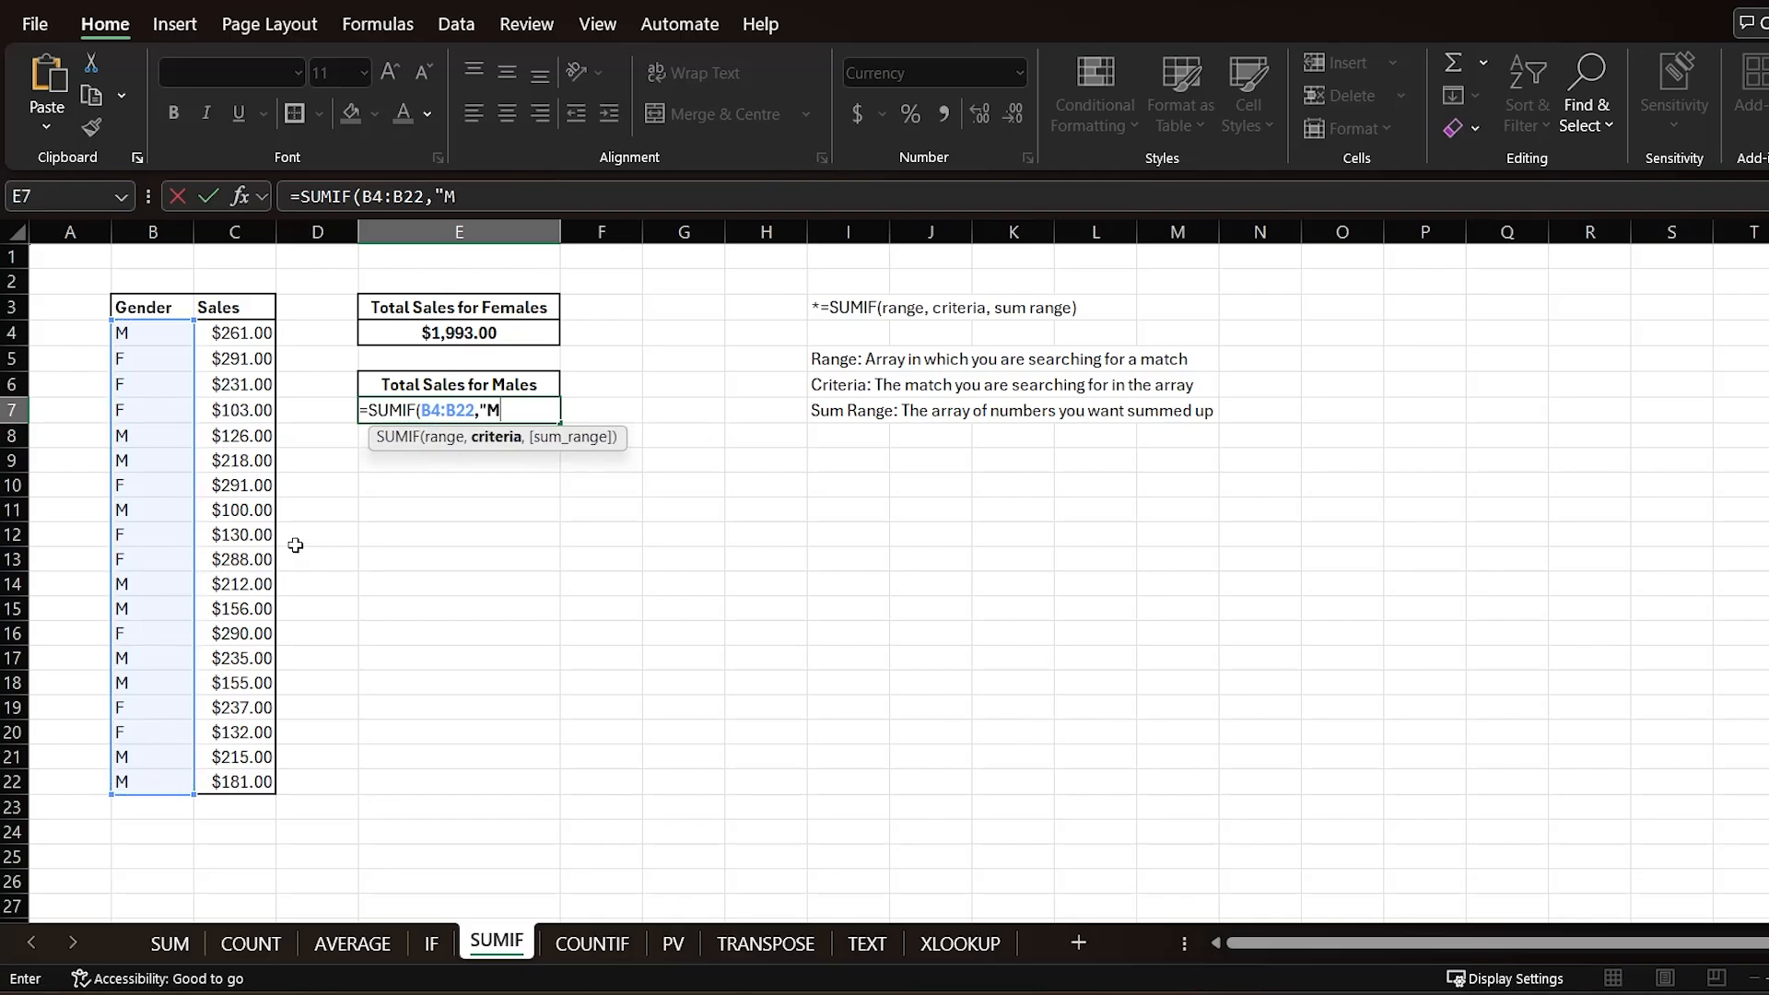
pyautogui.write('",')
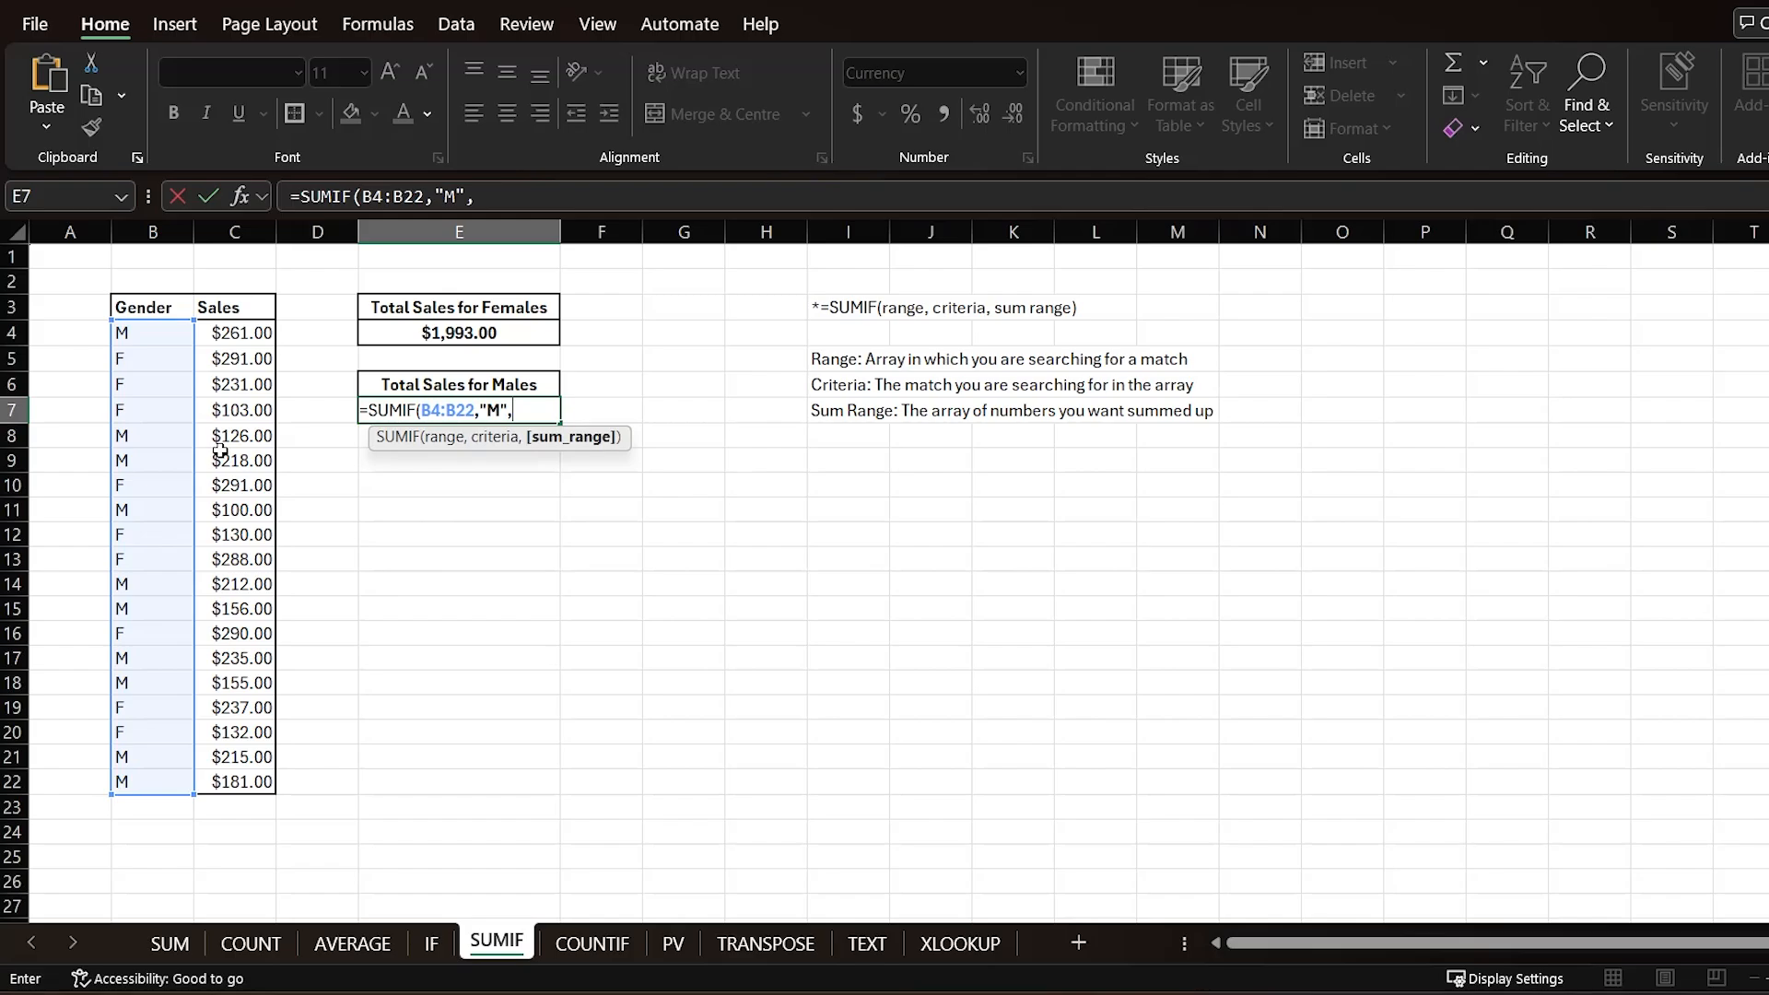
pyautogui.moveTo(221, 343); pyautogui.dragTo(214, 785)
pyautogui.press('Return')
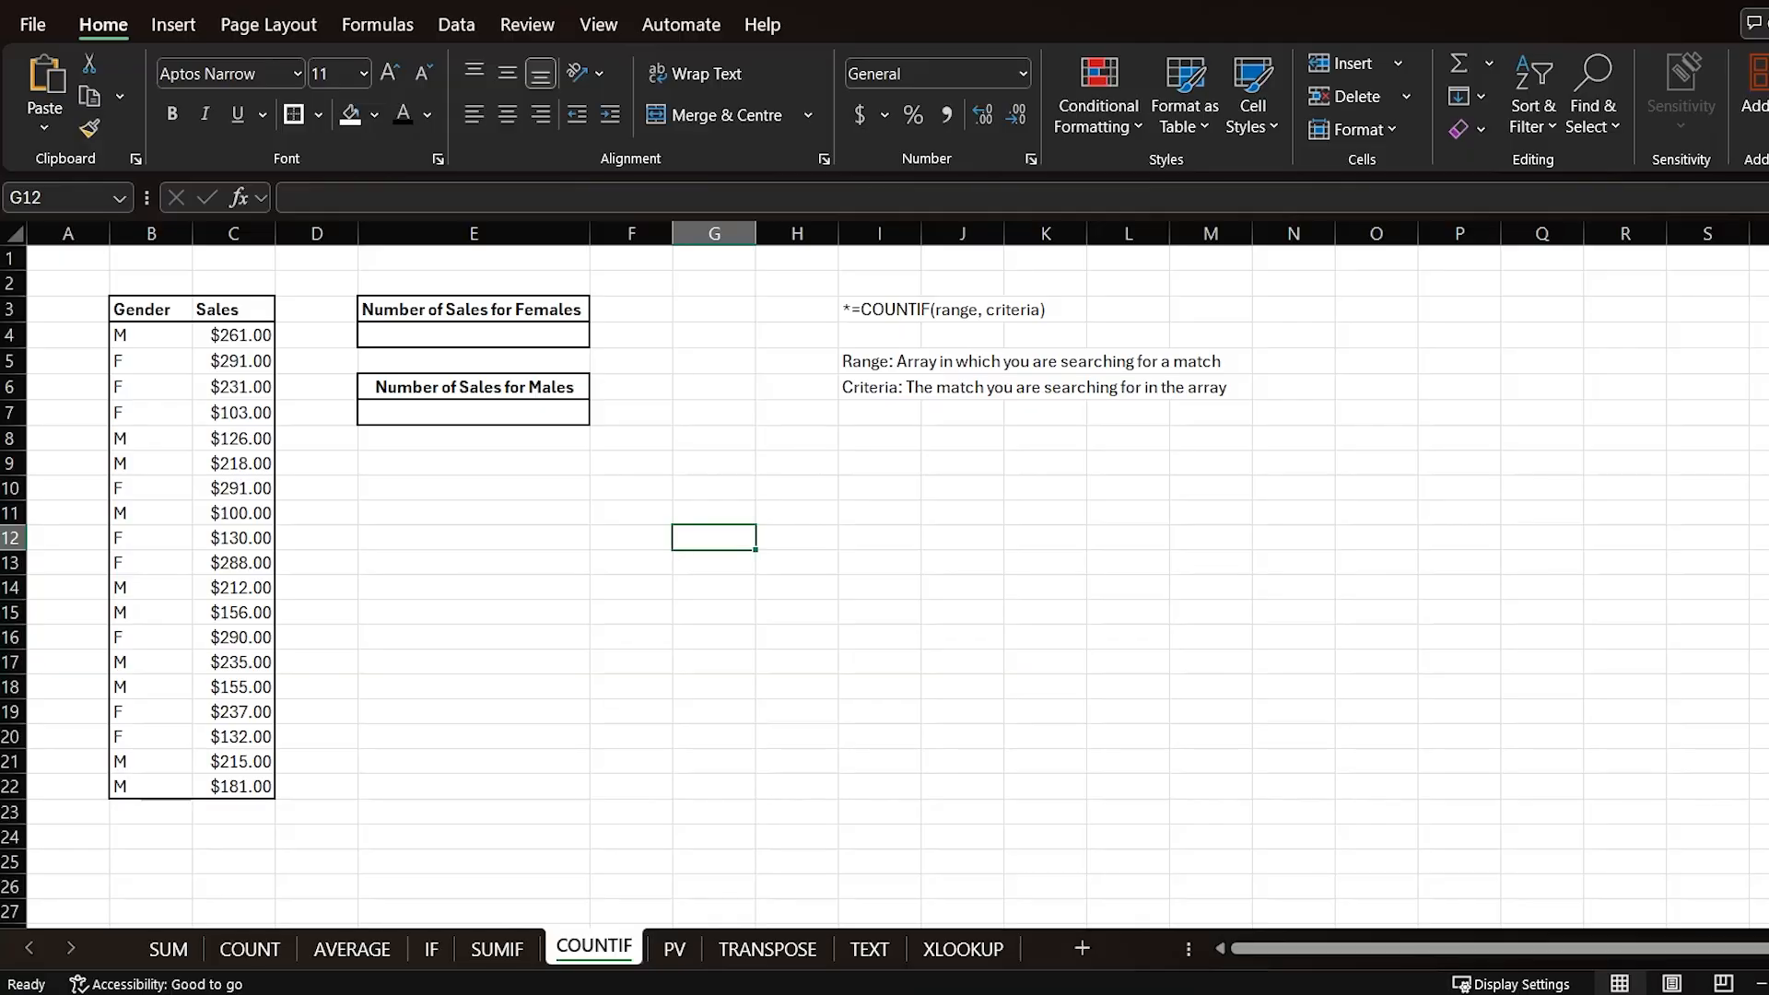
# Step: Open the COUNTIF sheet and examine its syntax notes and the Gender column
pyautogui.click(497, 949)
pyautogui.click(591, 947)
pyautogui.click(779, 461)
pyautogui.click(861, 356)
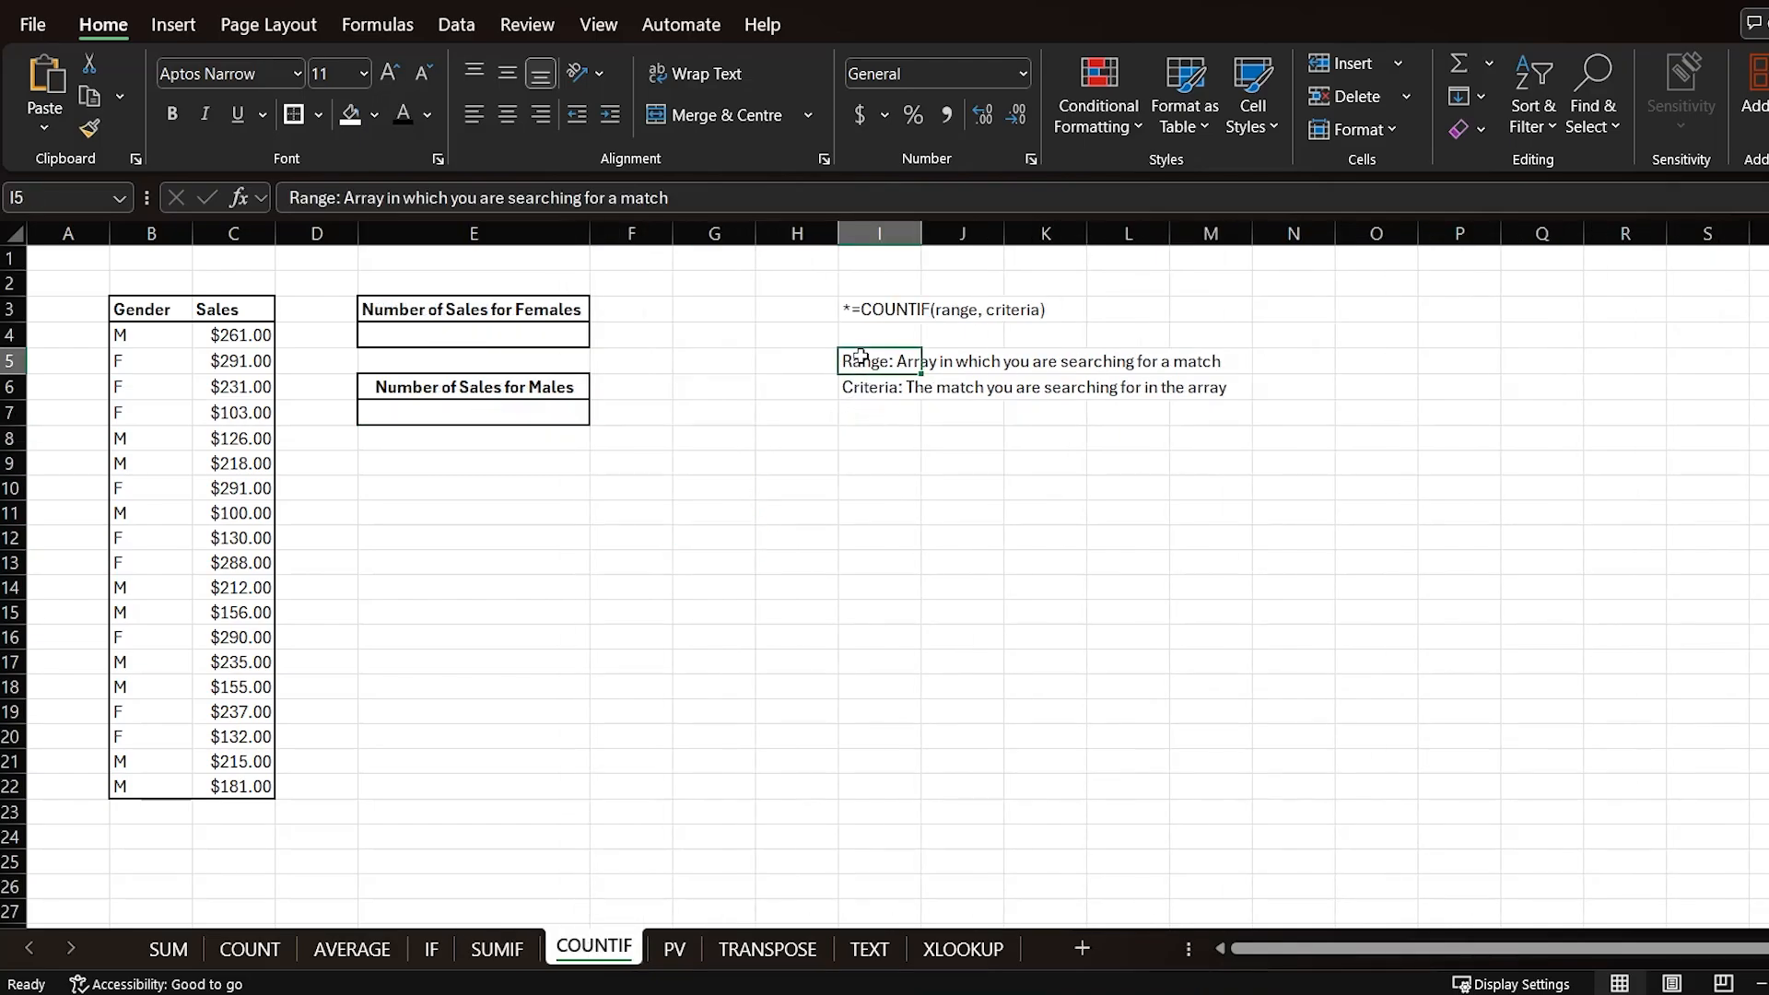
pyautogui.moveTo(141, 333); pyautogui.dragTo(138, 782)
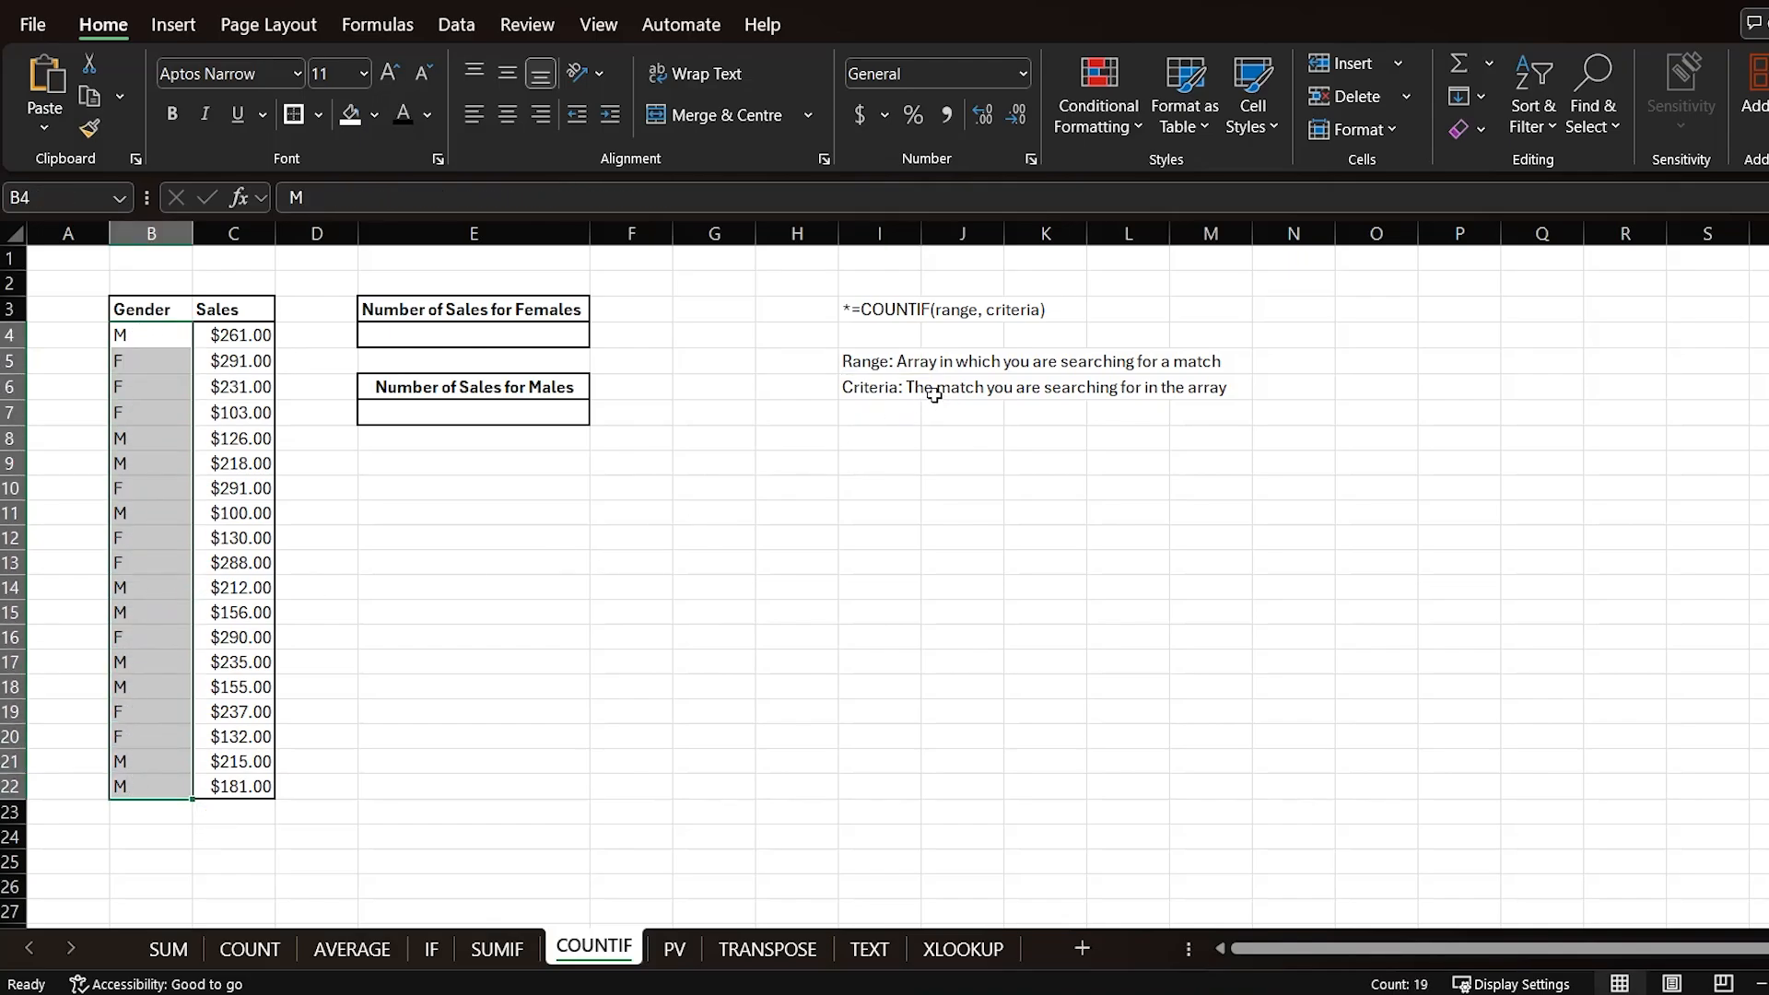
pyautogui.click(140, 340)
pyautogui.click(129, 441)
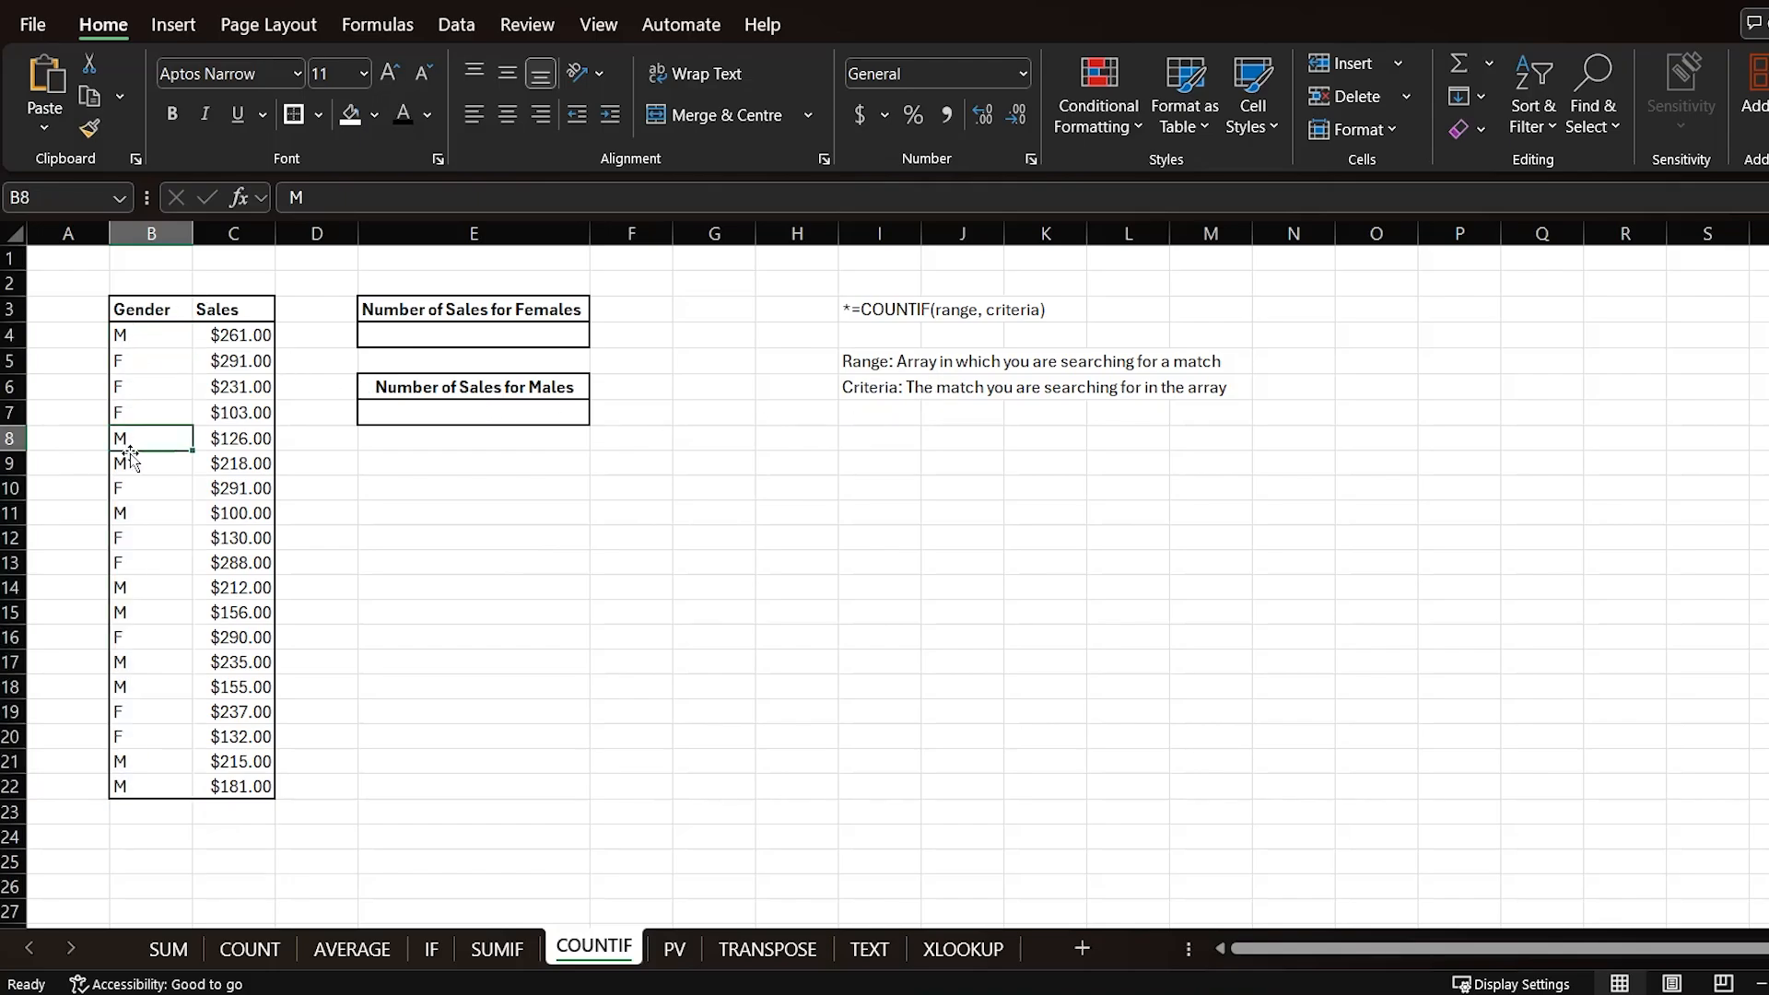
pyautogui.click(448, 332)
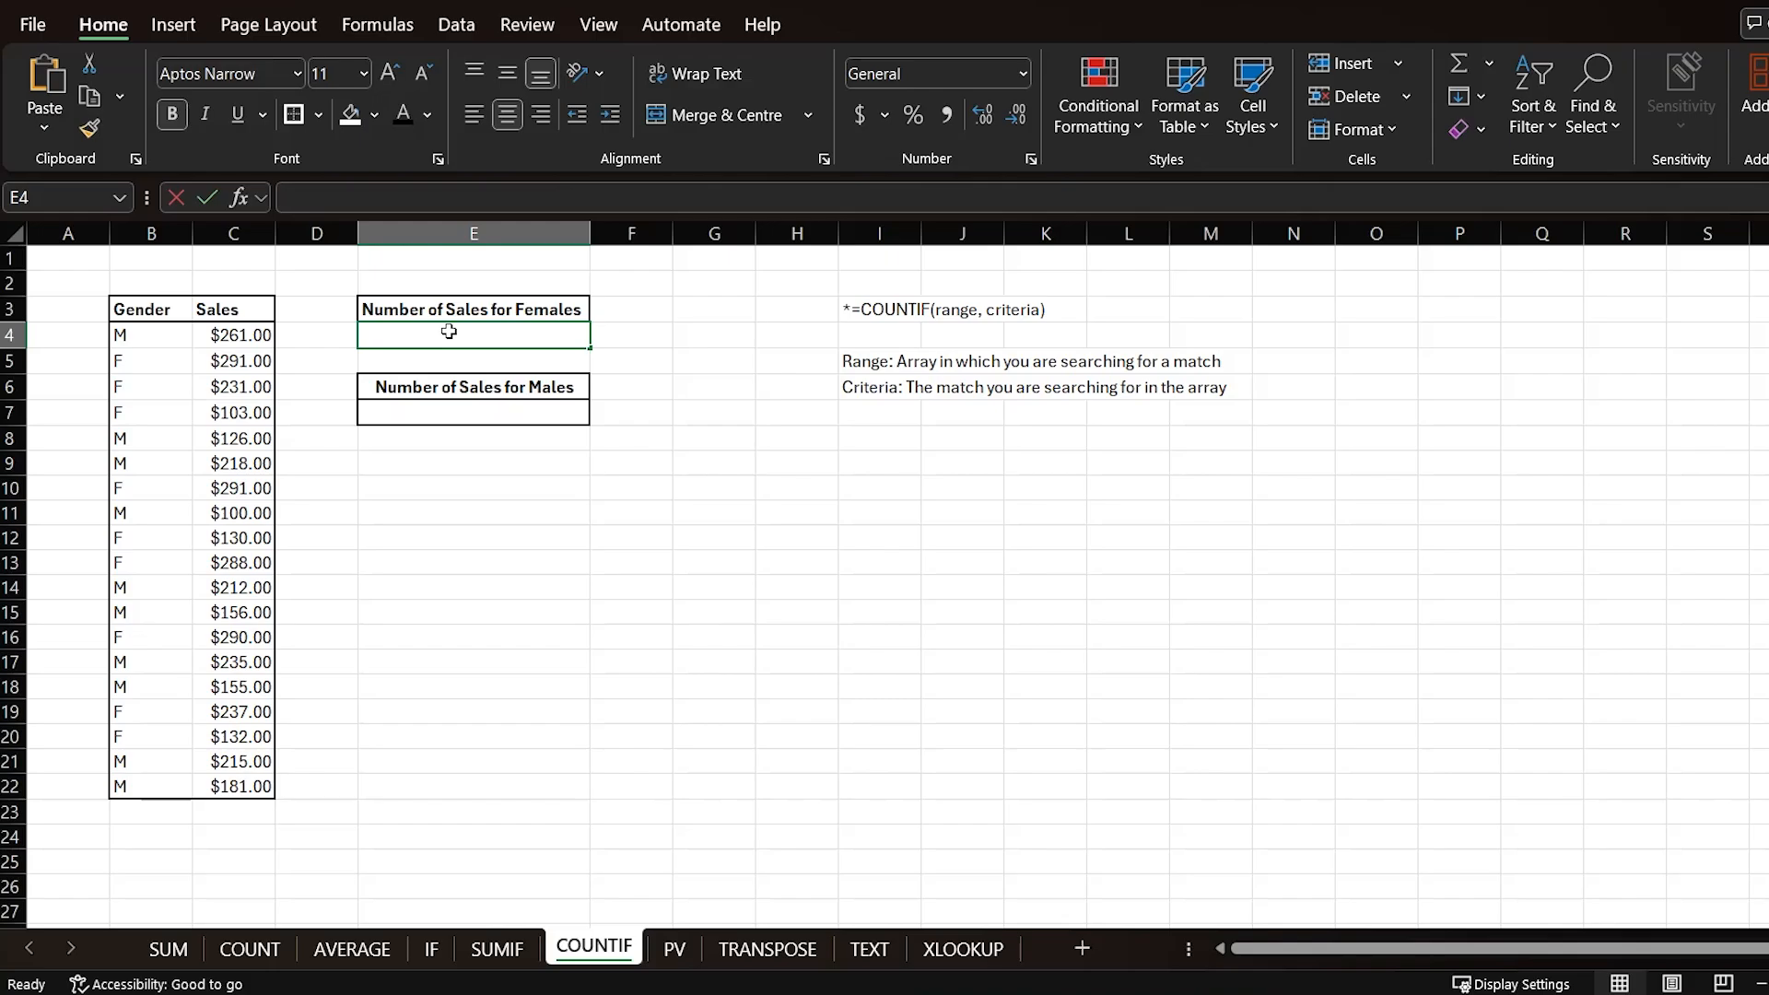
# Step: Enter =COUNTIF(B4:B22,"F") under Number of Sales for Females
pyautogui.write('=countif(')
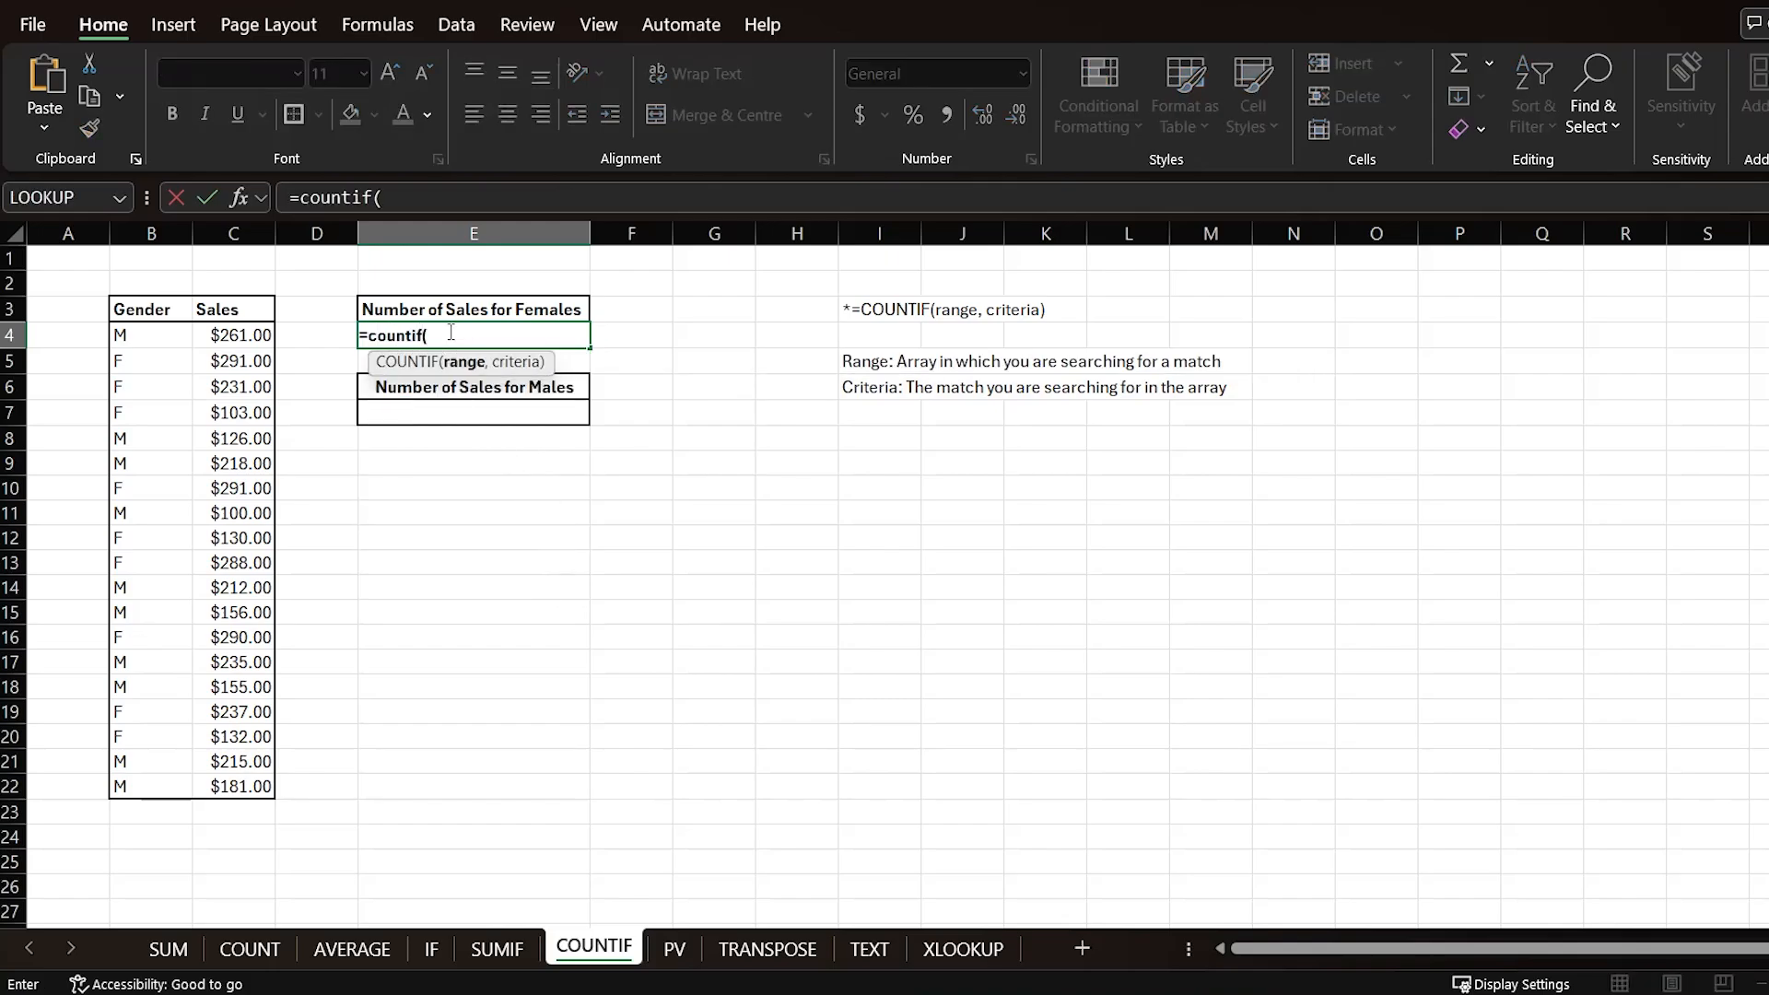
pyautogui.moveTo(169, 339); pyautogui.dragTo(160, 784)
pyautogui.write(',"F')
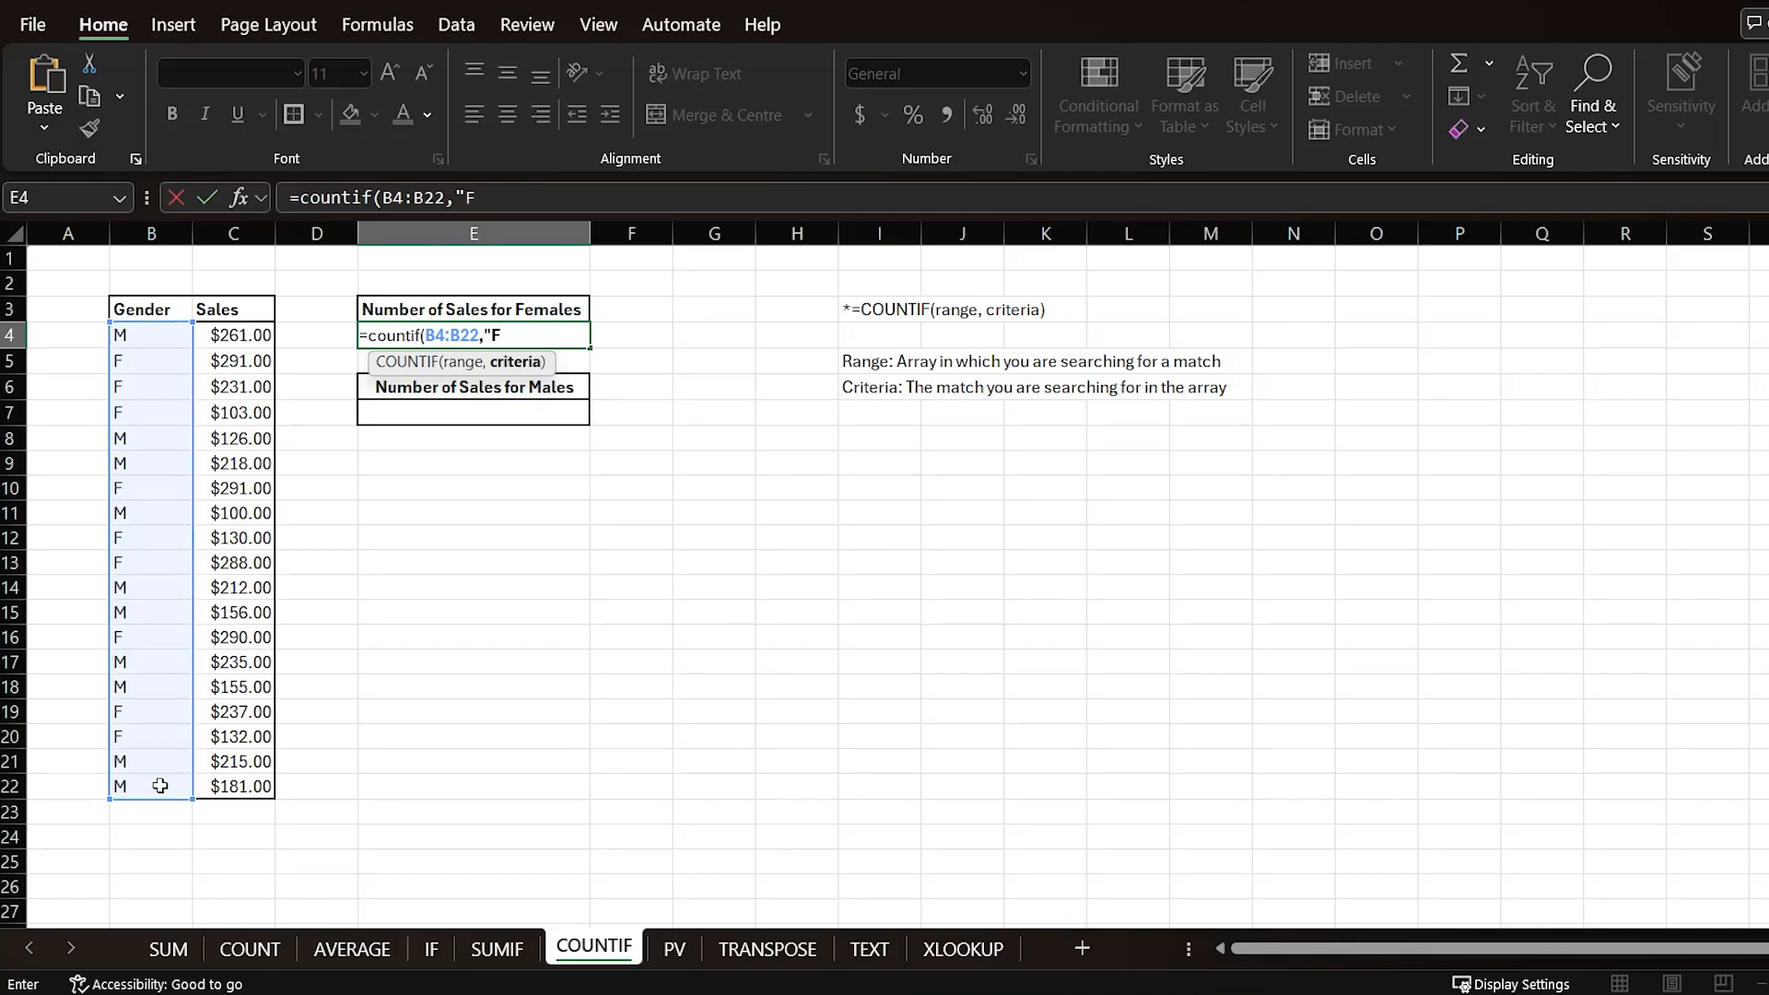
pyautogui.write('")')
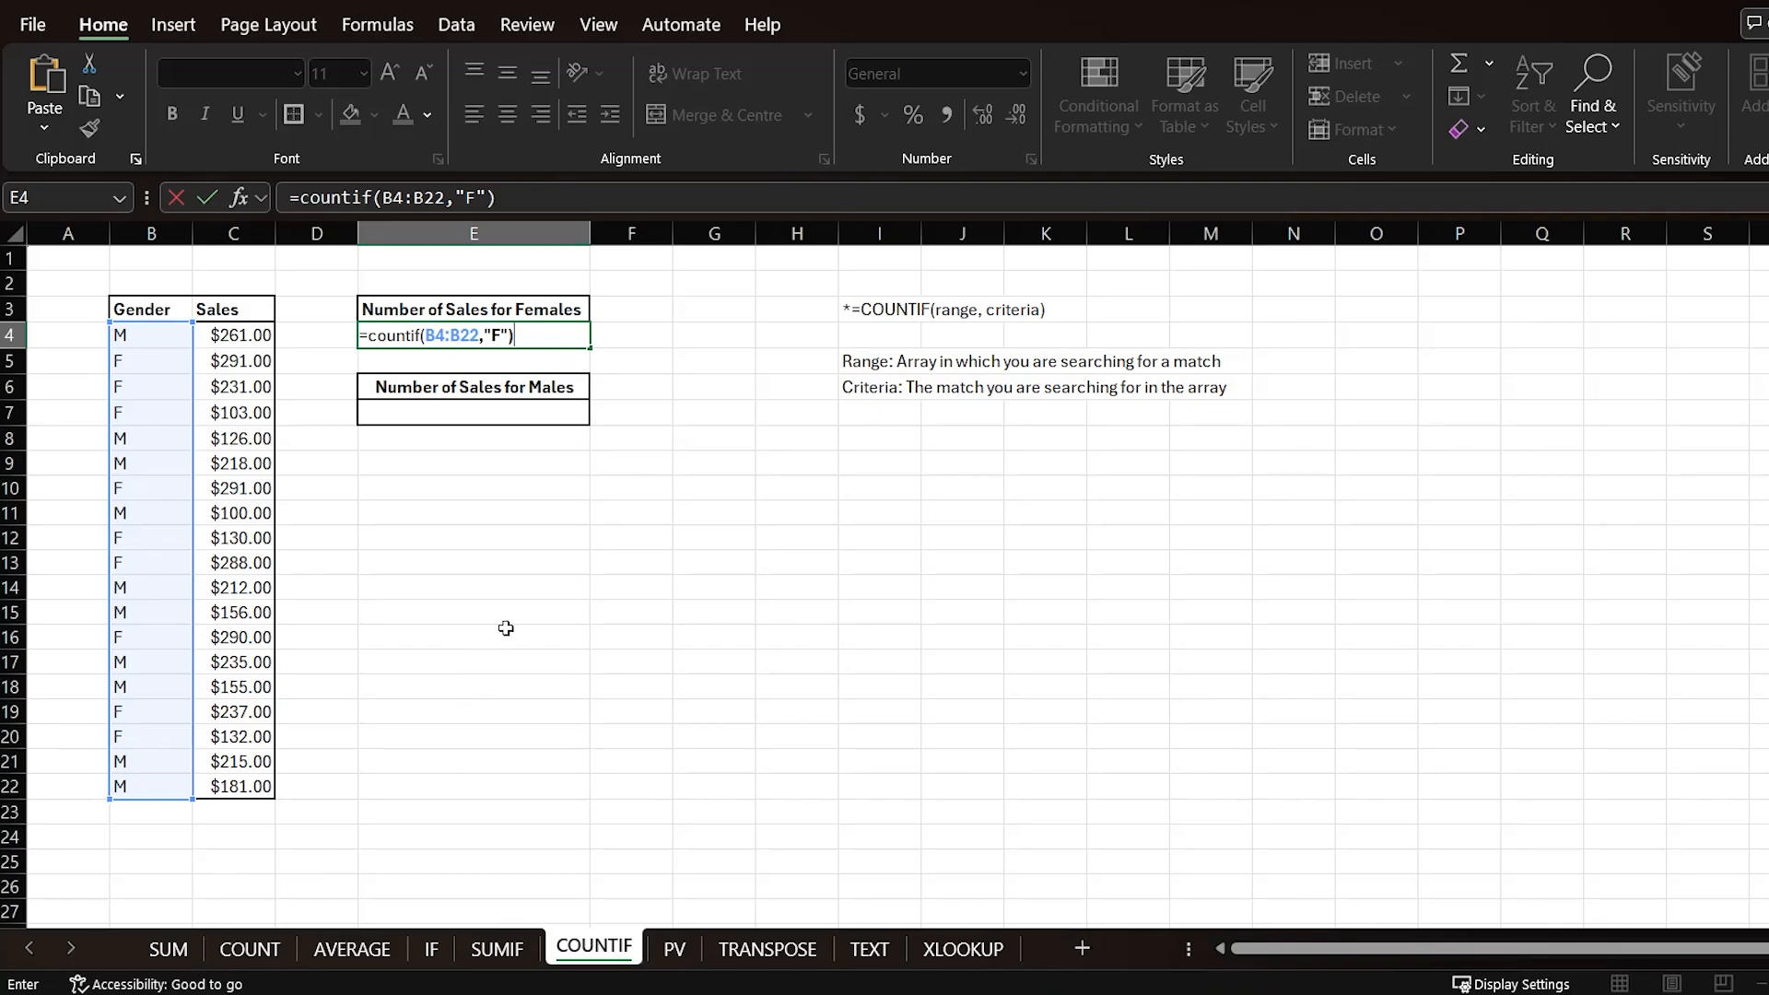
pyautogui.press('Return')
pyautogui.press('Return')
pyautogui.press('Return')
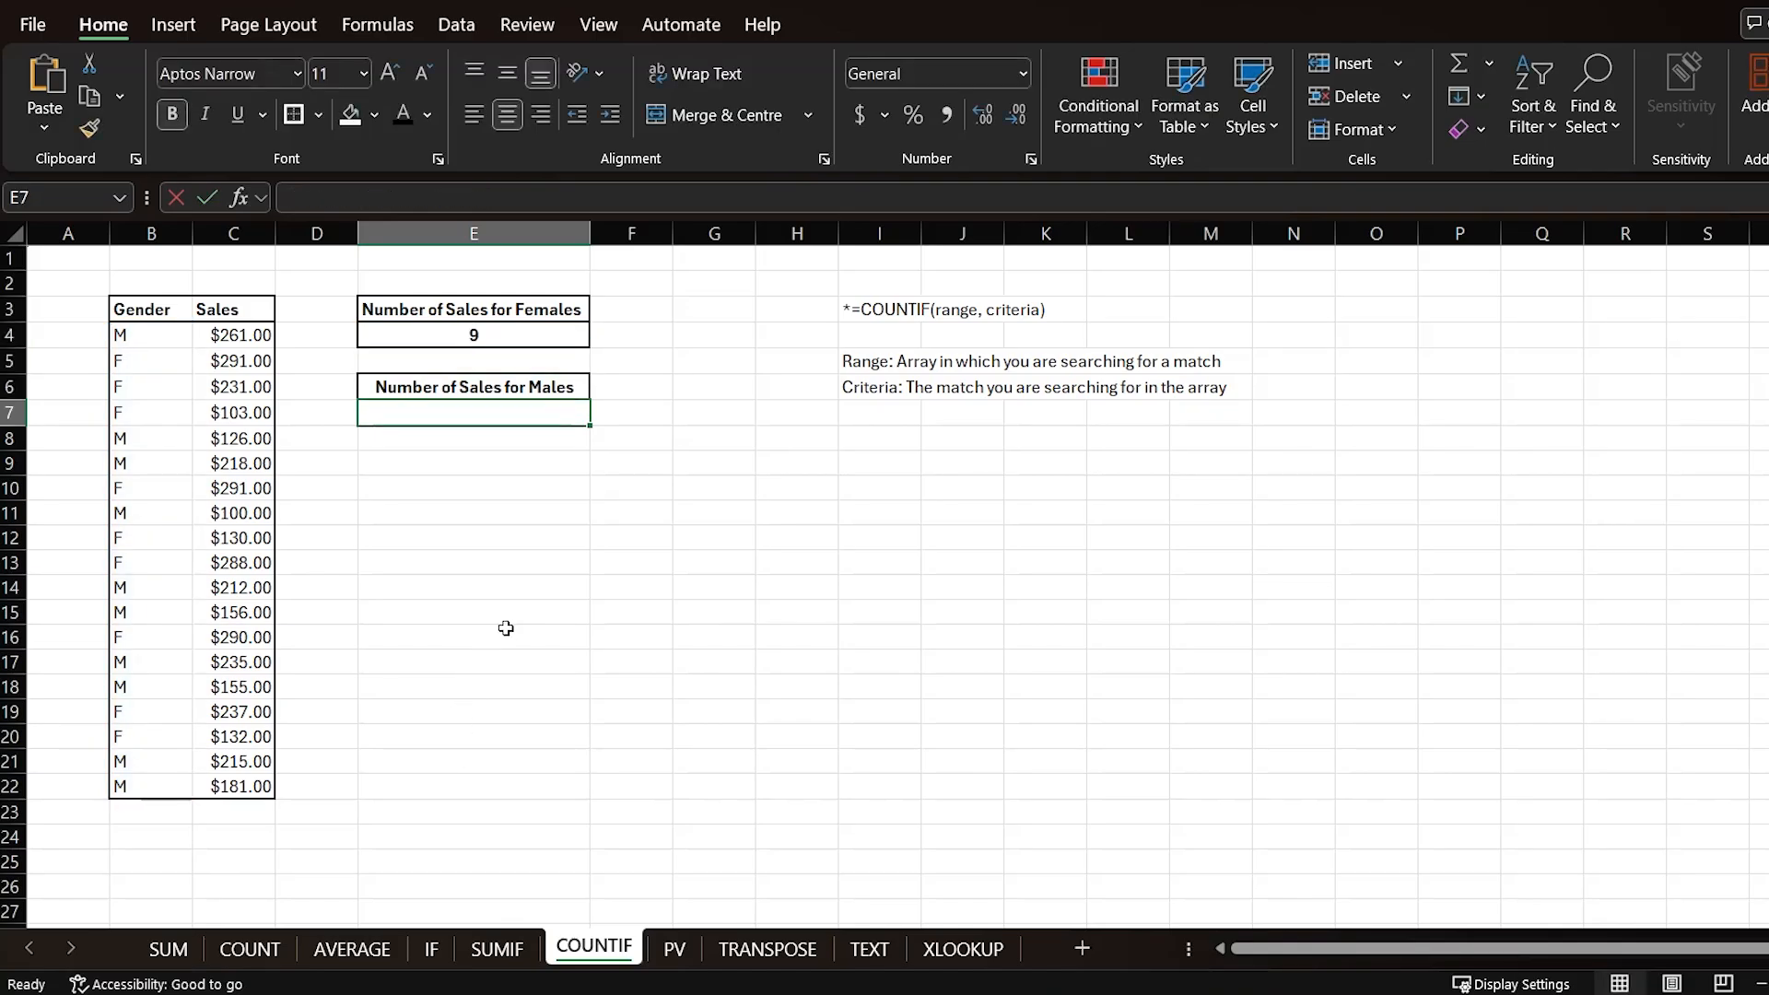
# Step: Enter =COUNTIF(B4:B22,"M") under Number of Sales for Males
pyautogui.click(576, 338)
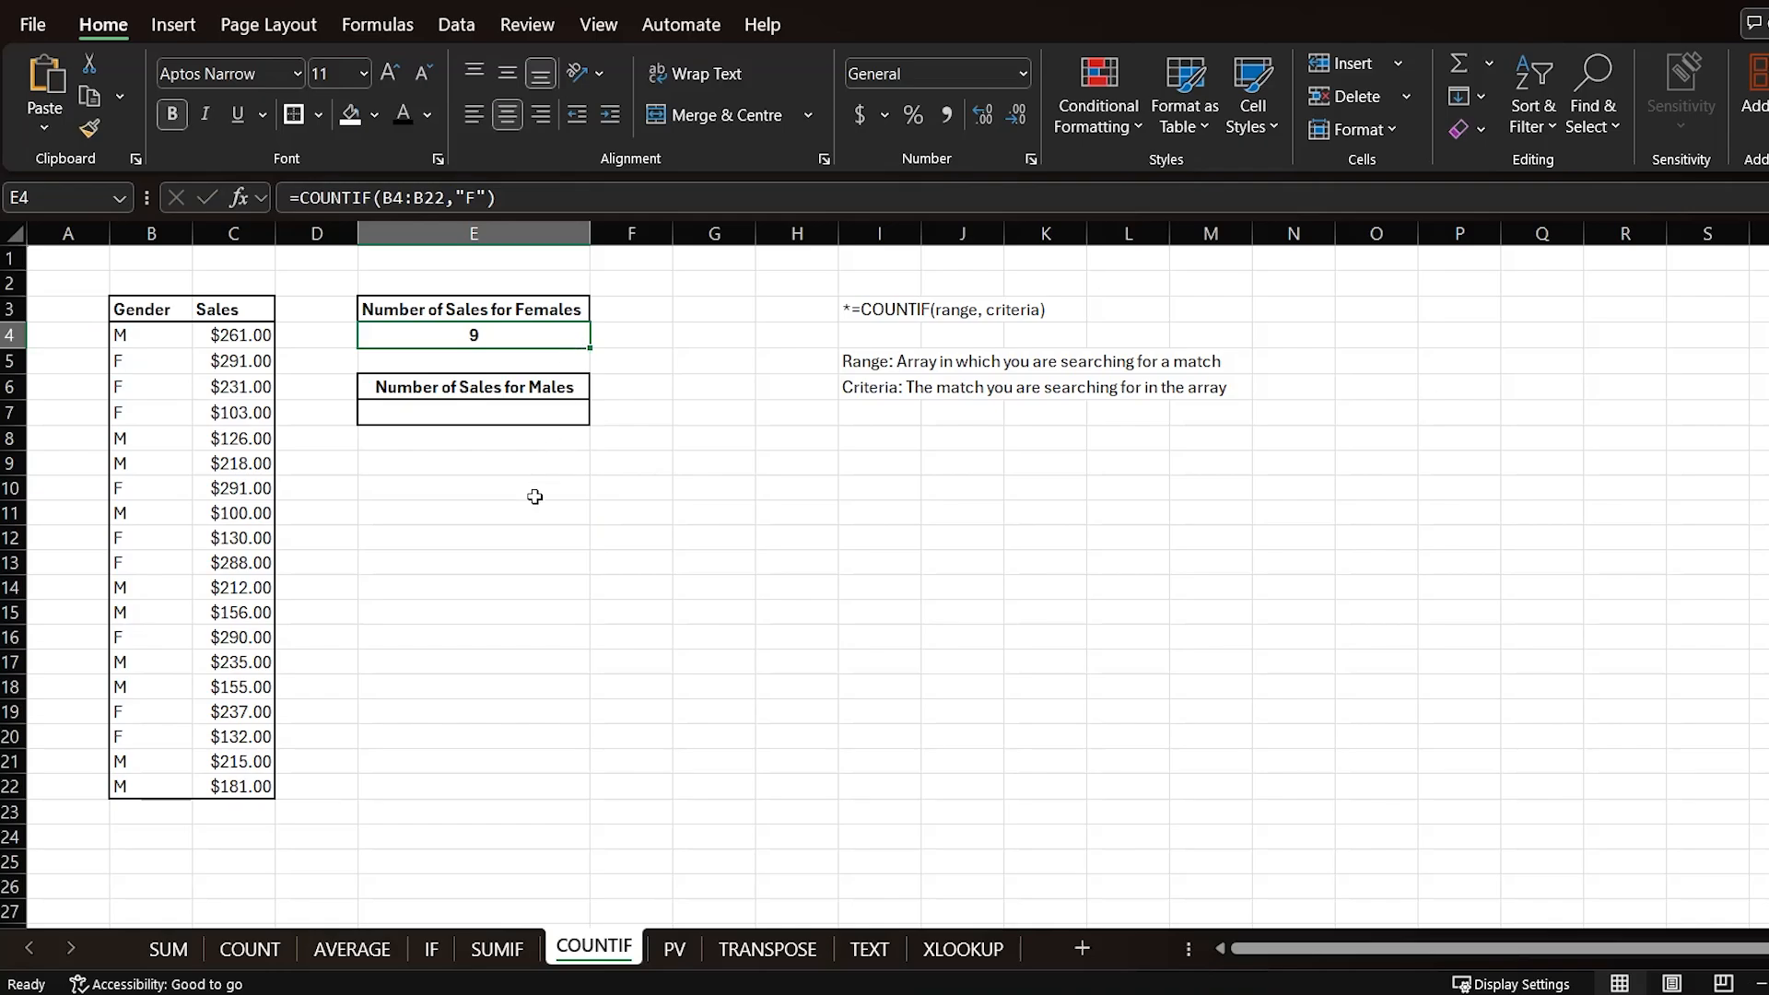
pyautogui.click(512, 415)
pyautogui.write('=')
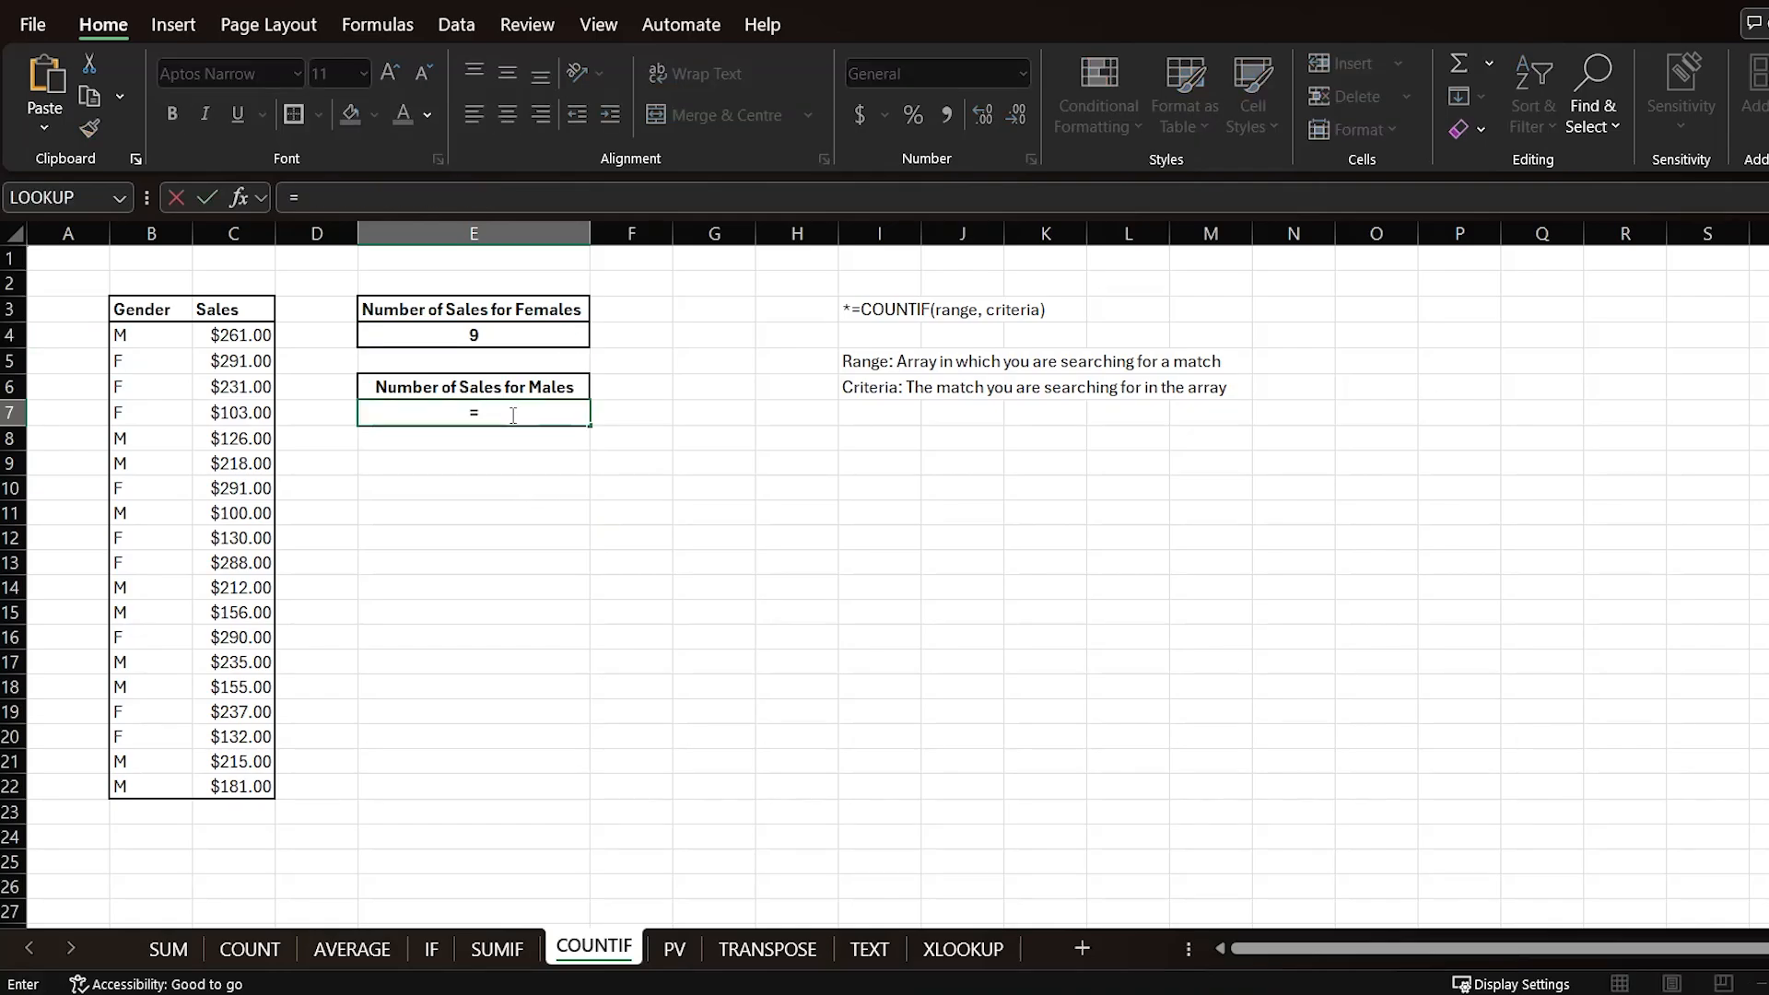
pyautogui.write('COUNTIF(')
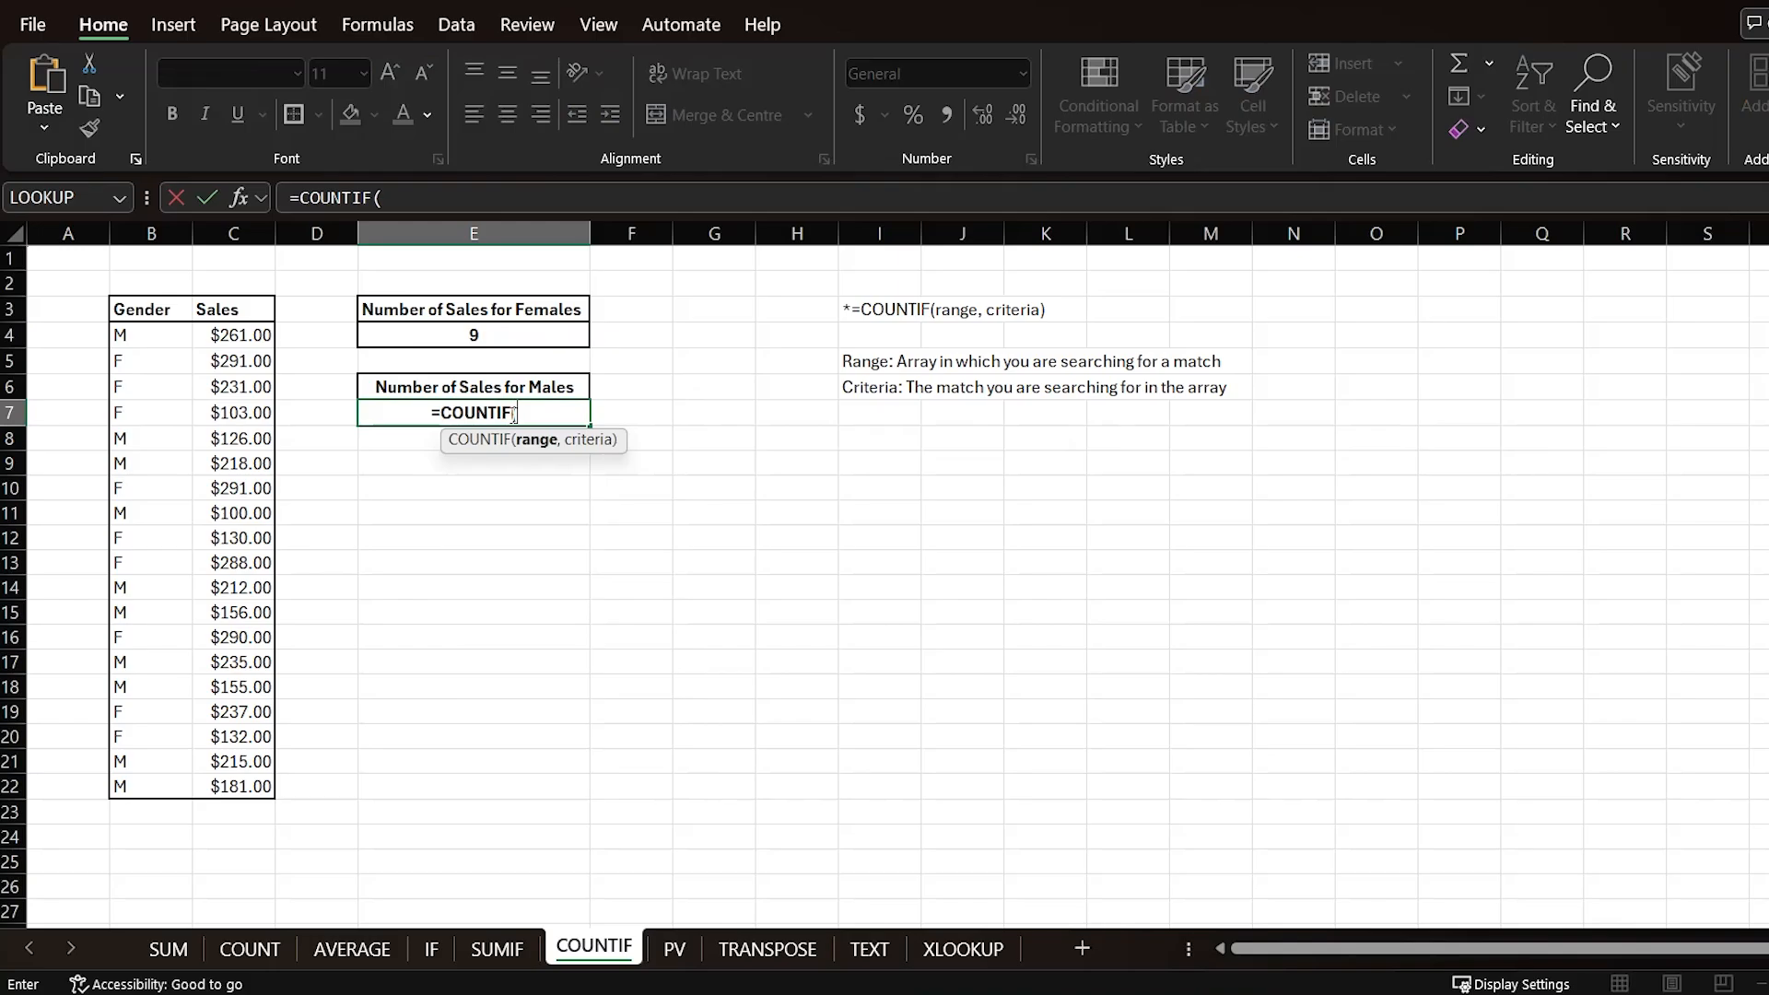
pyautogui.moveTo(157, 337); pyautogui.dragTo(143, 790)
pyautogui.write(',')
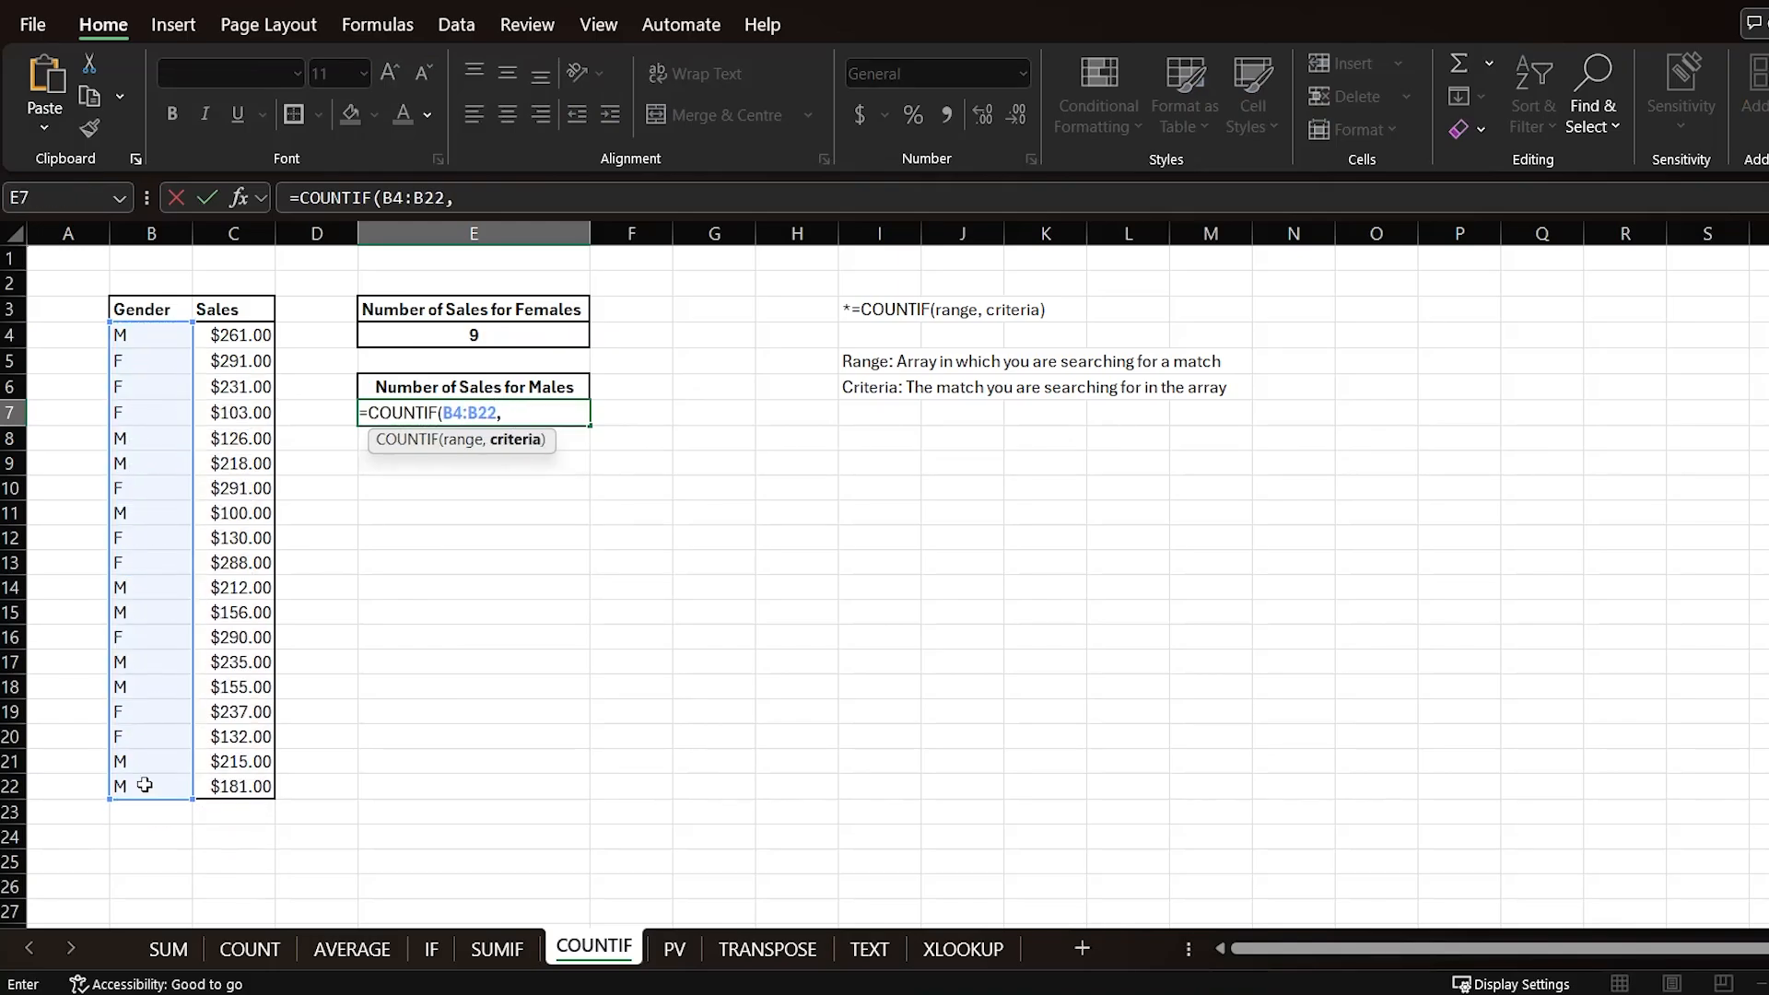
pyautogui.write('"M")')
pyautogui.press('Return')
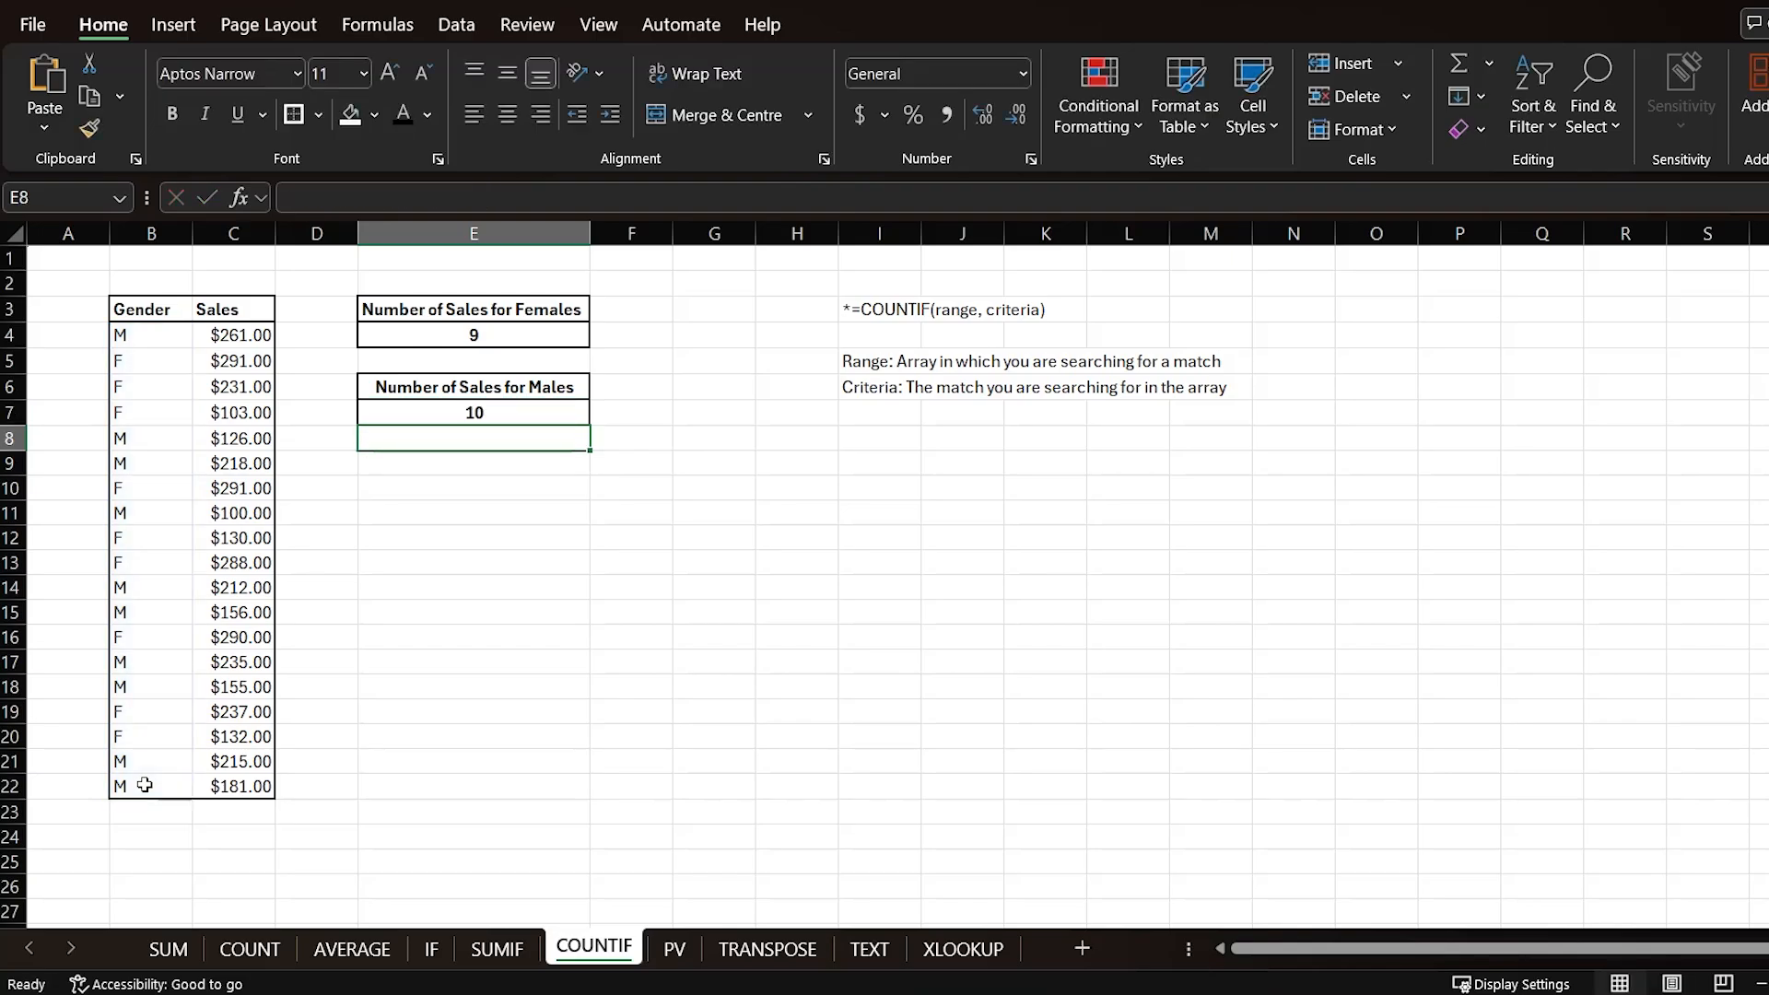
# Step: Open the PV sheet and examine its syntax notes alongside the Future Value, Years and Interest Rate data
pyautogui.click(463, 514)
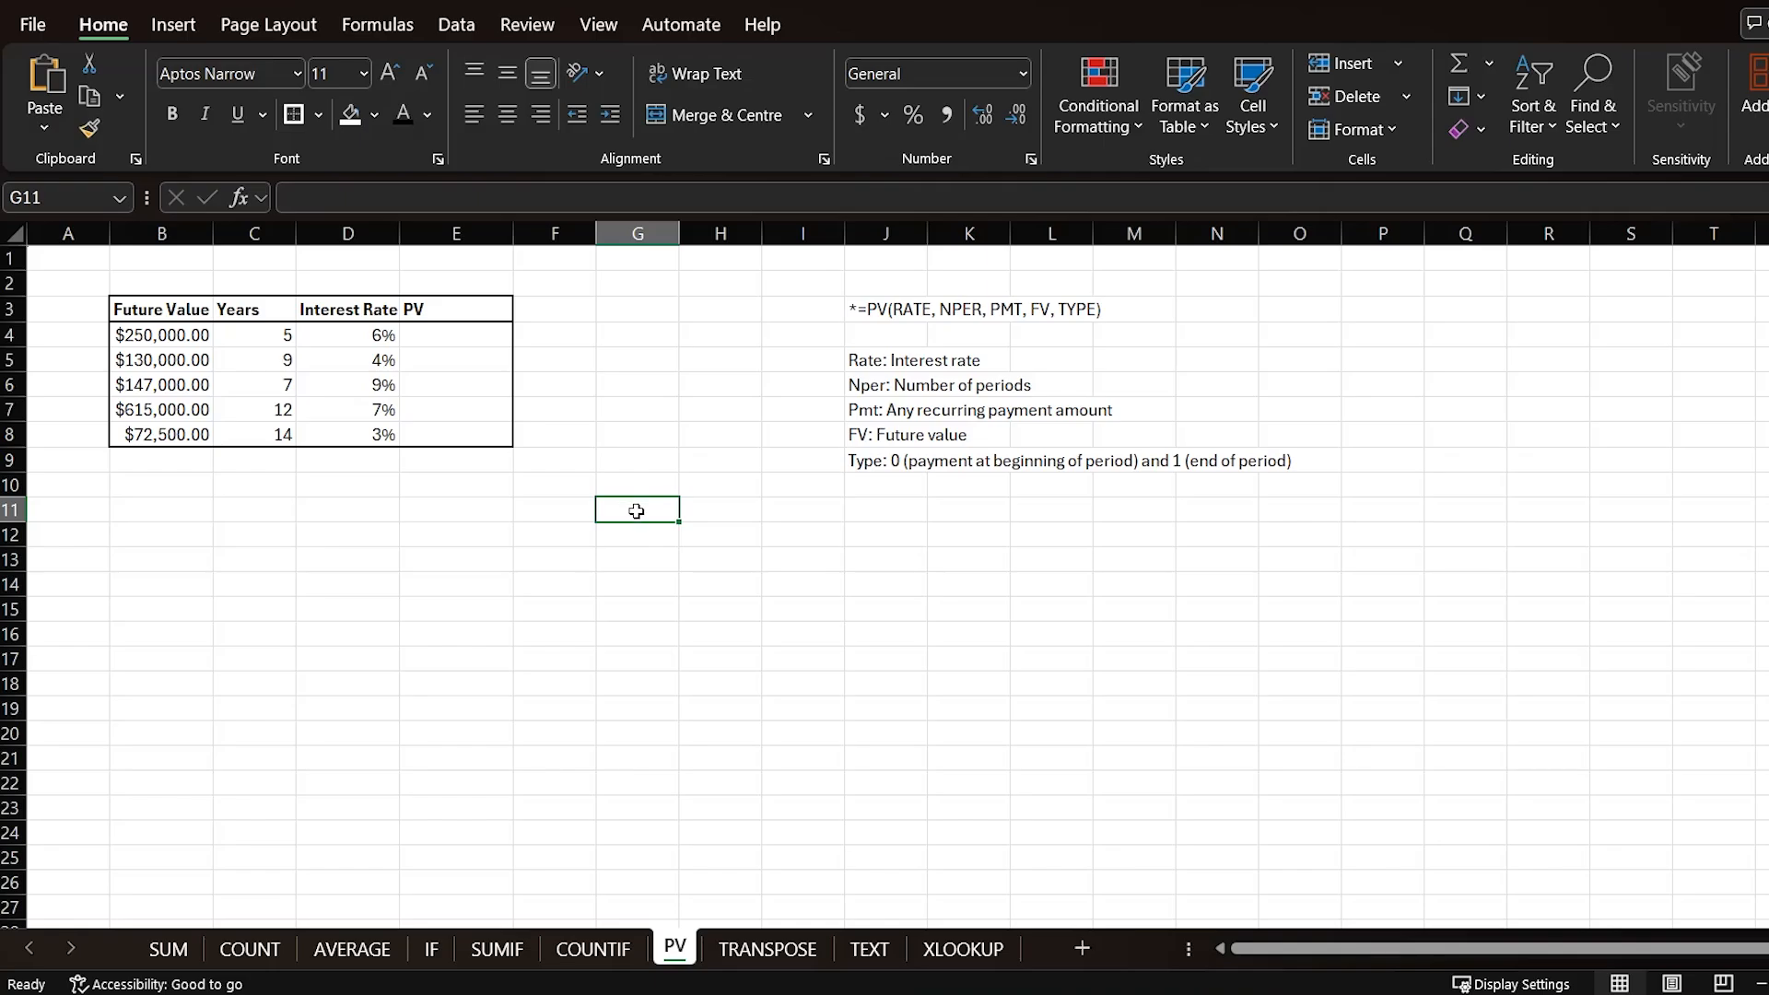
pyautogui.click(863, 359)
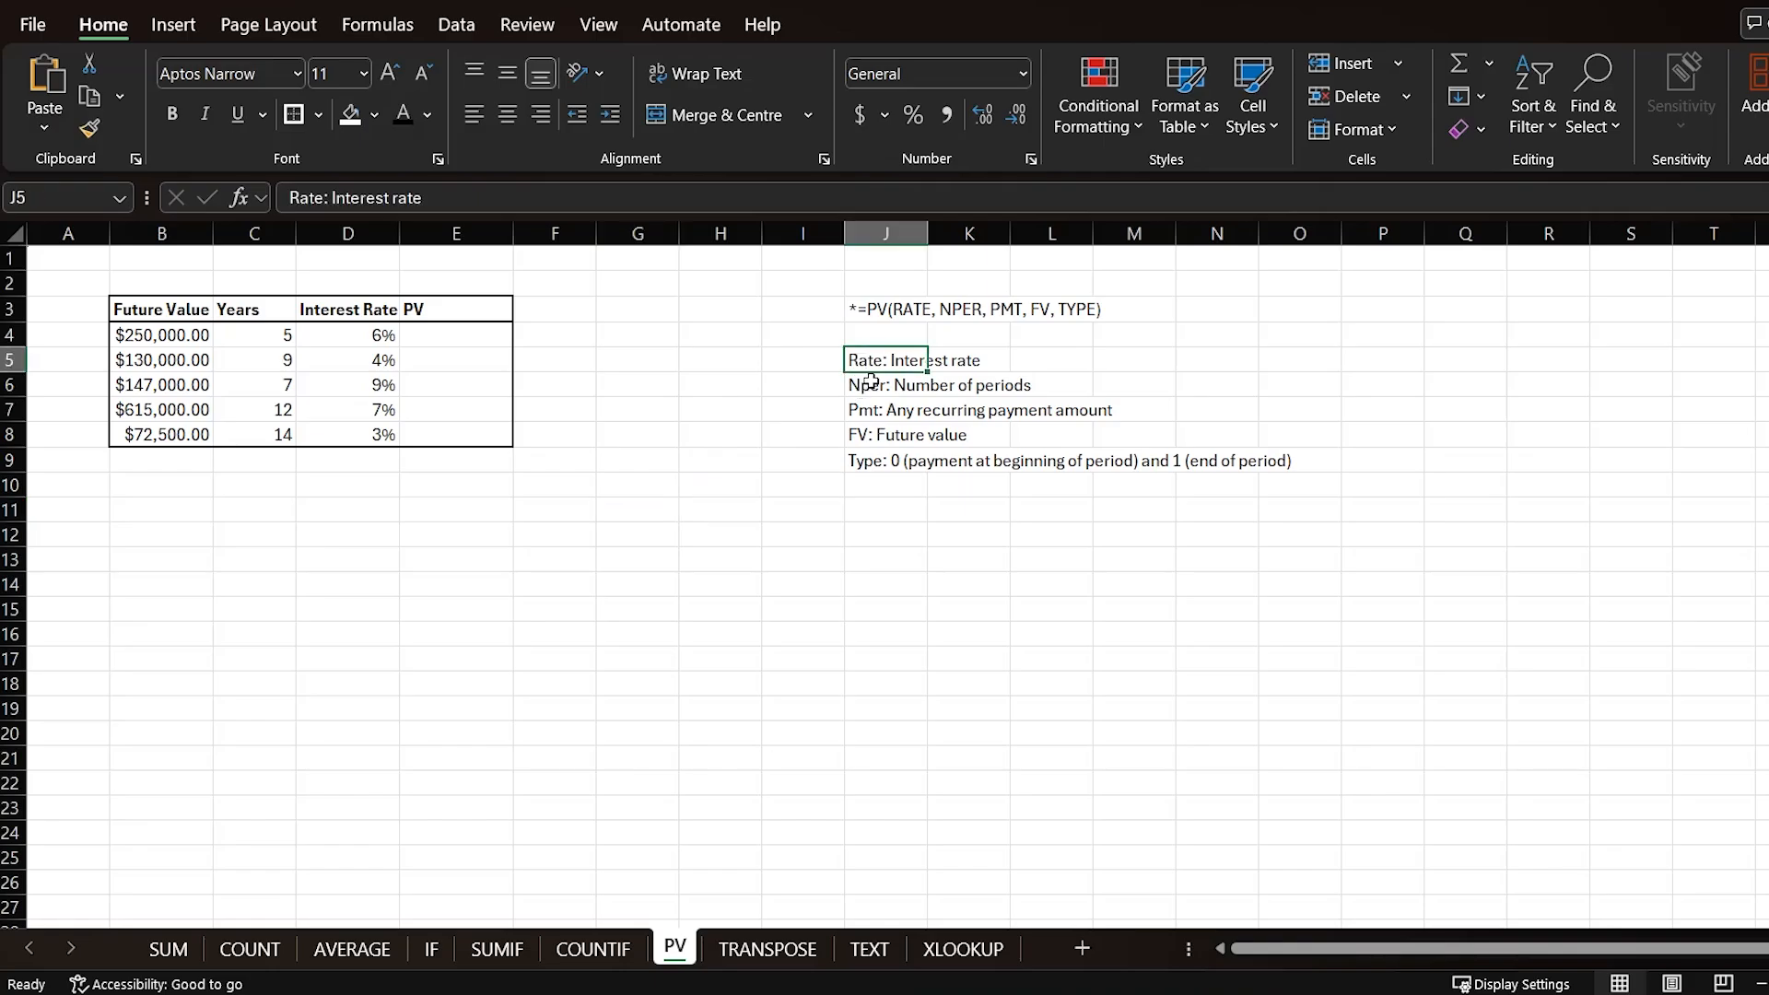
pyautogui.click(339, 336)
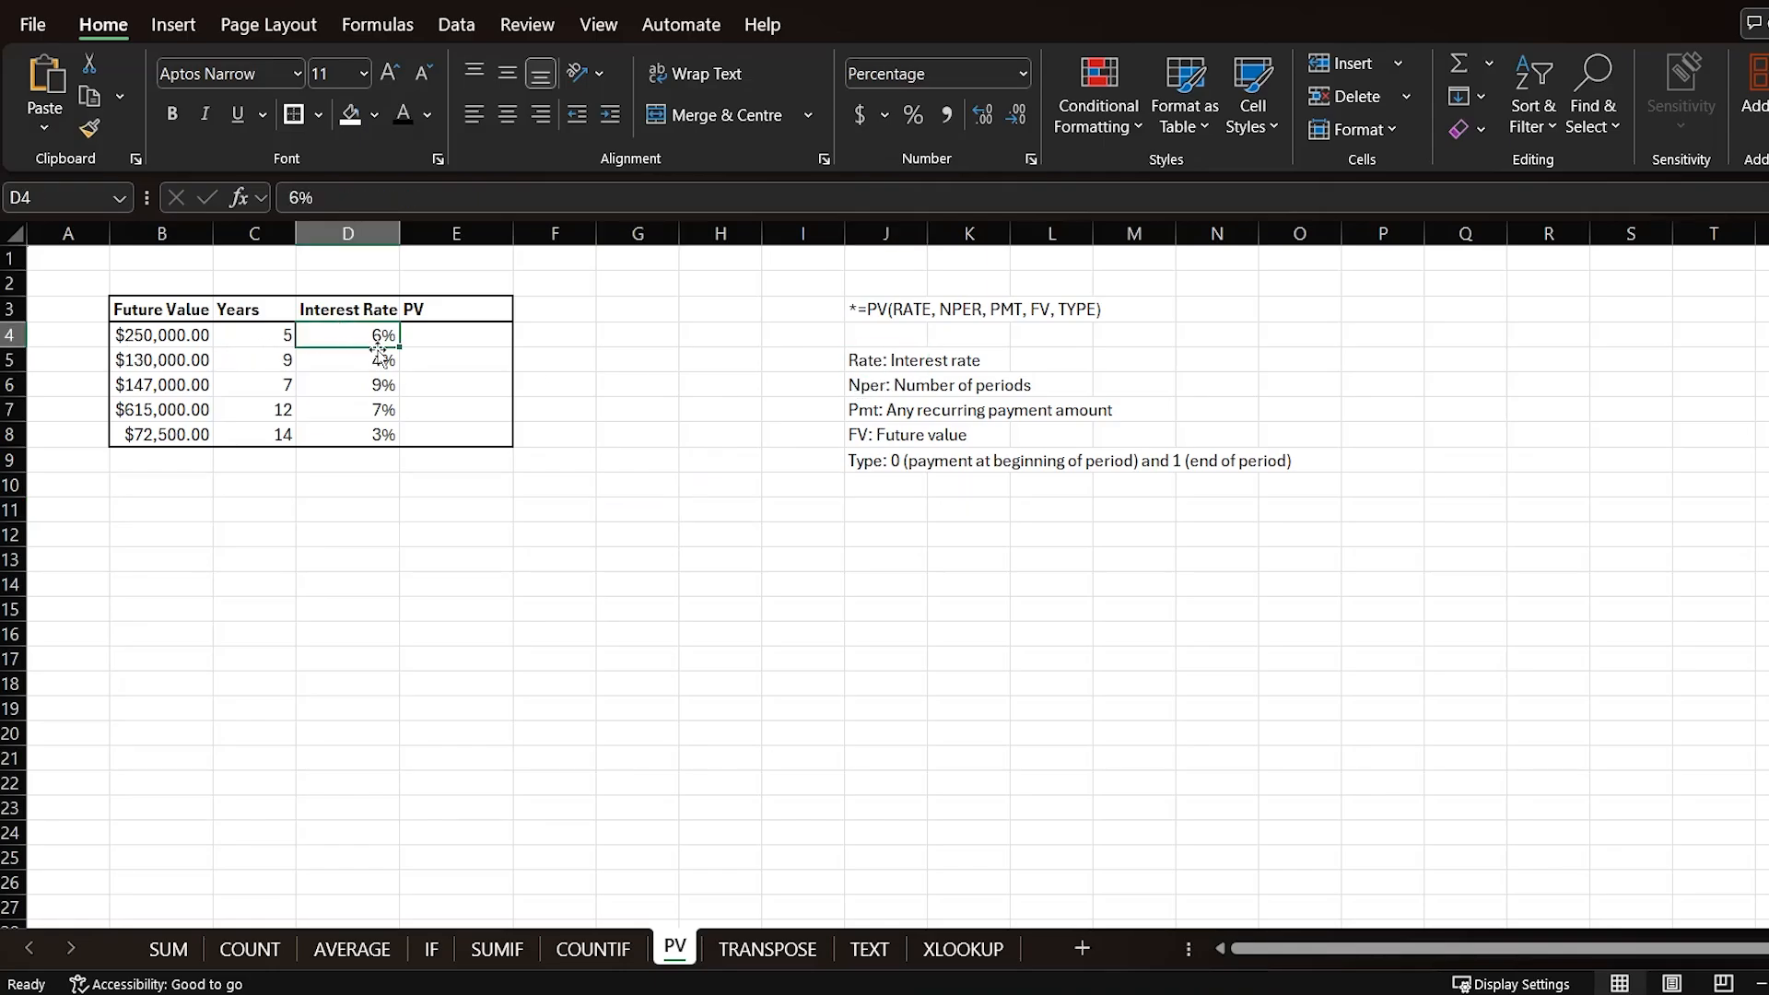
pyautogui.click(866, 394)
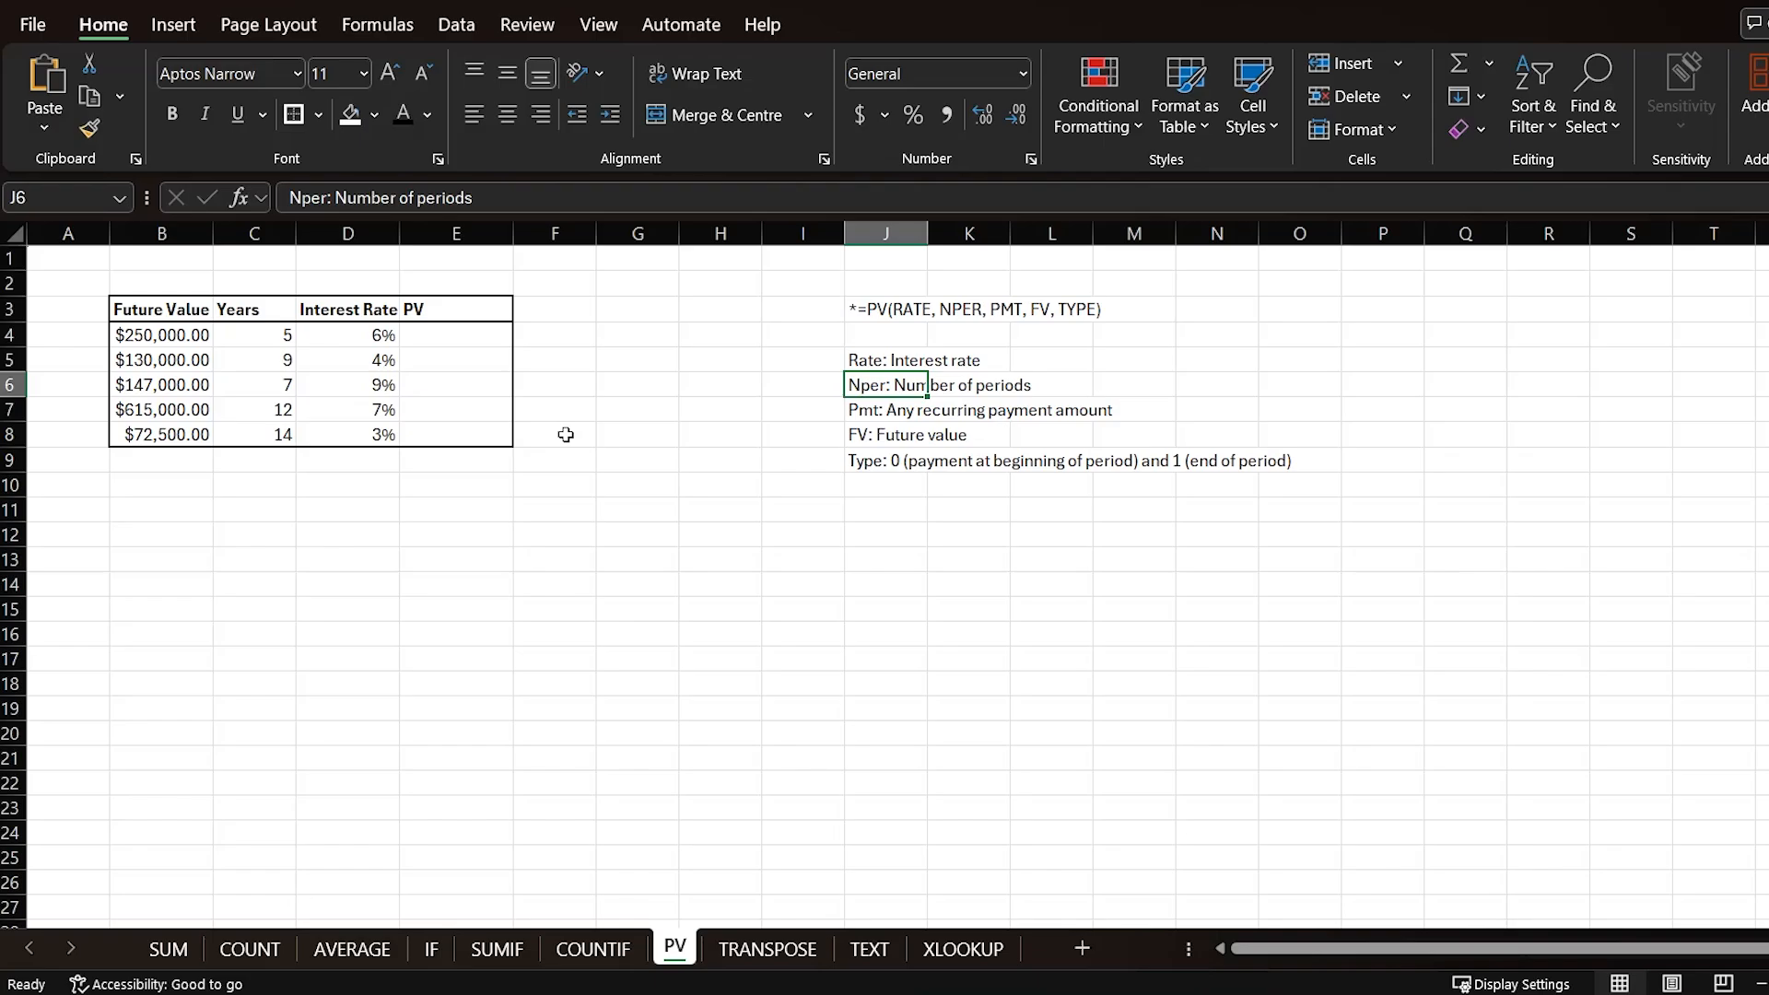
pyautogui.click(863, 413)
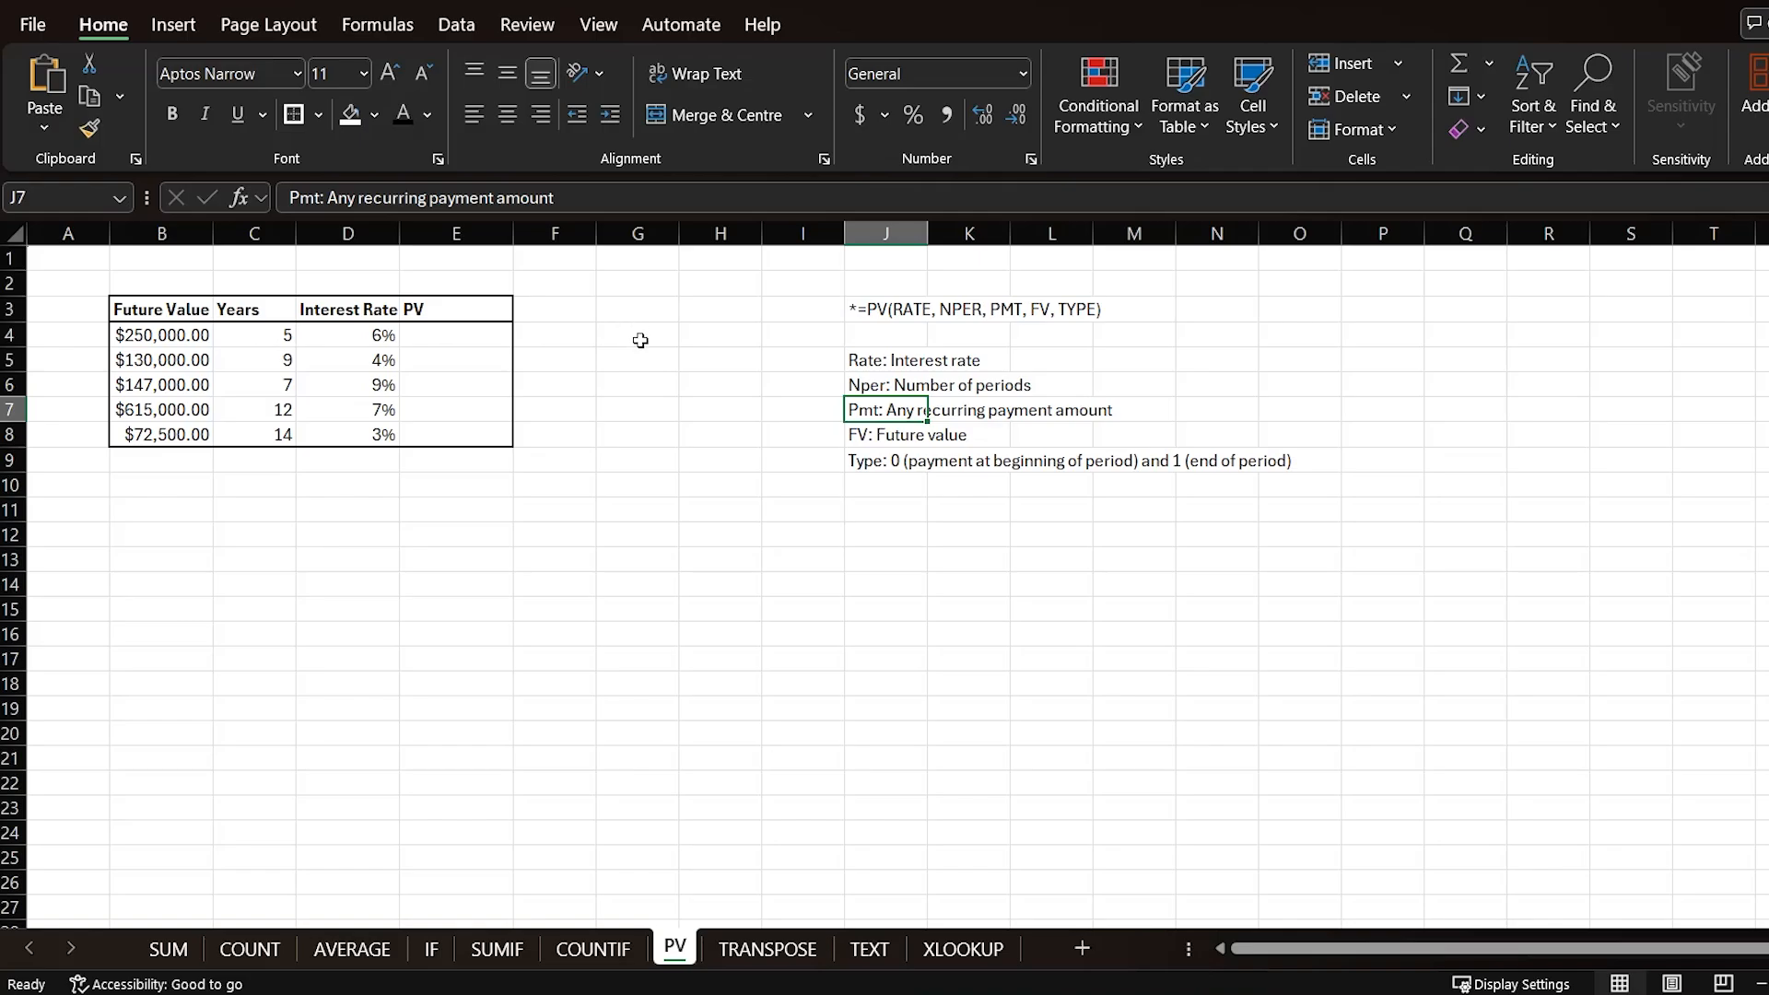
pyautogui.click(857, 433)
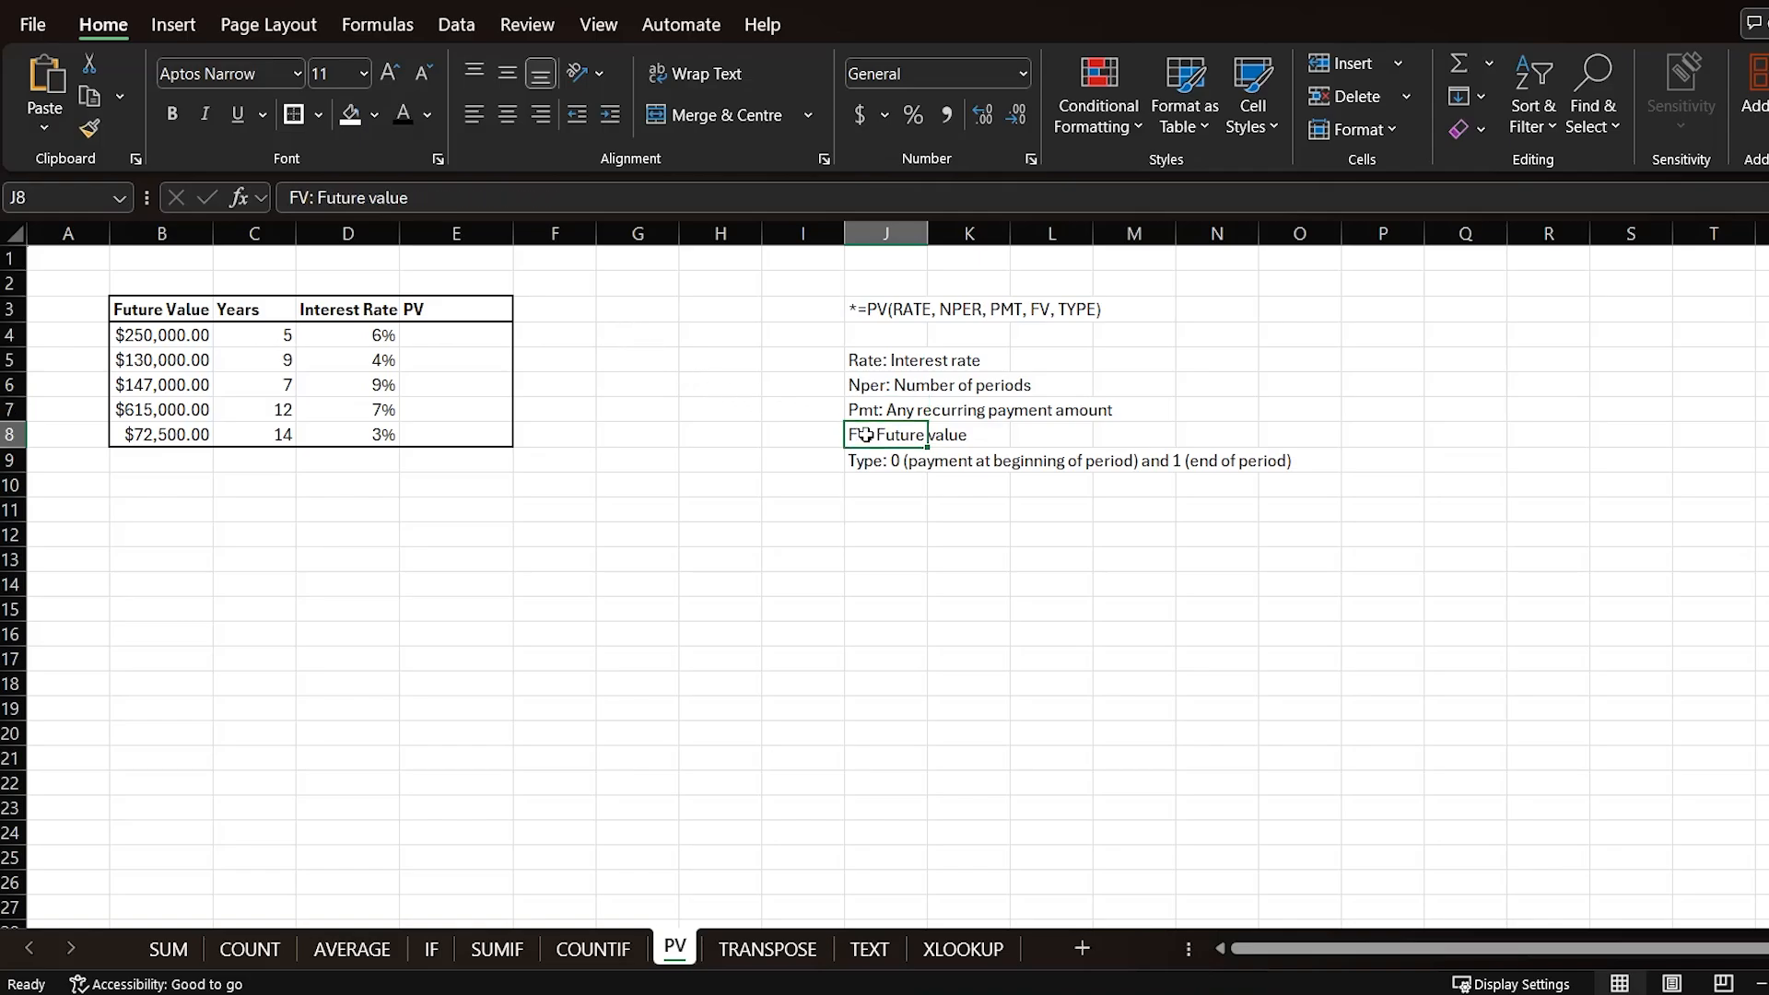
pyautogui.click(173, 337)
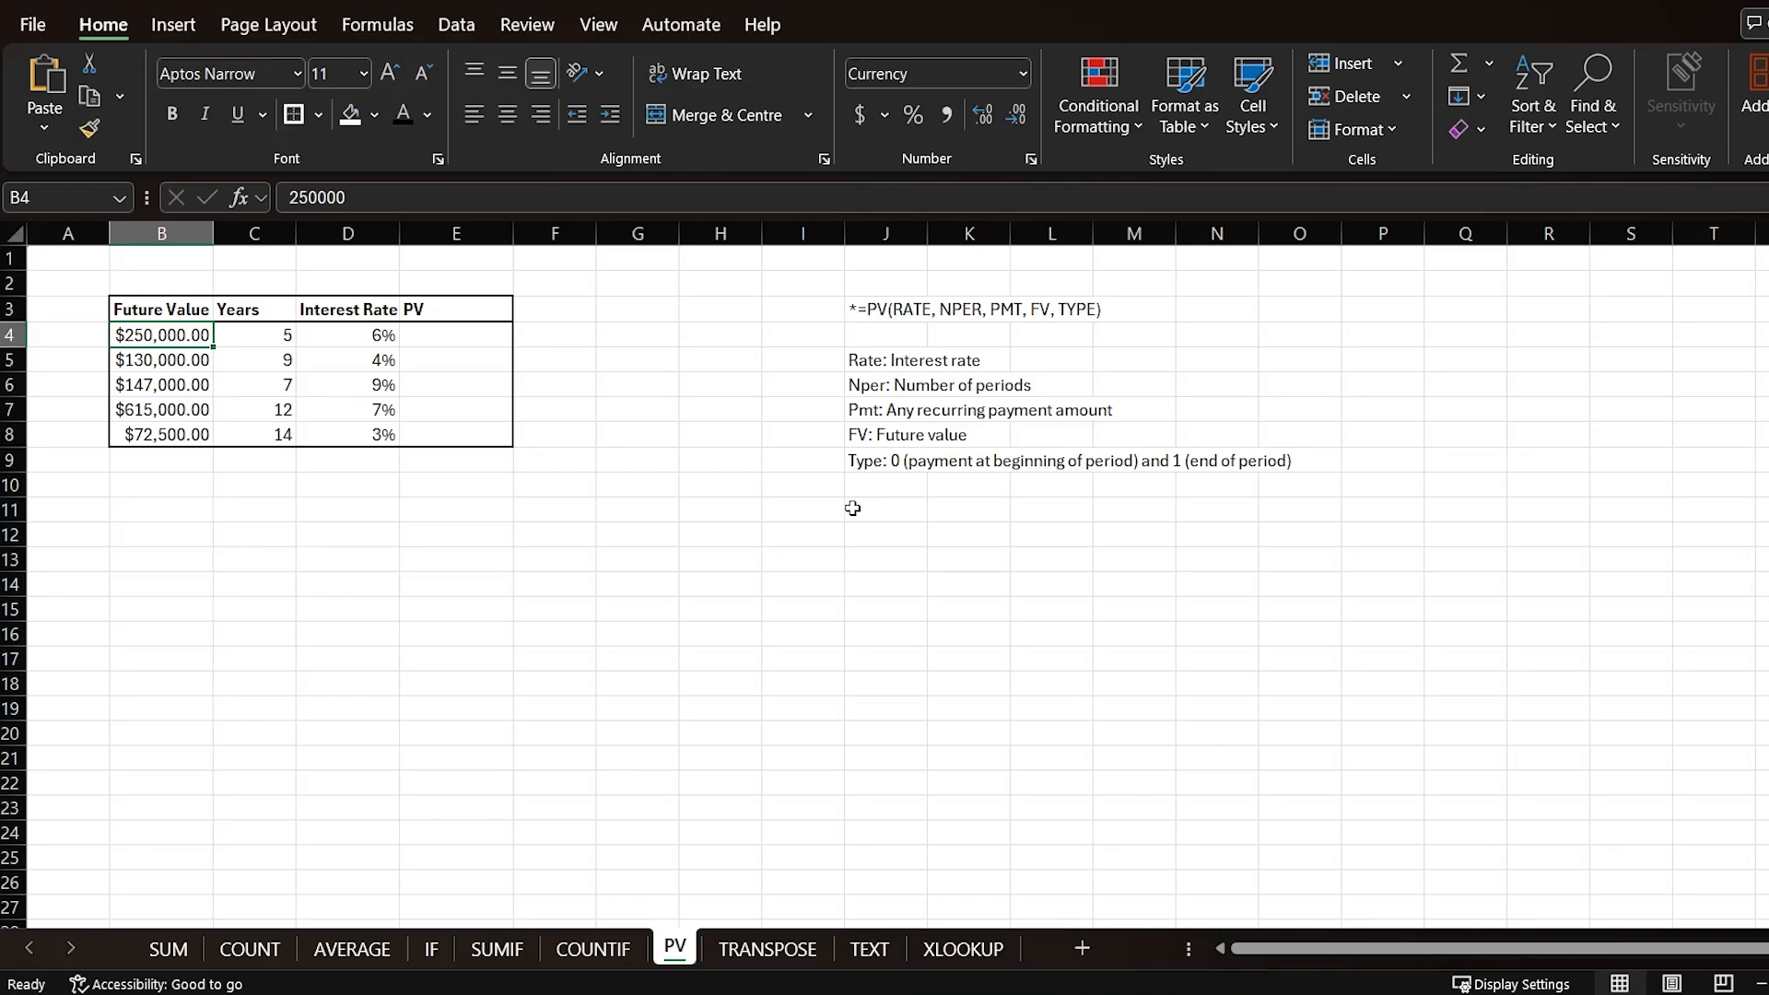
pyautogui.click(862, 462)
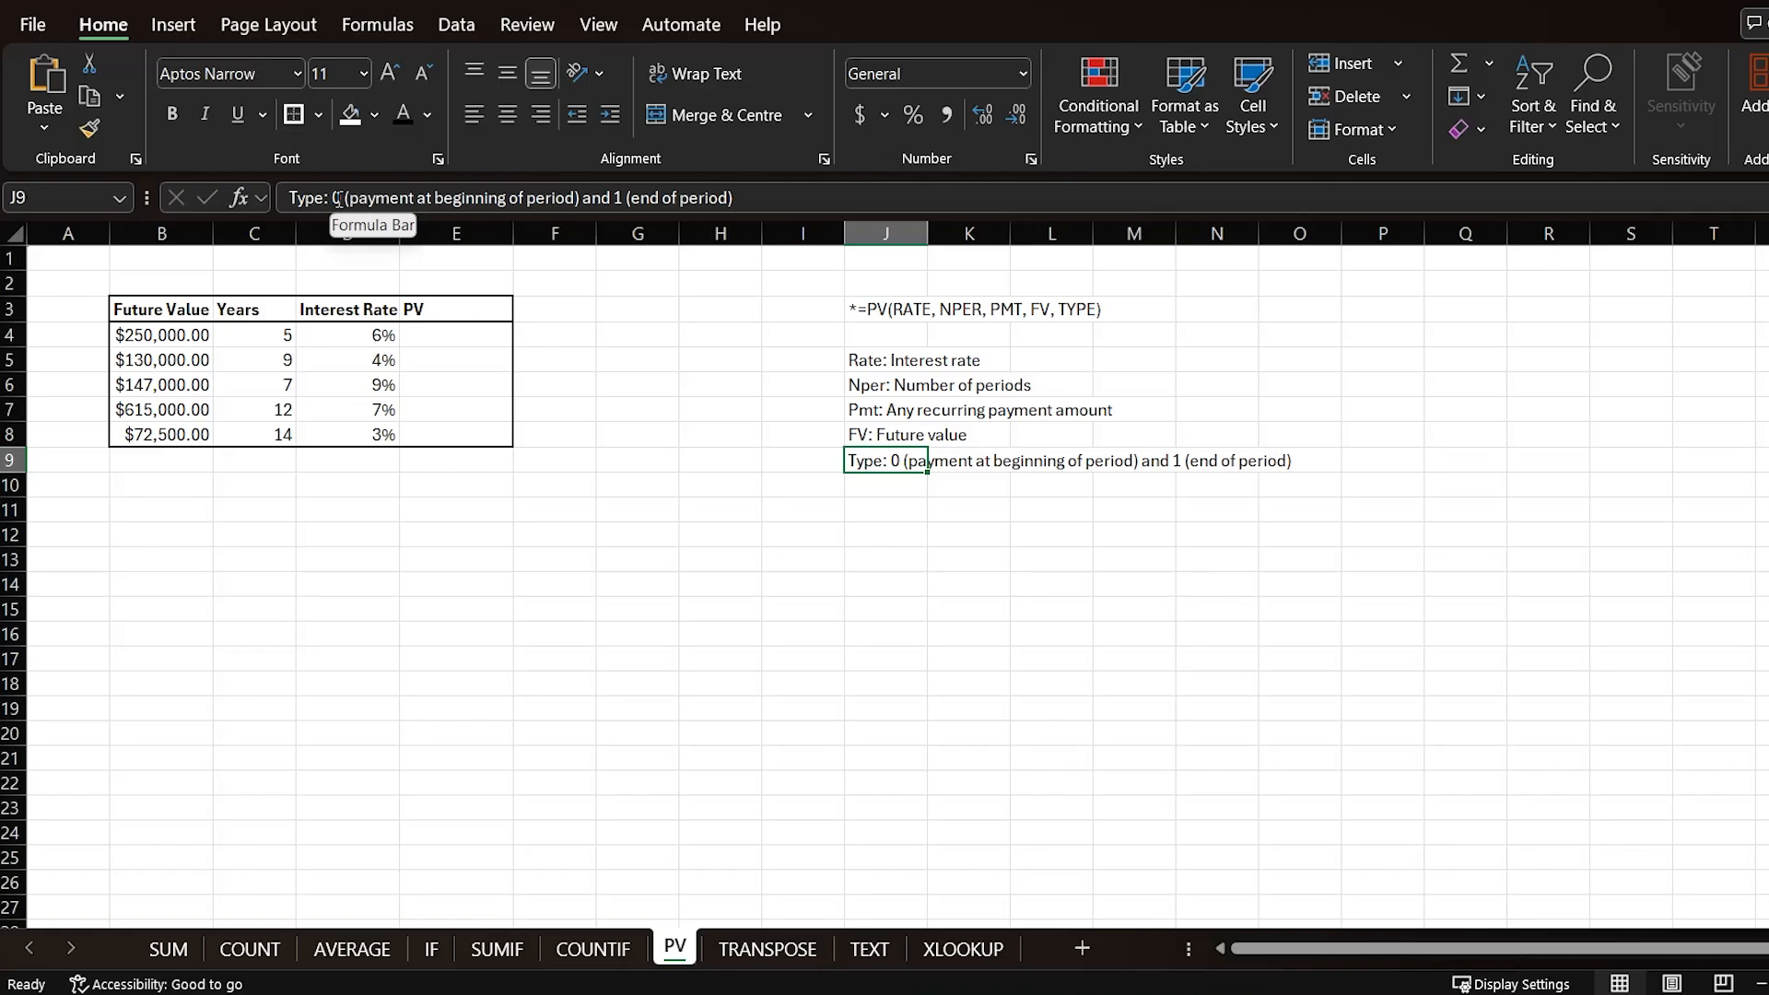
pyautogui.moveTo(335, 196); pyautogui.dragTo(735, 199)
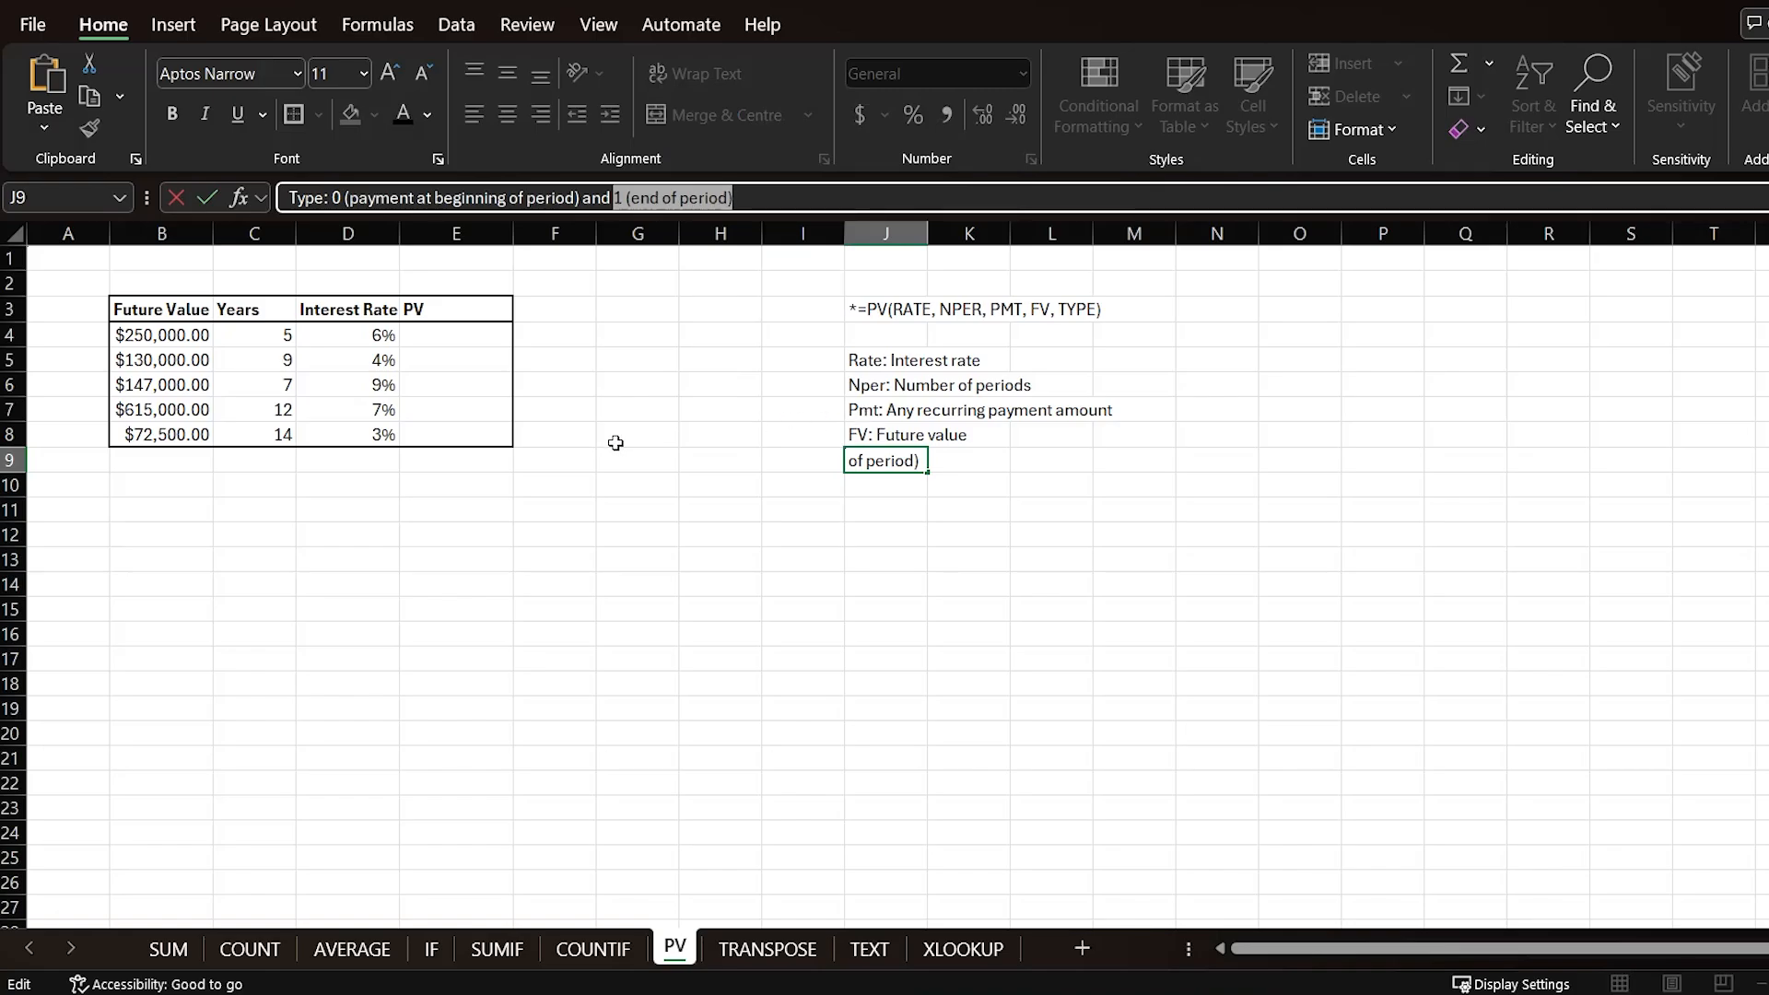
pyautogui.press('Return')
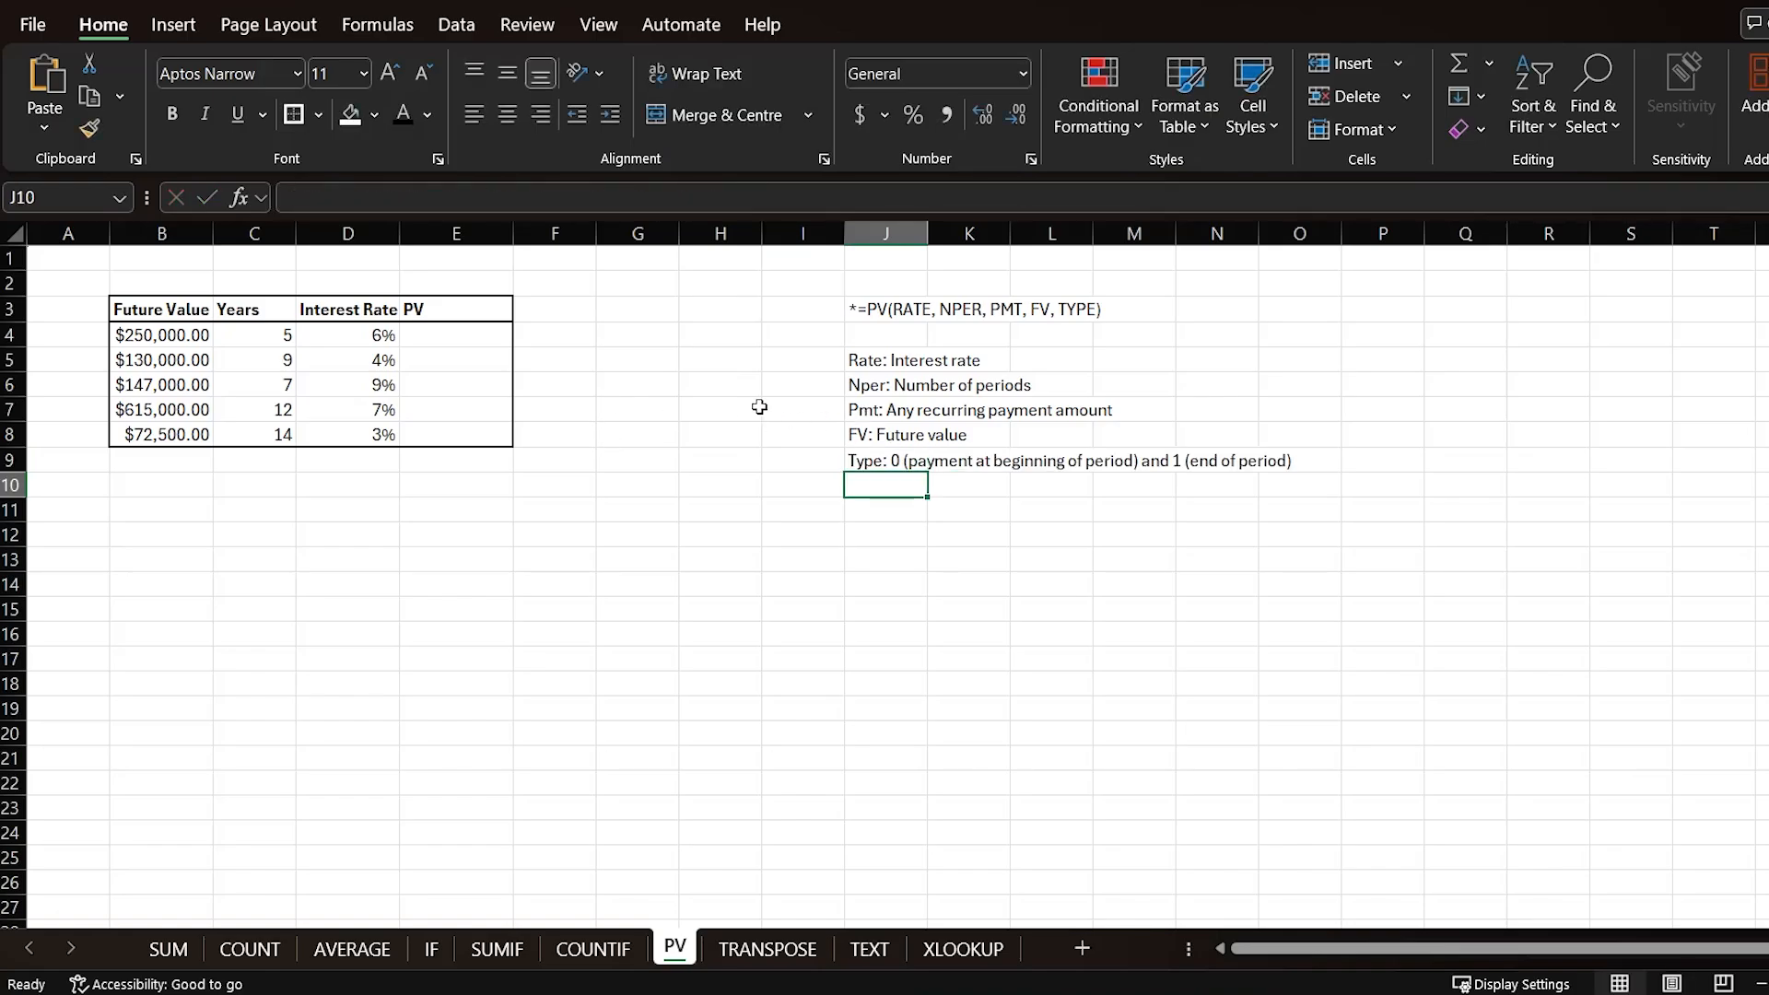
pyautogui.click(882, 311)
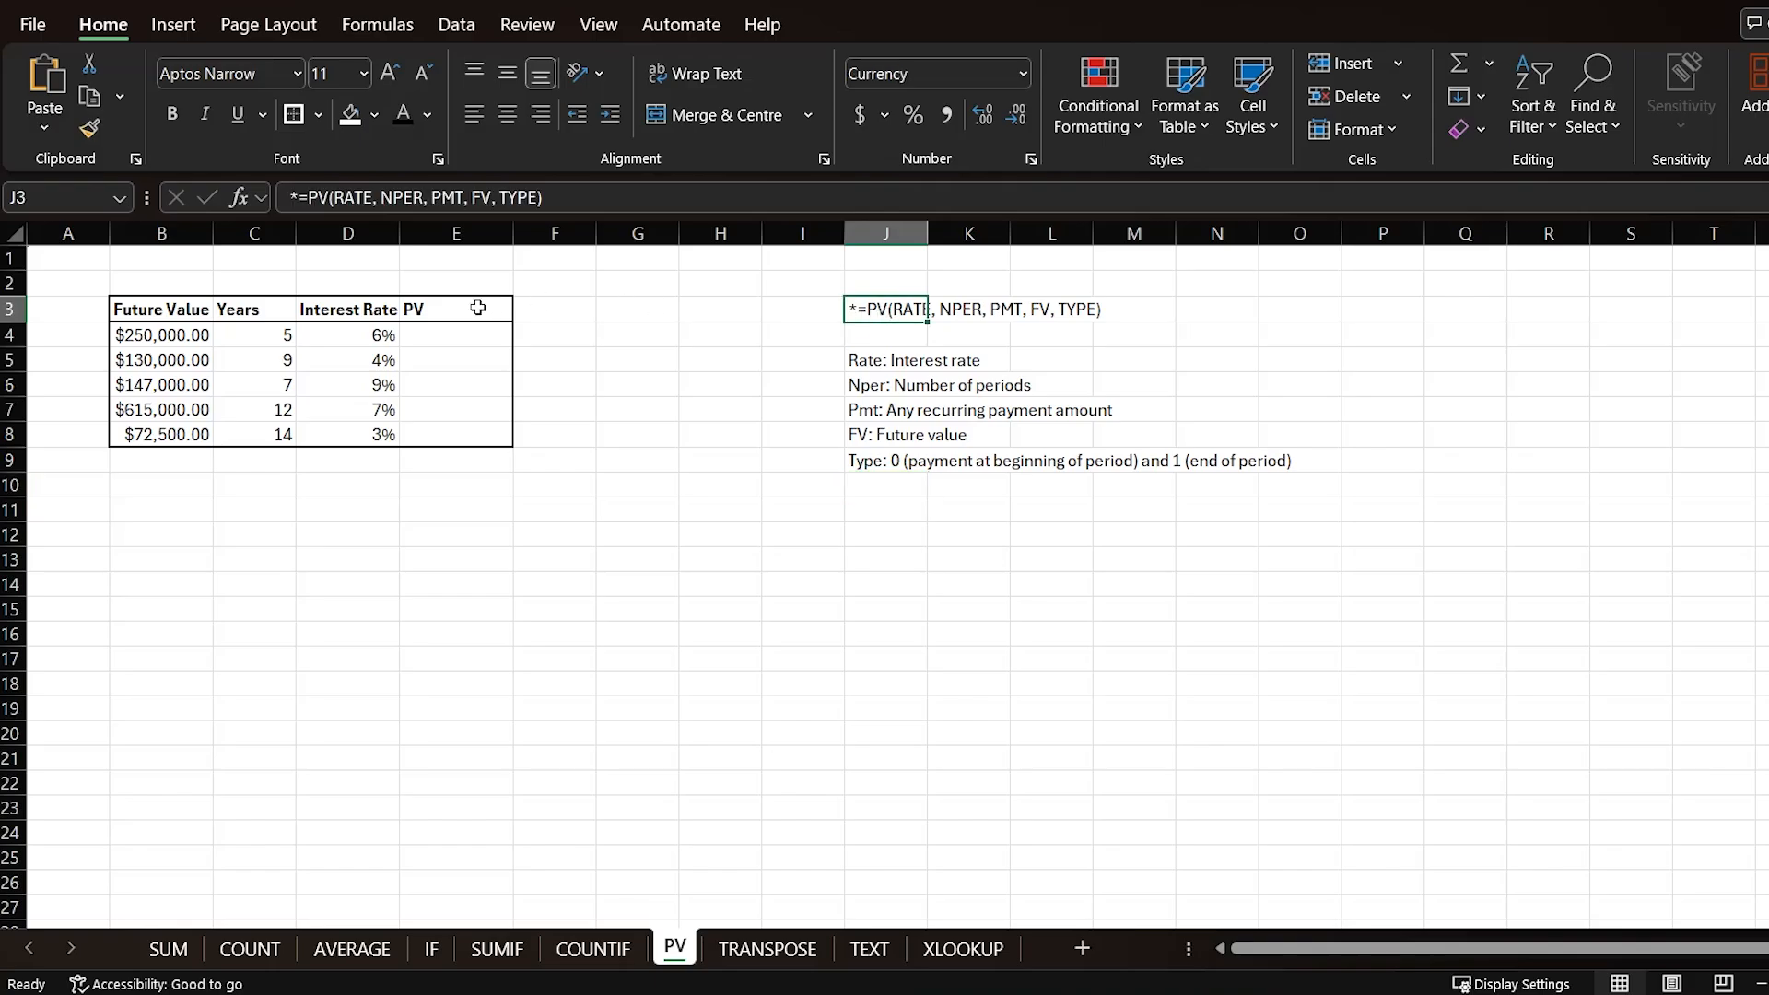
# Step: Enter =-PV(D4,C4,,B4) in the first PV cell of the table
pyautogui.click(433, 335)
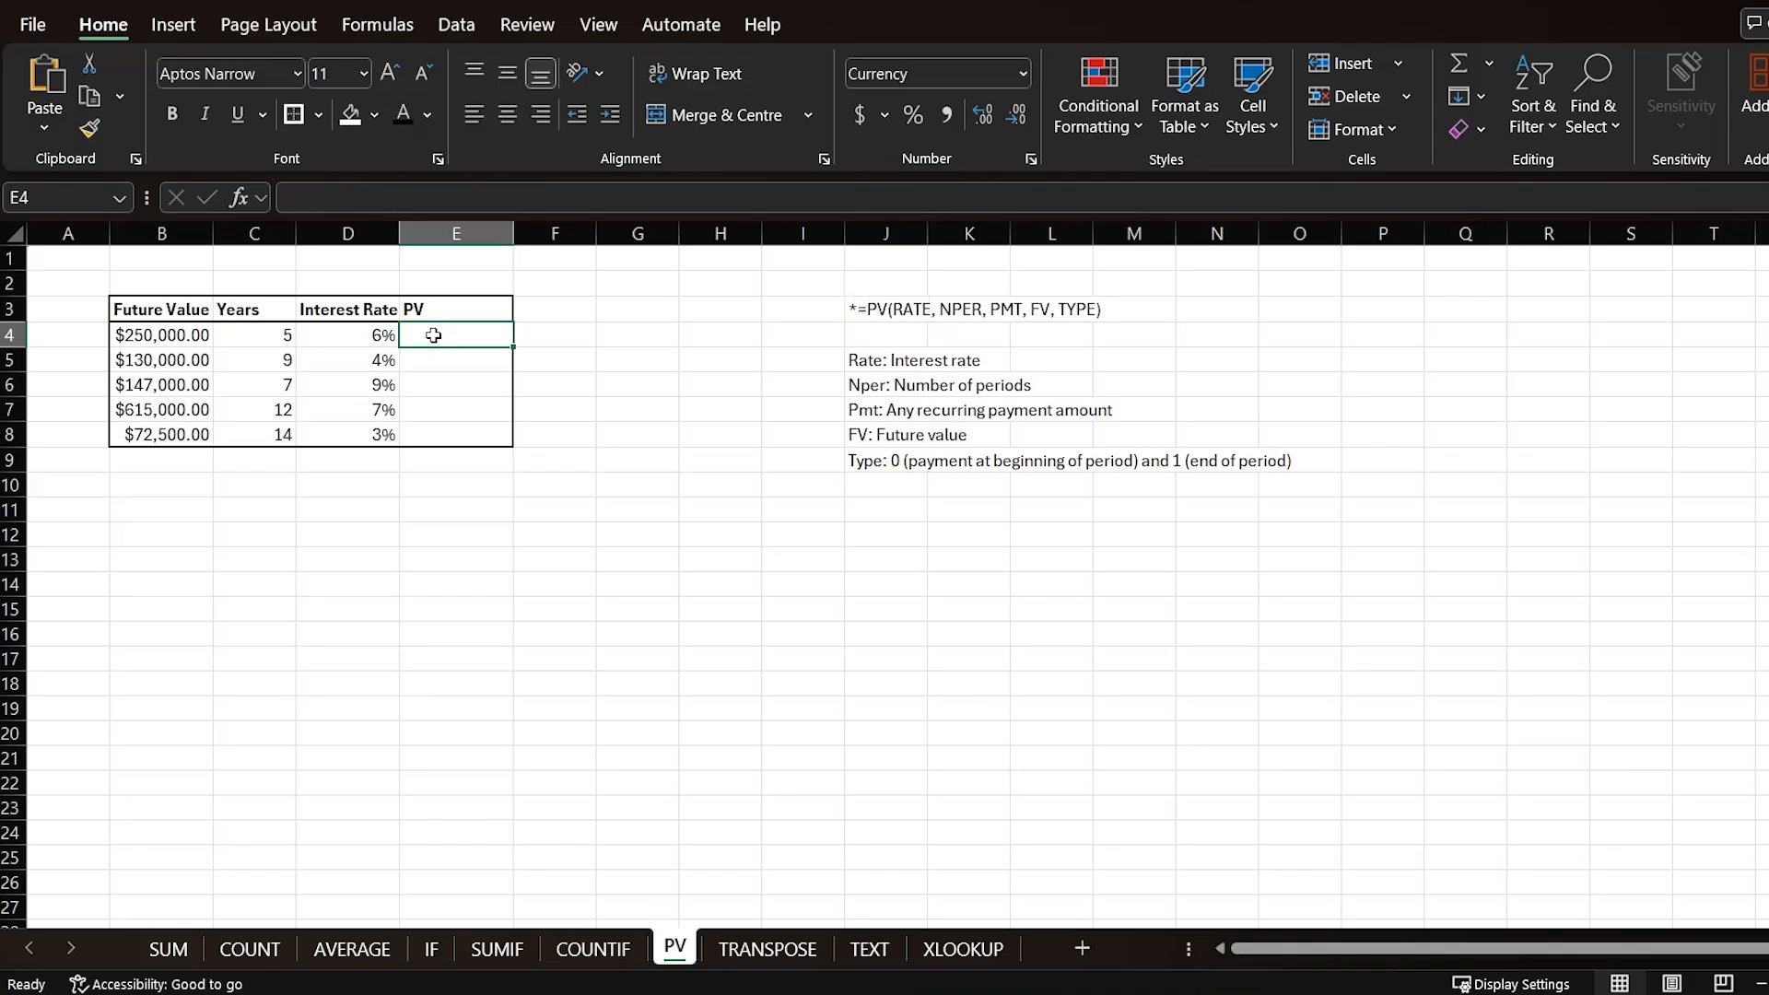
pyautogui.write('=')
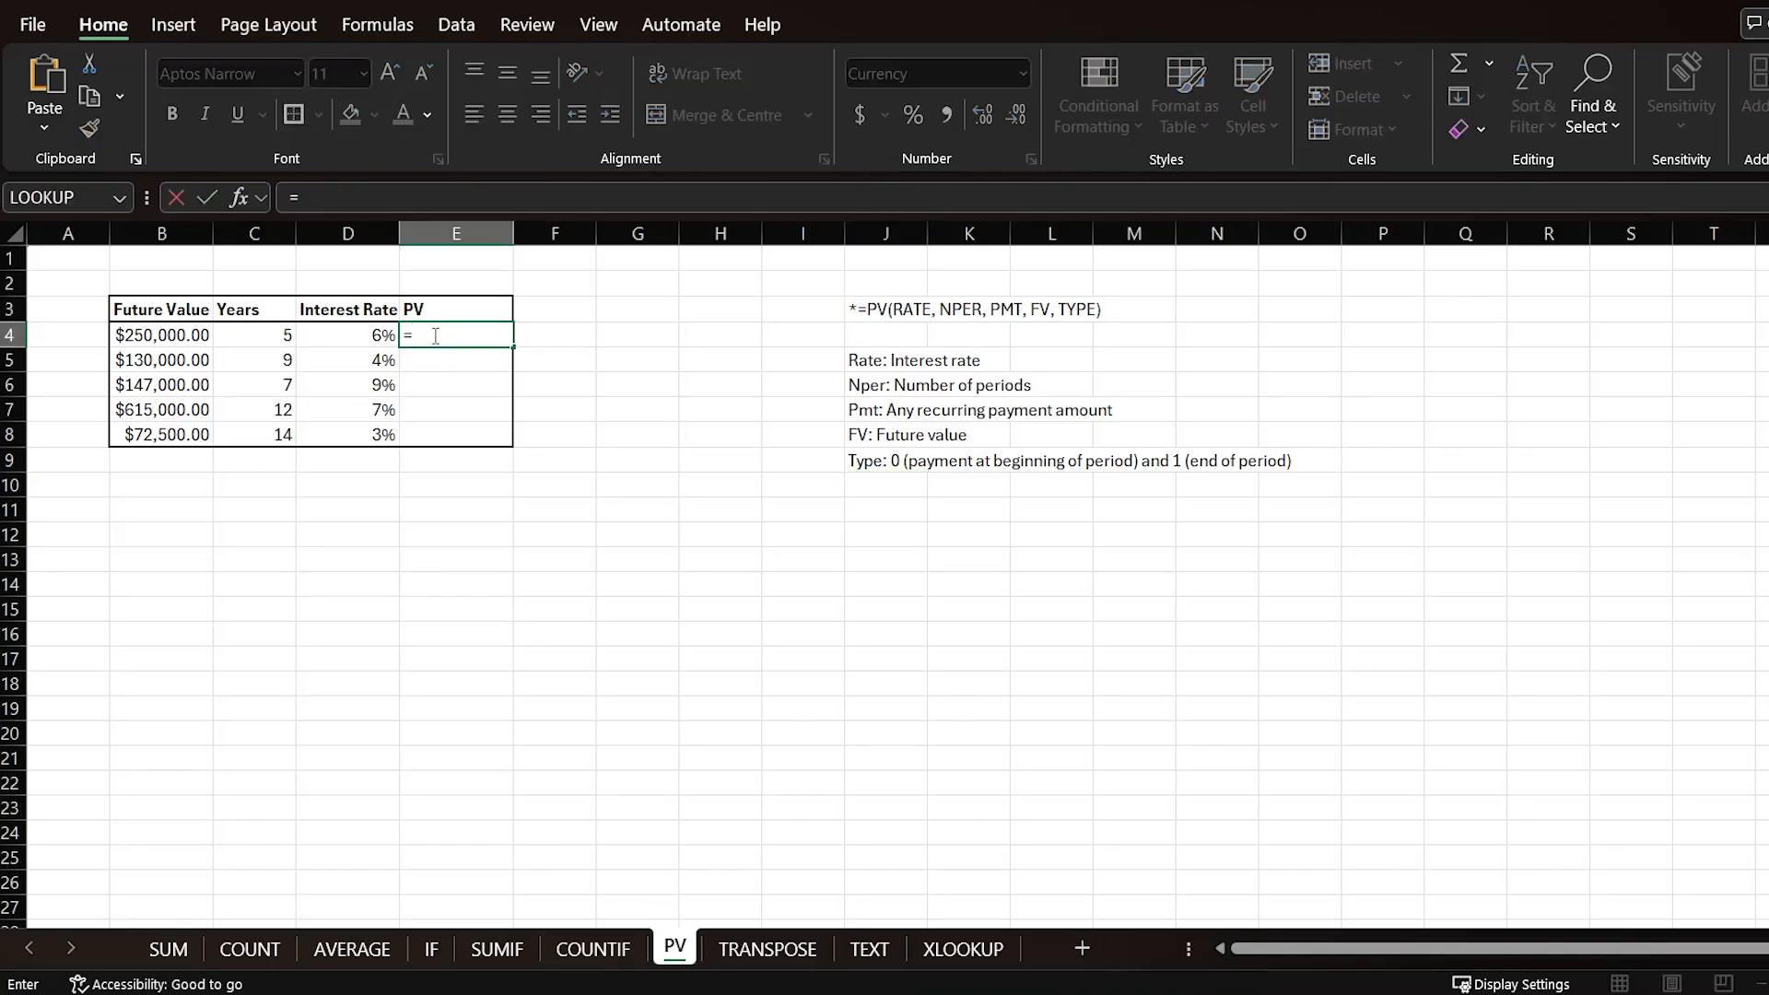
pyautogui.write('0')
pyautogui.press('BackSpace')
pyautogui.write('0')
pyautogui.press('BackSpace')
pyautogui.write('0')
pyautogui.press('BackSpace')
pyautogui.write('-PV')
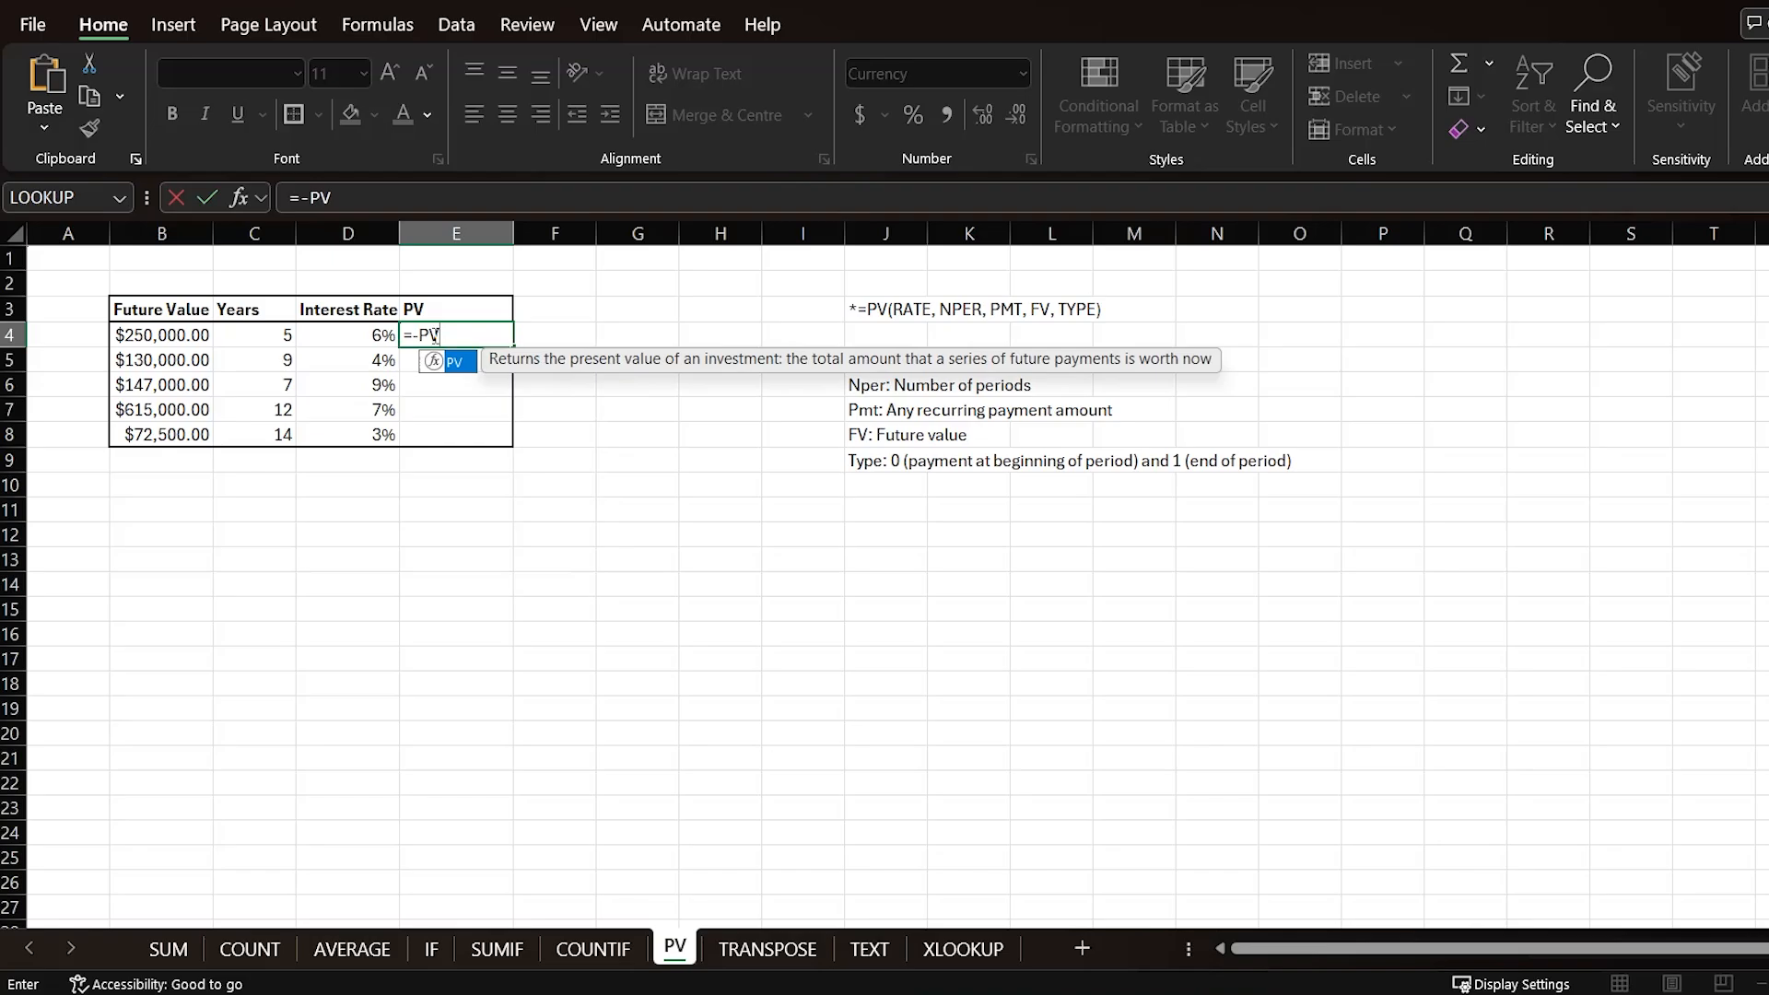
pyautogui.write('(')
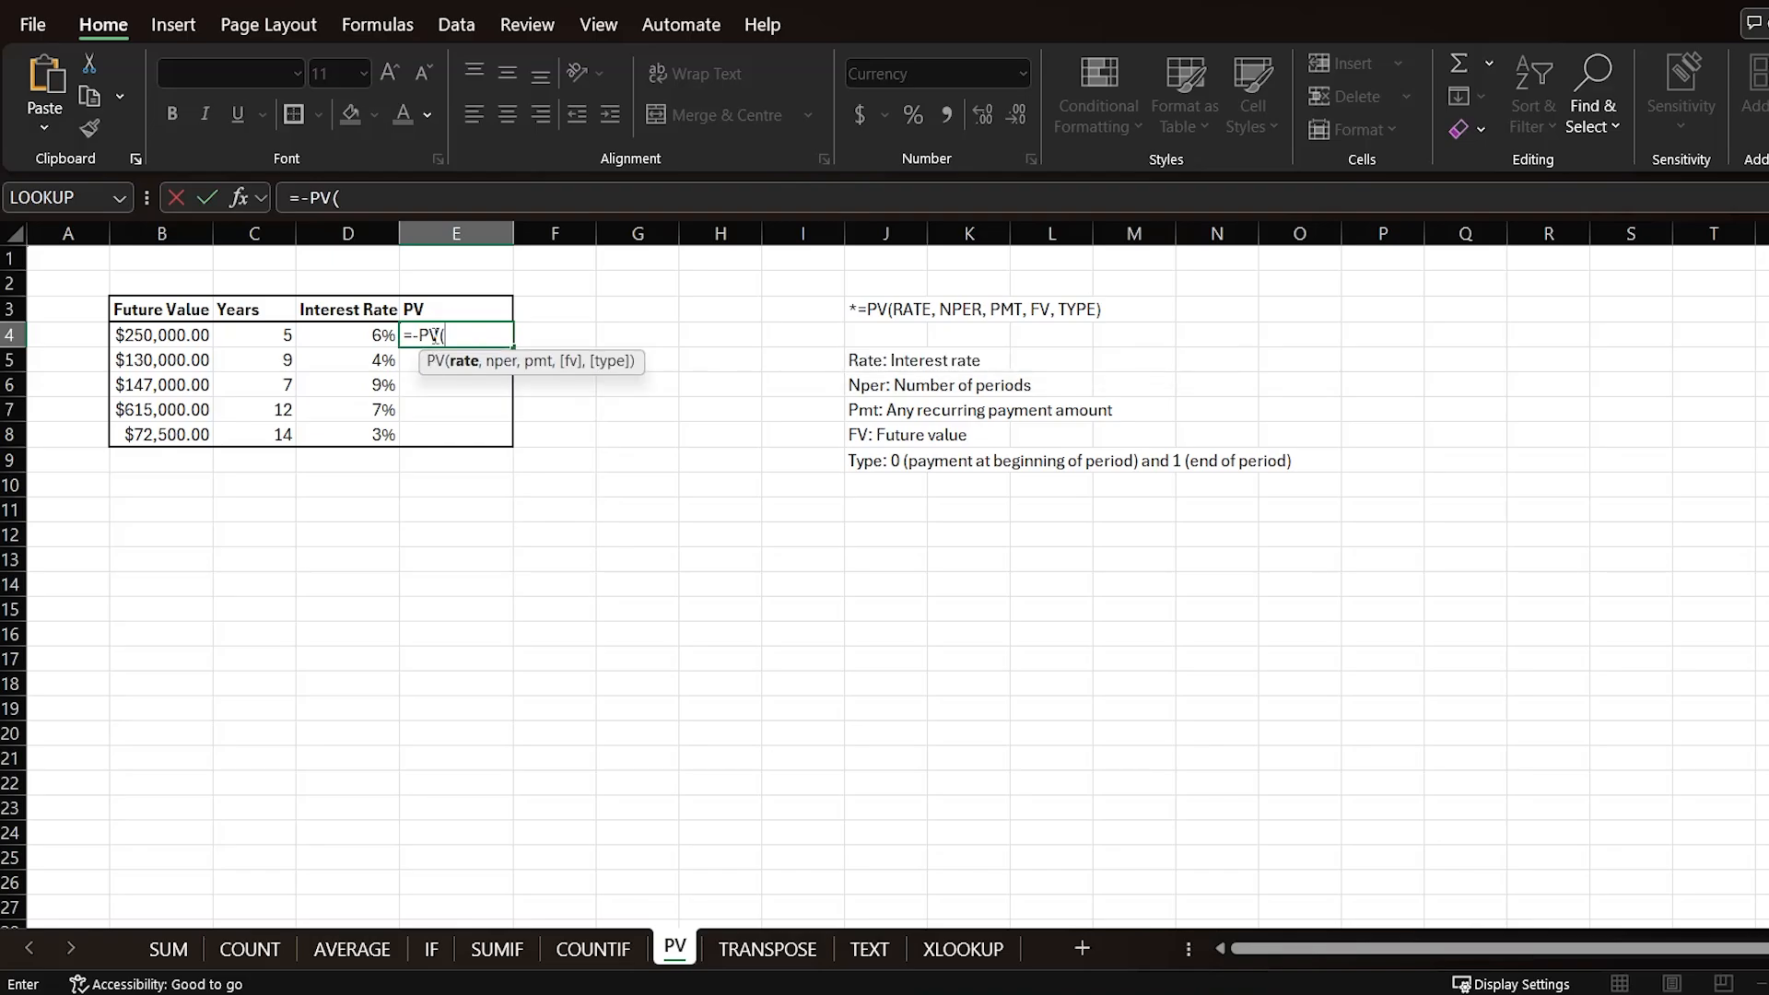
pyautogui.click(383, 334)
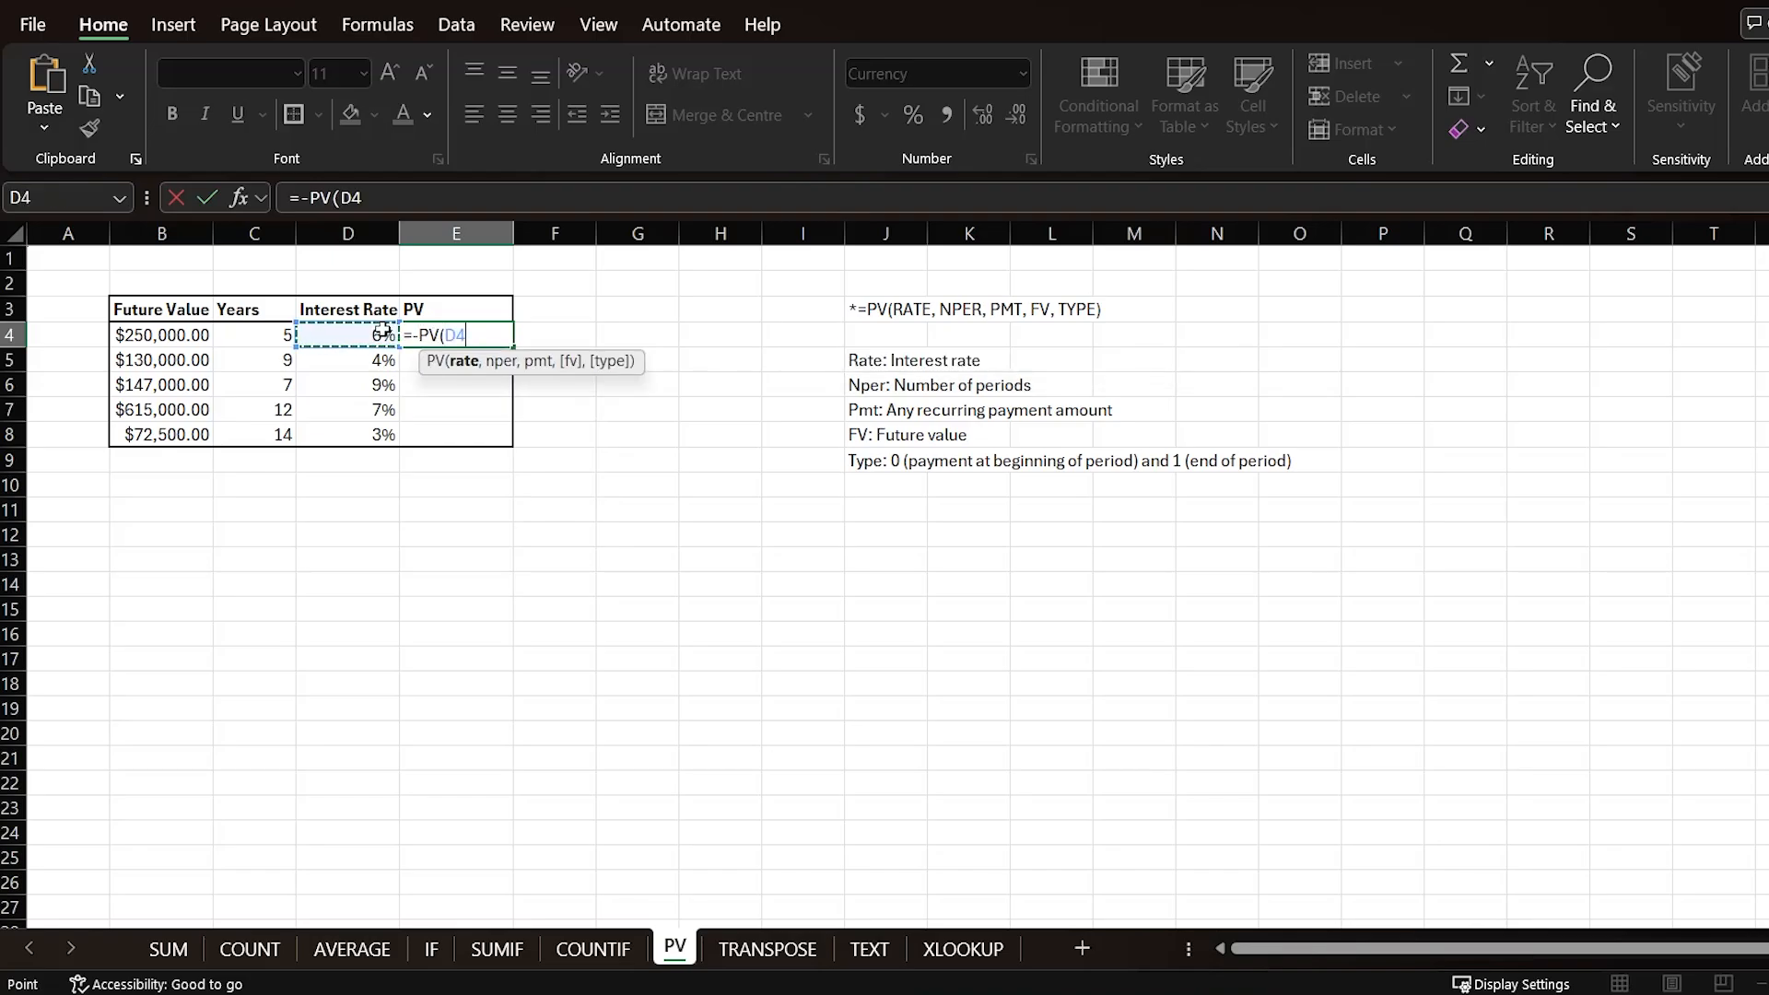
pyautogui.write(',')
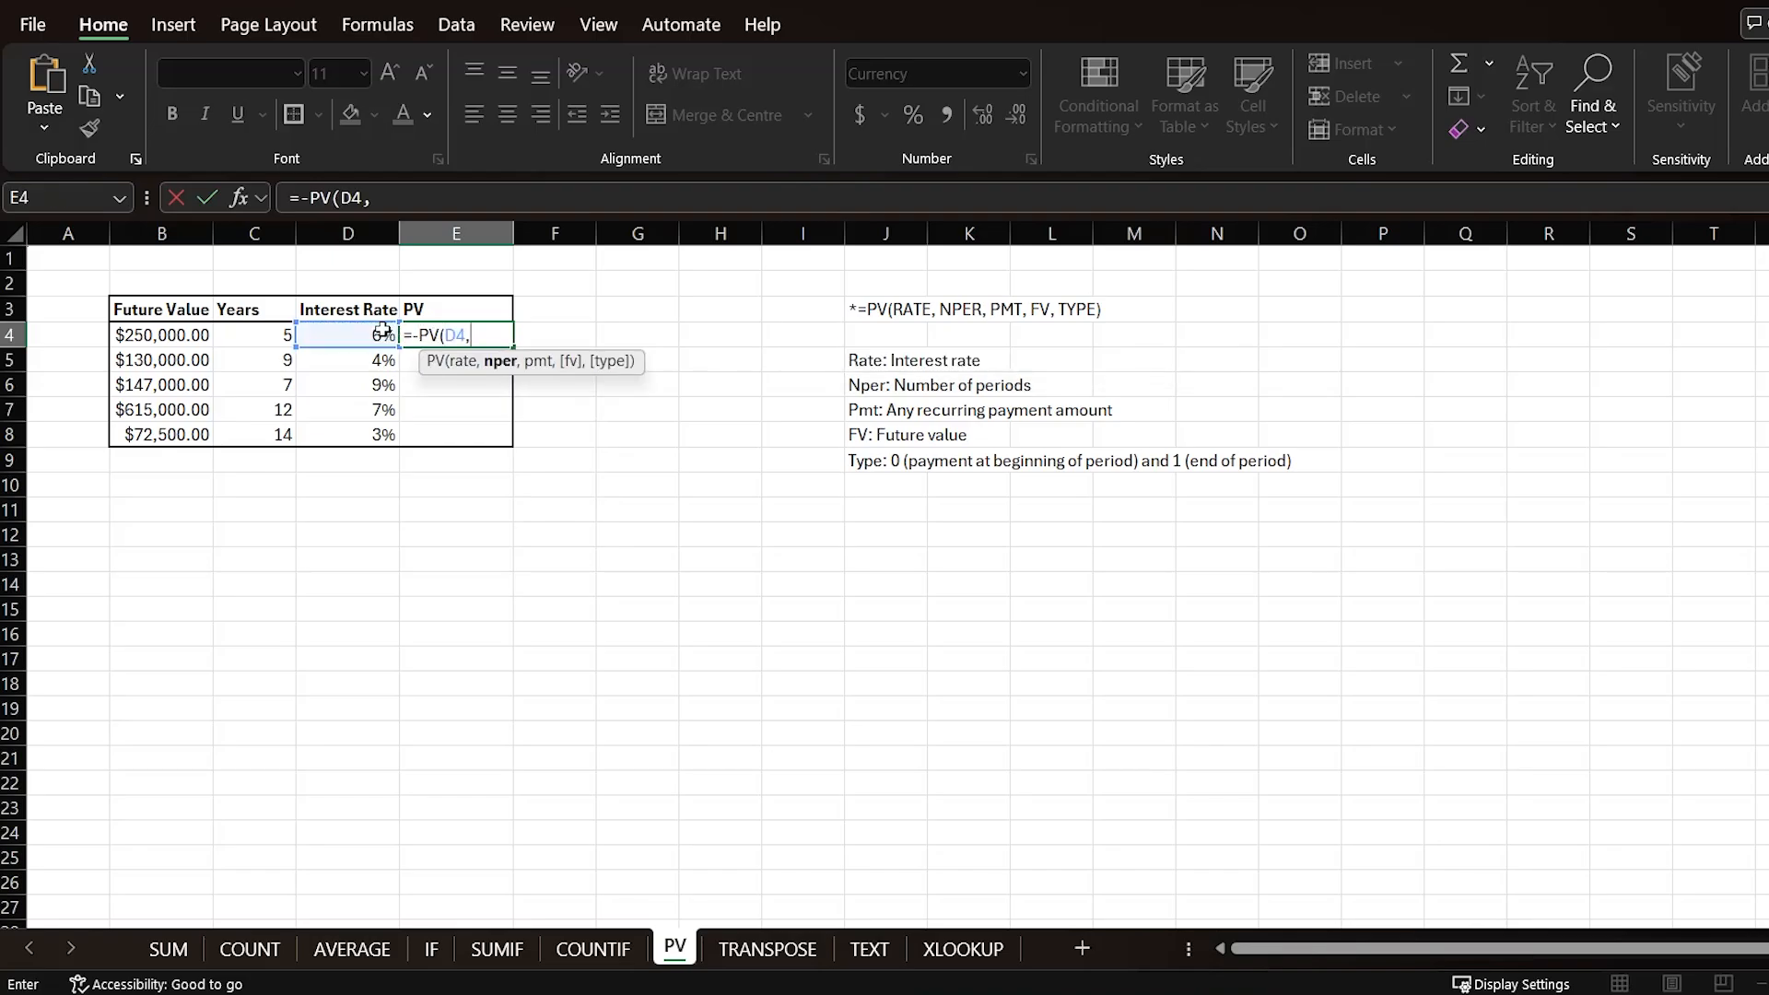
pyautogui.click(263, 335)
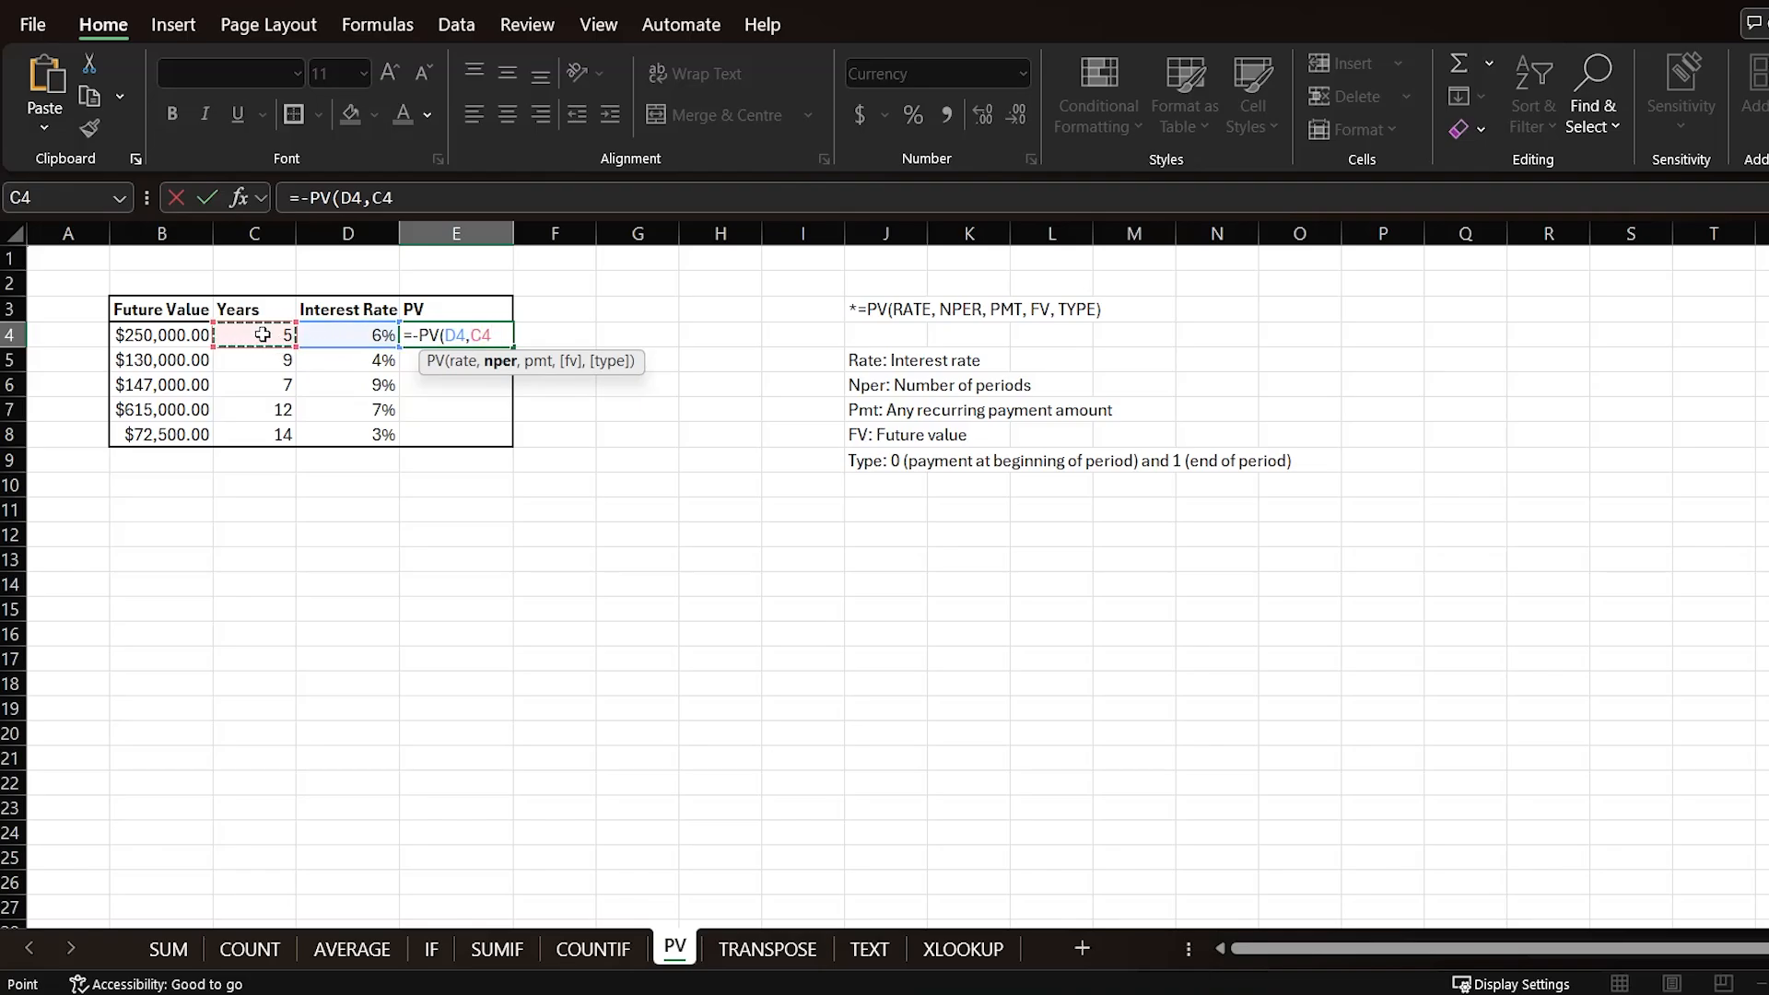
pyautogui.write(',,')
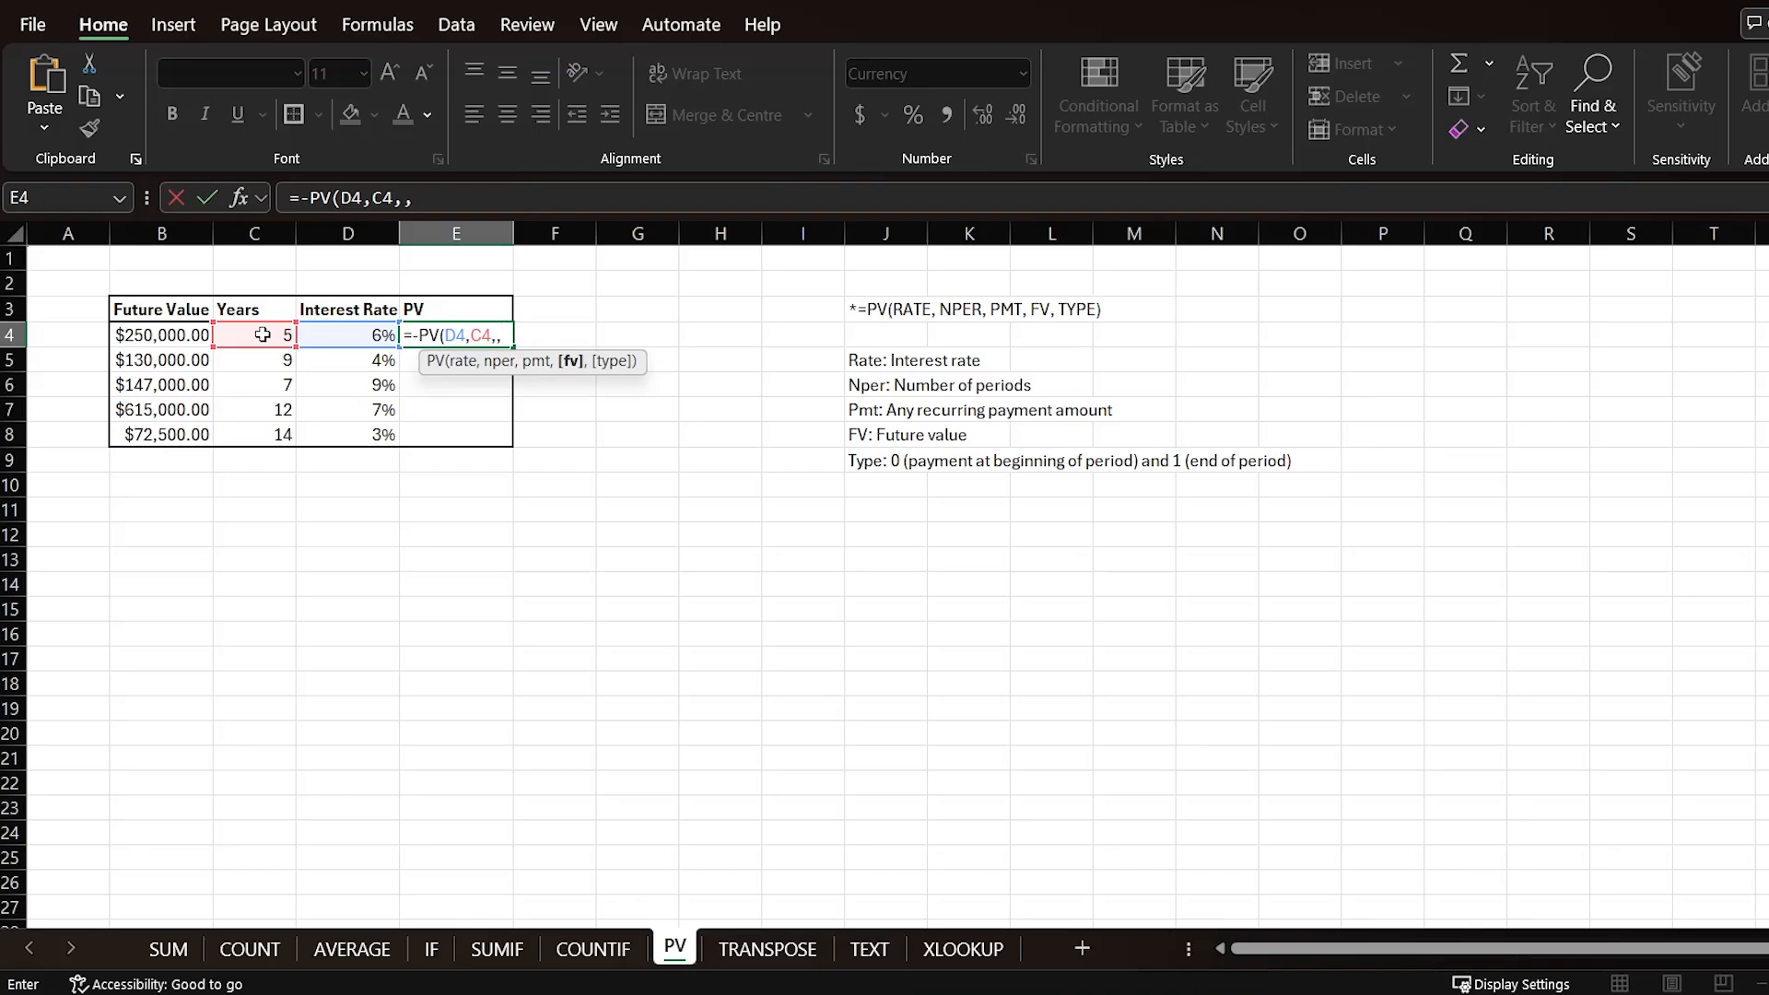
pyautogui.click(179, 334)
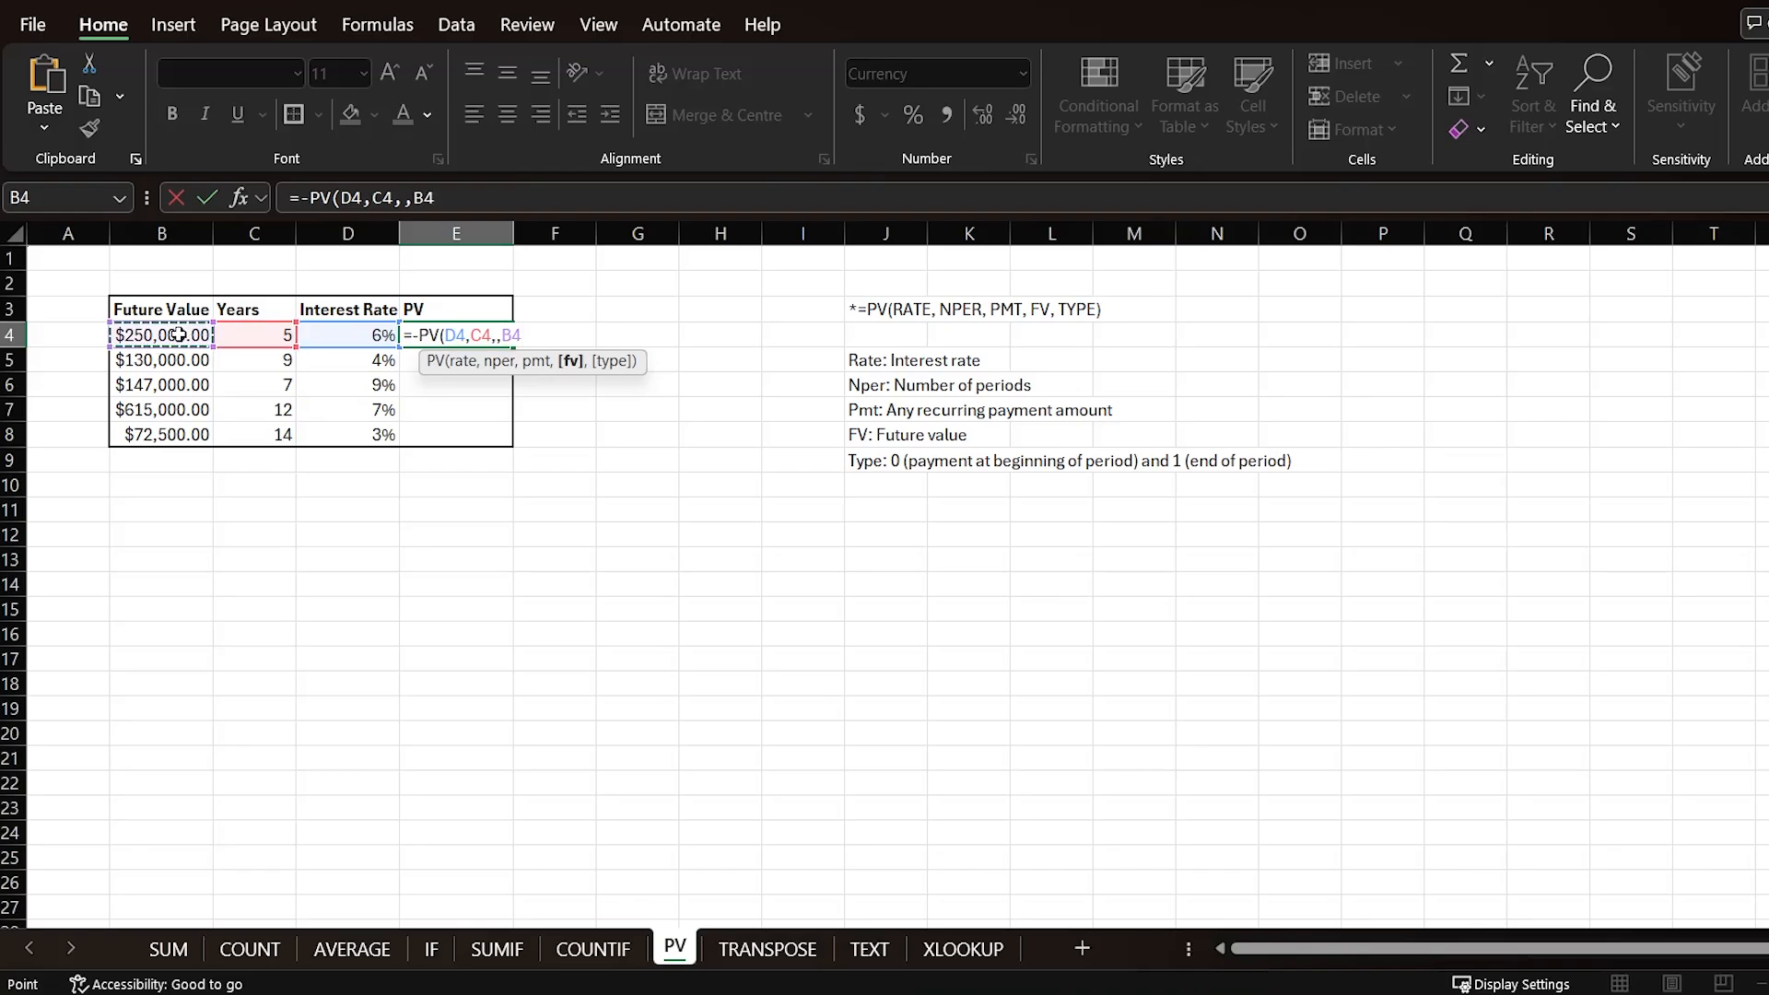
pyautogui.press('Return')
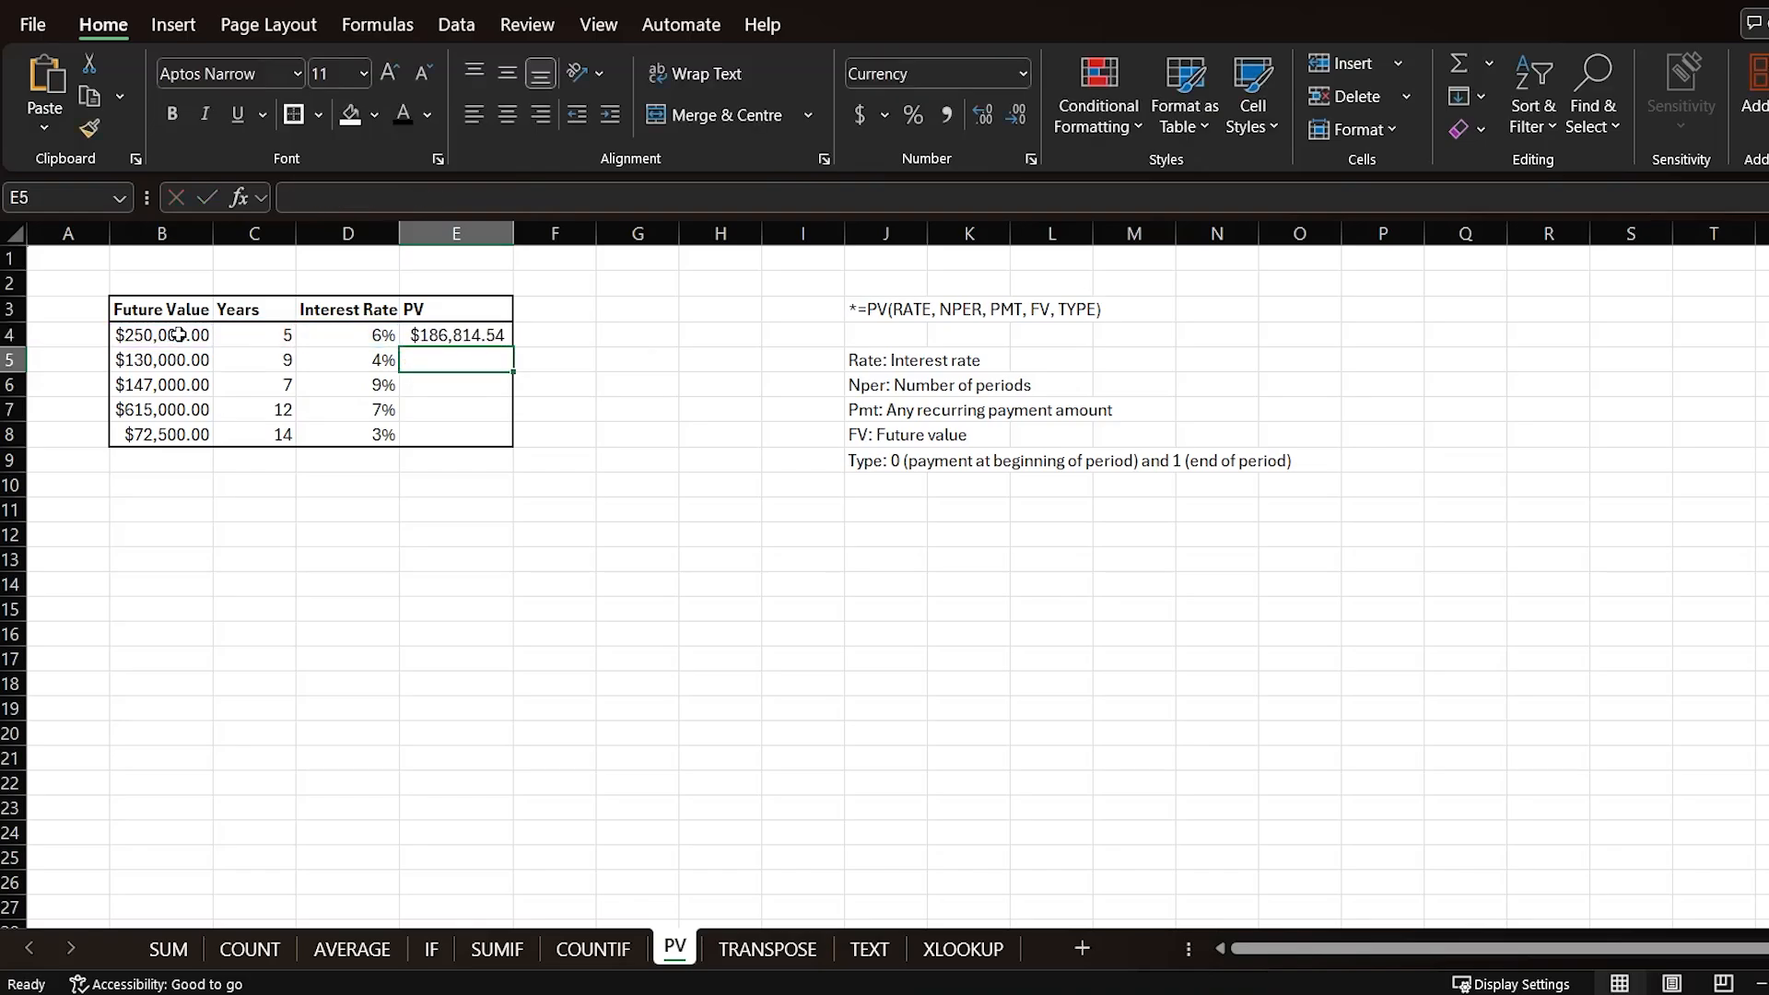
# Step: Fill the PV formula down through row 8 without copying formatting
pyautogui.click(471, 335)
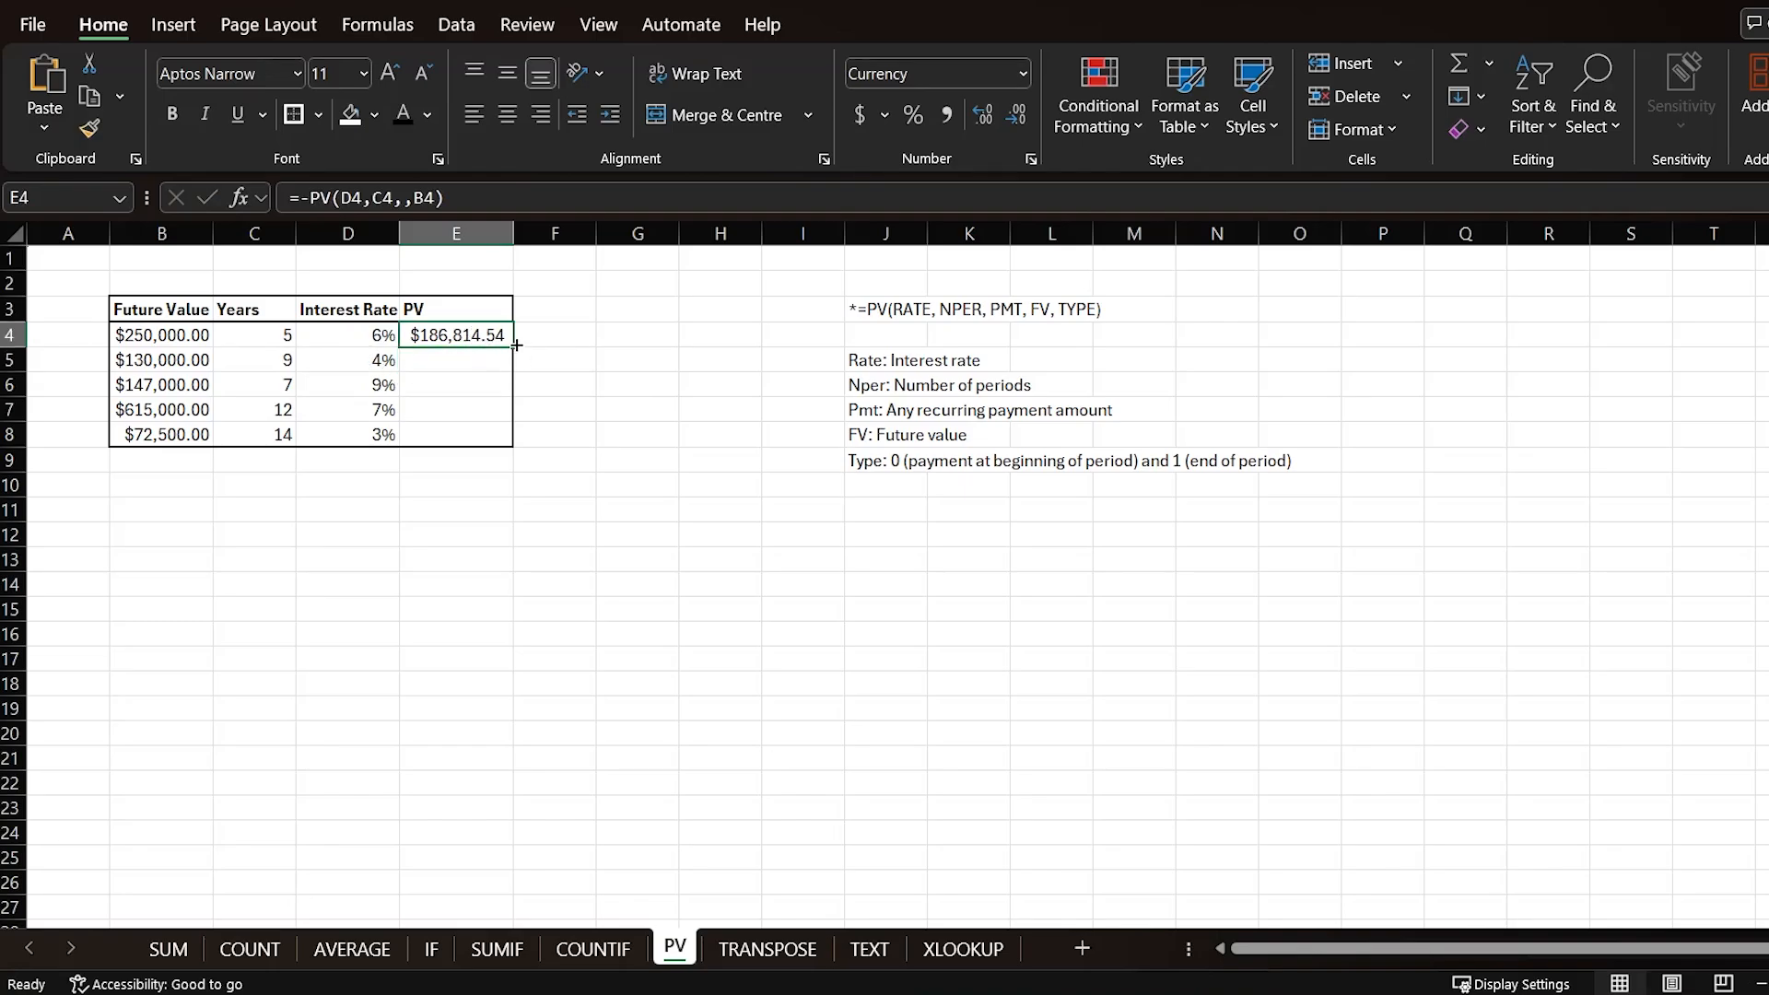
pyautogui.doubleClick(516, 345)
pyautogui.click(532, 468)
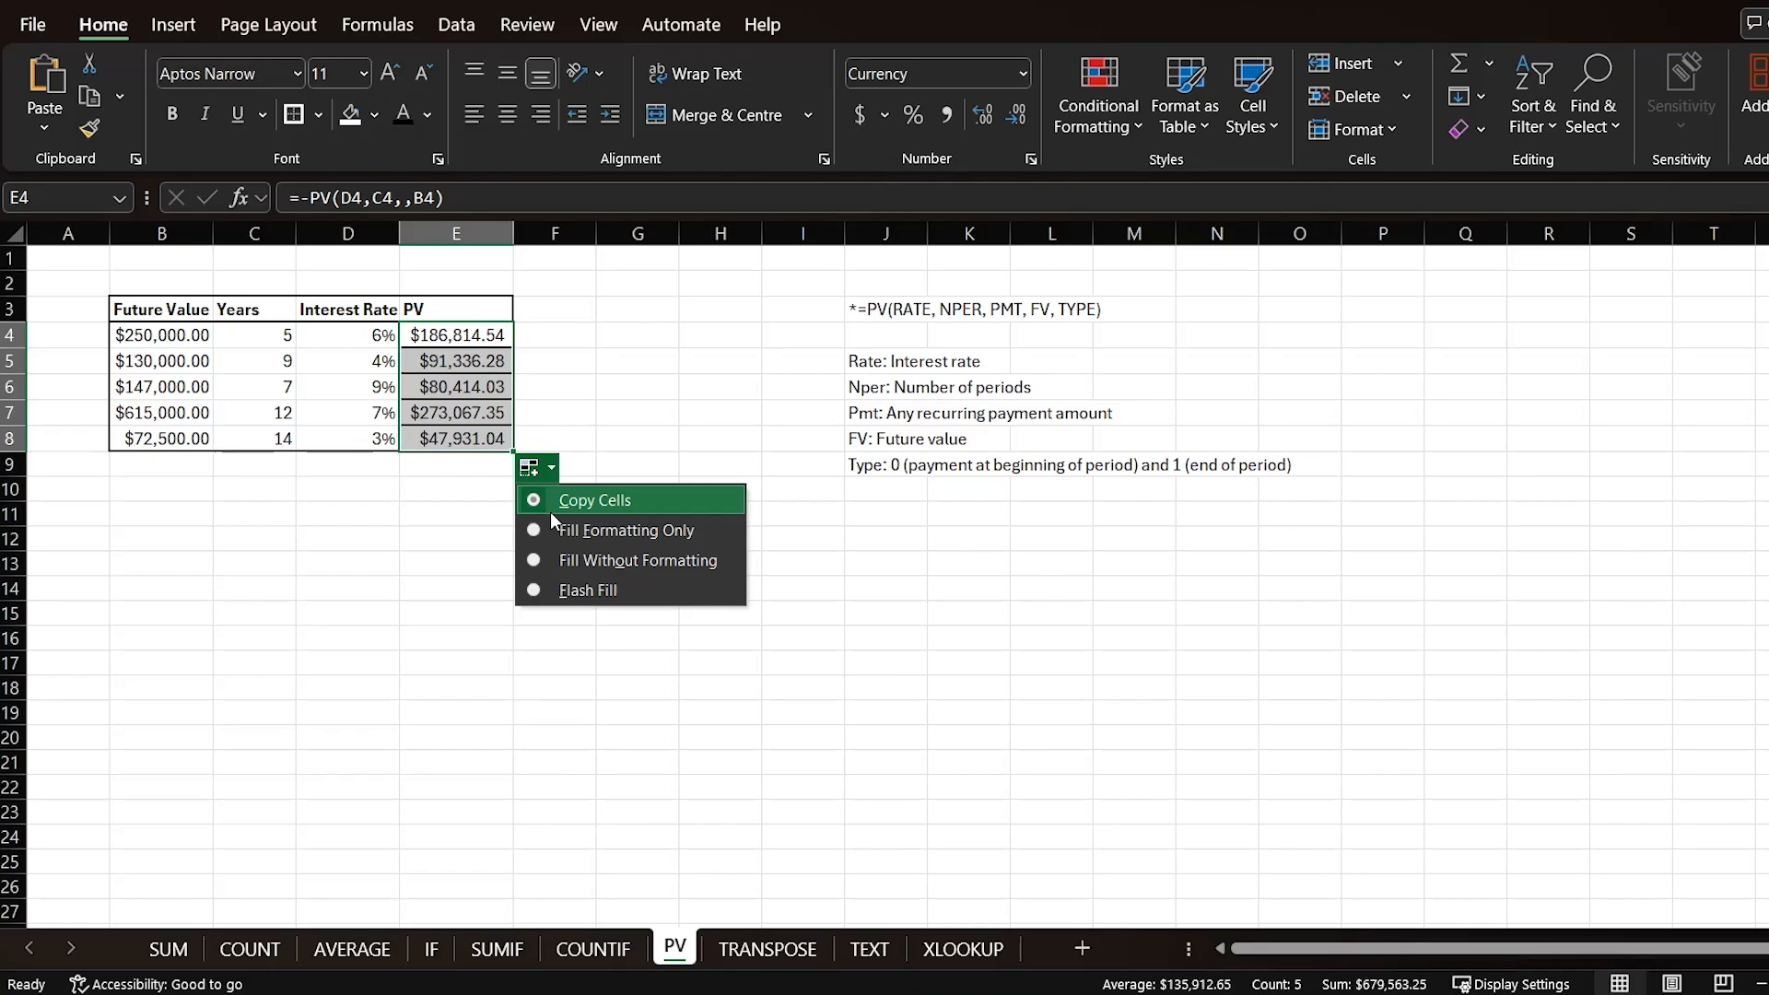
pyautogui.click(559, 560)
pyautogui.click(440, 499)
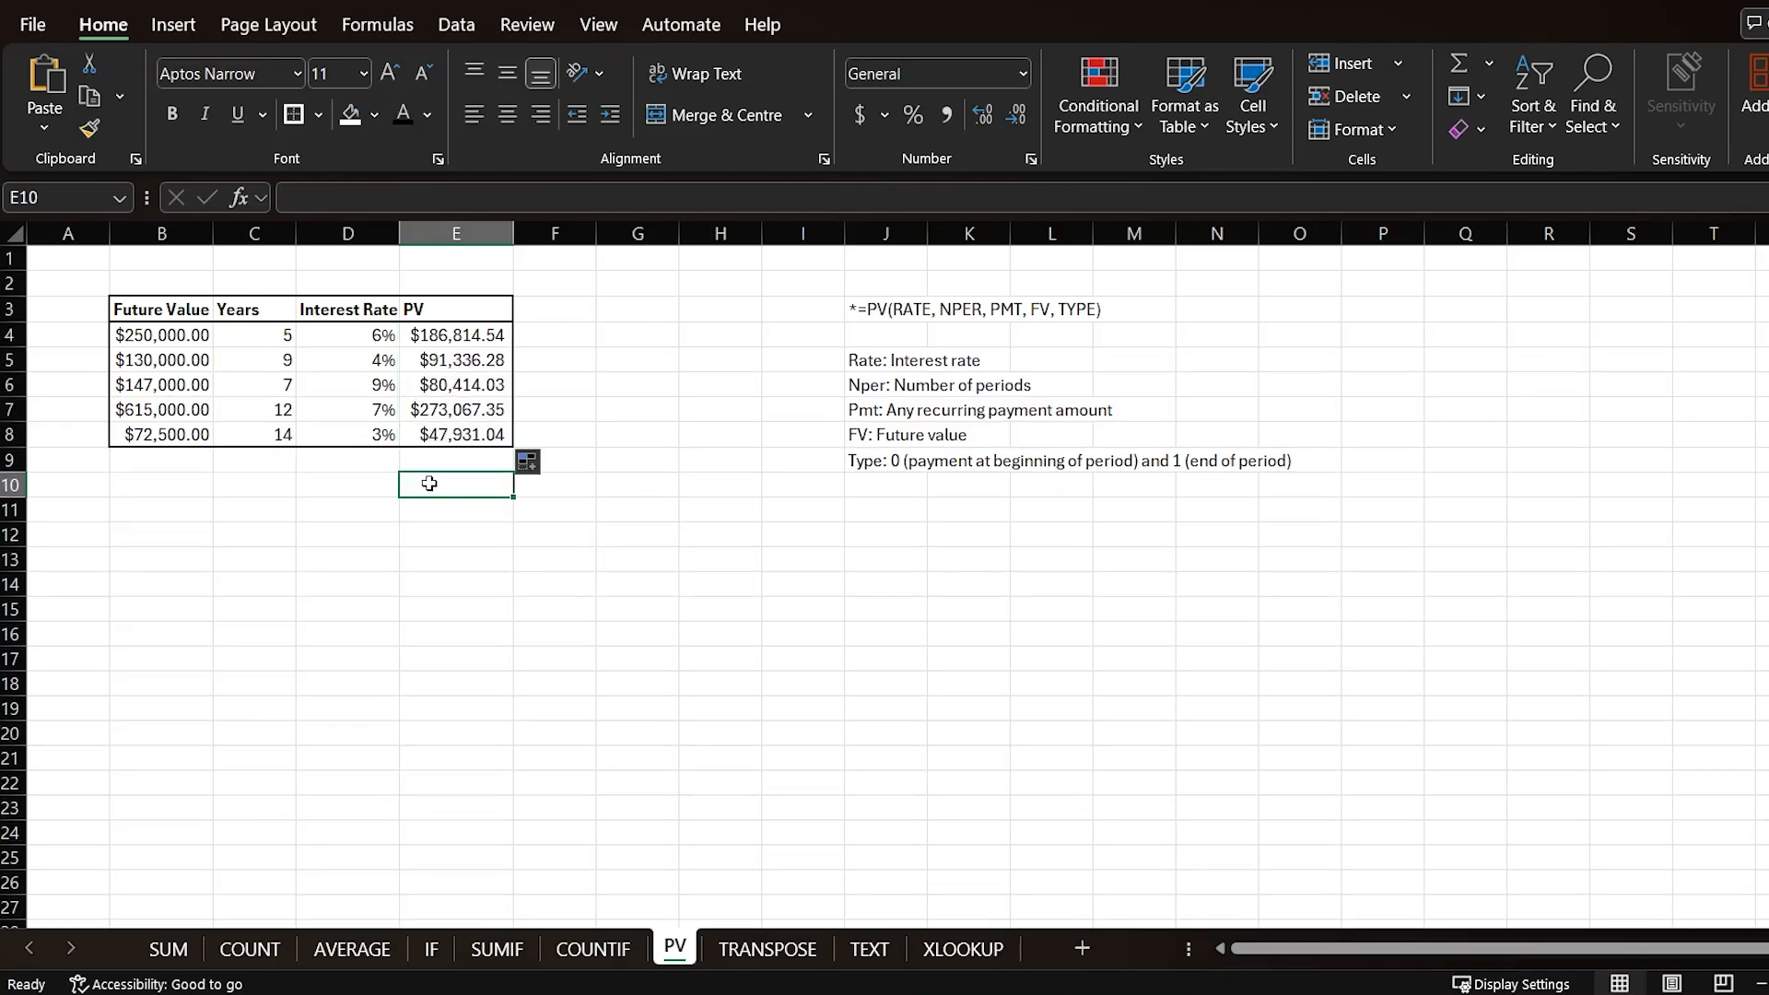
# Step: Change the first row's interest rate to 10%
pyautogui.click(366, 333)
pyautogui.write('1')
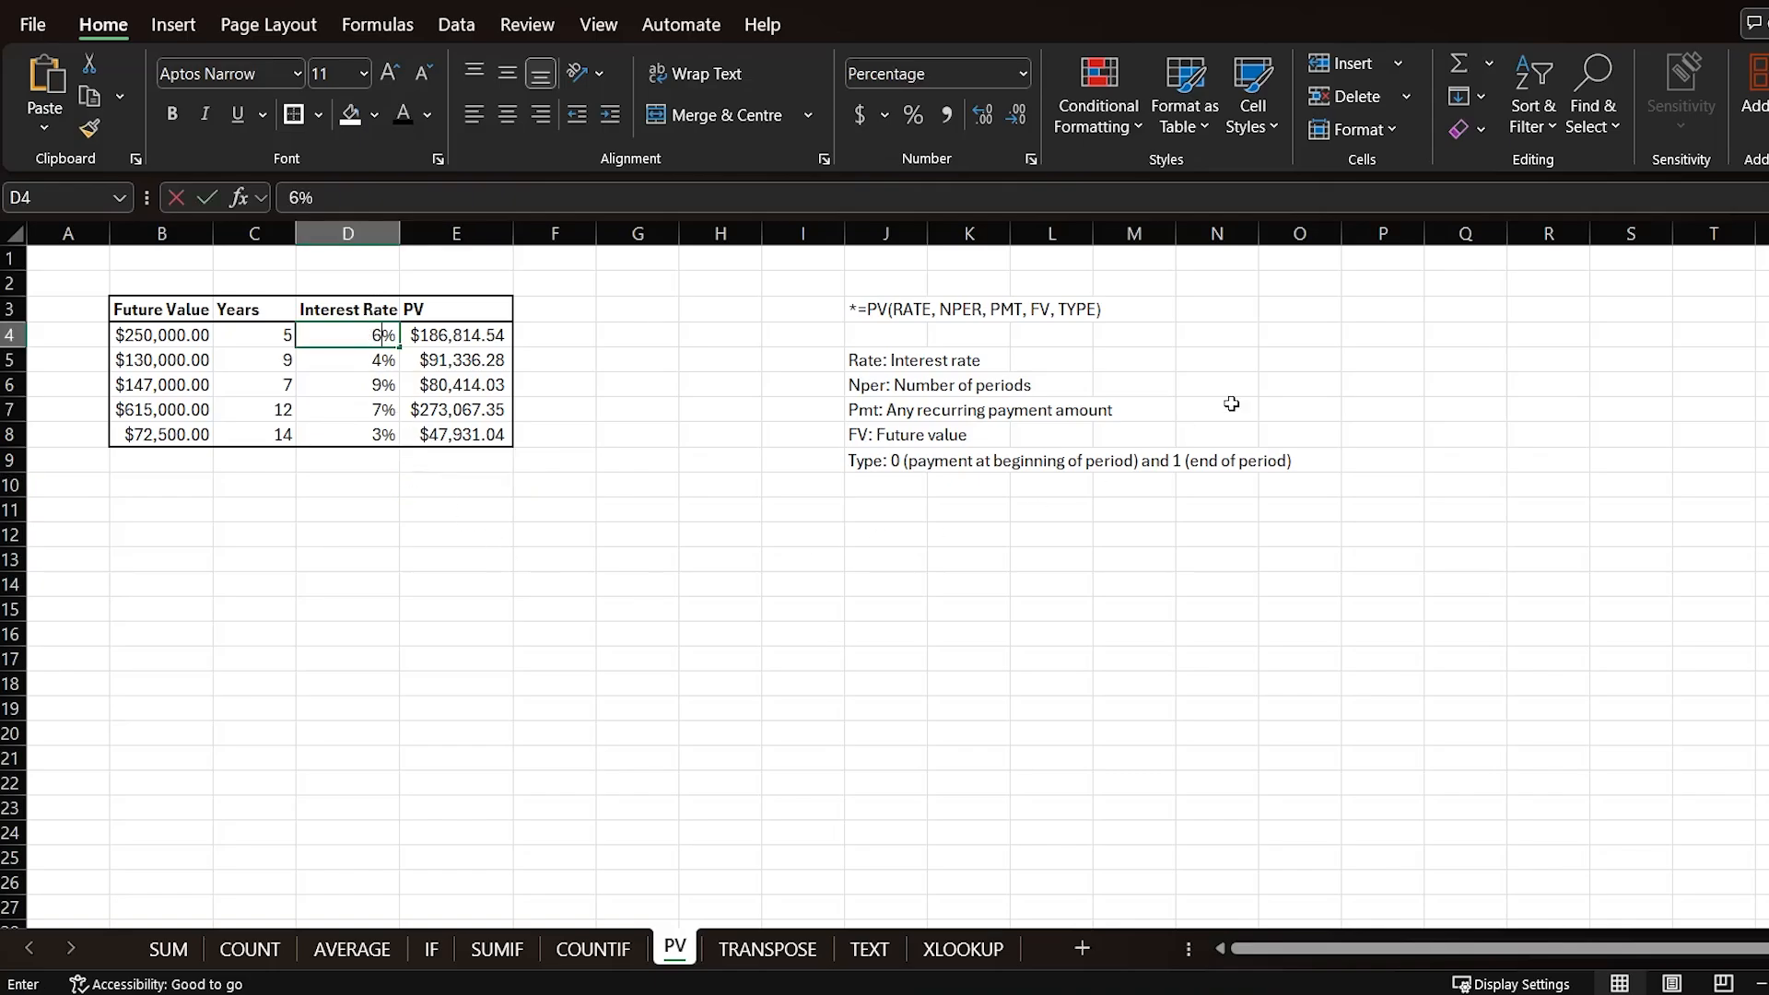
pyautogui.write('0')
pyautogui.press('Return')
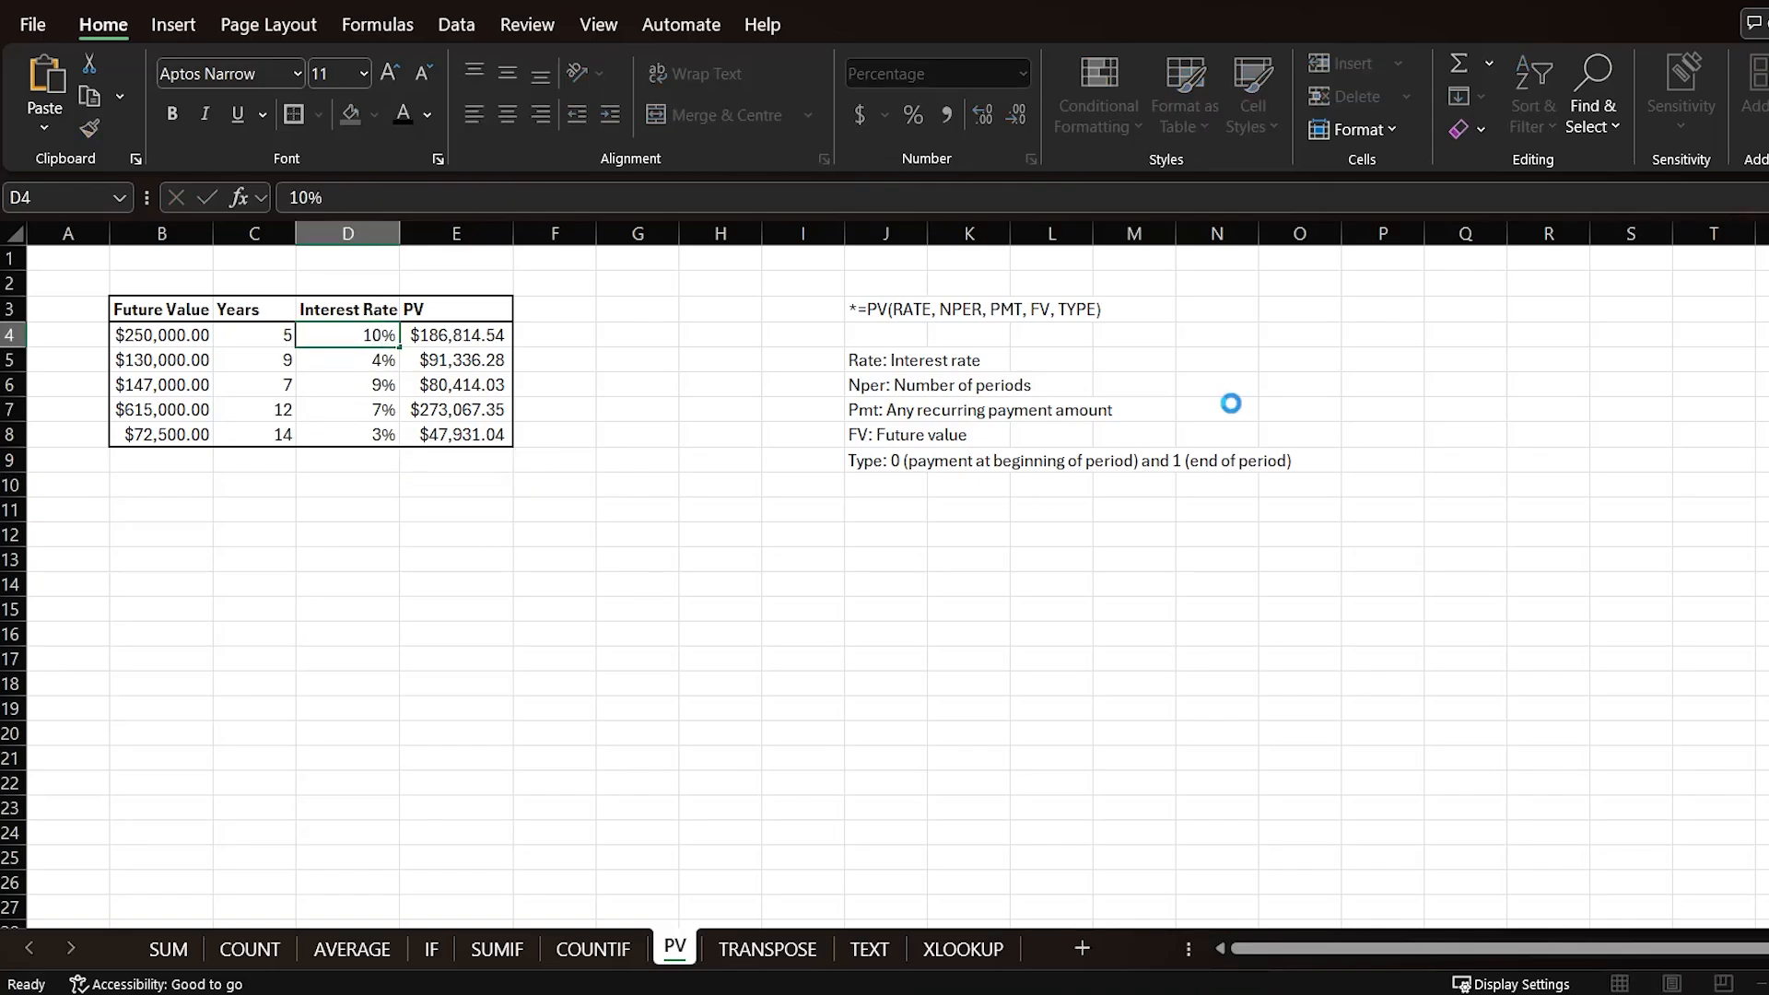
# Step: Change the first row's years to 10
pyautogui.click(361, 484)
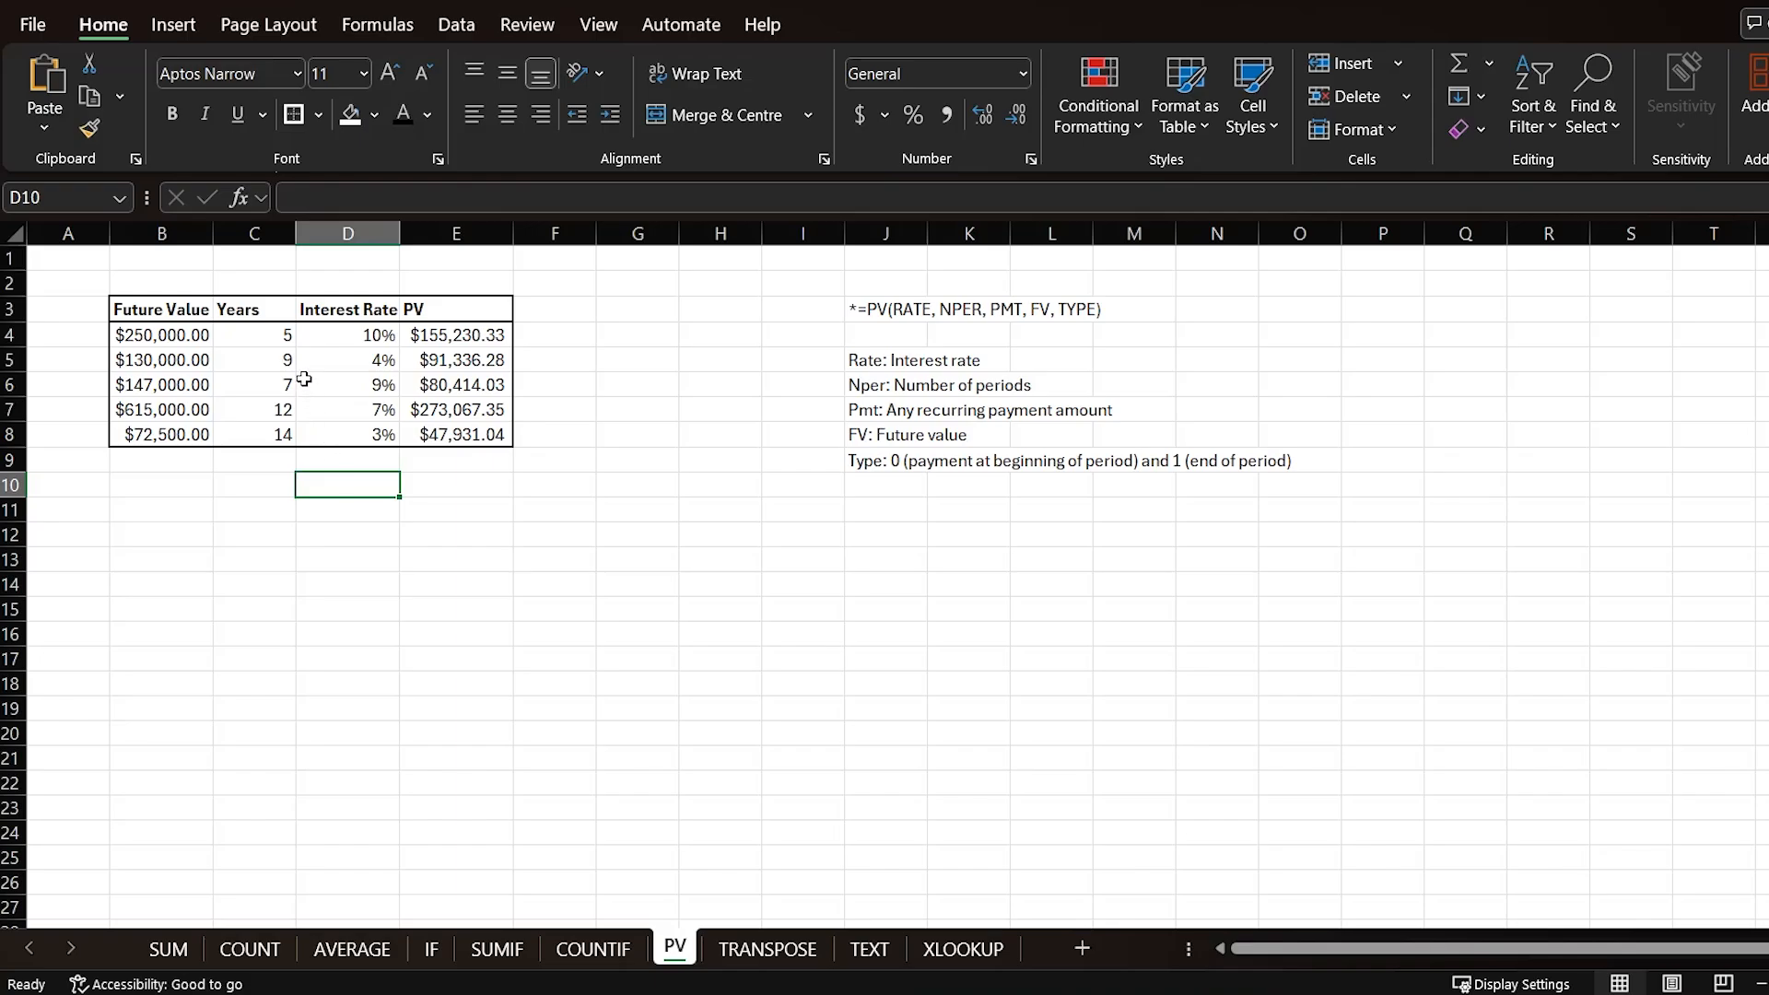
pyautogui.click(279, 326)
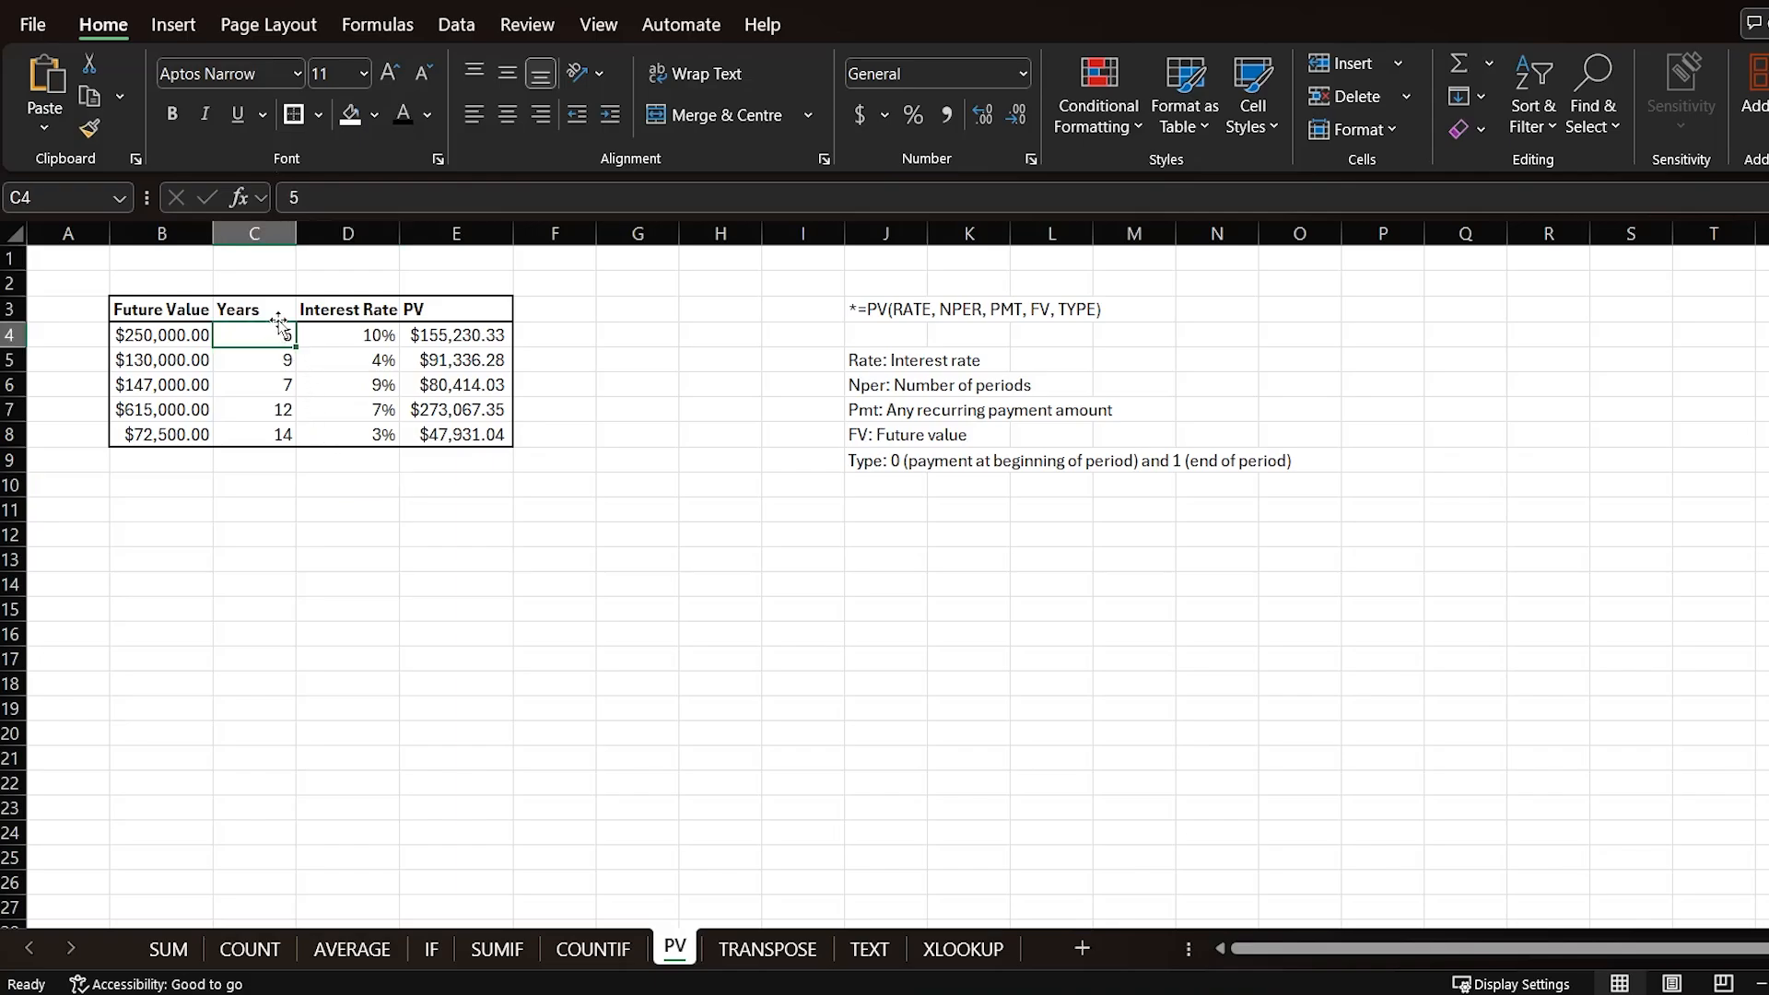
pyautogui.write('10')
pyautogui.press('Return')
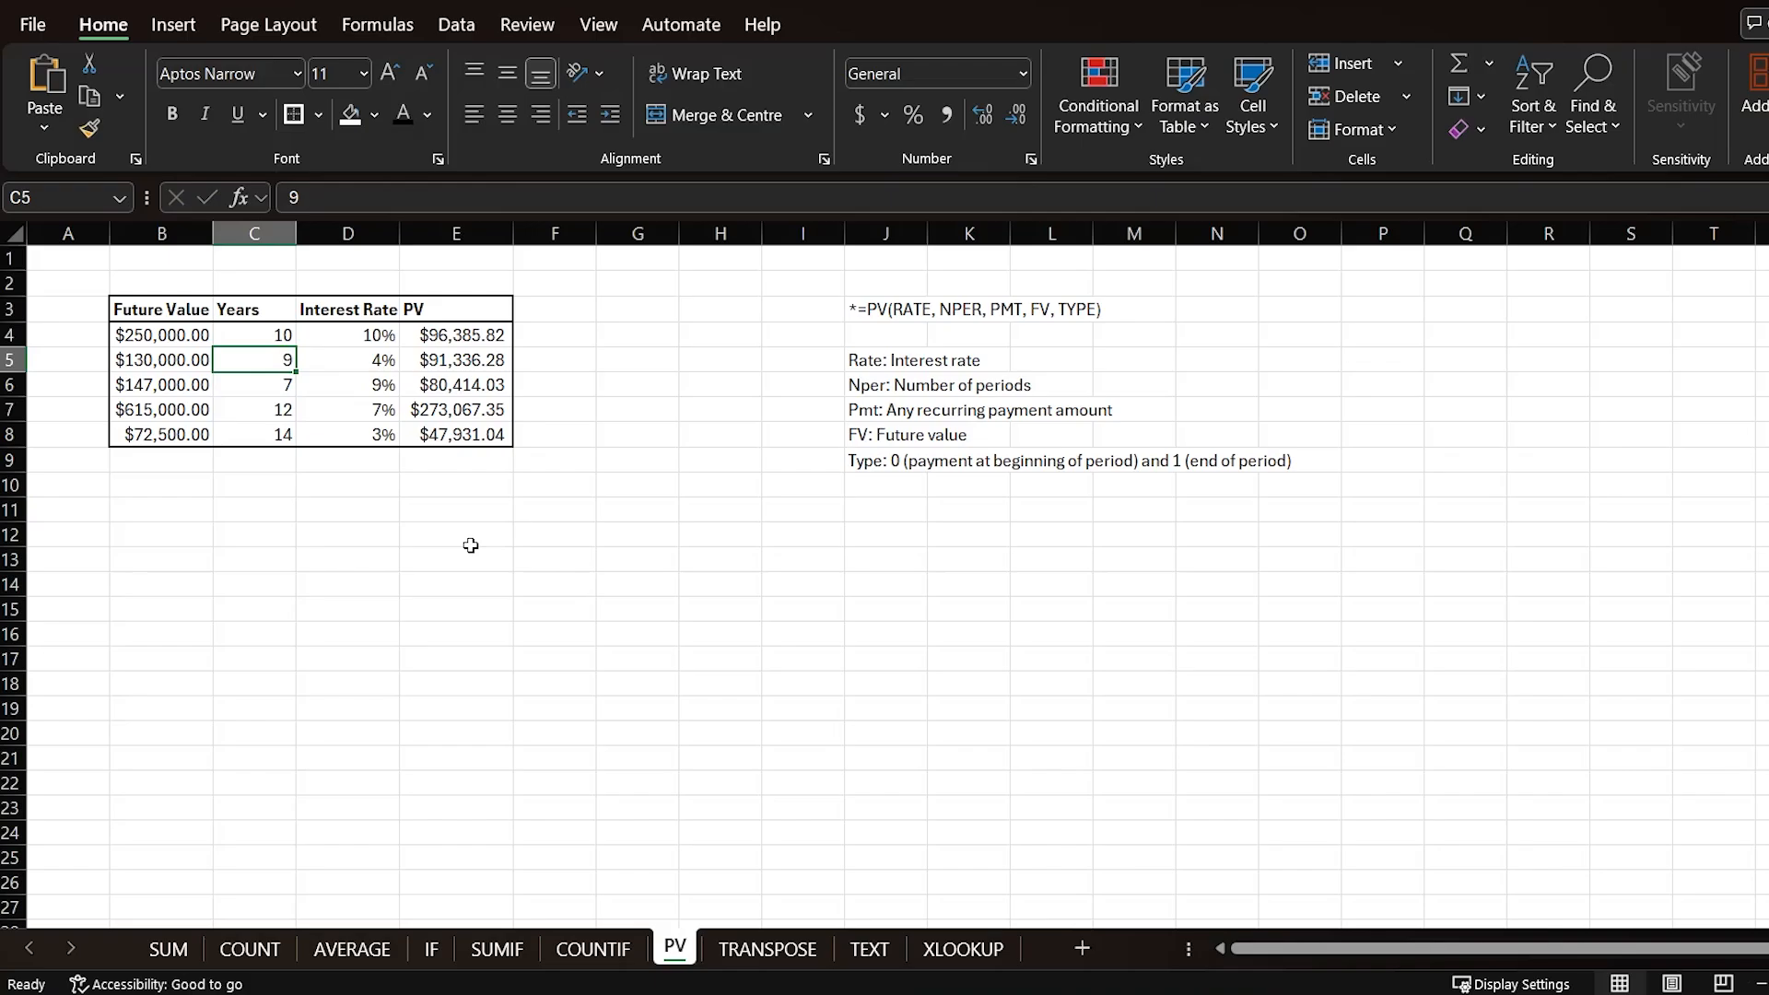
pyautogui.click(346, 488)
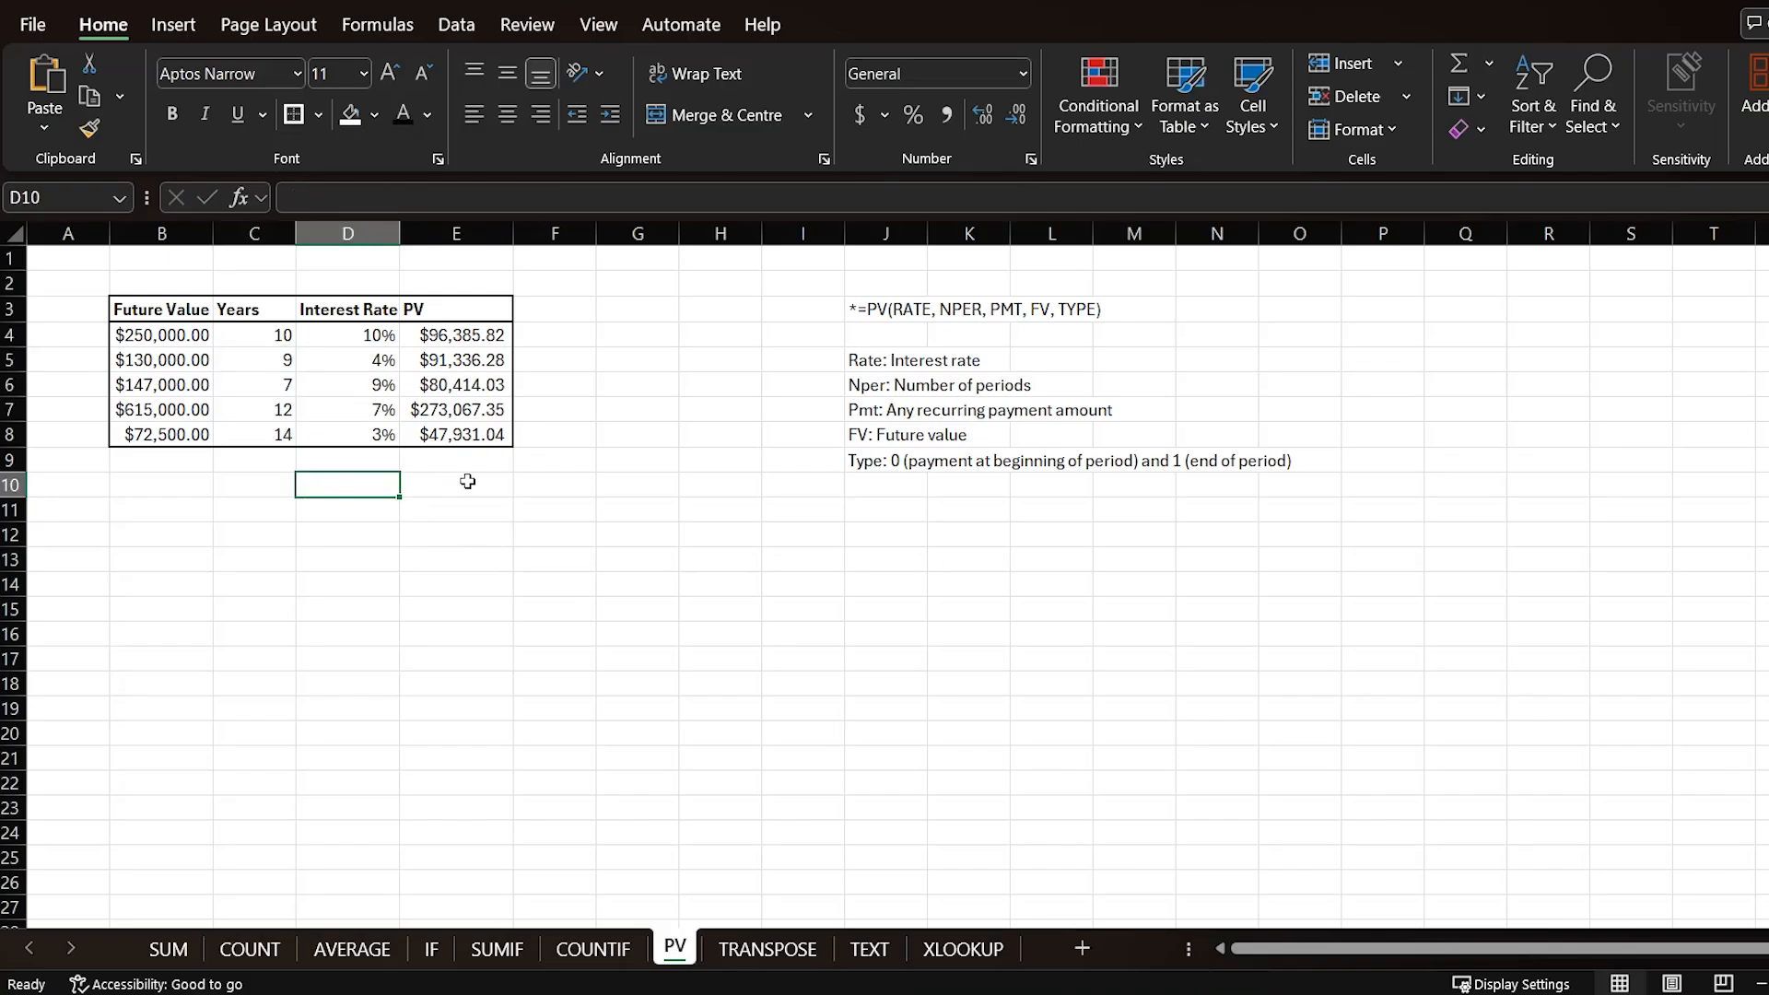
# Step: Open the TRANSPOSE sheet and examine the monthly expense table's month headers and category rows
pyautogui.click(649, 485)
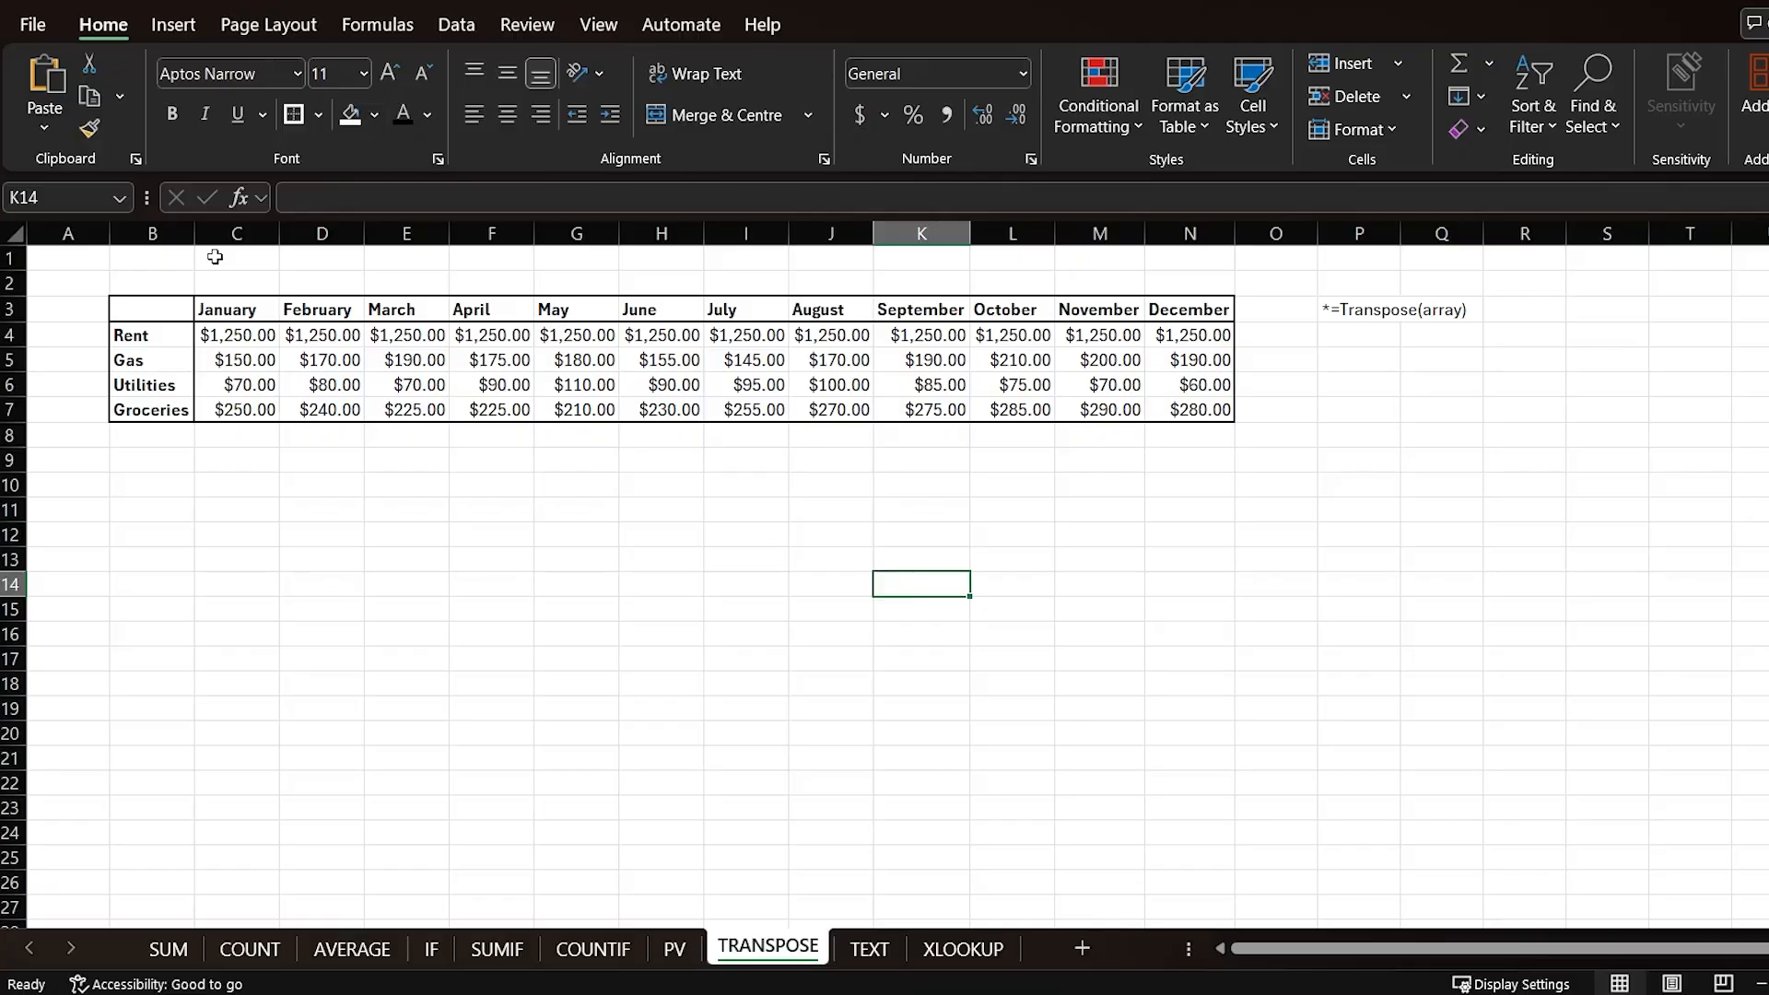
pyautogui.moveTo(138, 307); pyautogui.dragTo(1220, 412)
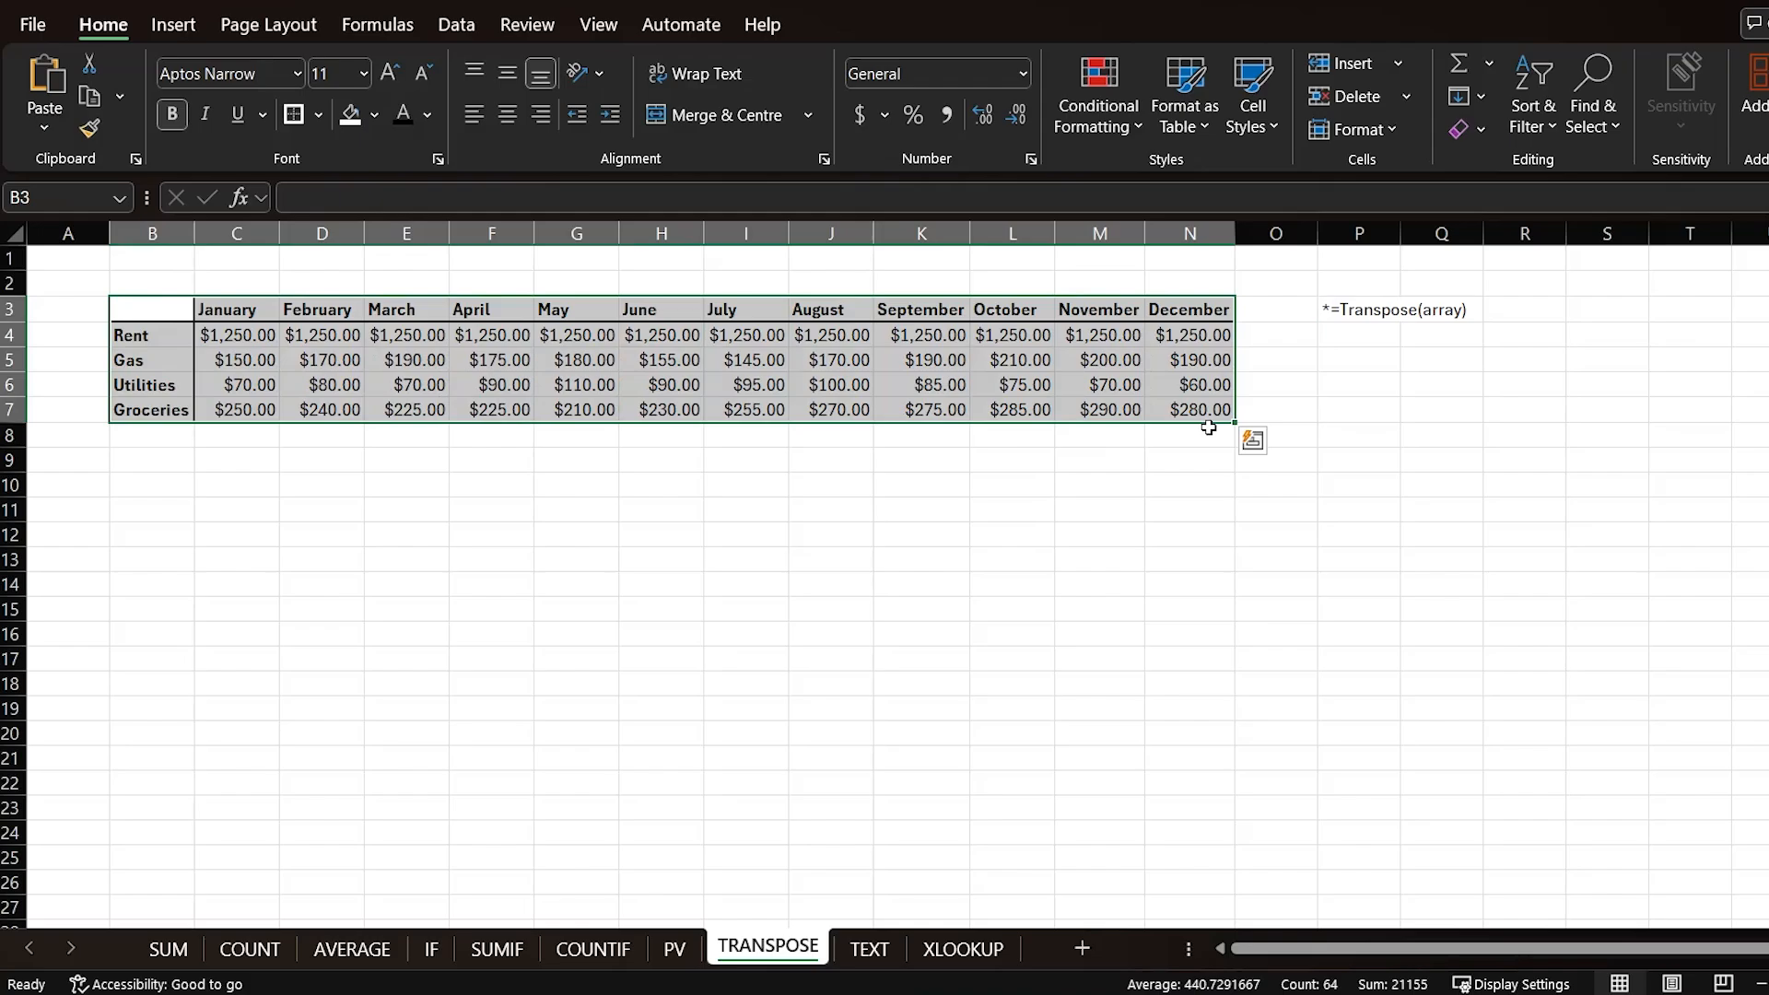
pyautogui.moveTo(249, 308); pyautogui.dragTo(239, 384)
pyautogui.moveTo(405, 310); pyautogui.dragTo(429, 381)
pyautogui.click(599, 312)
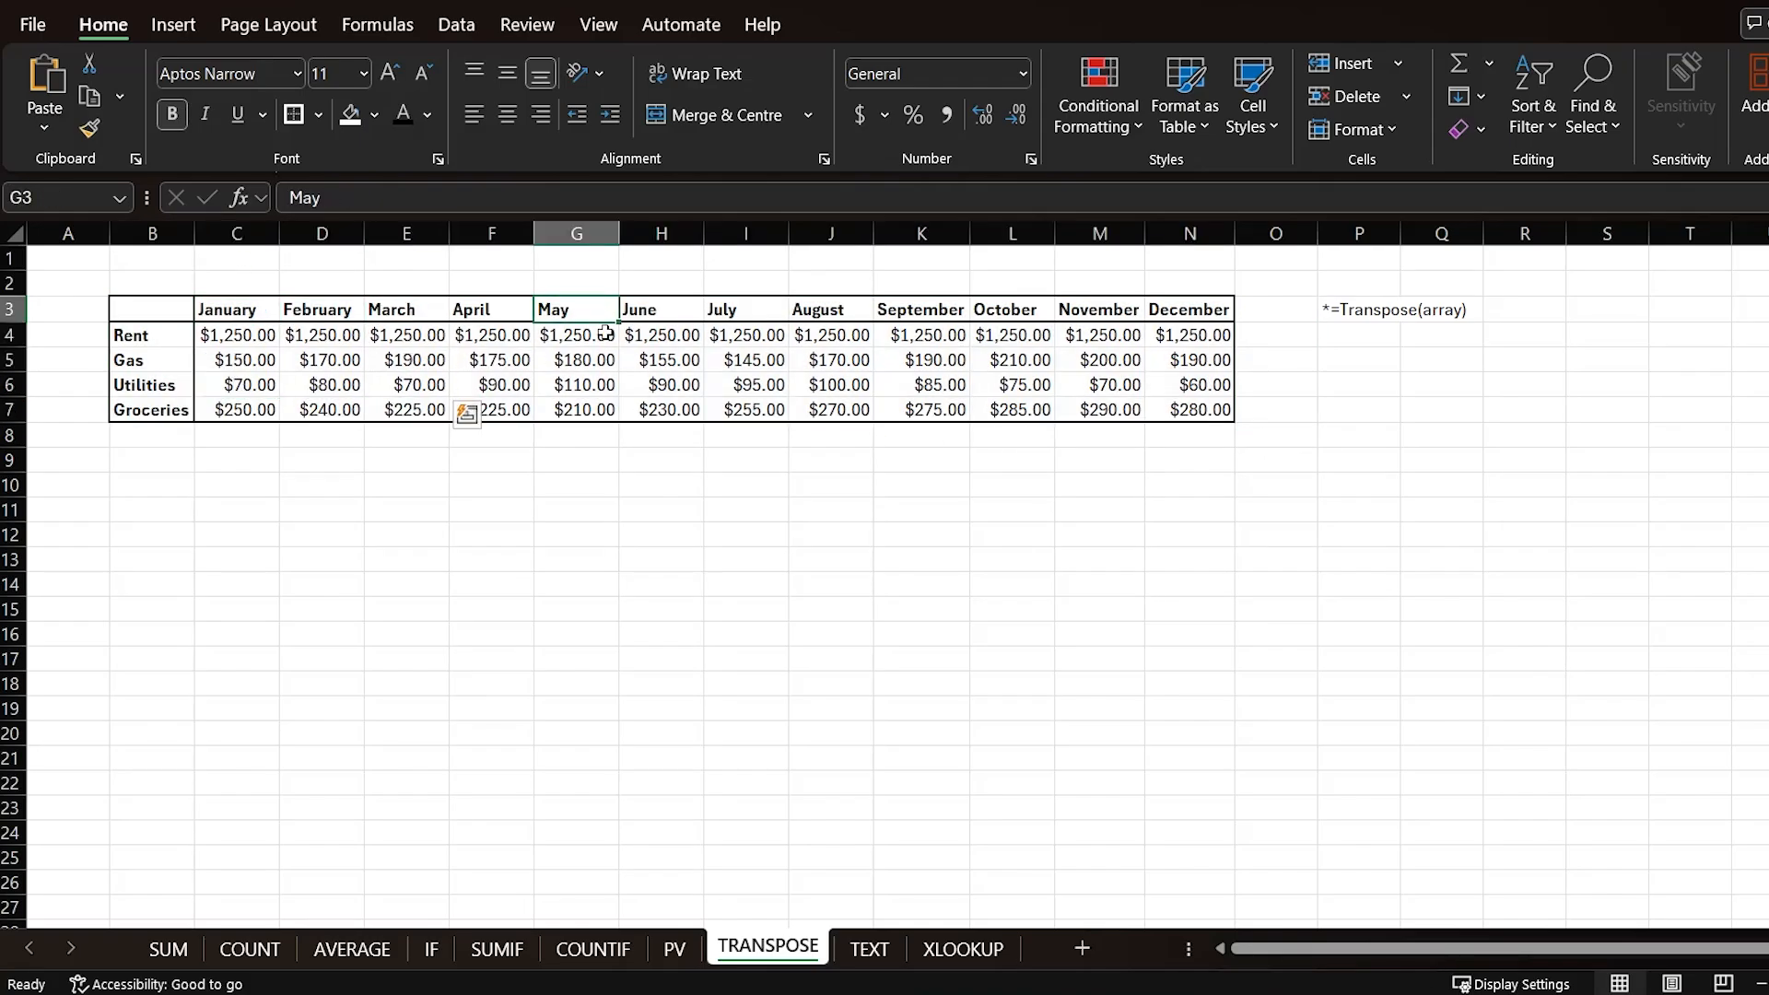
pyautogui.moveTo(605, 332); pyautogui.dragTo(627, 405)
pyautogui.moveTo(247, 308); pyautogui.dragTo(1165, 300)
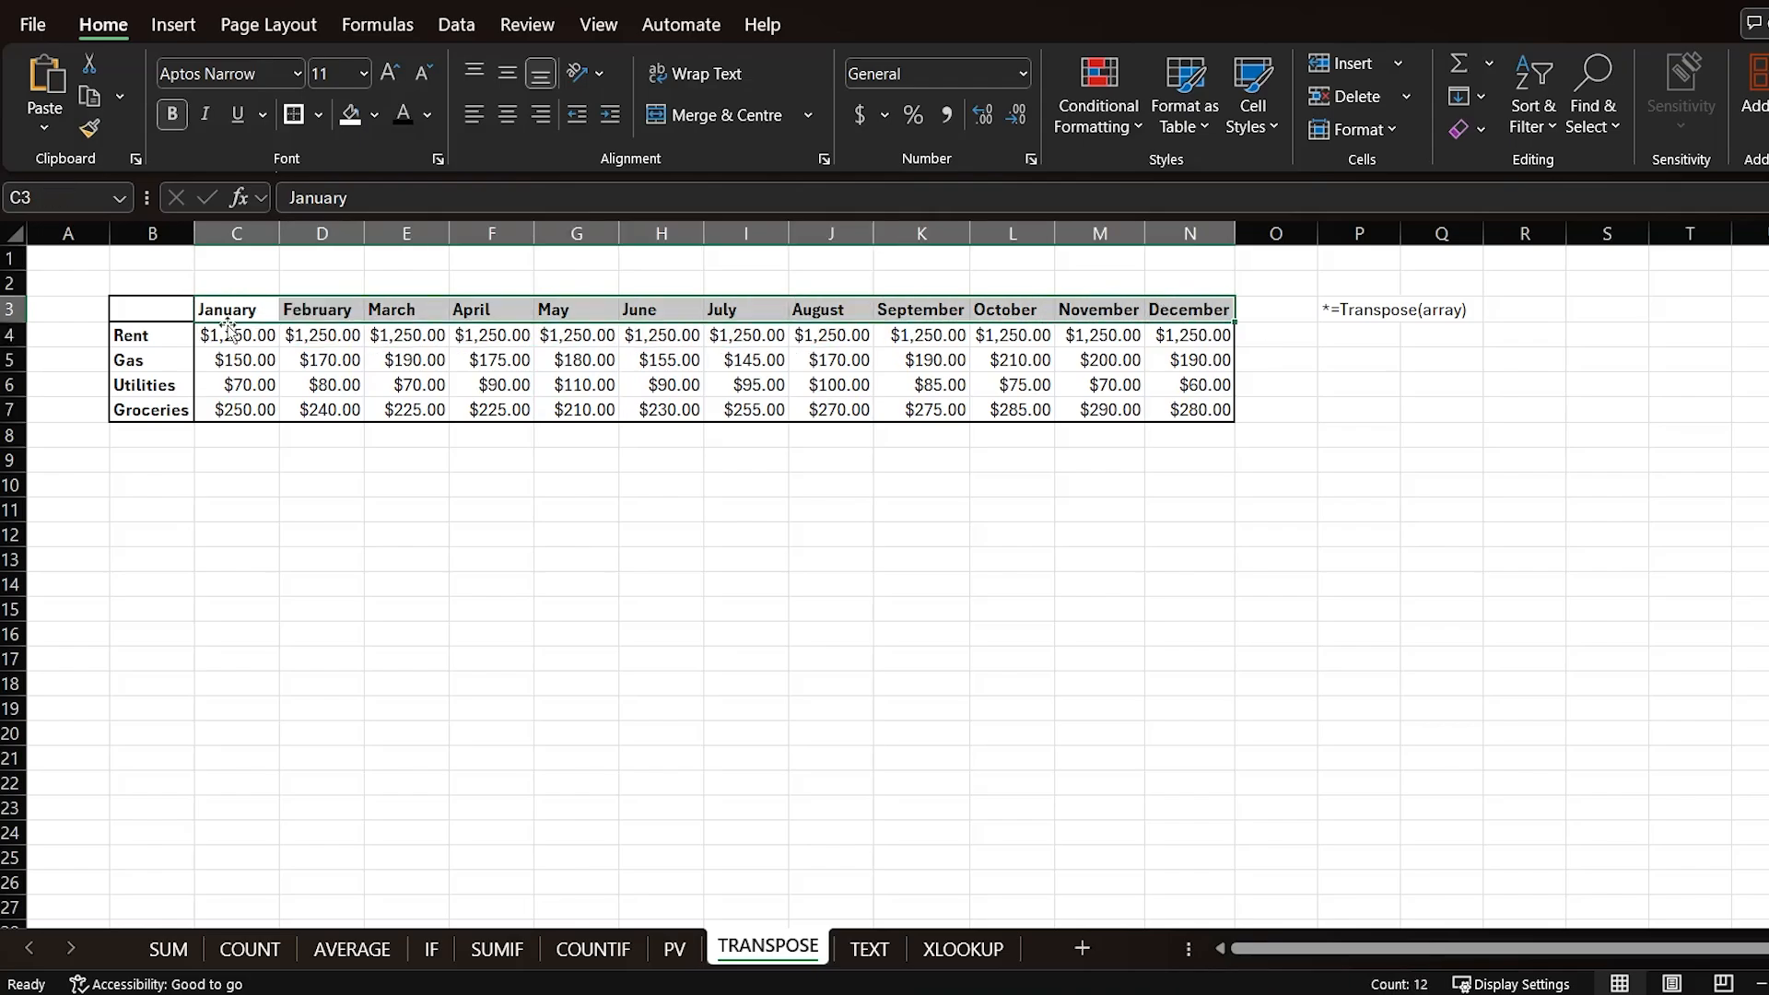
pyautogui.click(237, 387)
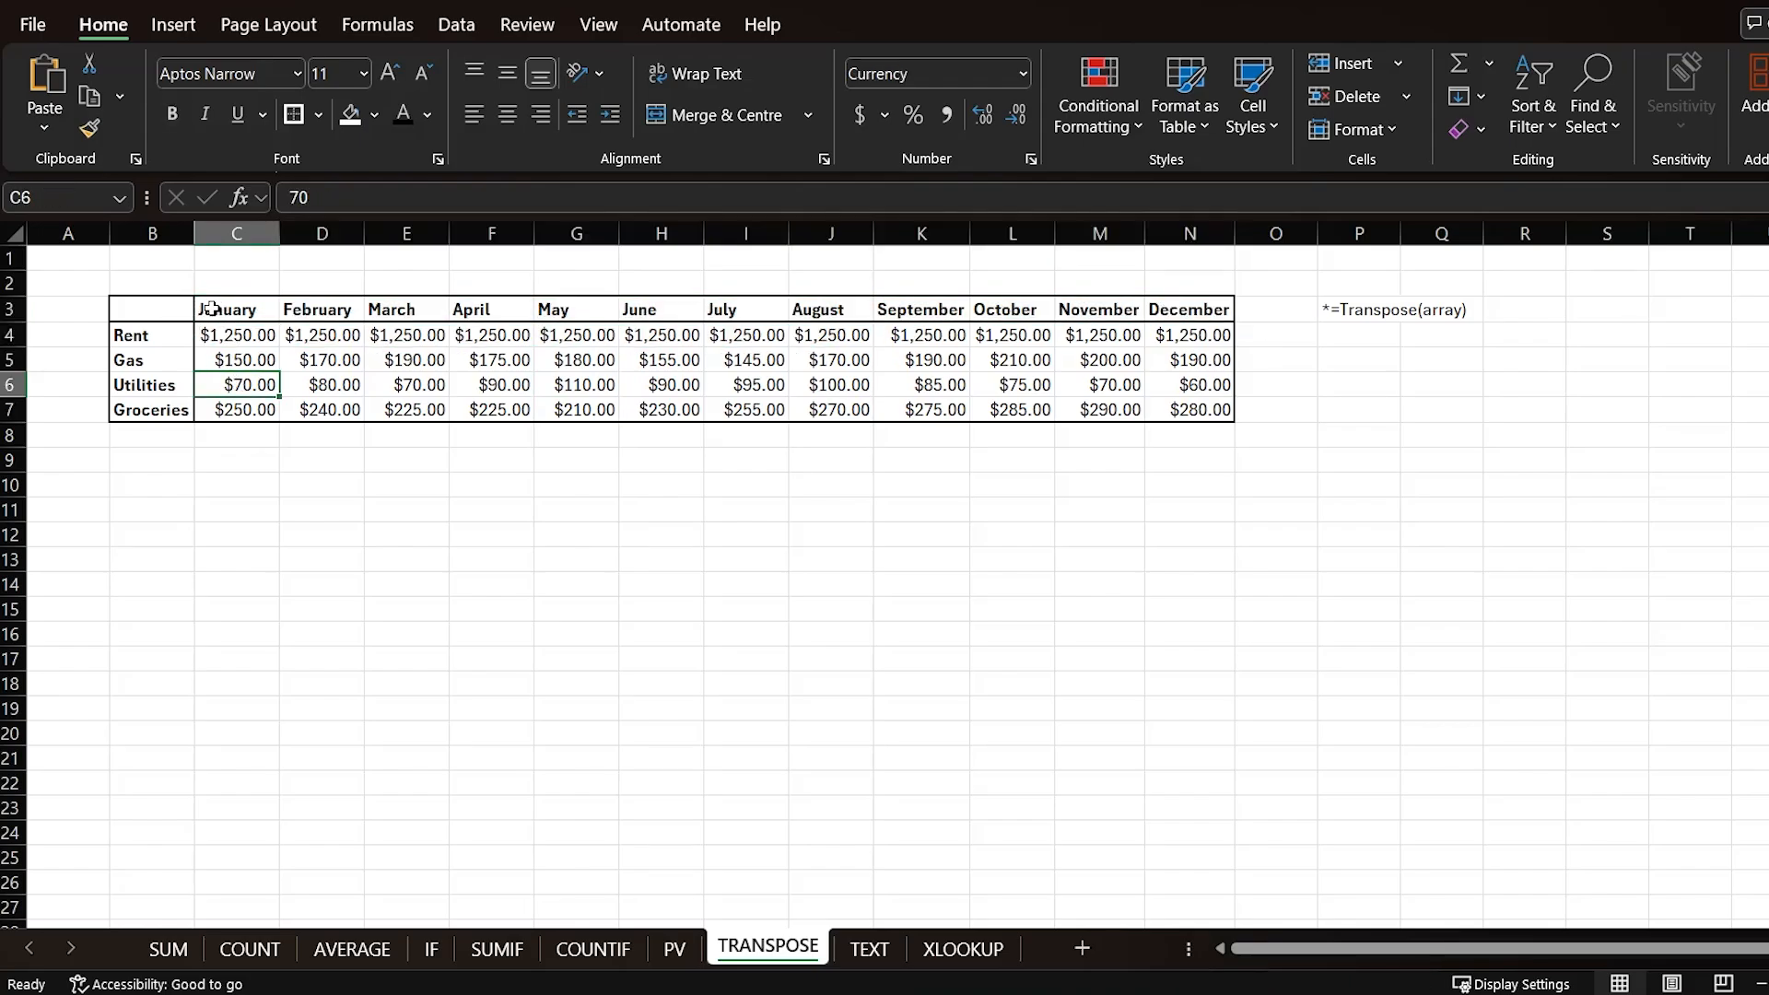
pyautogui.moveTo(211, 308); pyautogui.dragTo(1198, 313)
pyautogui.moveTo(149, 335); pyautogui.dragTo(156, 411)
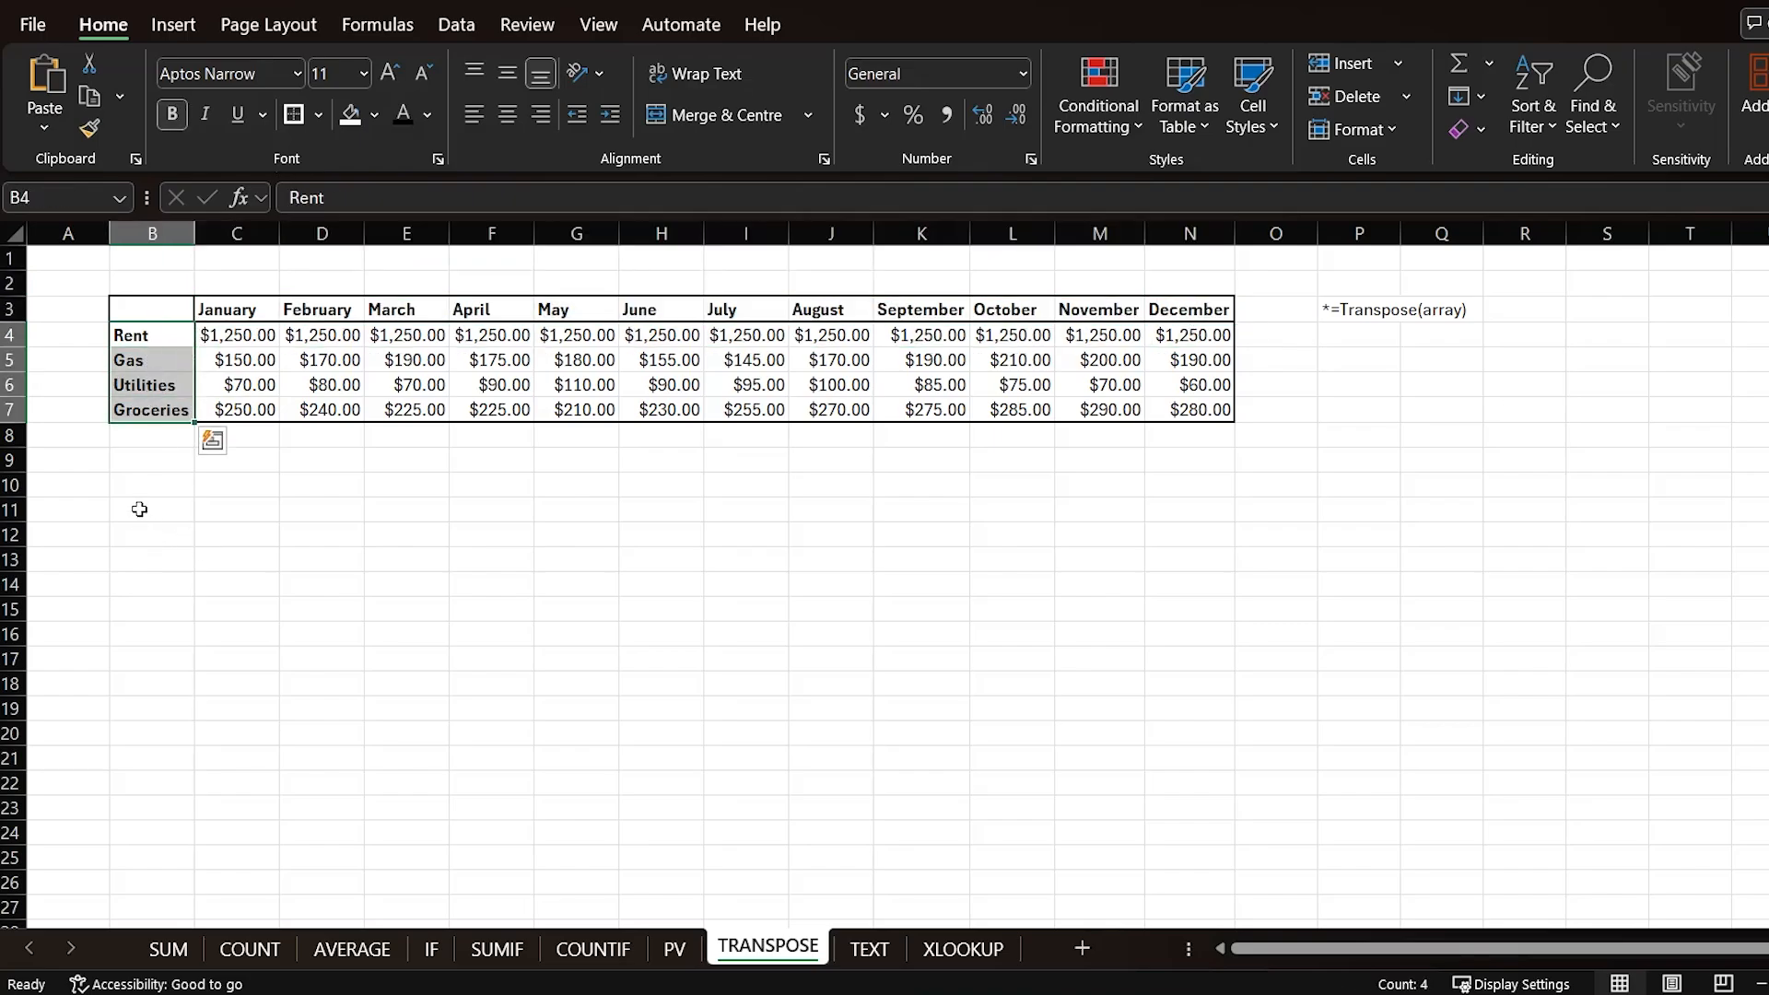
pyautogui.click(171, 480)
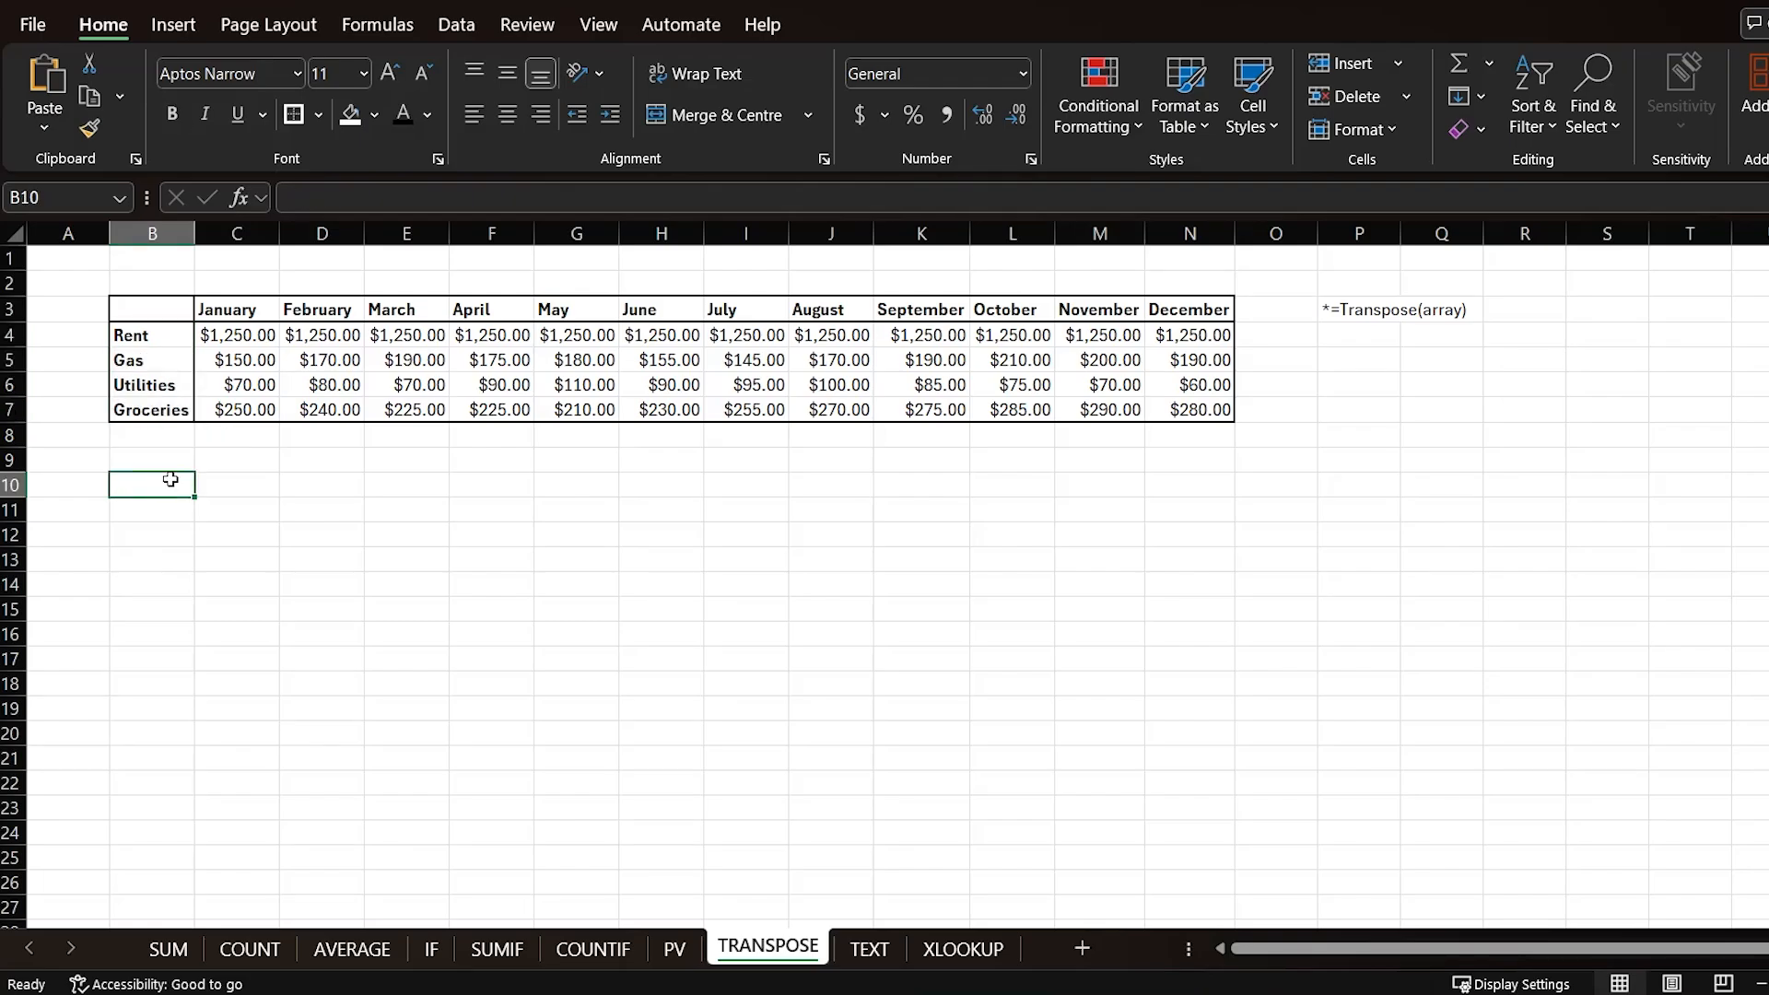
pyautogui.write('De')
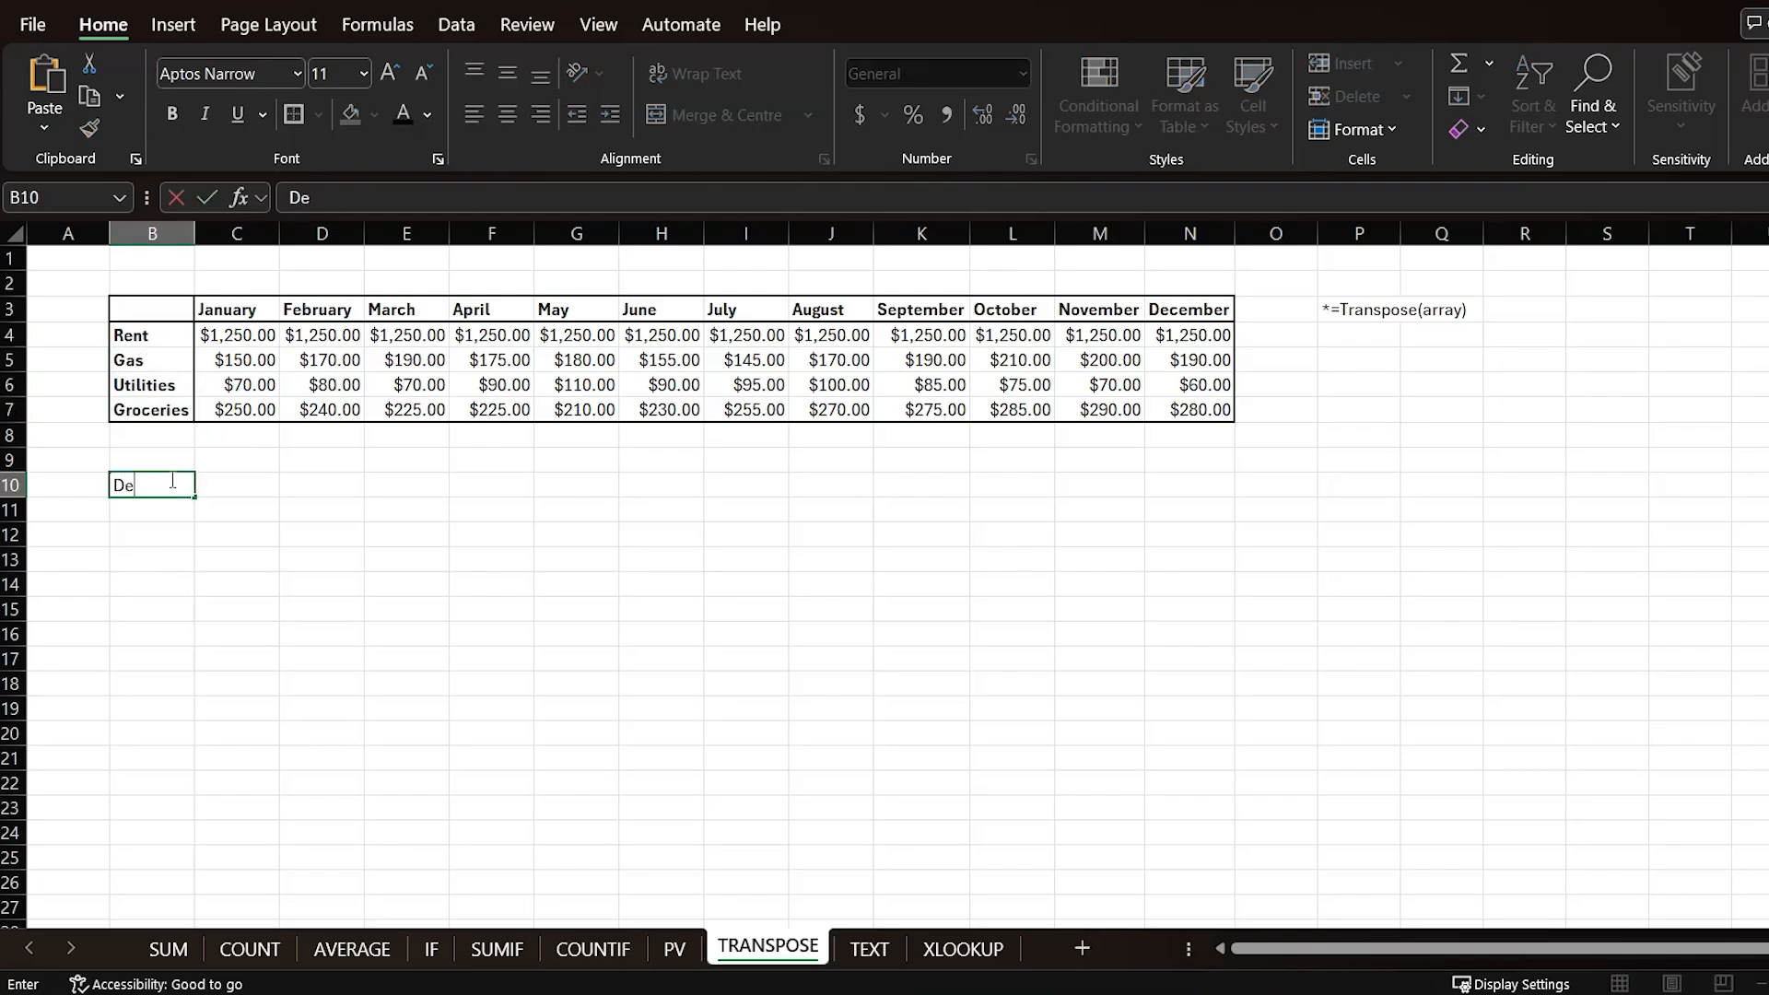
pyautogui.write('cember')
pyautogui.press('Return')
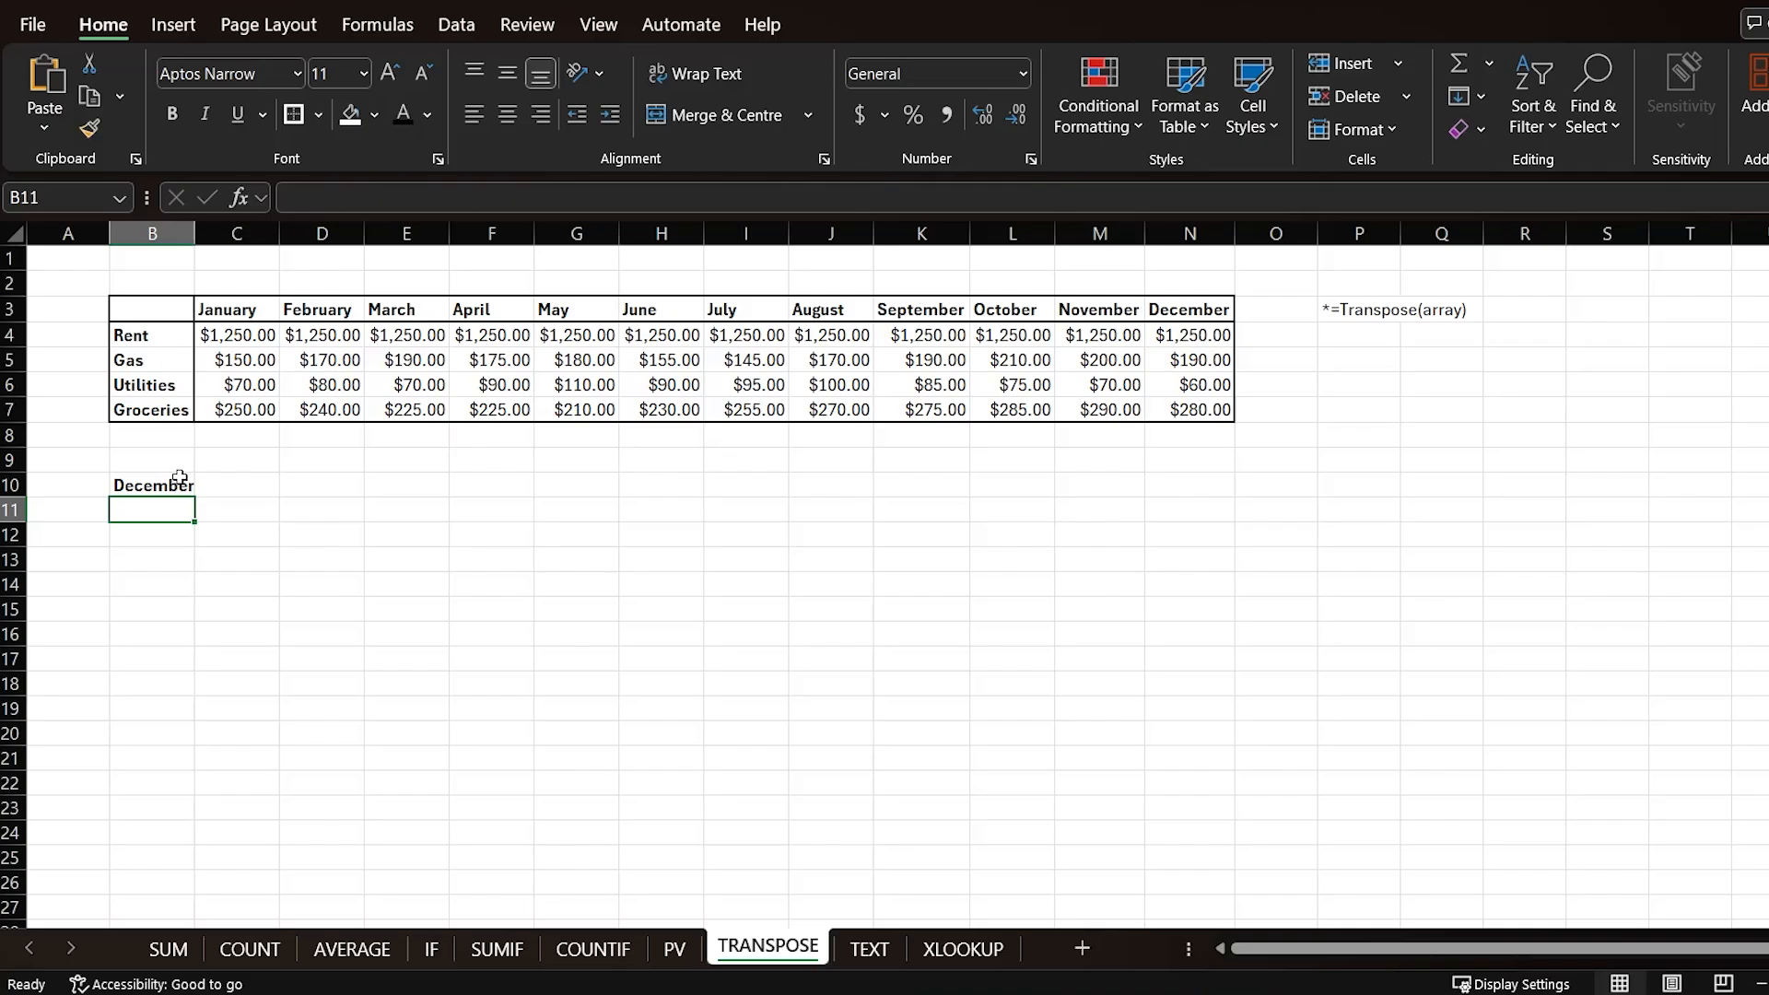
pyautogui.click(206, 486)
pyautogui.write('125-')
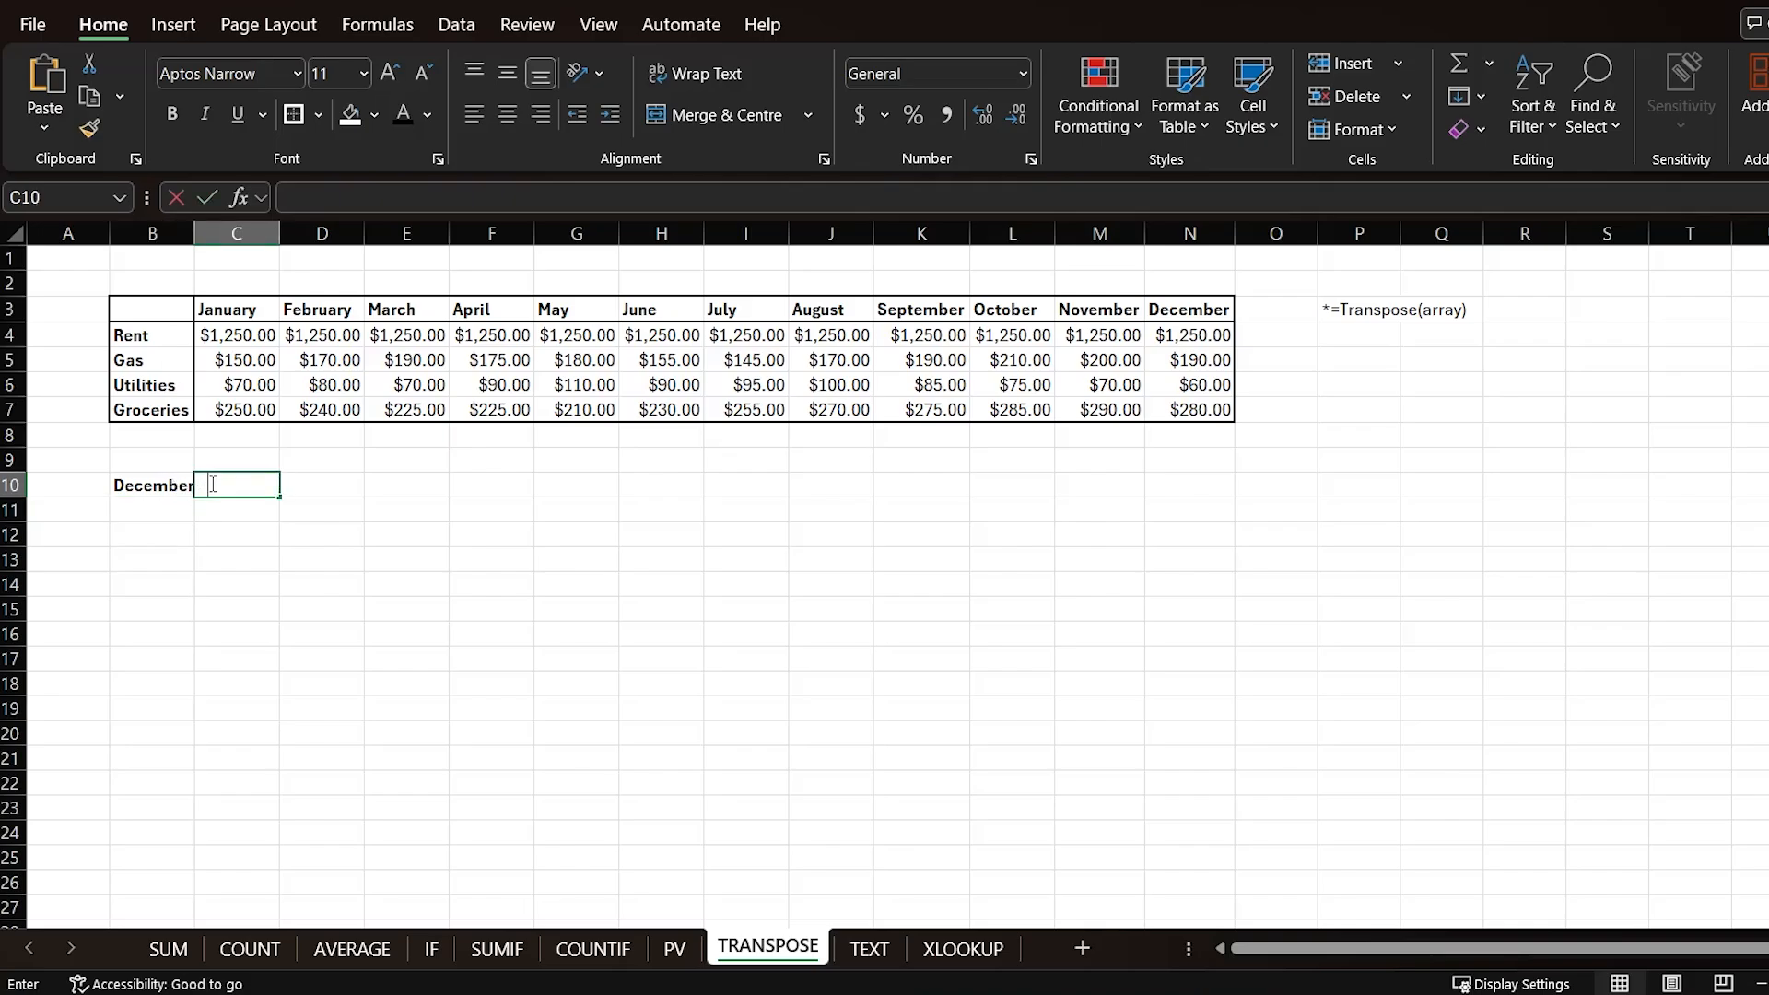
pyautogui.write('0')
pyautogui.press('Return')
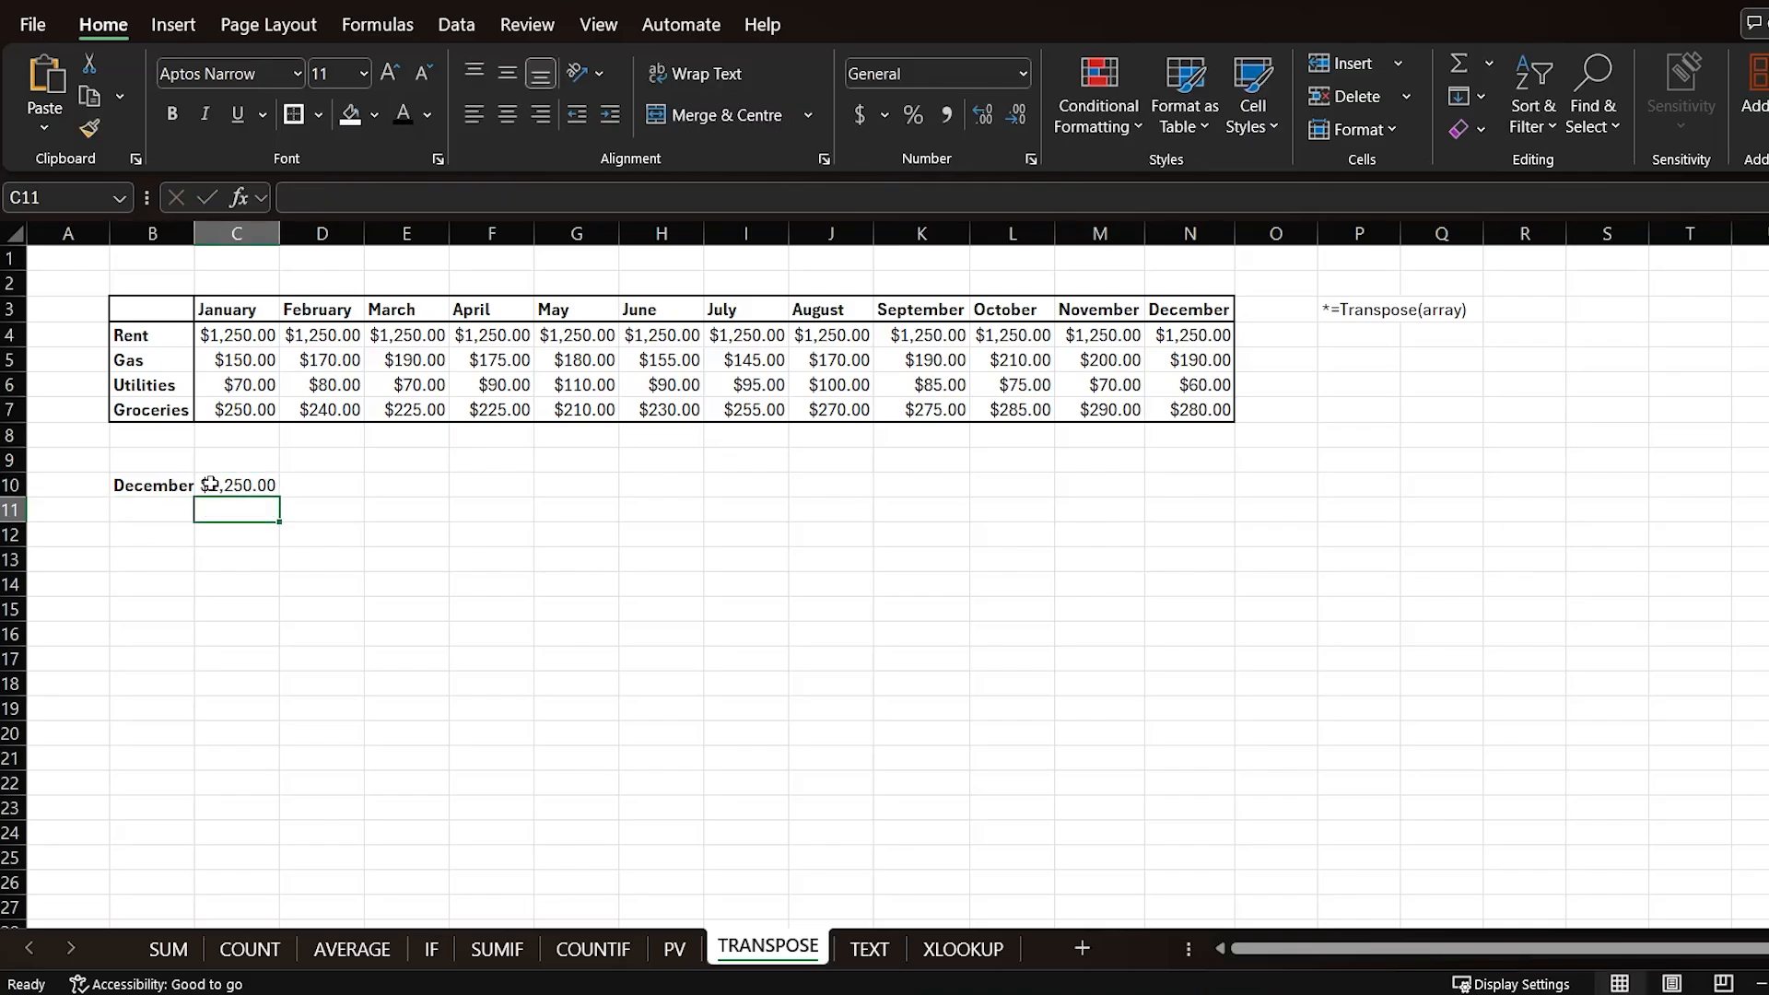
pyautogui.hotkey('ctrl', 'z')
pyautogui.hotkey('ctrl', 'z')
# Step: Enter =TRANSPOSE(B3:N7) in B10 to flip the expense table so months run down the rows
pyautogui.write('=')
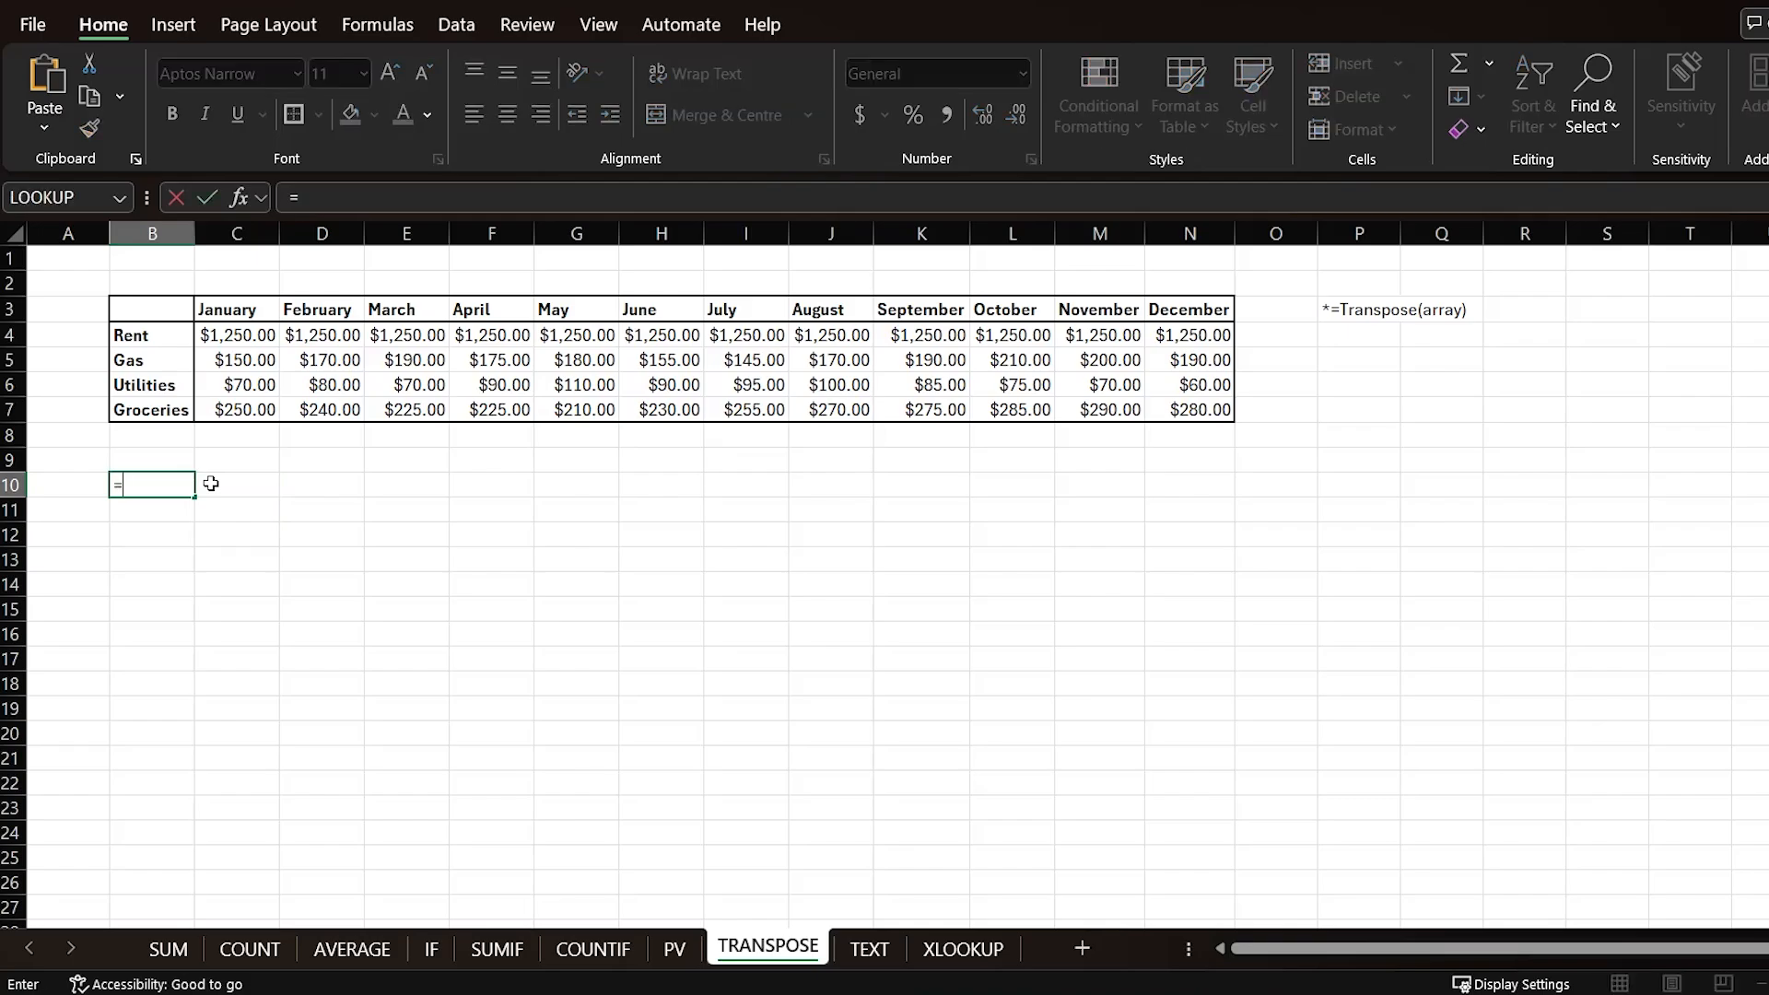
pyautogui.write('TRANSPOSE')
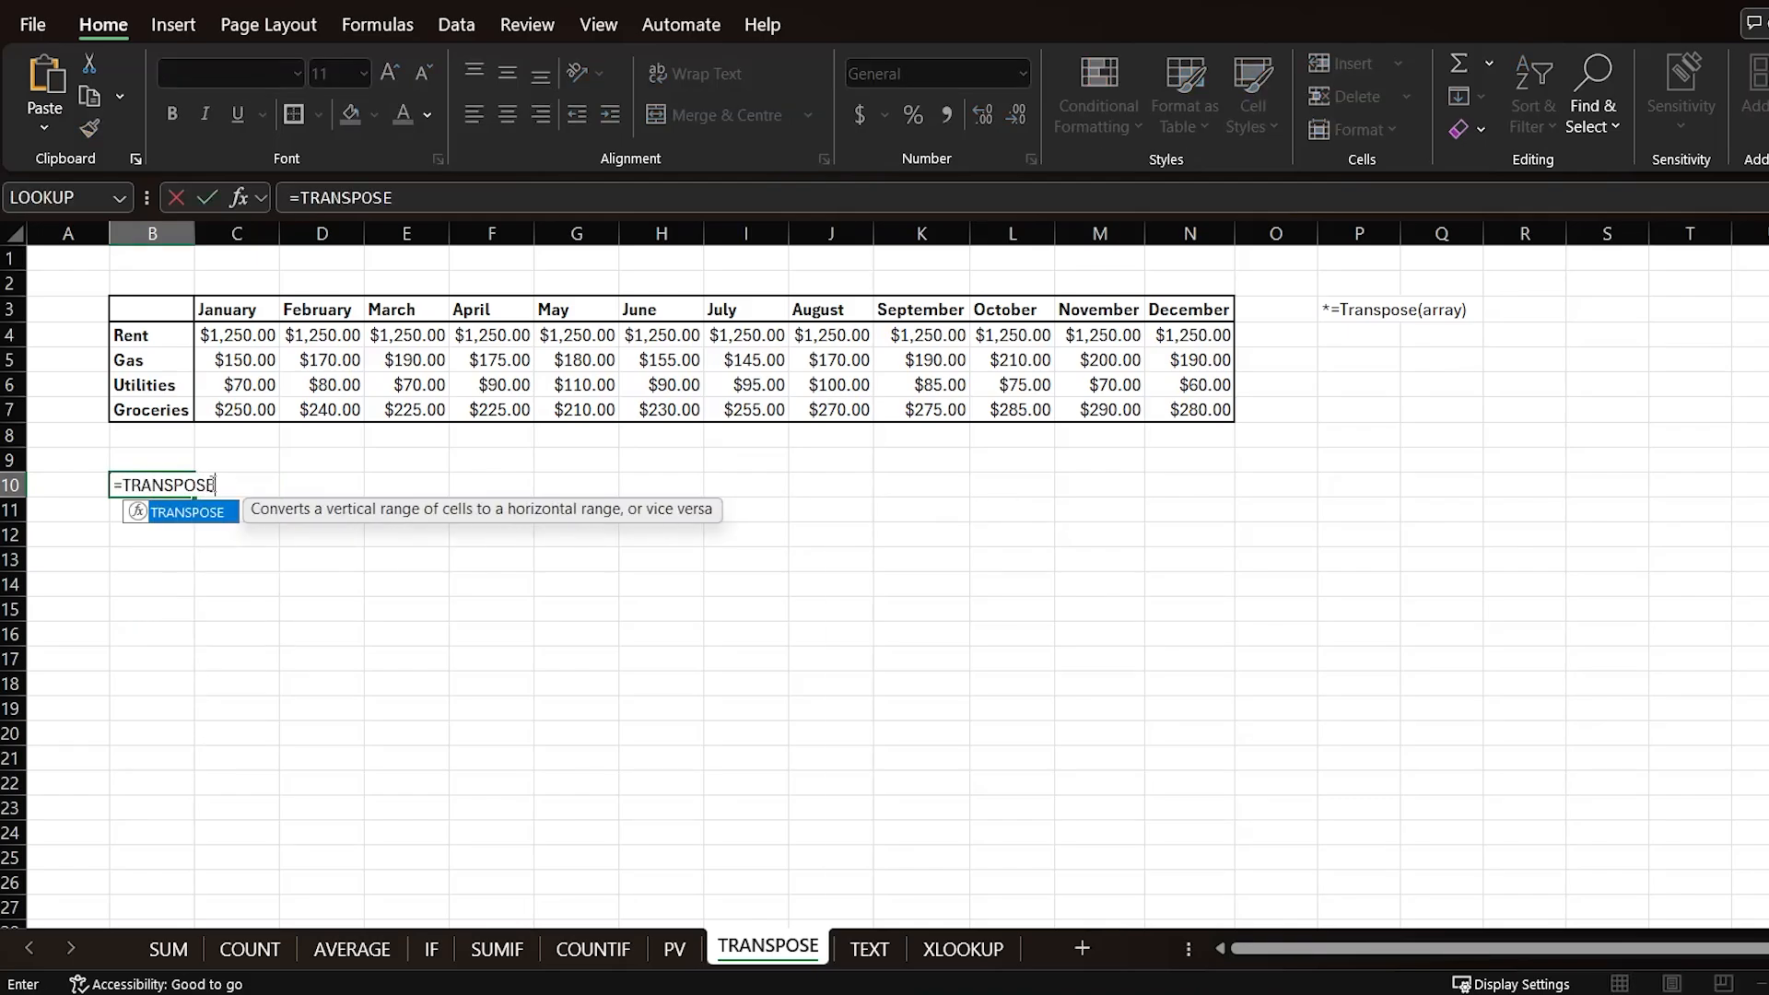
pyautogui.write('(')
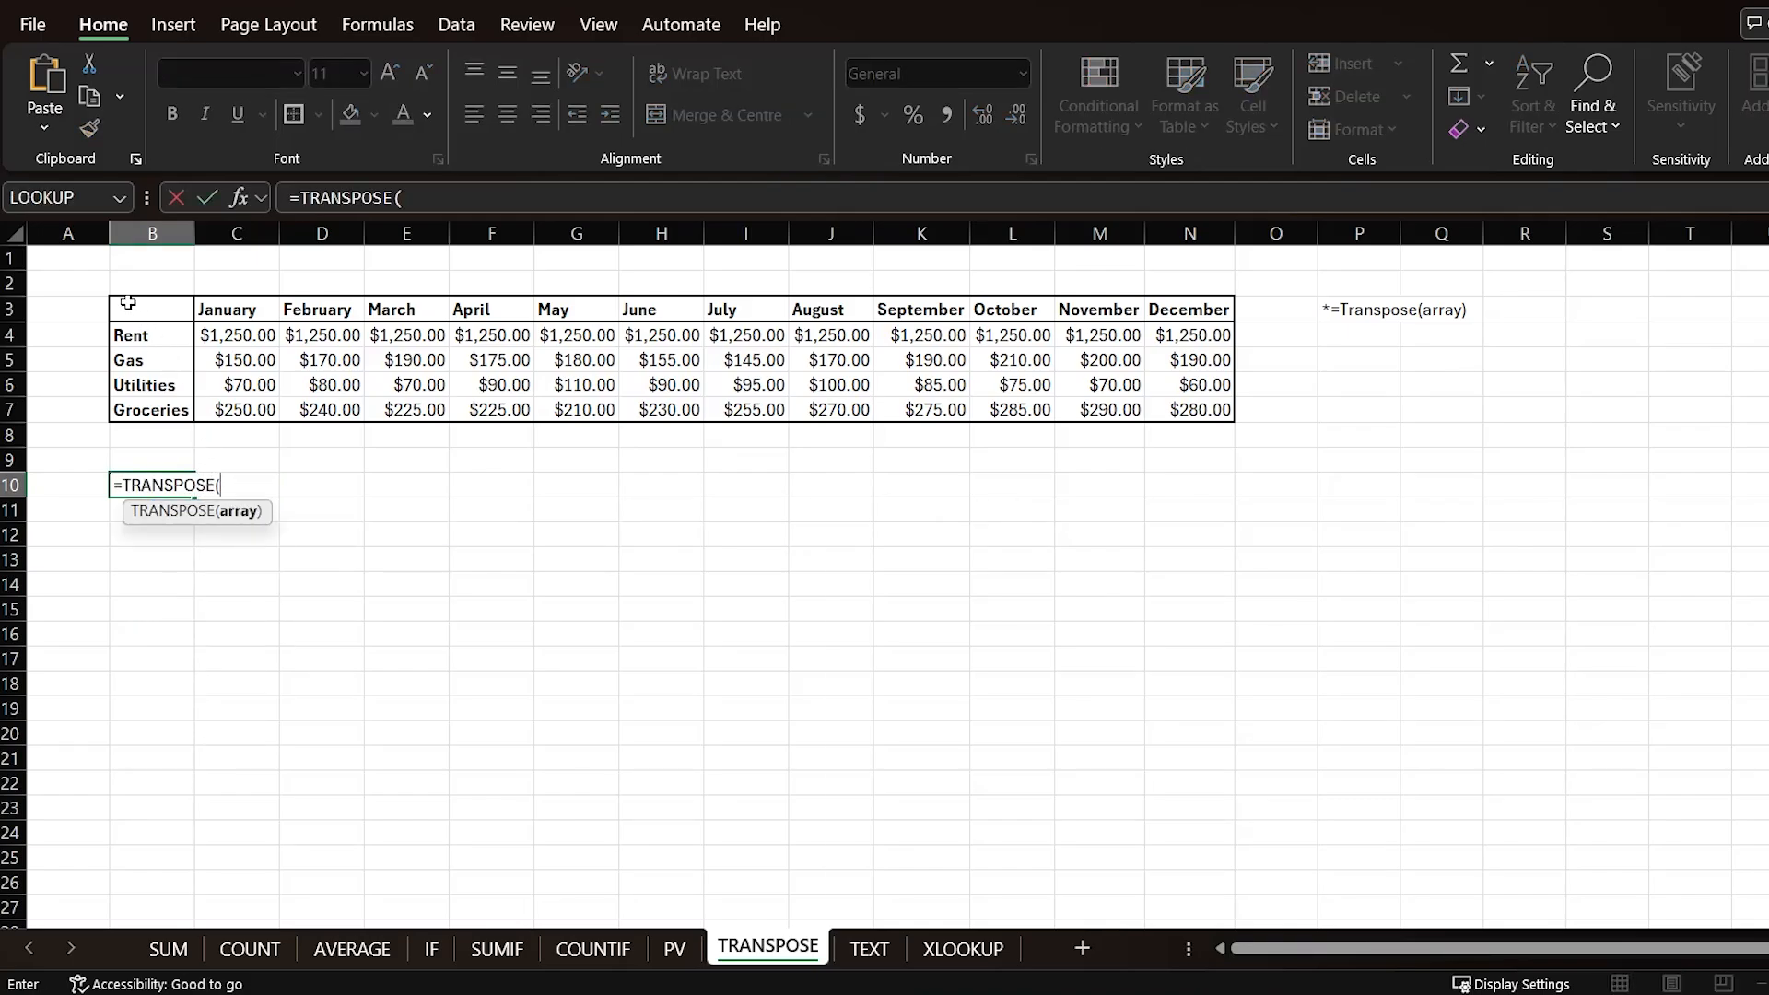
pyautogui.moveTo(130, 304); pyautogui.dragTo(1192, 411)
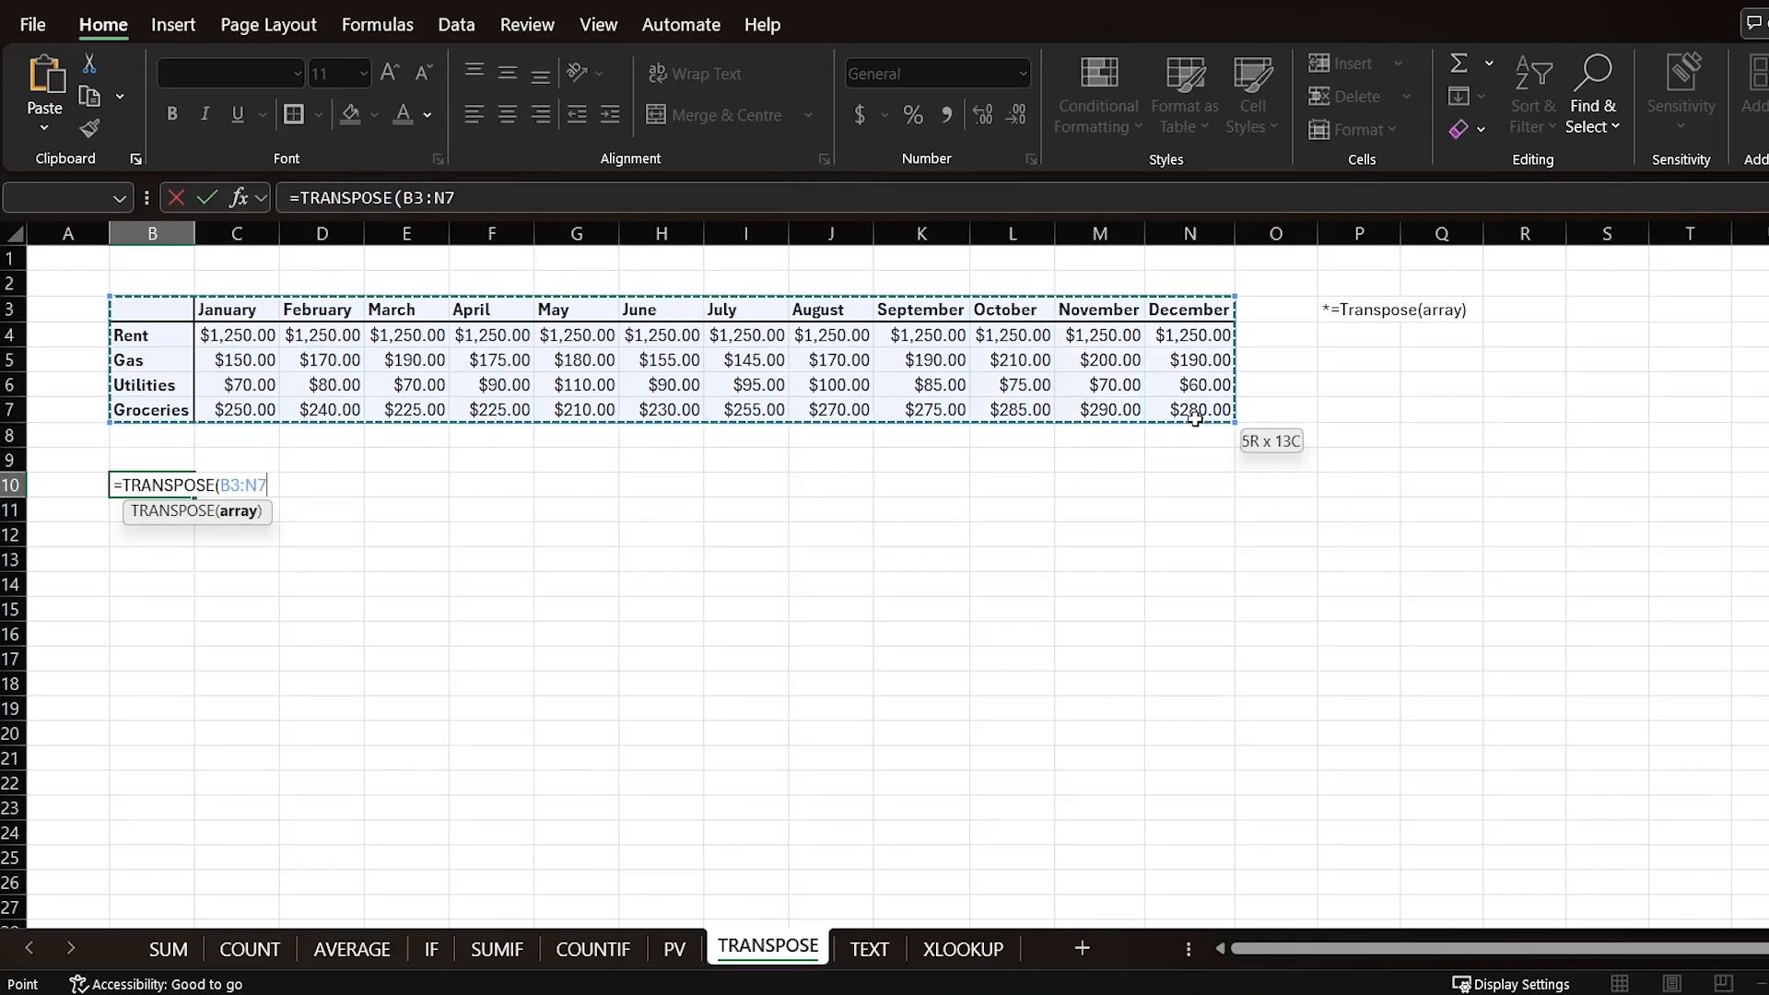
pyautogui.write(')')
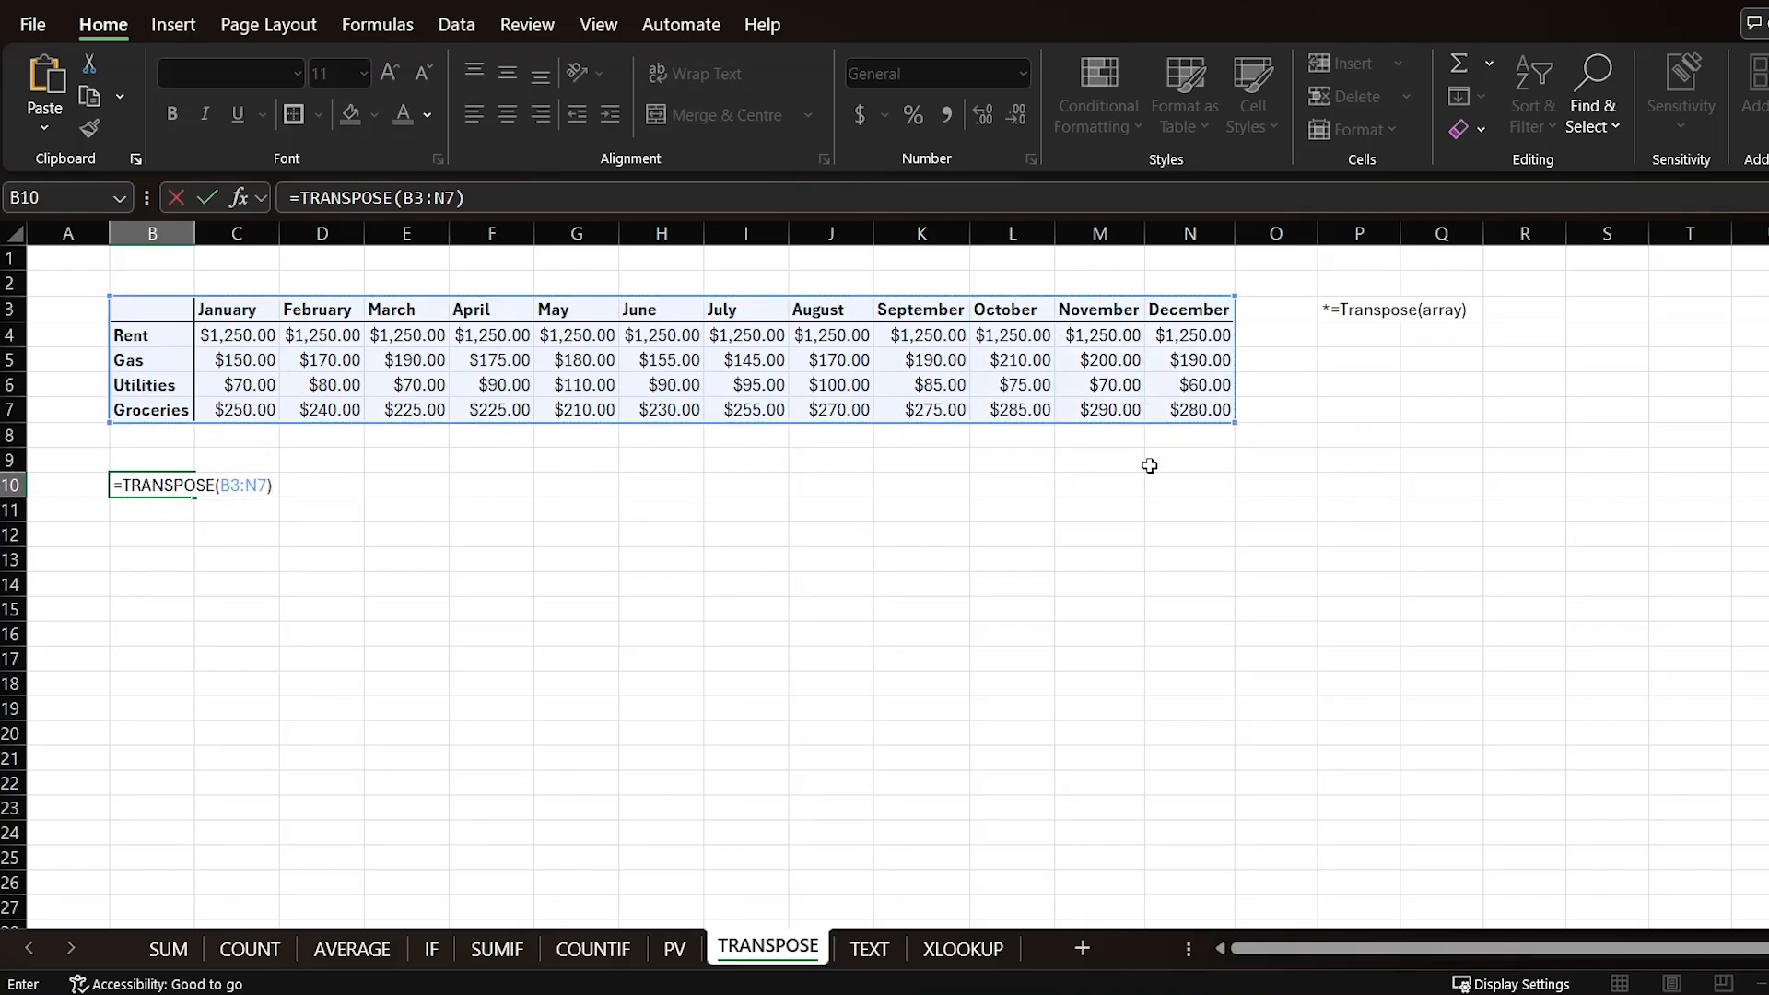
pyautogui.press('Return')
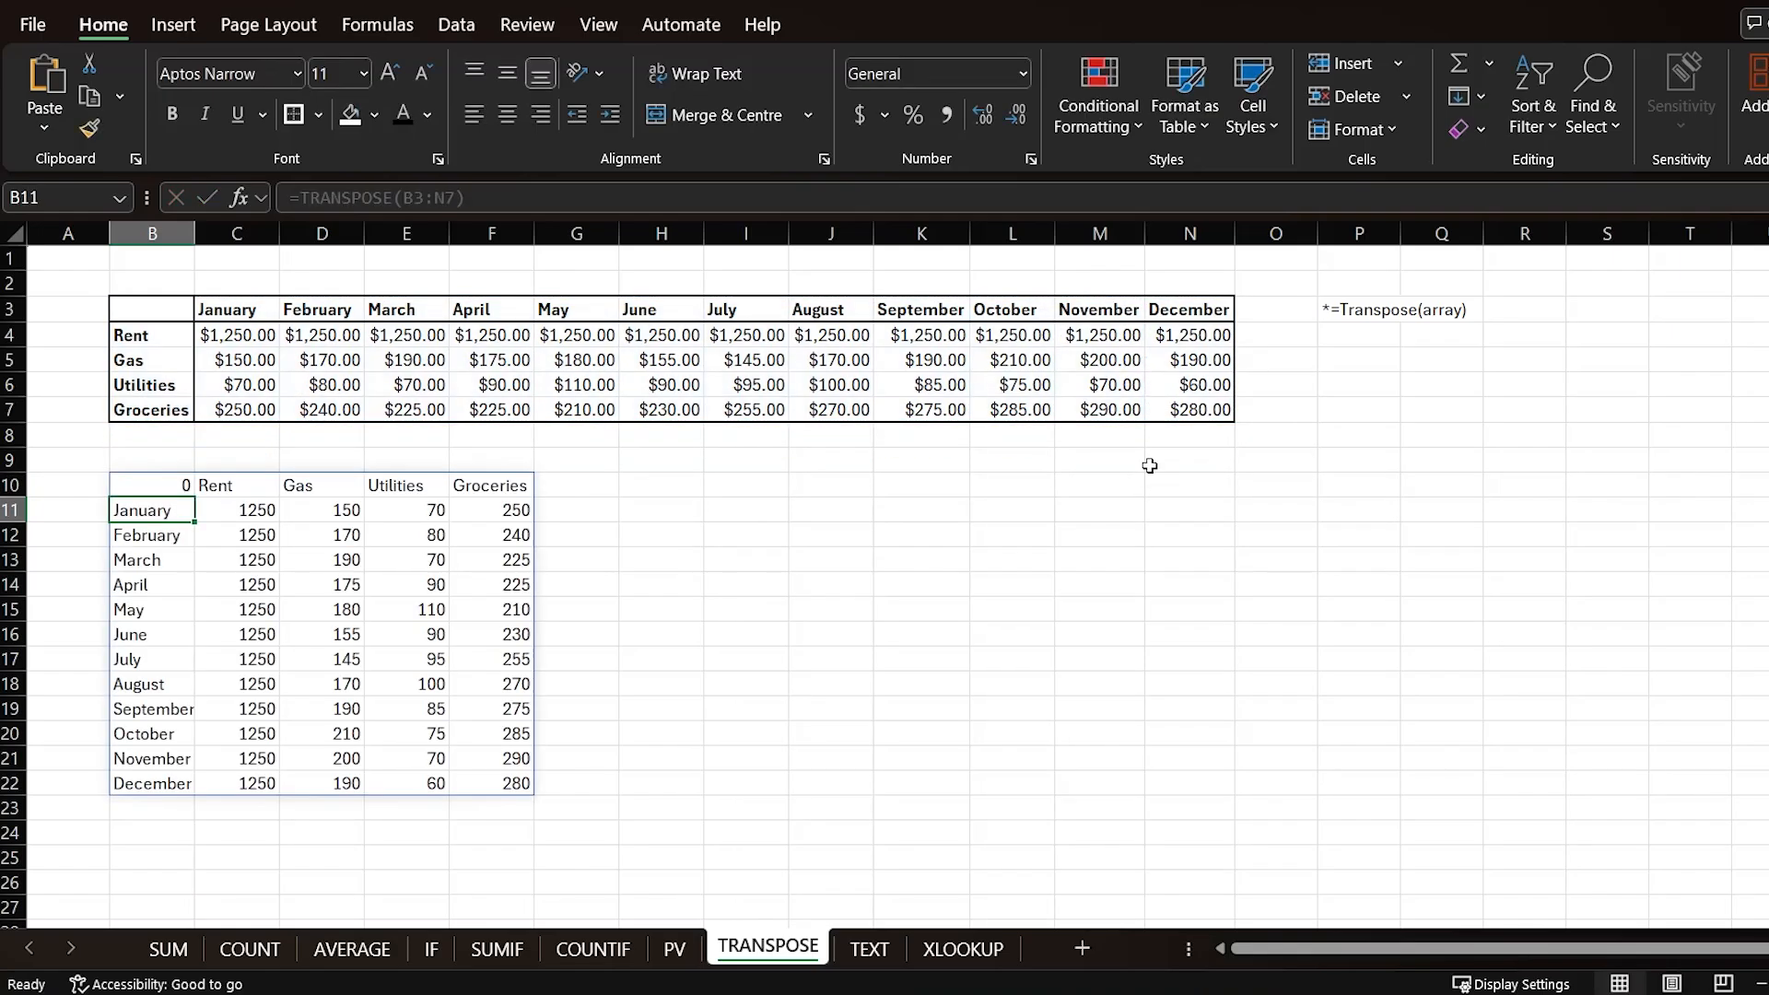
pyautogui.click(591, 598)
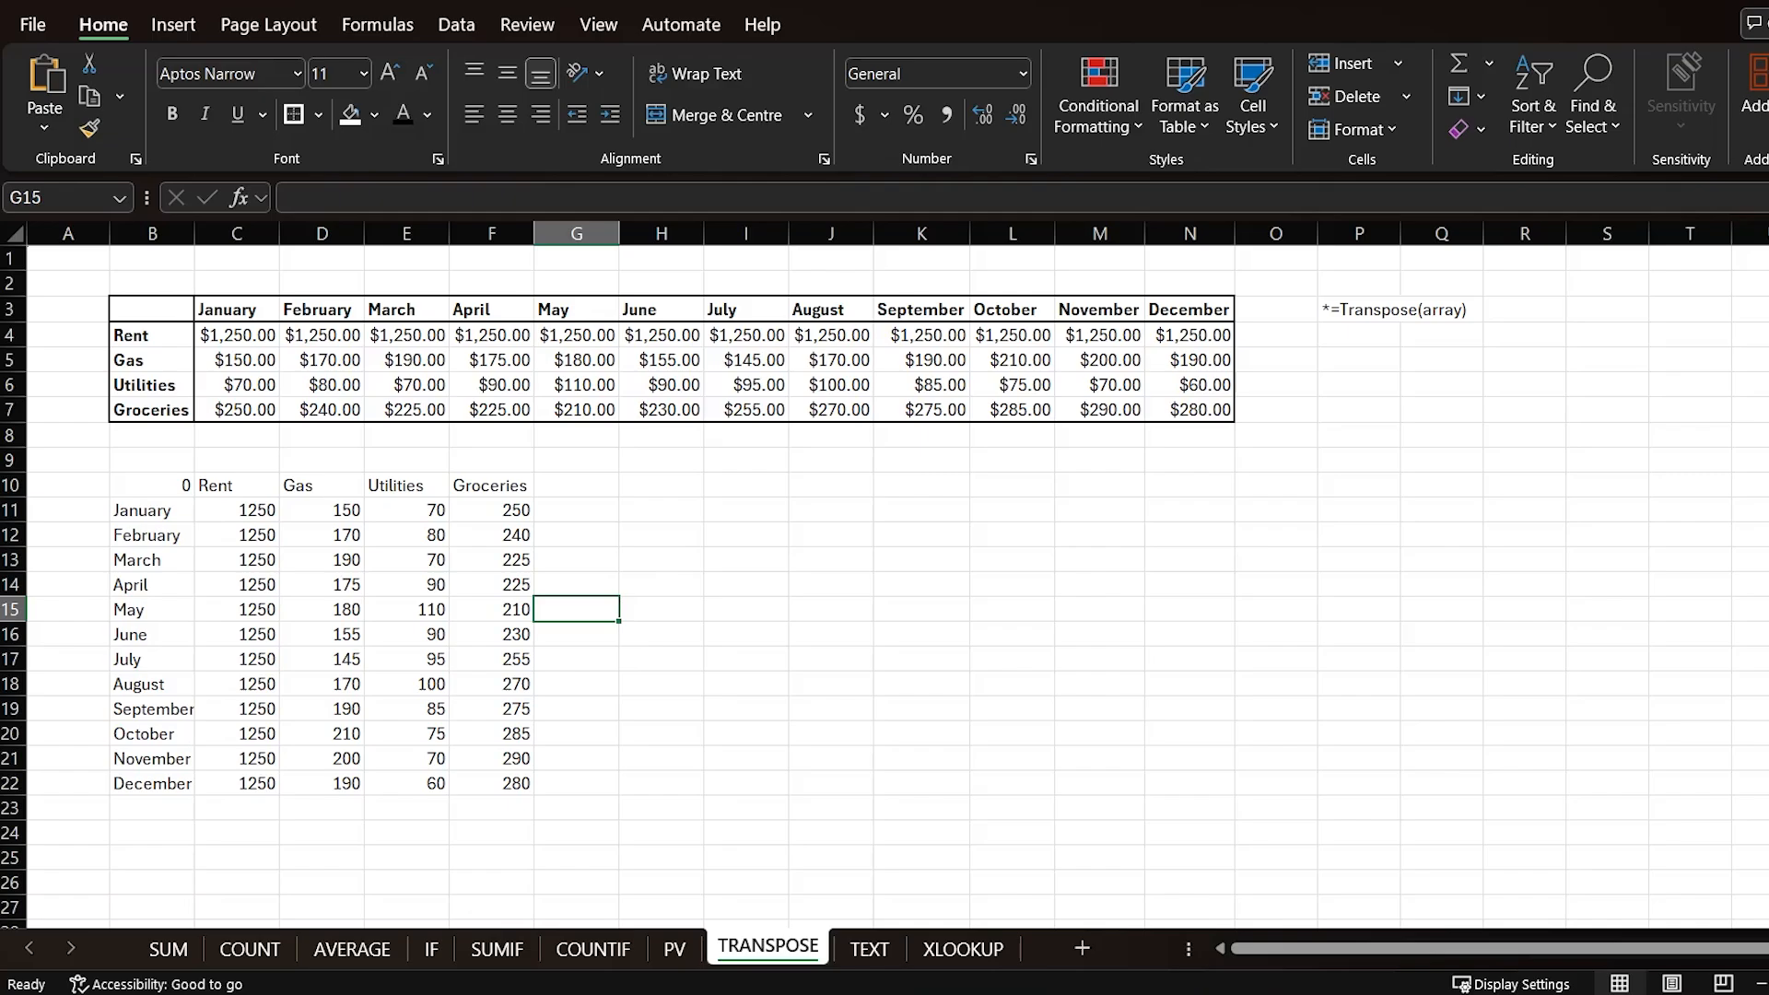
pyautogui.moveTo(152, 481); pyautogui.dragTo(482, 774)
pyautogui.click(770, 585)
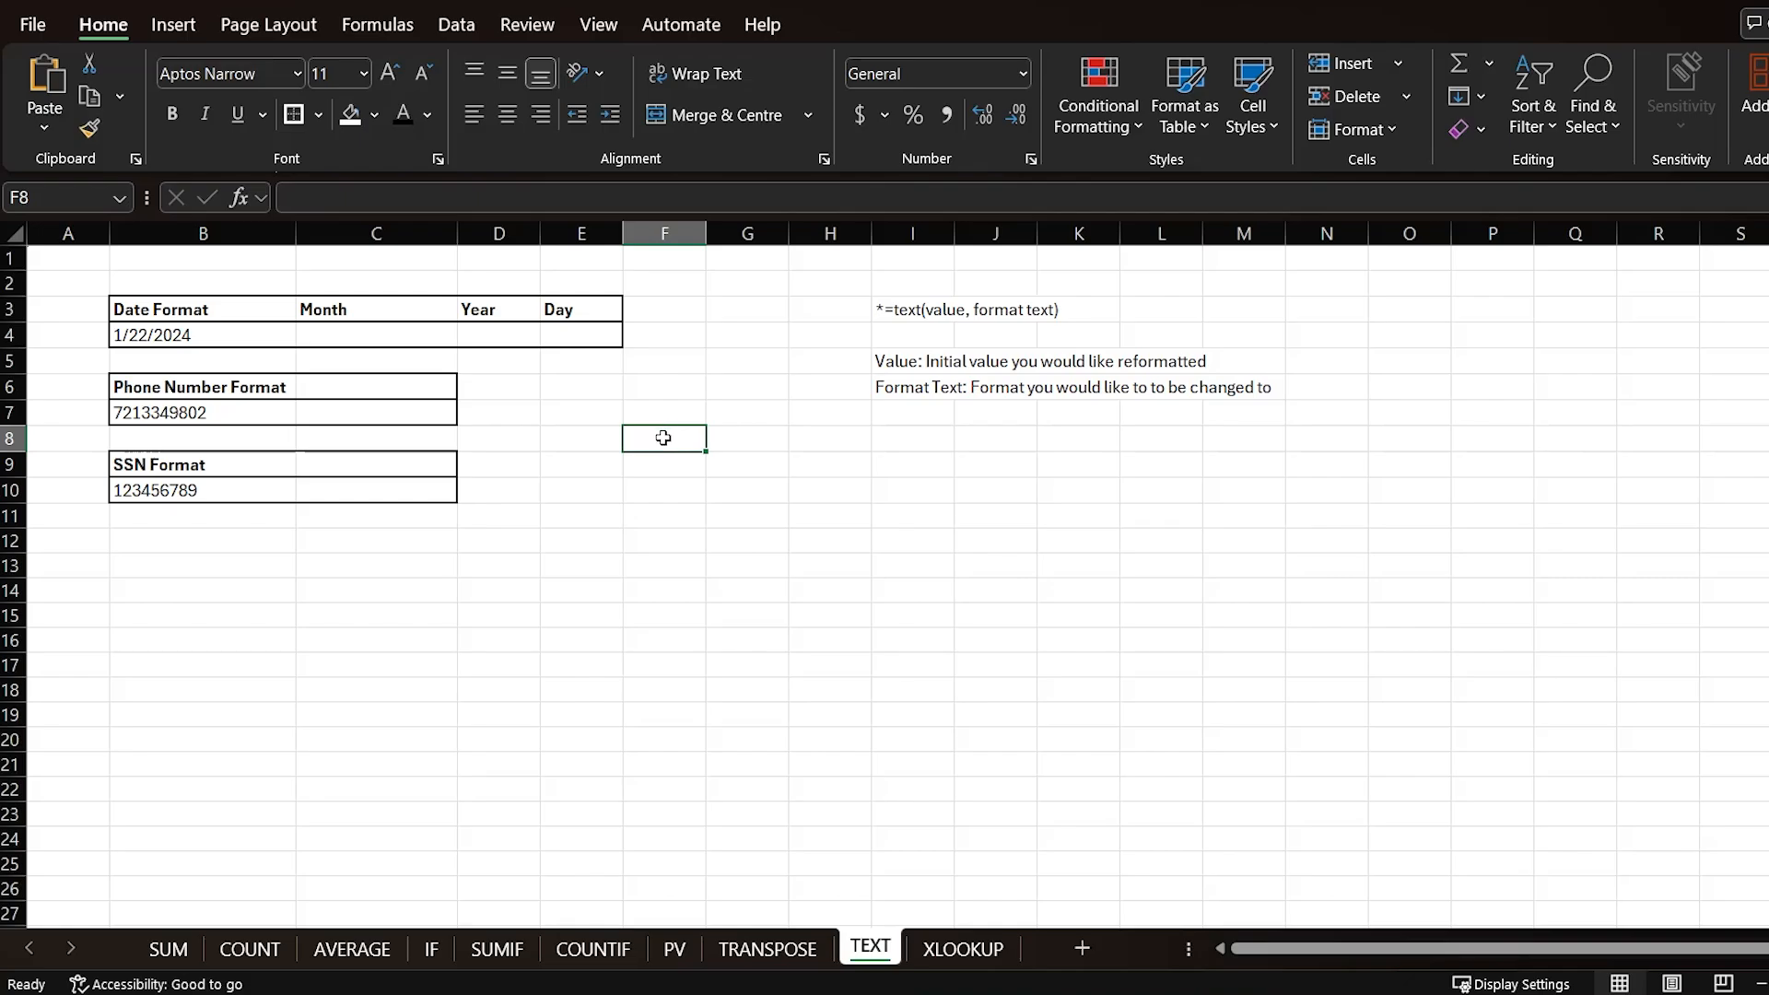
# Step: On the TEXT sheet, enter =TEXT(B4,"mmmm") in the Month cell to show the date's month name
pyautogui.click(904, 308)
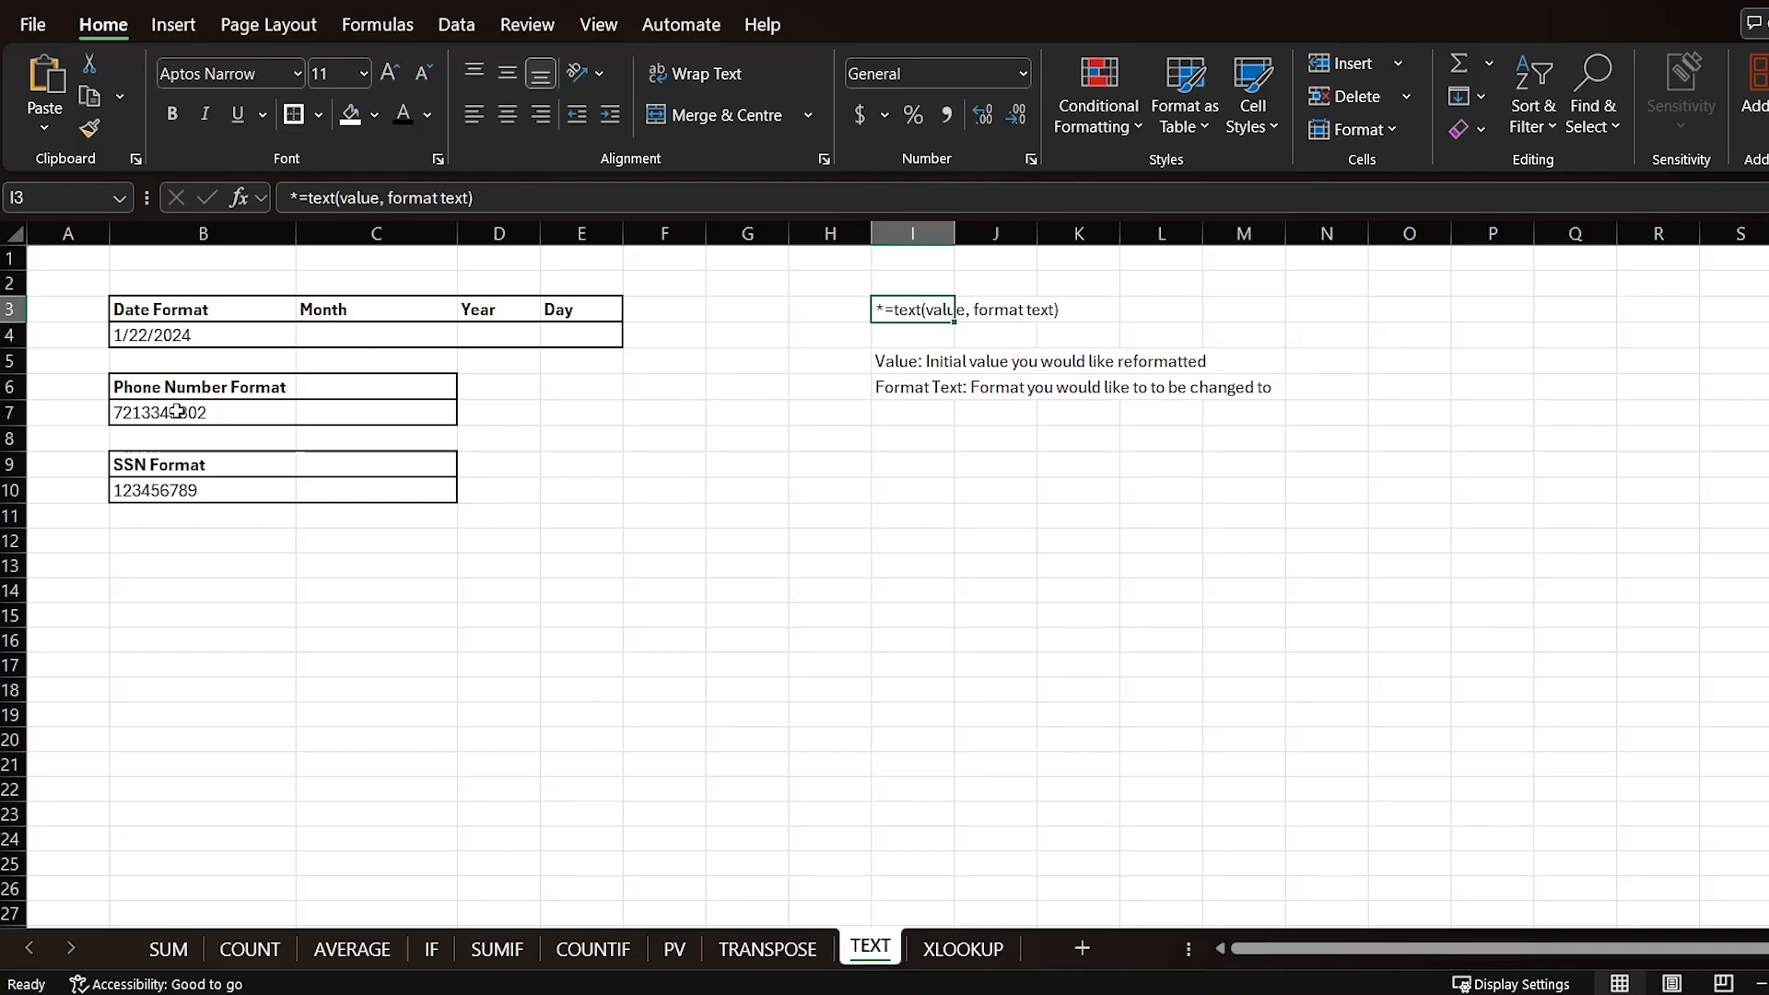
pyautogui.click(890, 399)
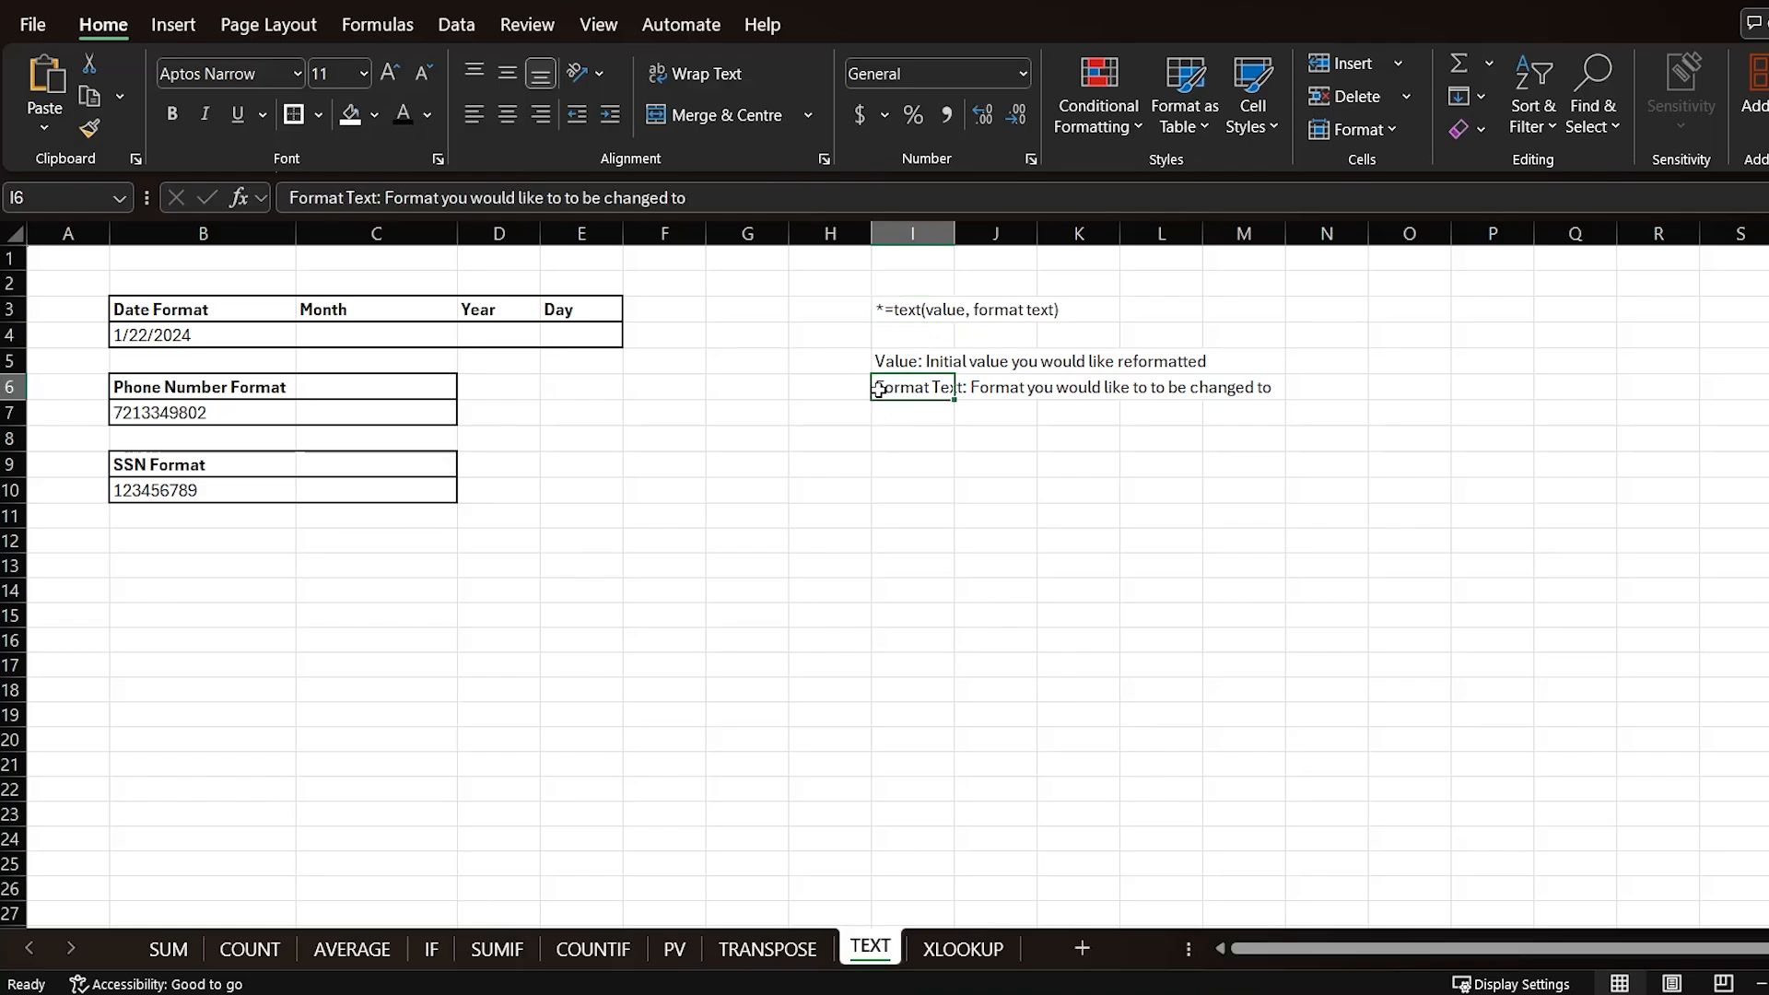
pyautogui.click(403, 329)
pyautogui.write('=TE')
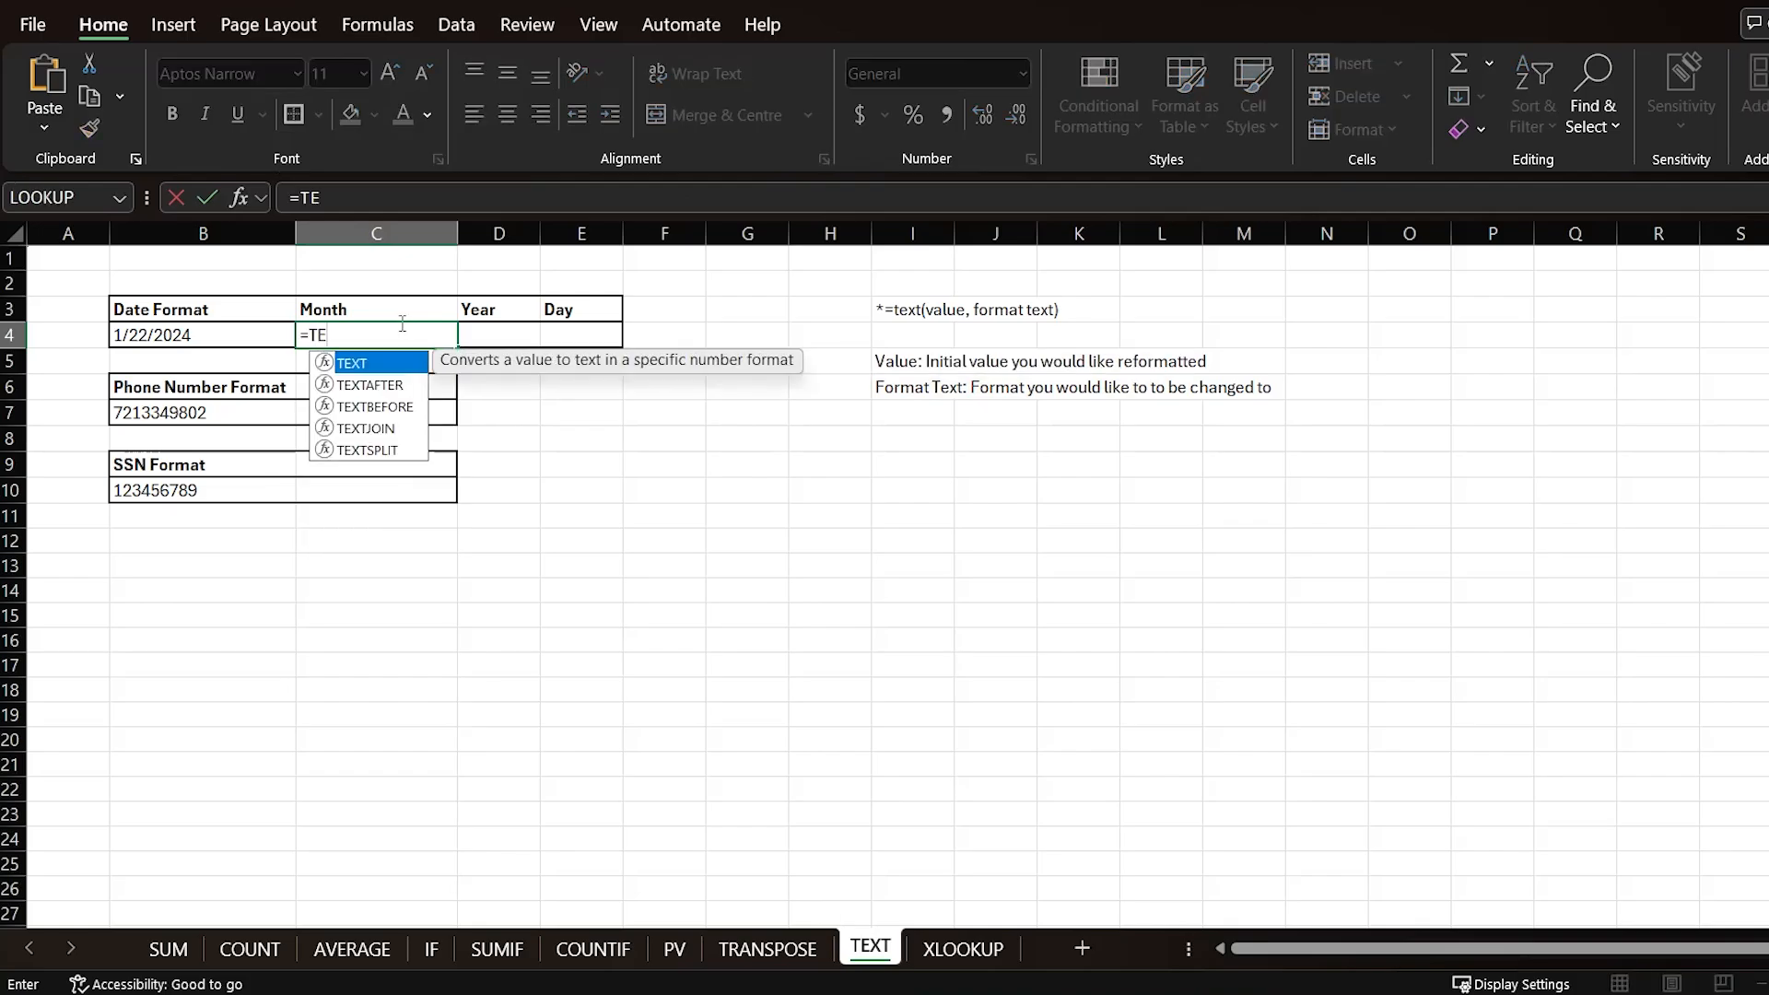
pyautogui.write('XT(')
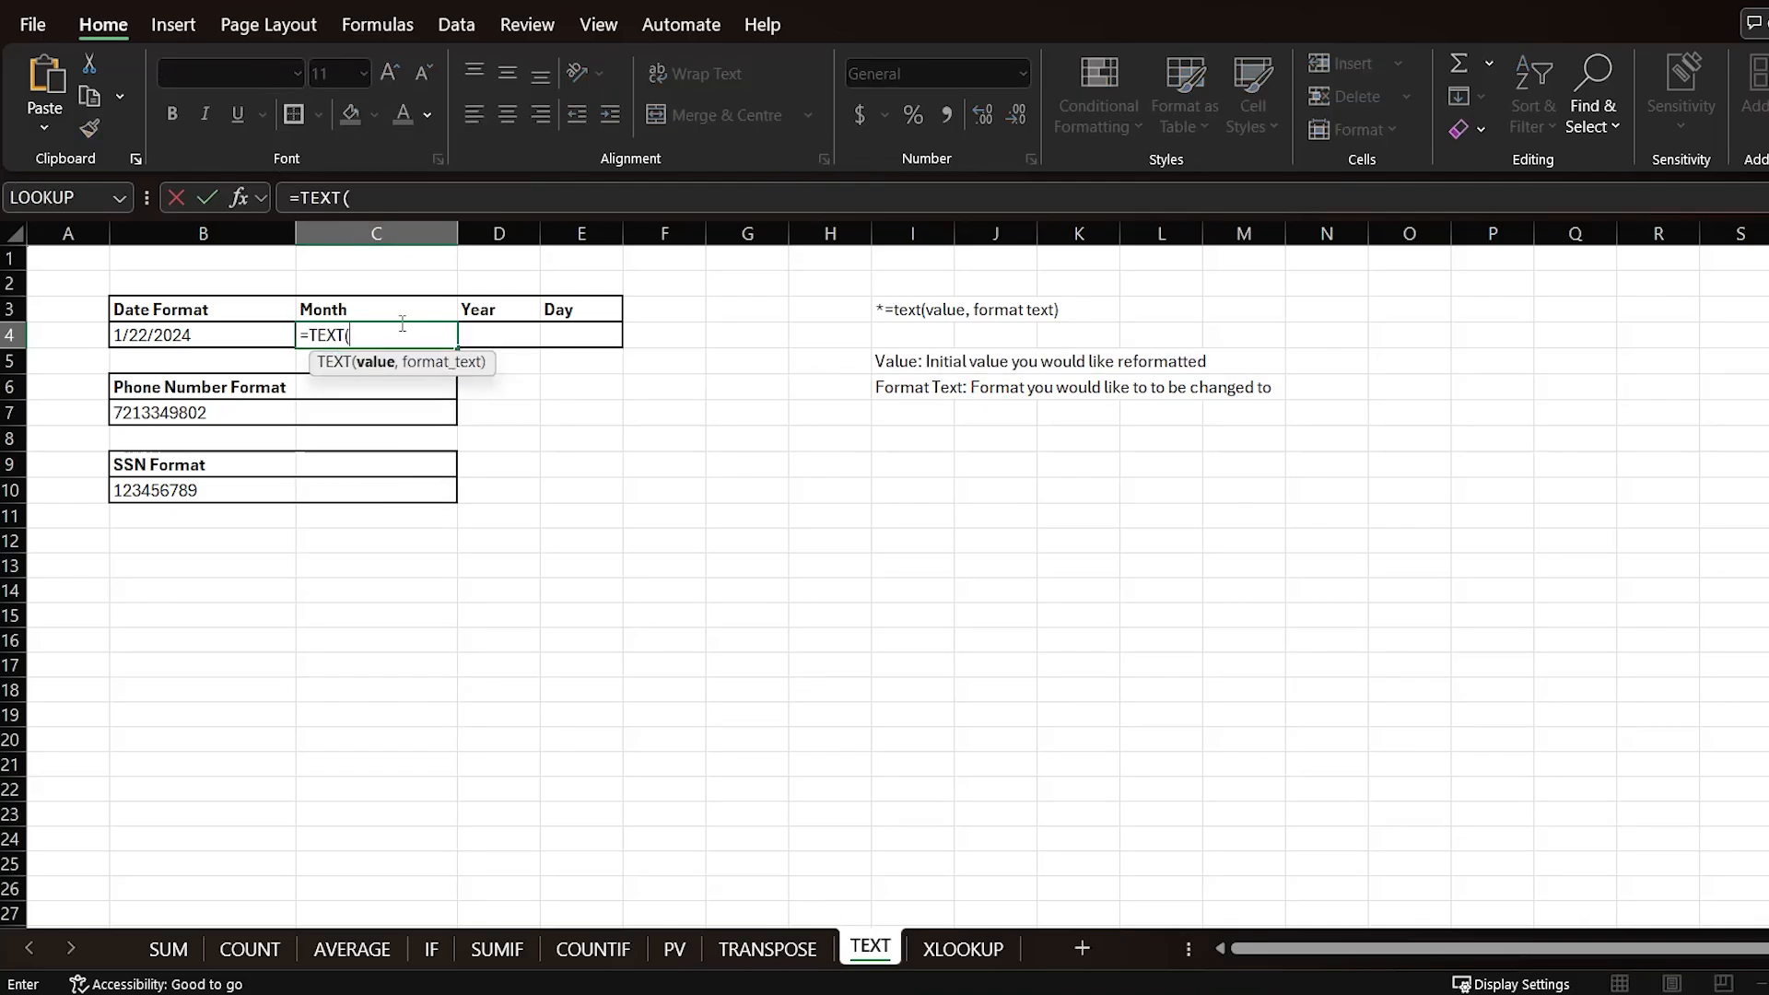
pyautogui.click(220, 340)
pyautogui.write(',')
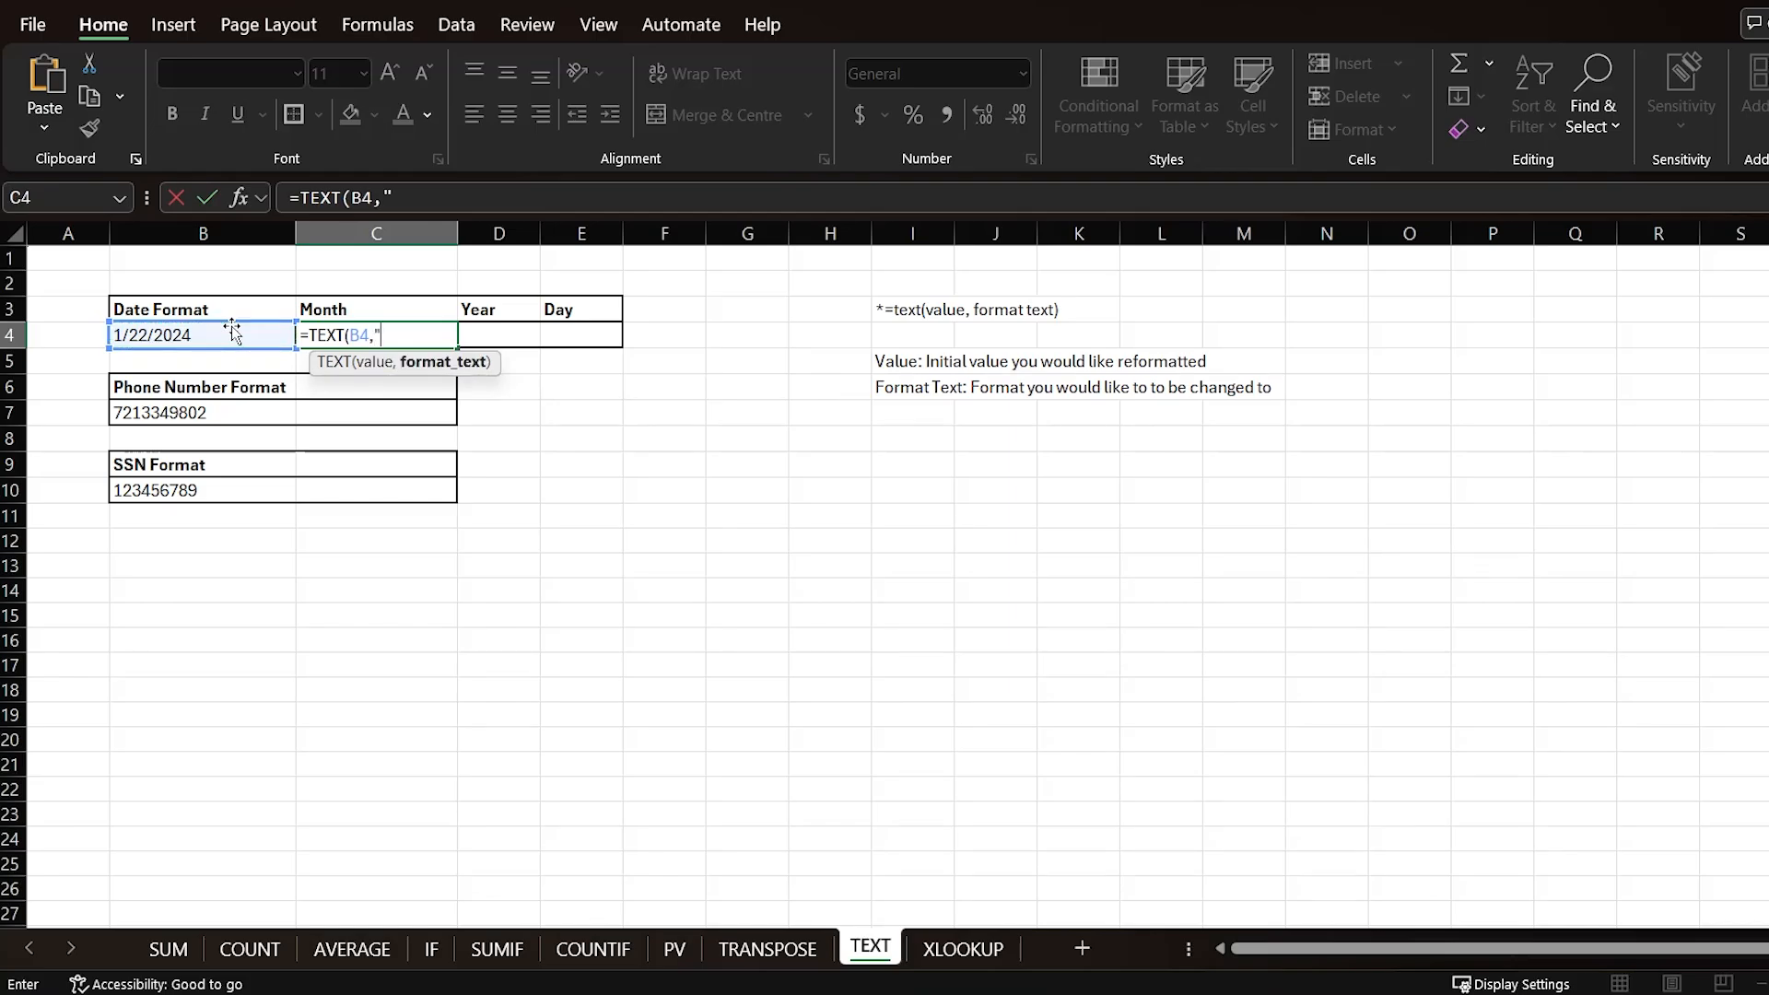
pyautogui.write('"mmmm"')
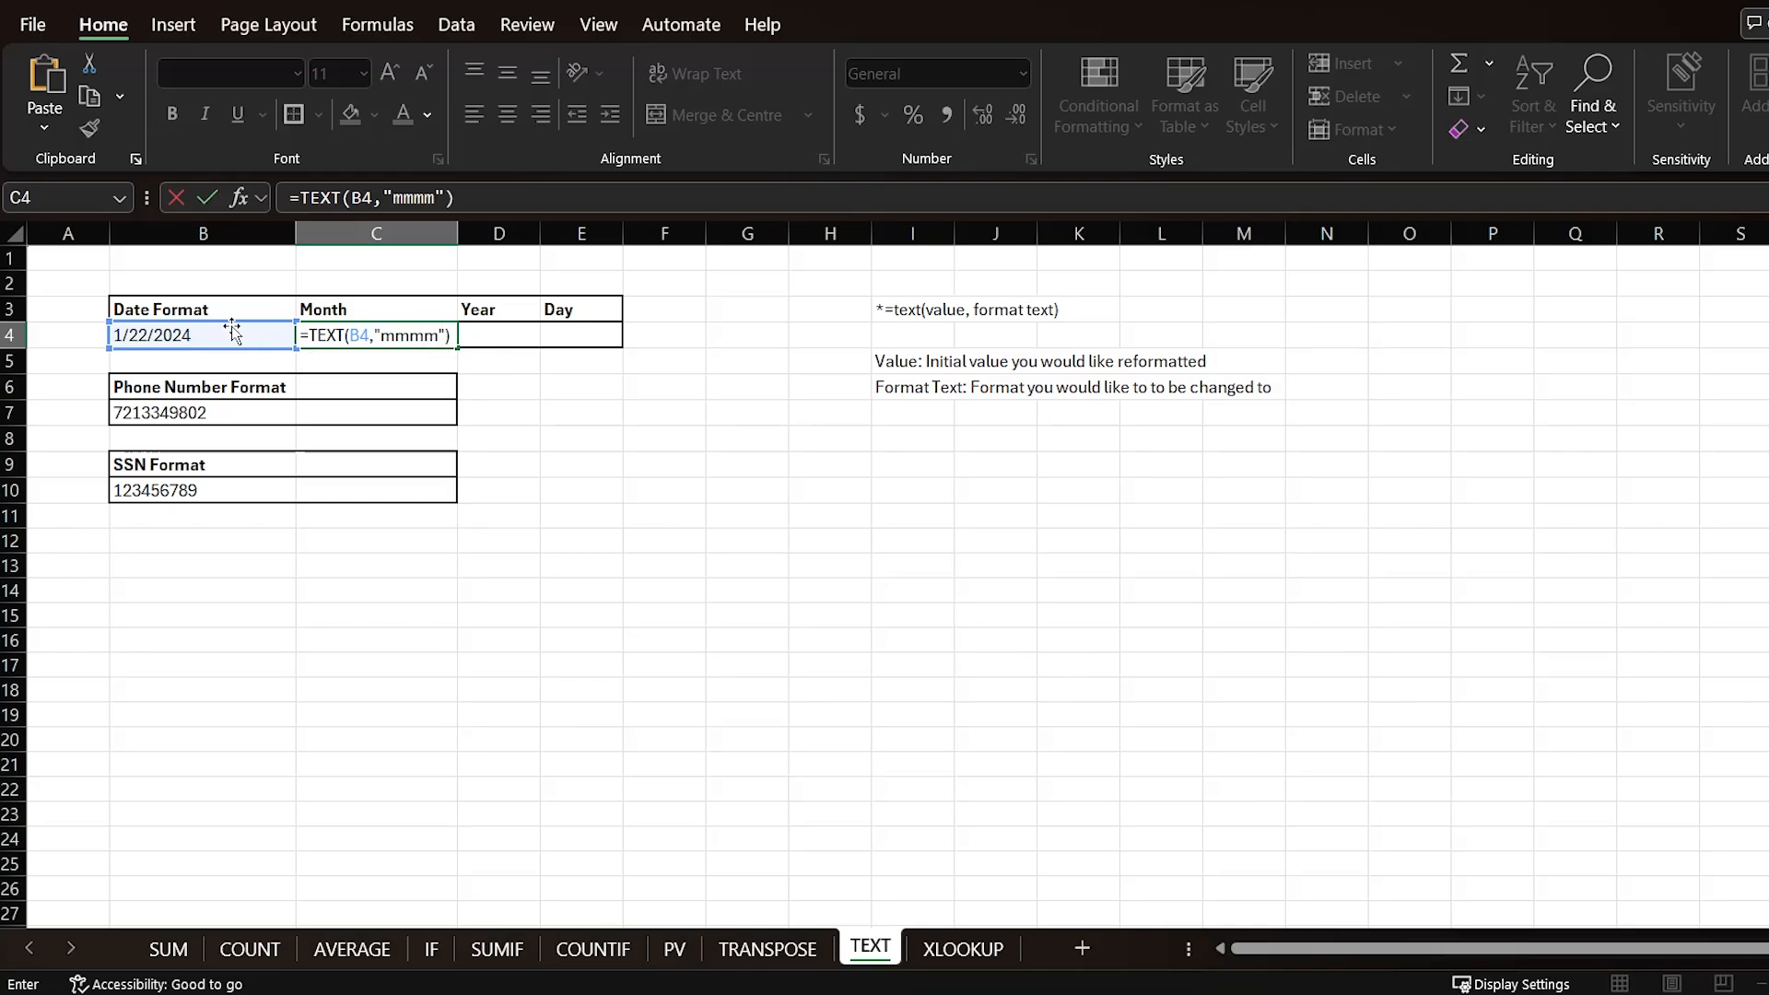
pyautogui.press('Return')
# Step: Switch the month format code to "mmm" and undo that change
pyautogui.click(313, 333)
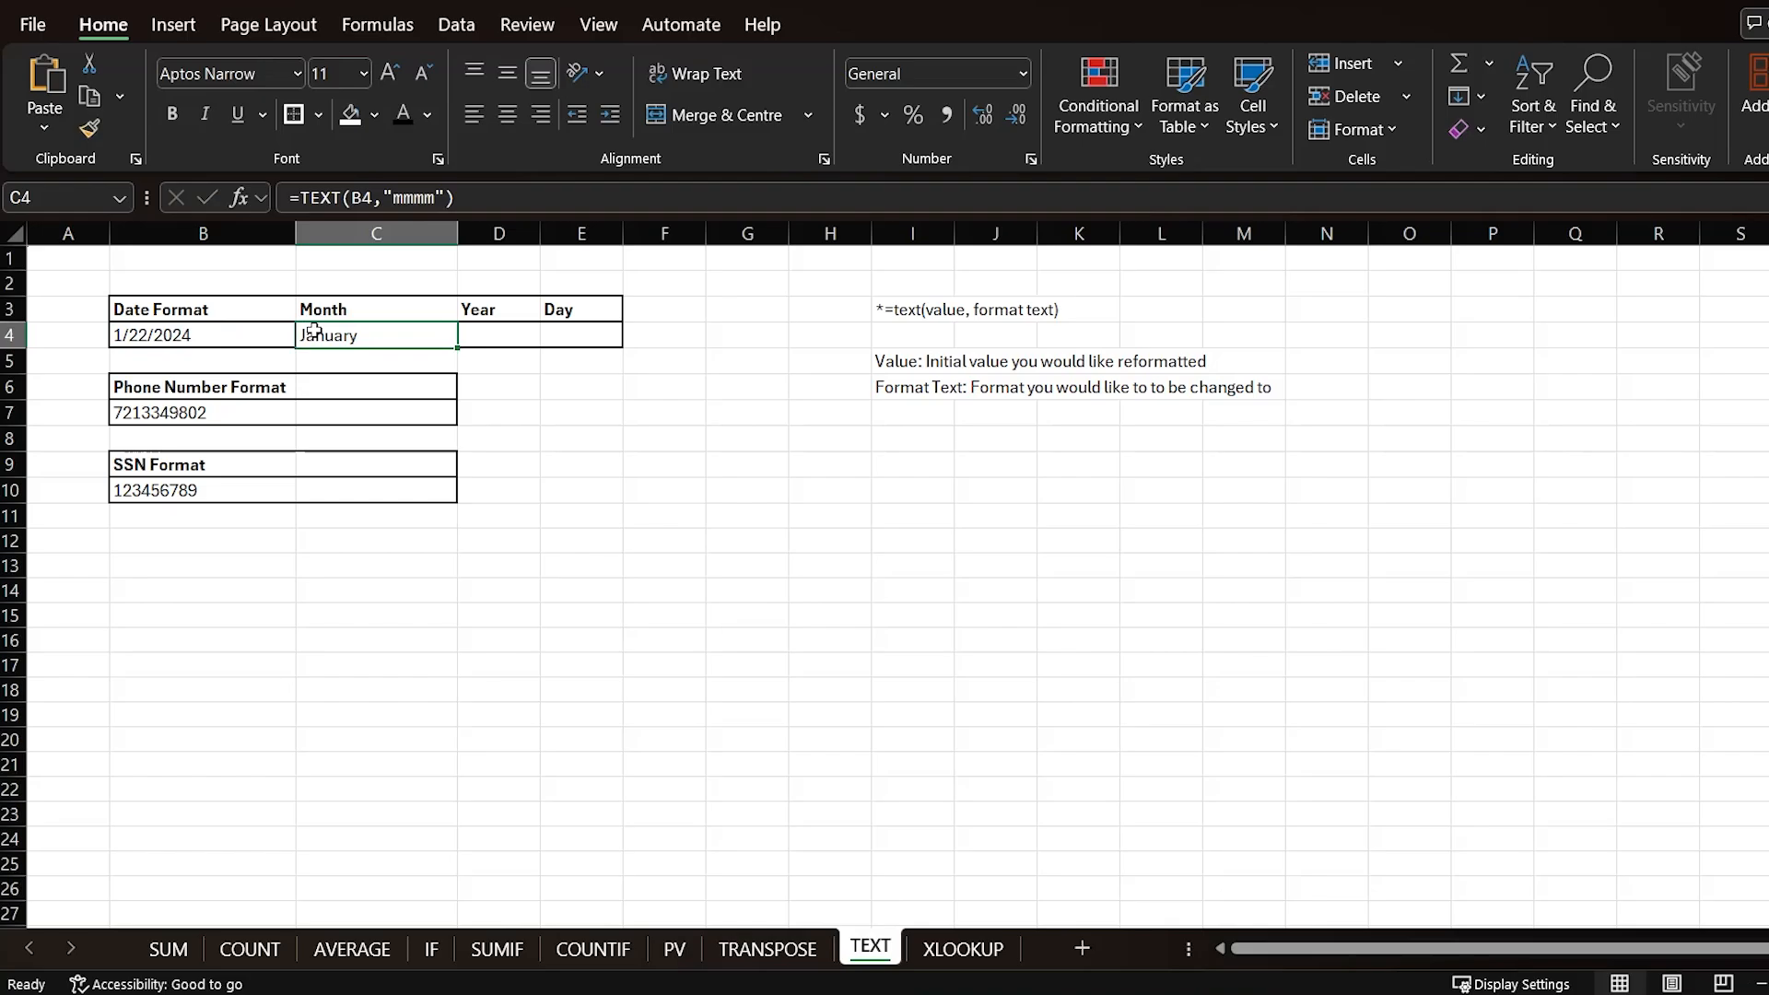
pyautogui.click(427, 198)
pyautogui.press('BackSpace')
pyautogui.press('Return')
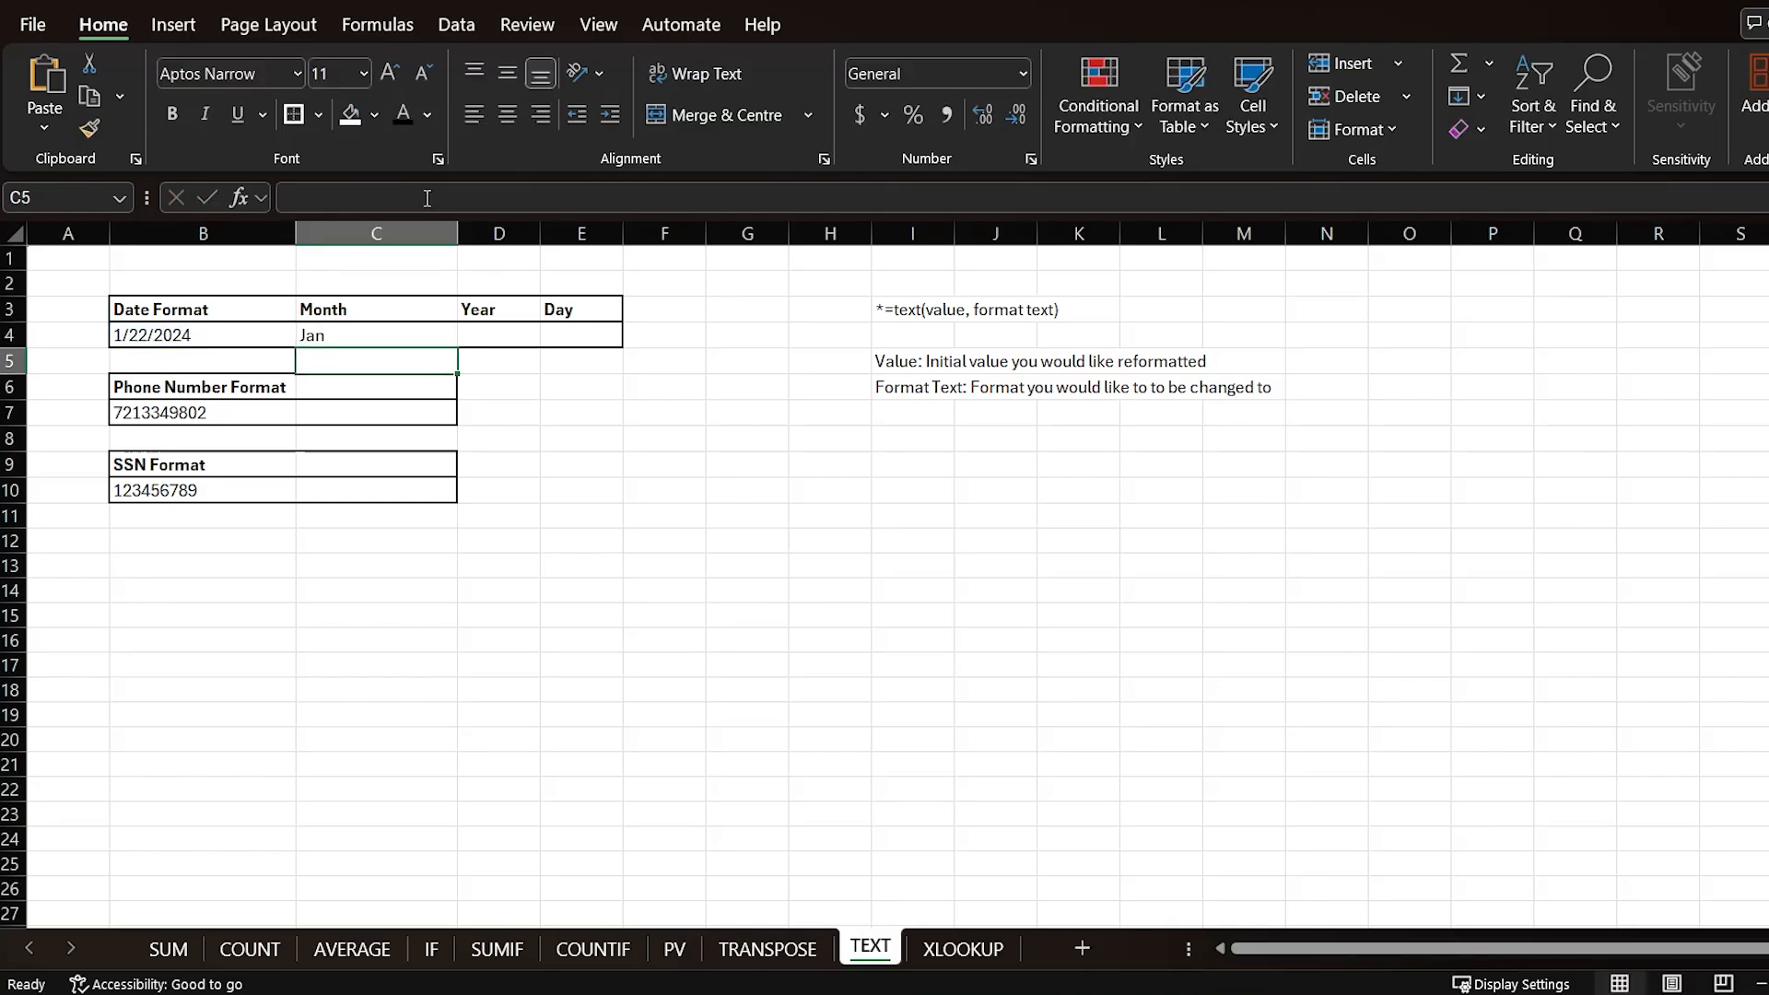
pyautogui.click(356, 331)
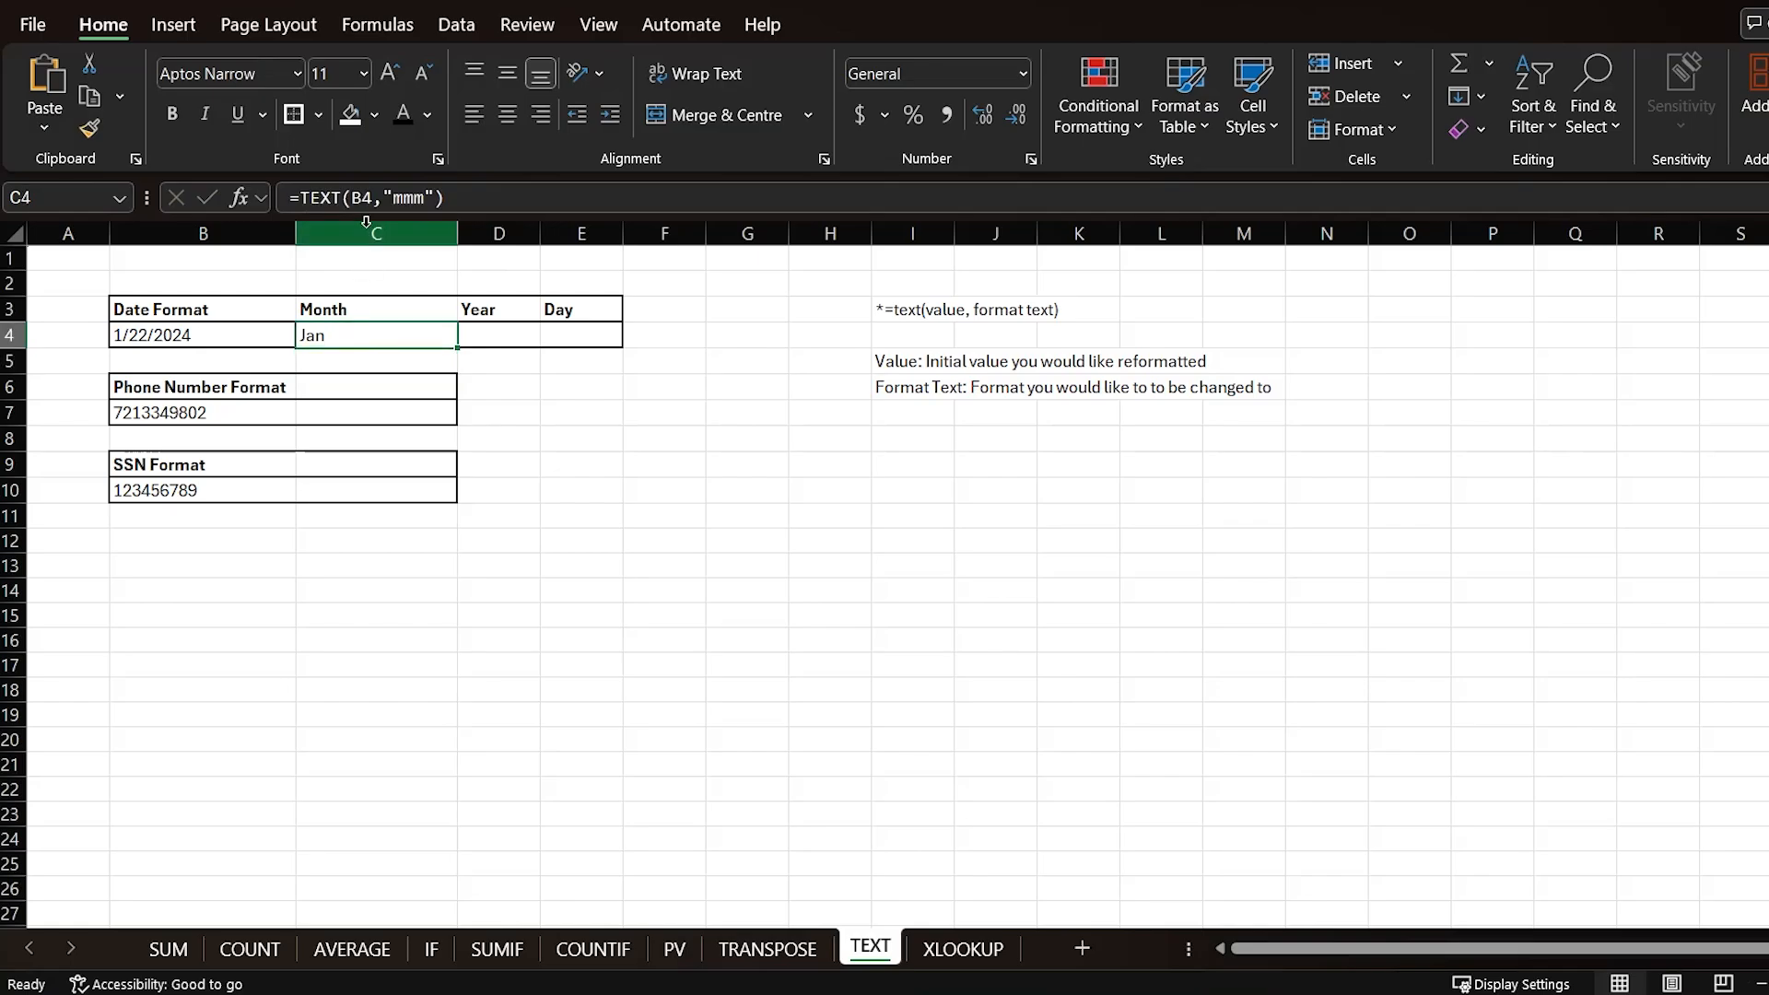
pyautogui.hotkey('ctrl', 'z')
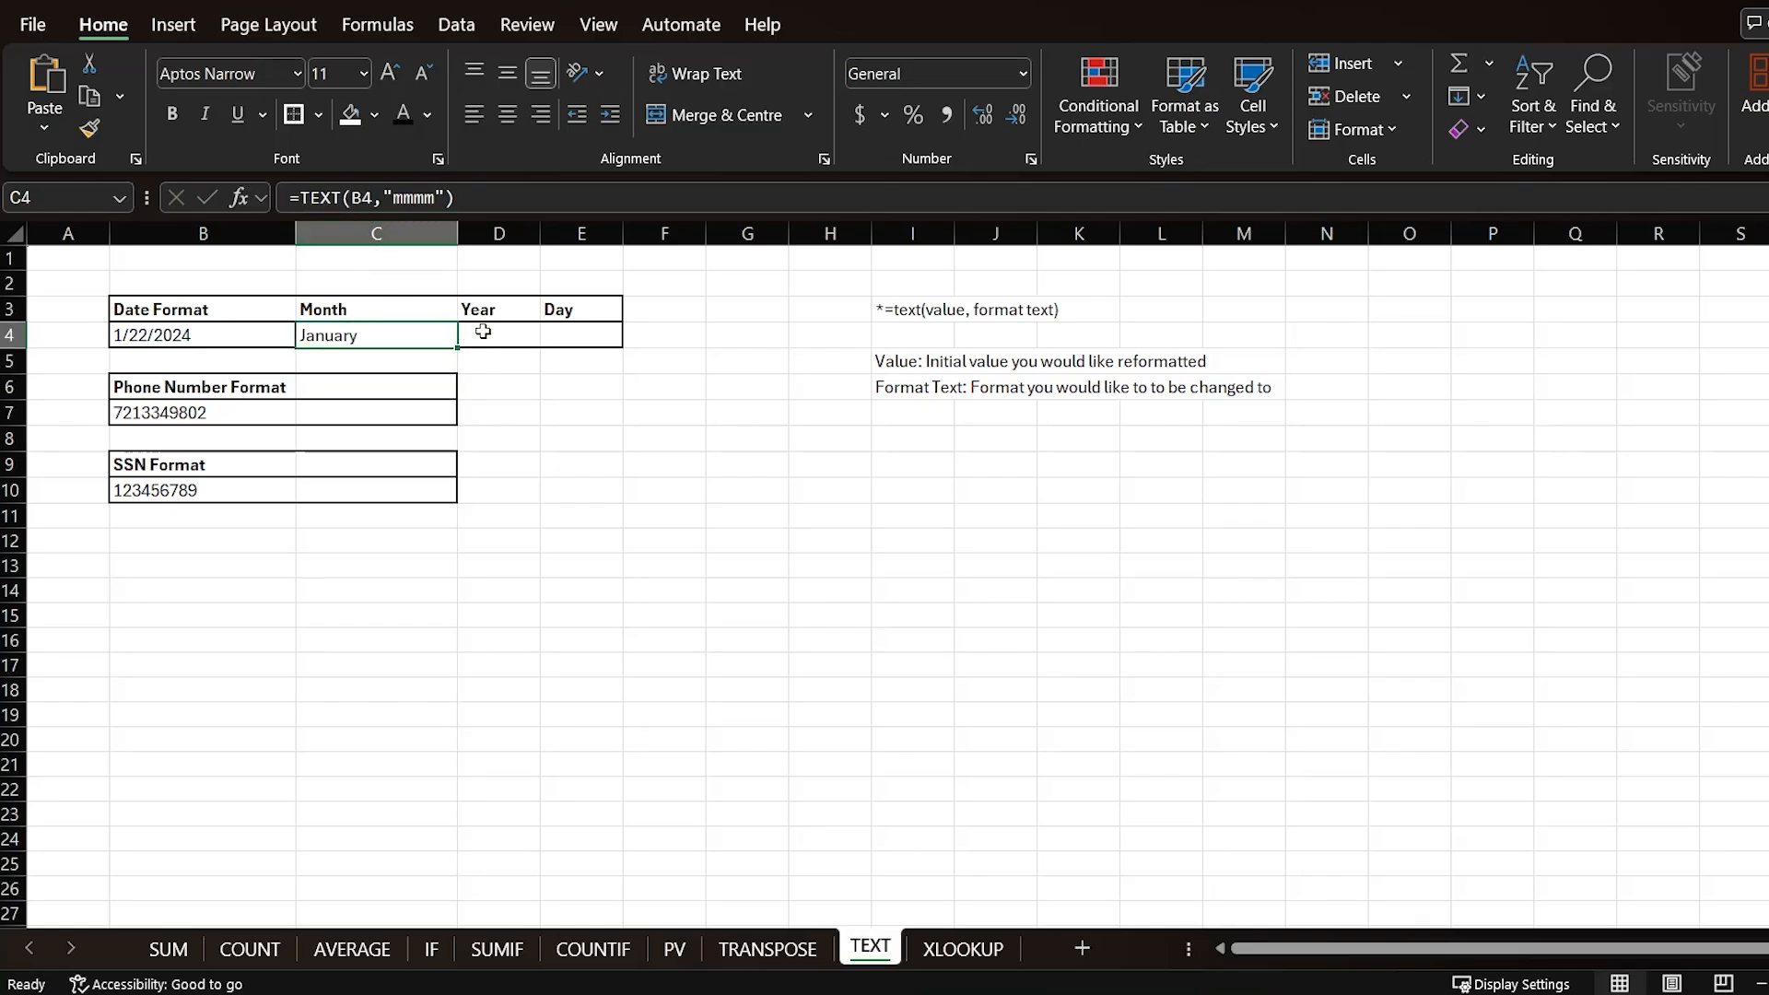
# Step: Enter =TEXT(B4,"yyyy") in the Year cell to extract the date's year
pyautogui.click(483, 332)
pyautogui.write('=text(')
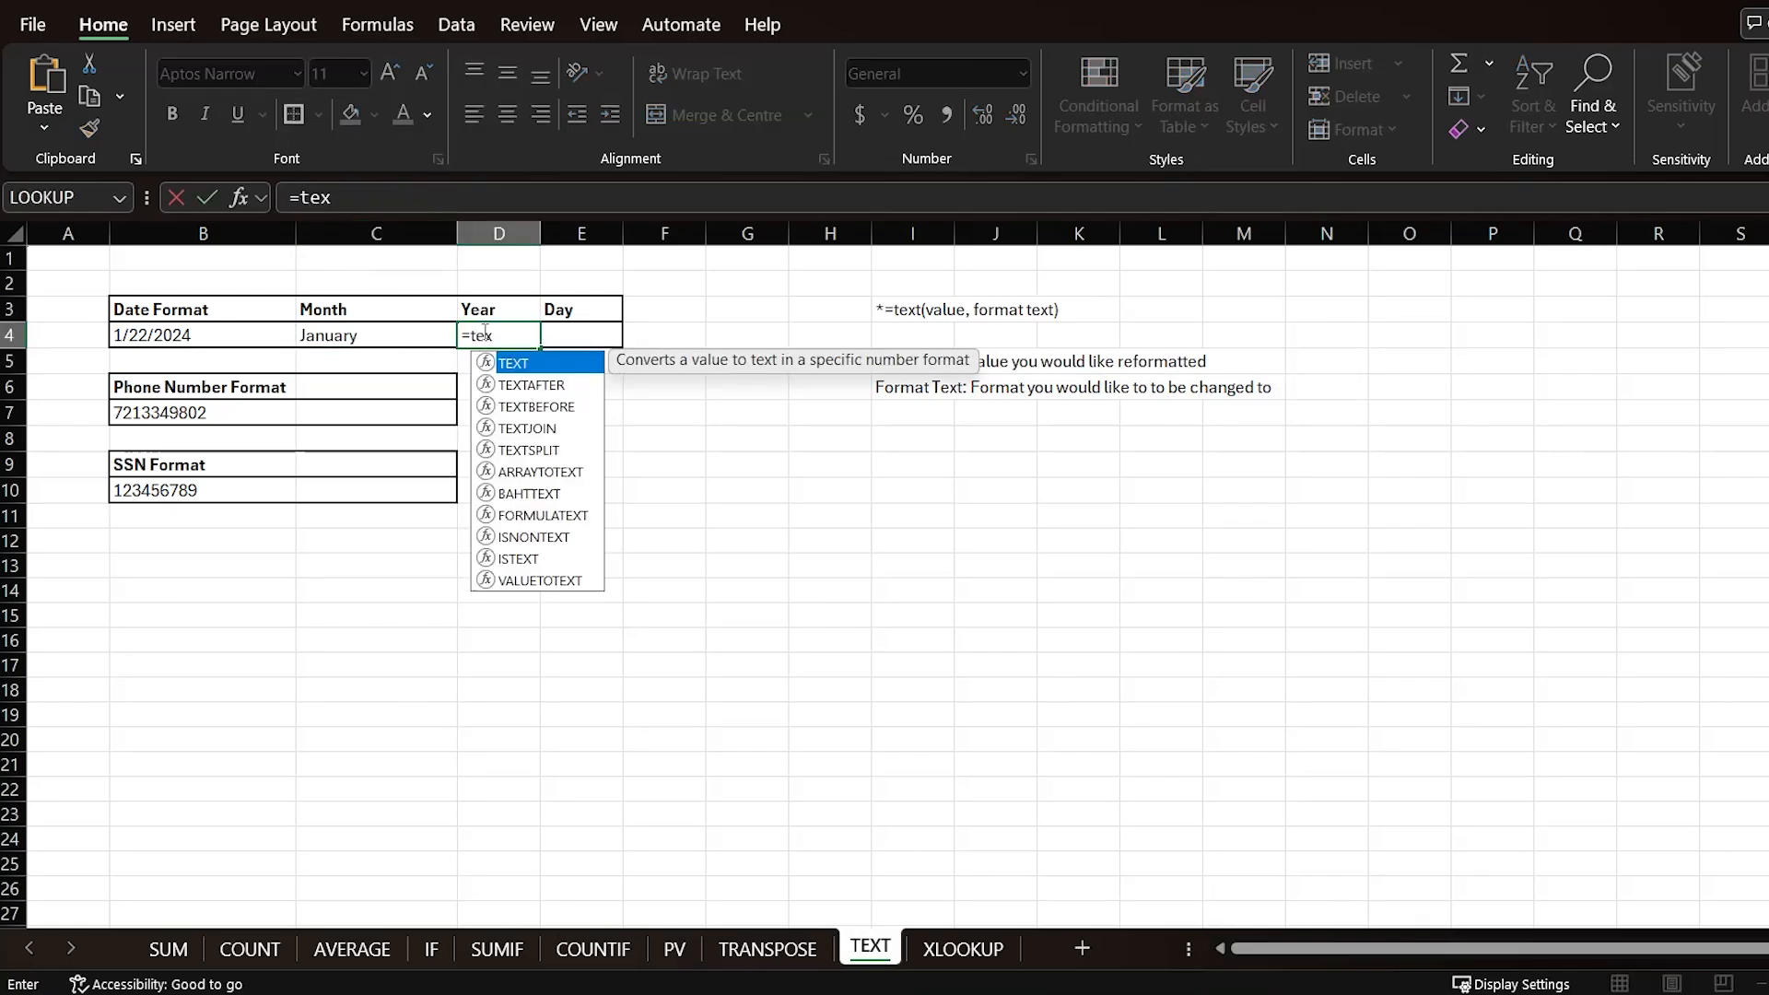
pyautogui.click(233, 337)
pyautogui.write(',')
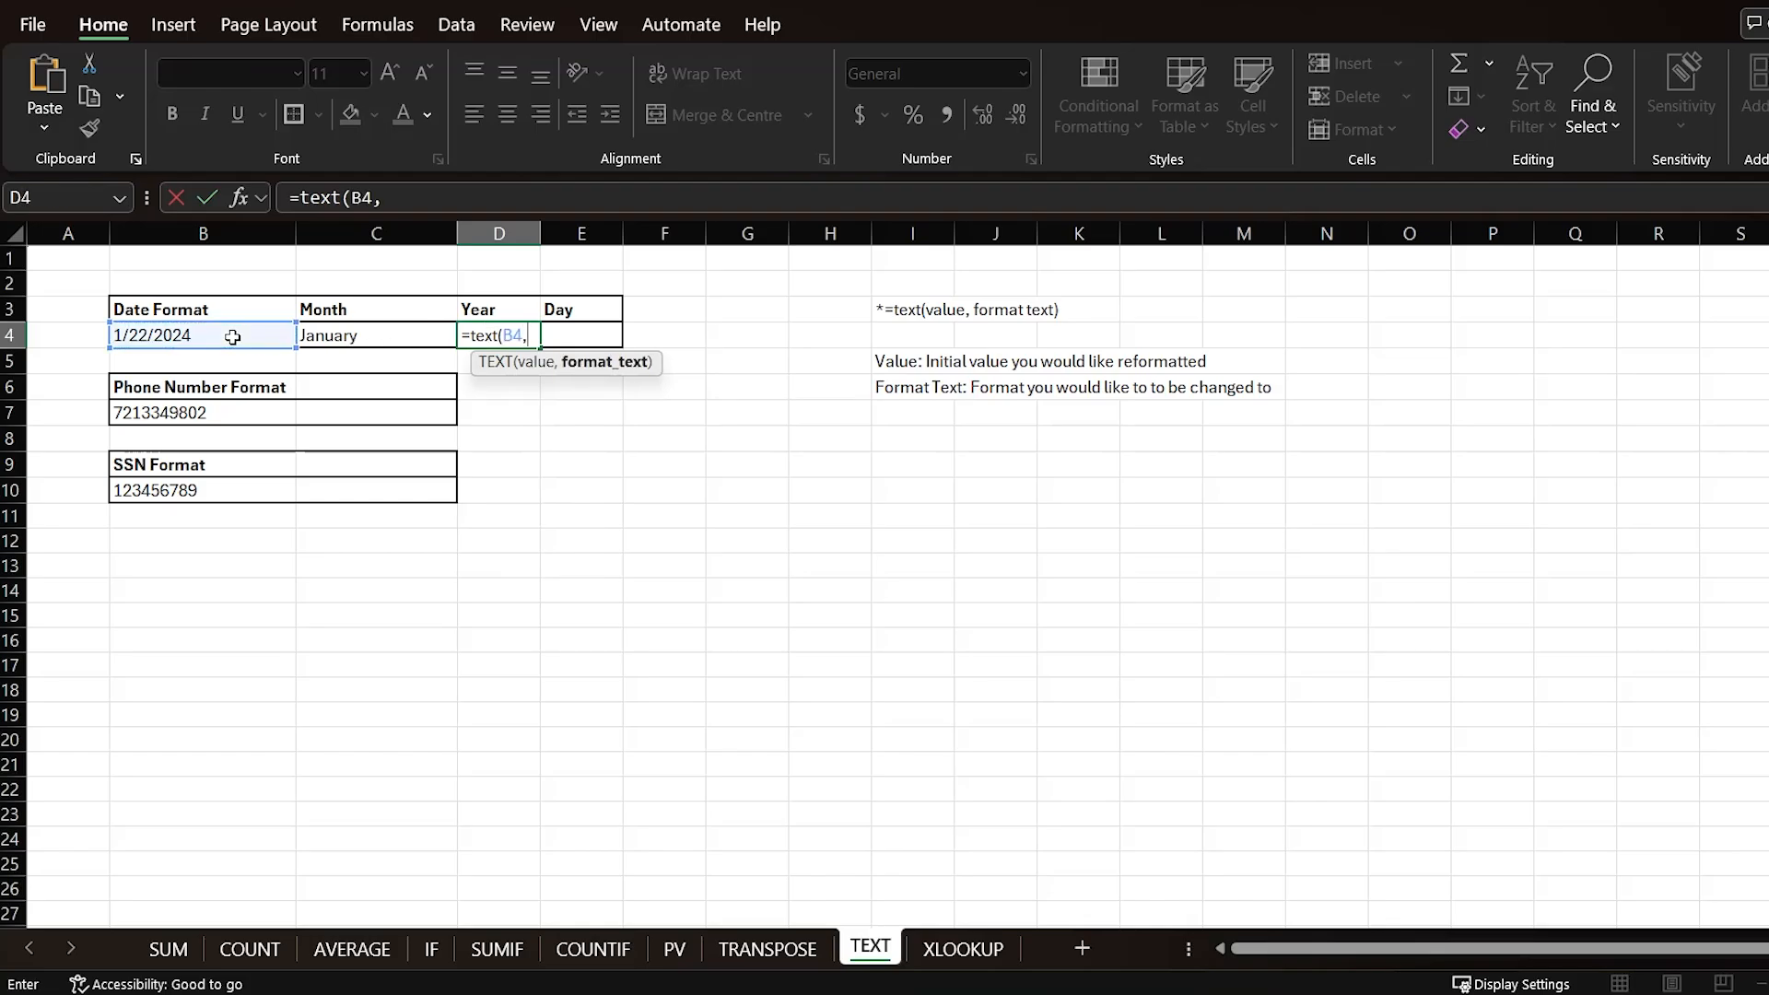
pyautogui.write('"yyyy")')
pyautogui.press('Return')
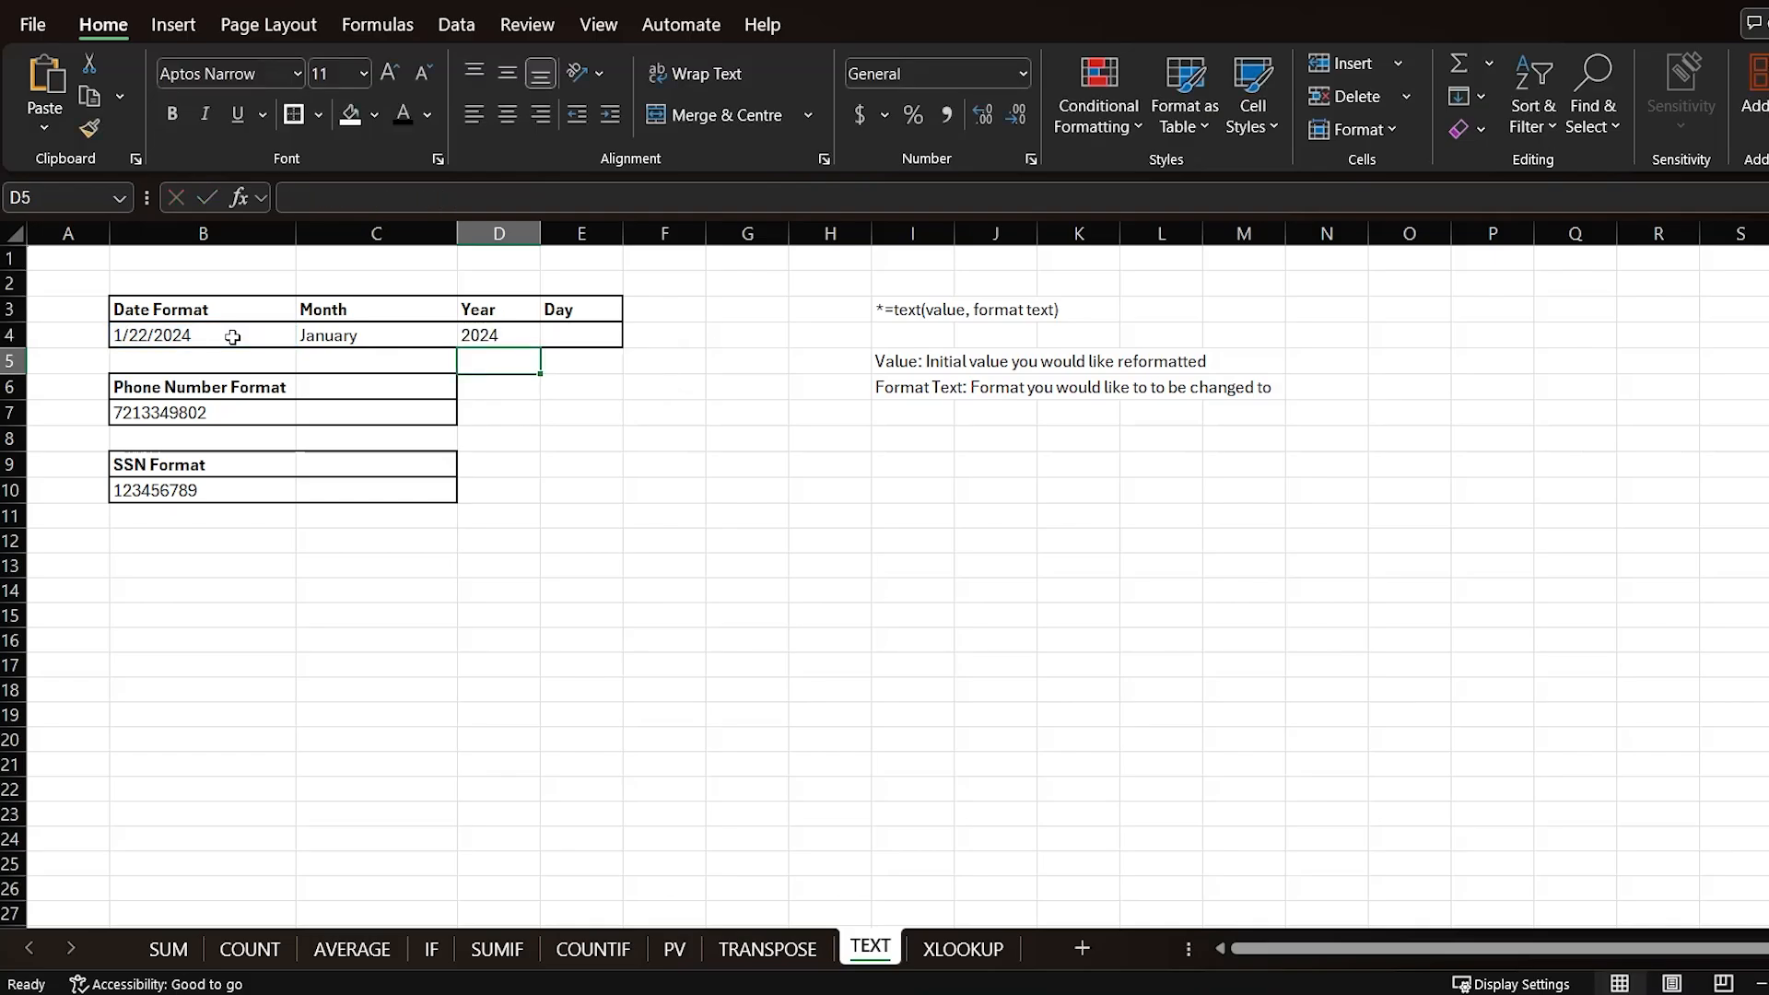
# Step: Enter =TEXT(B4,"dddd") in the Day cell to show the weekday name, then review the date row's formulas
pyautogui.click(580, 334)
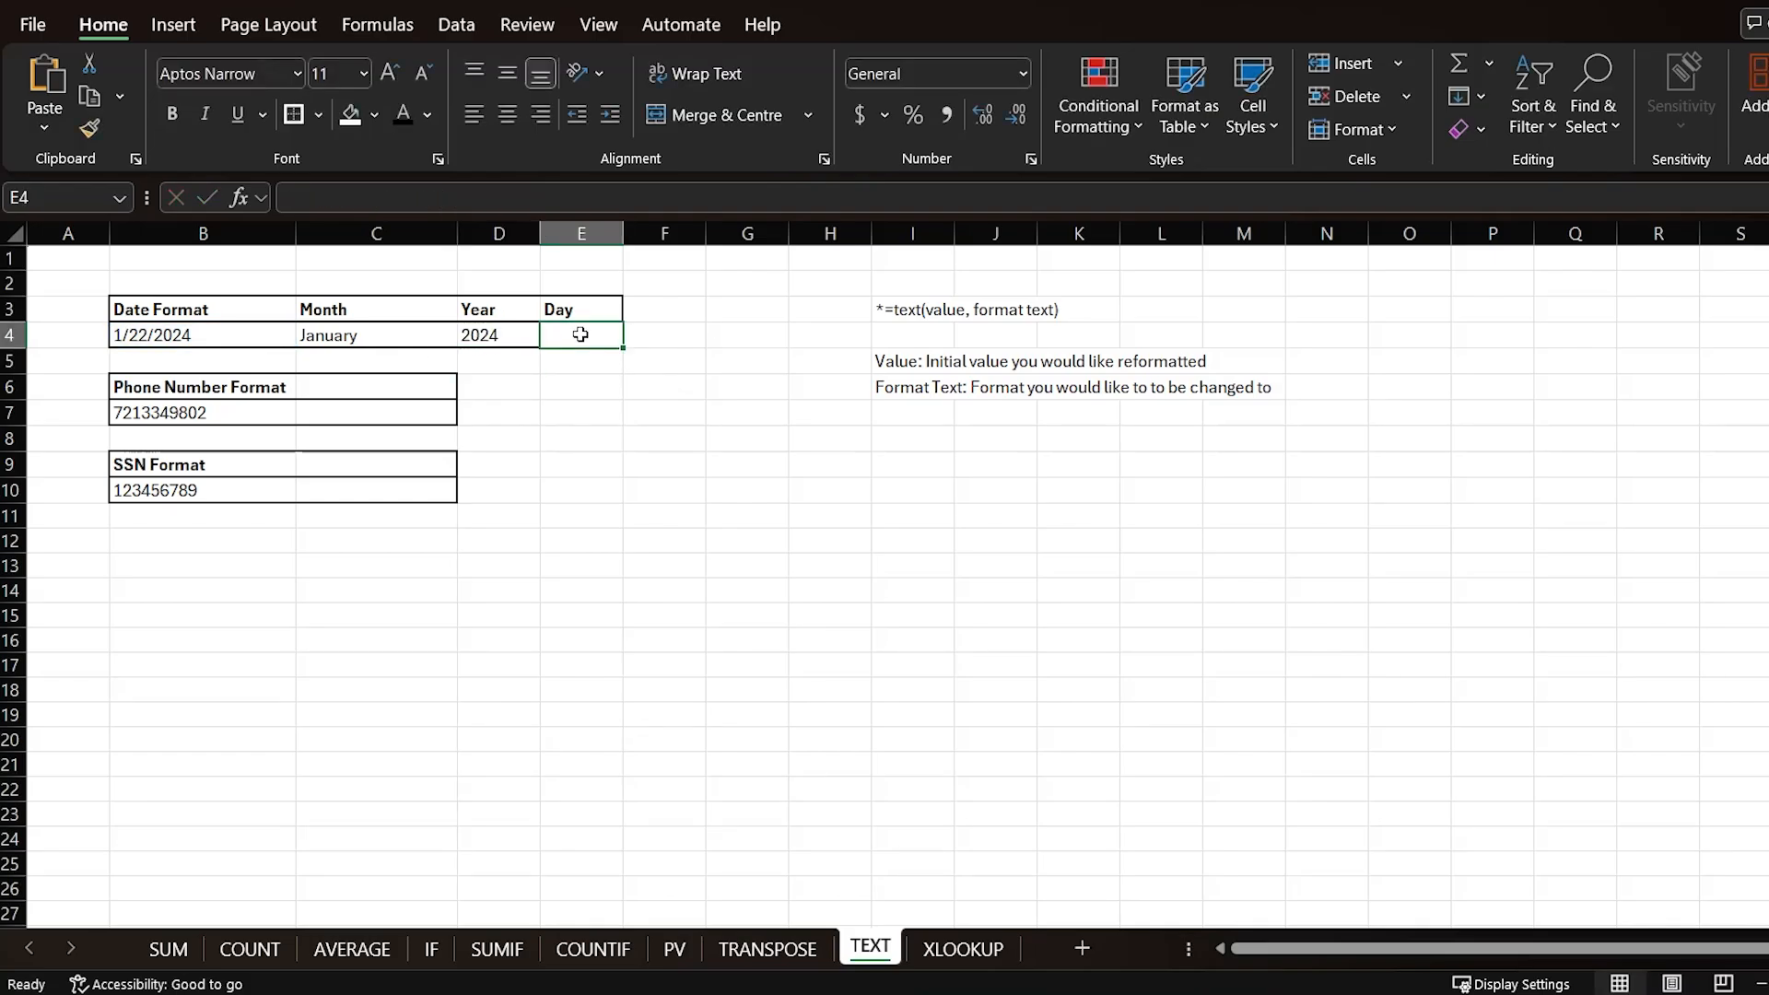
pyautogui.write('=text(')
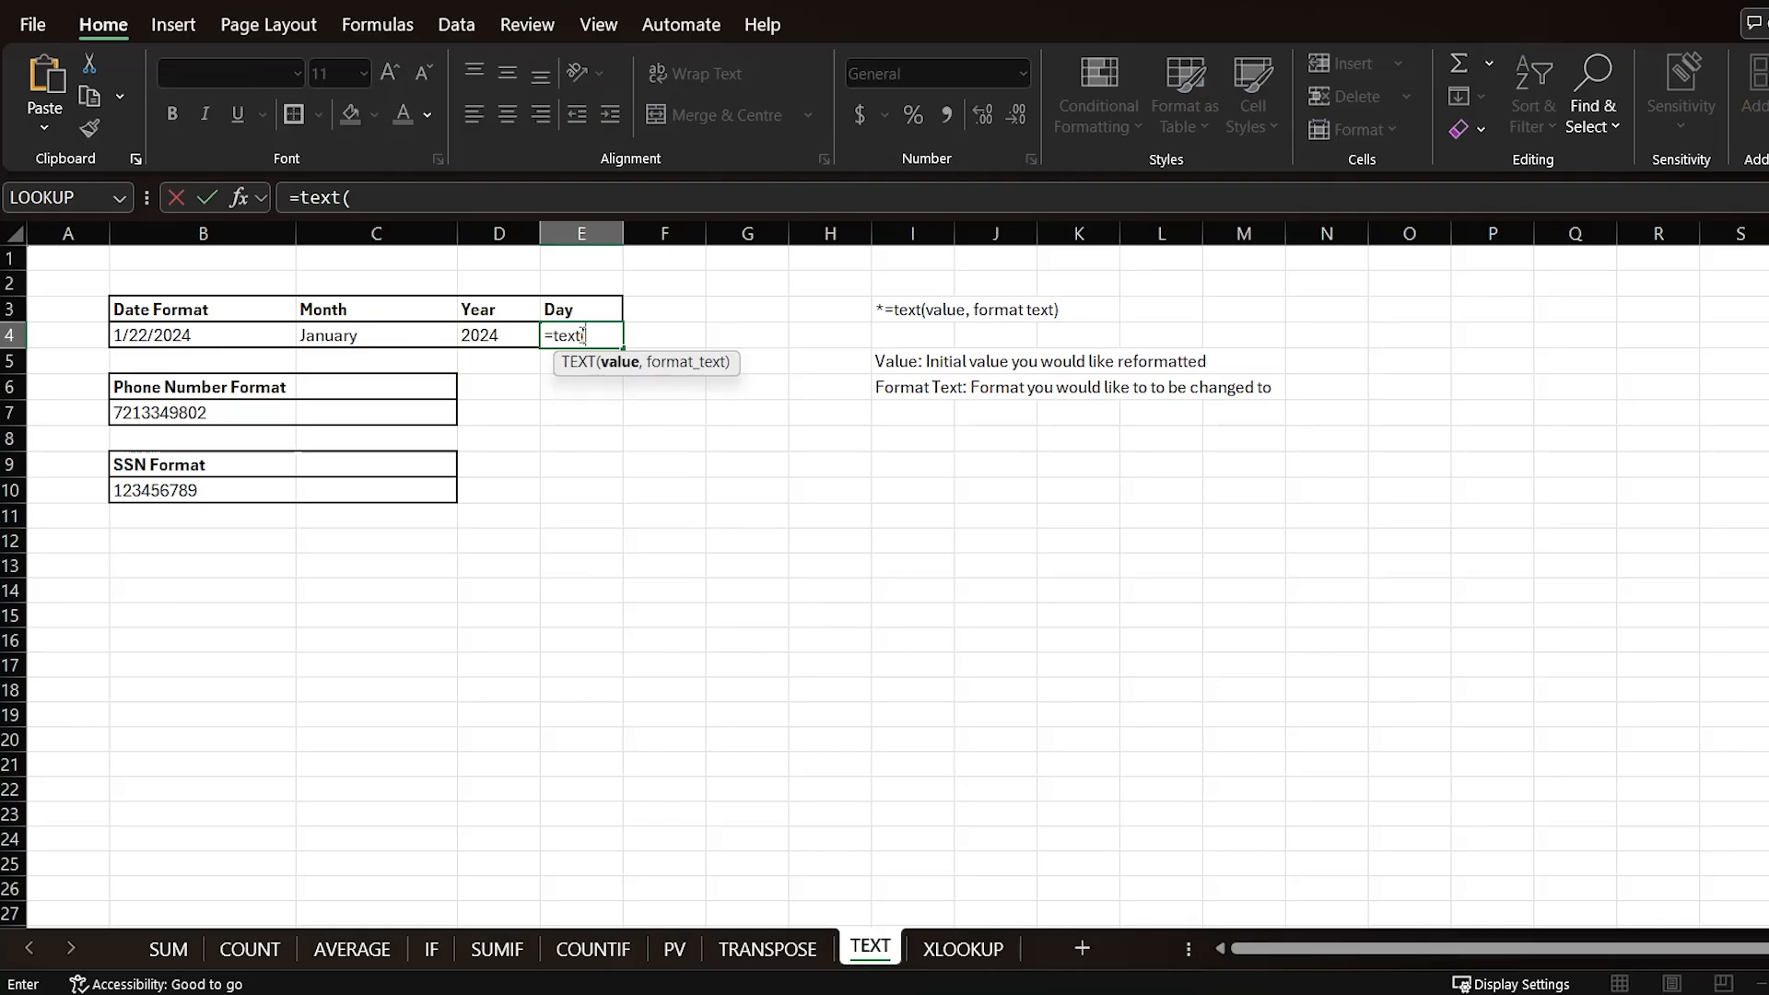
pyautogui.click(158, 338)
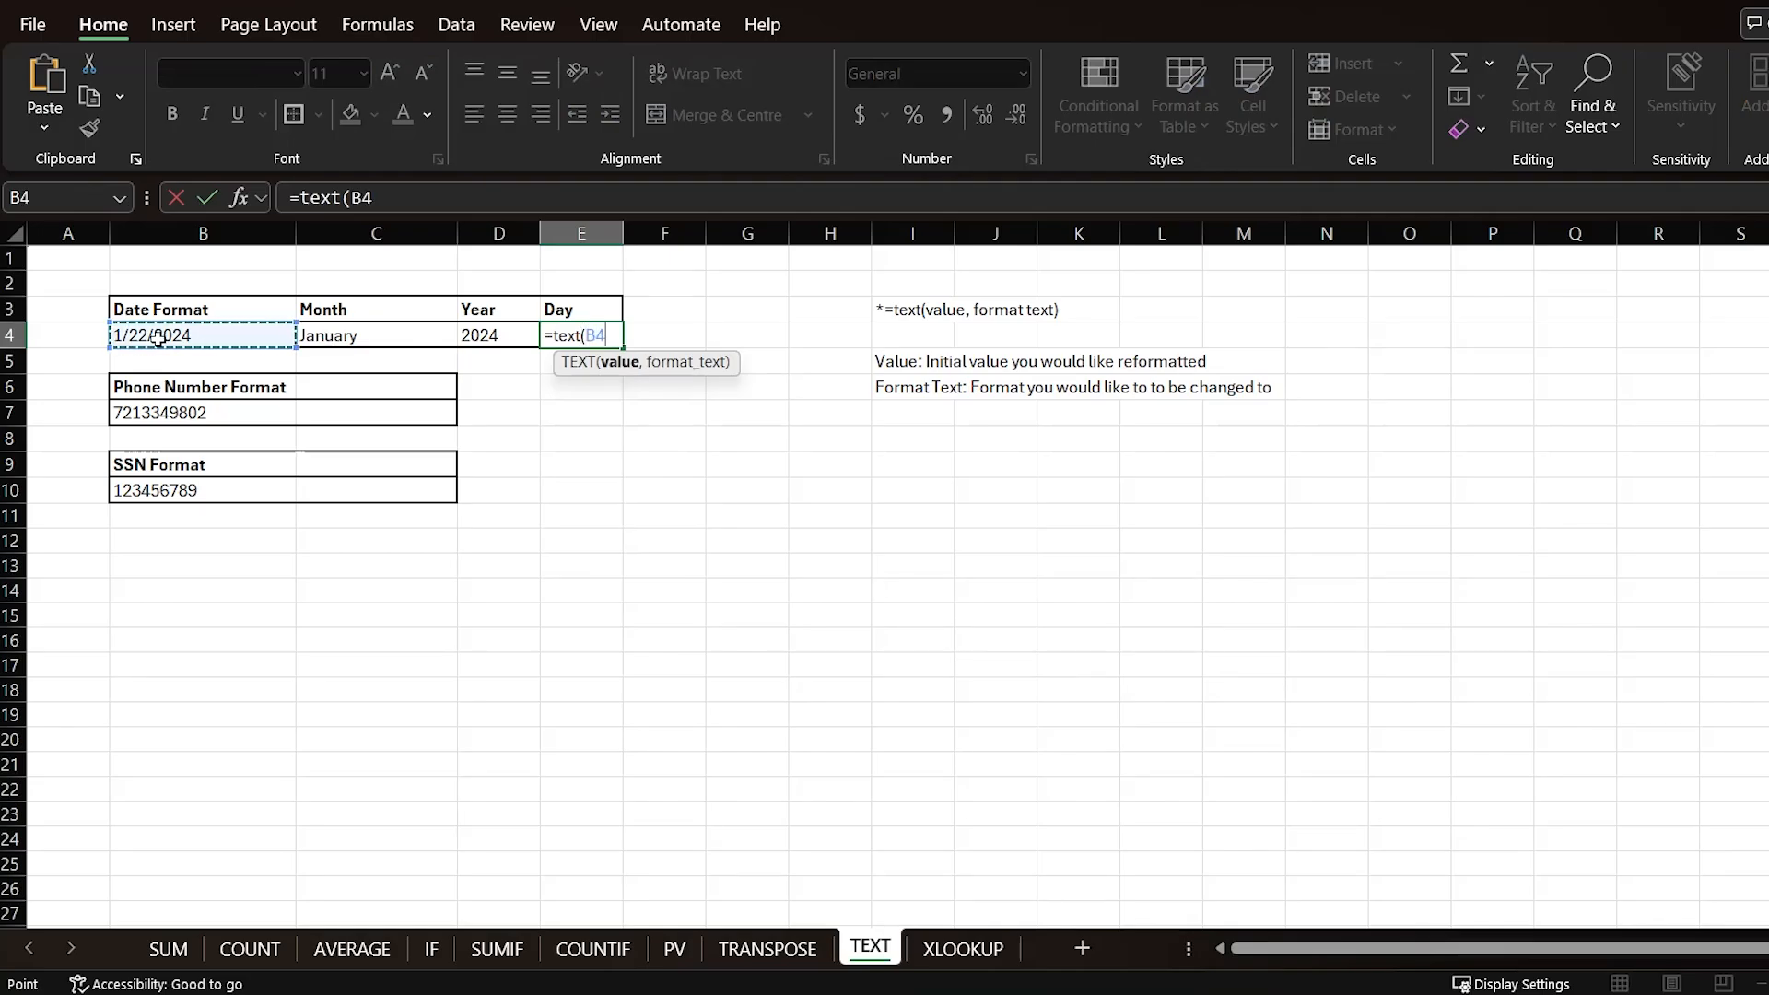
pyautogui.write(',"dddd')
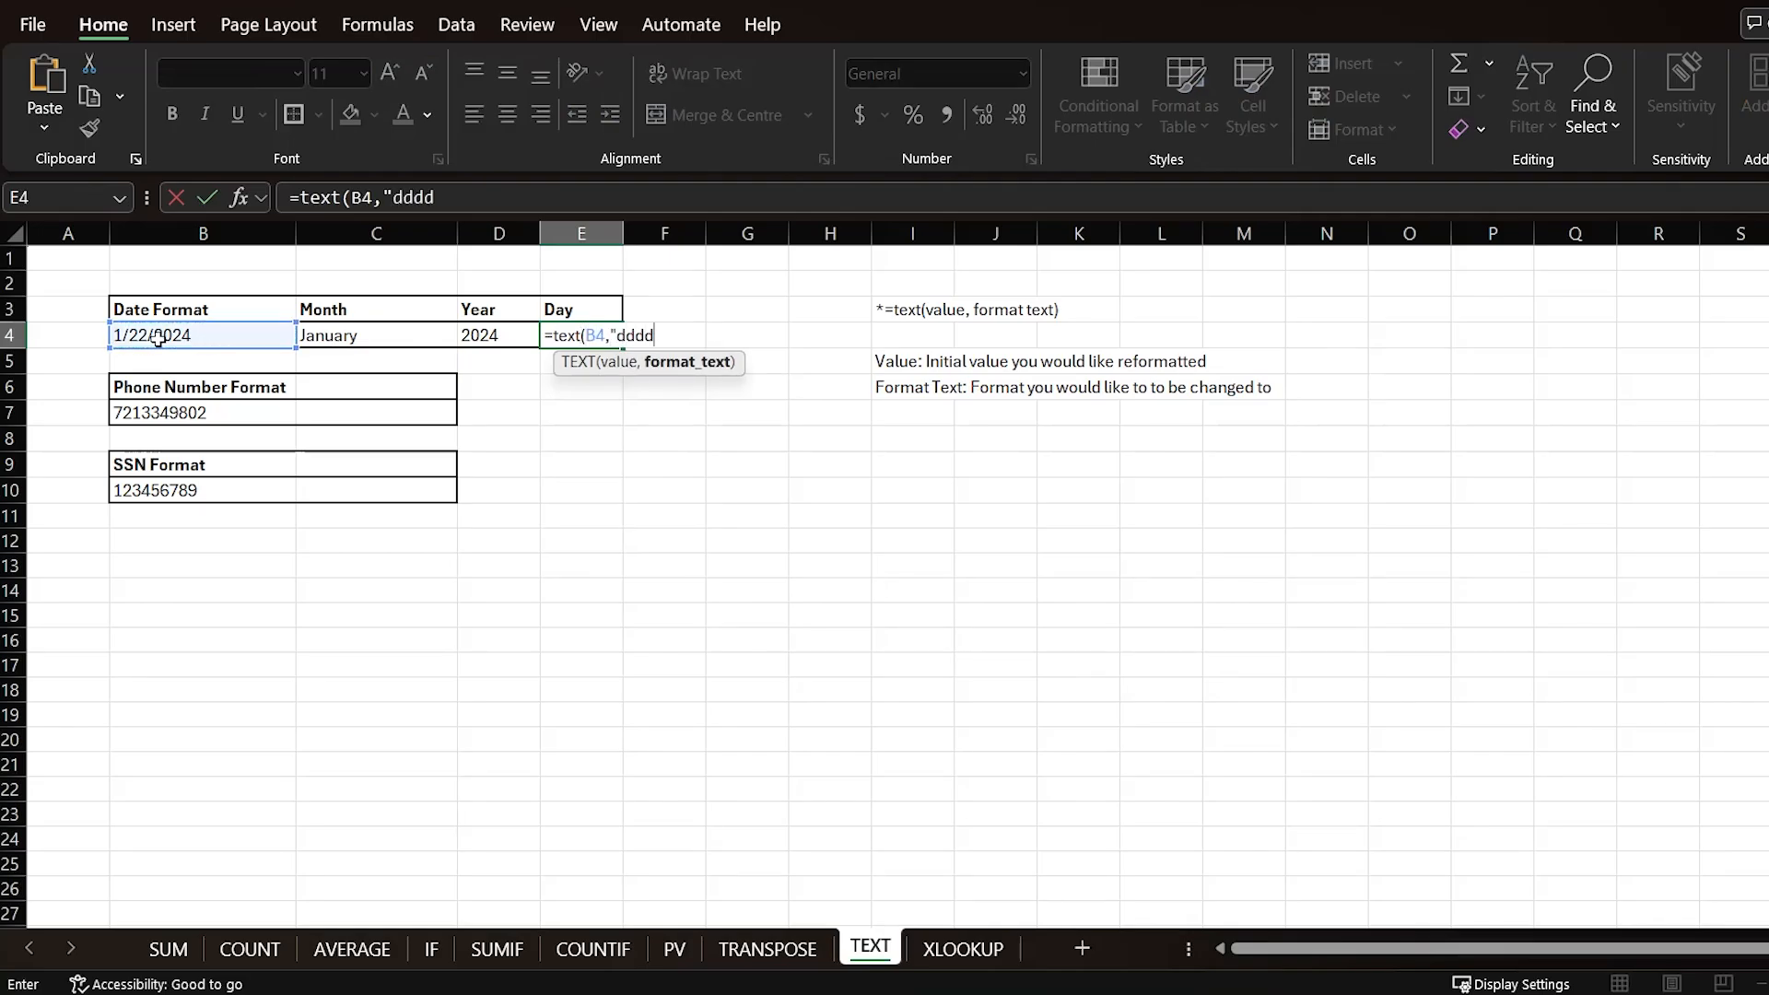
pyautogui.write('")')
pyautogui.press('Return')
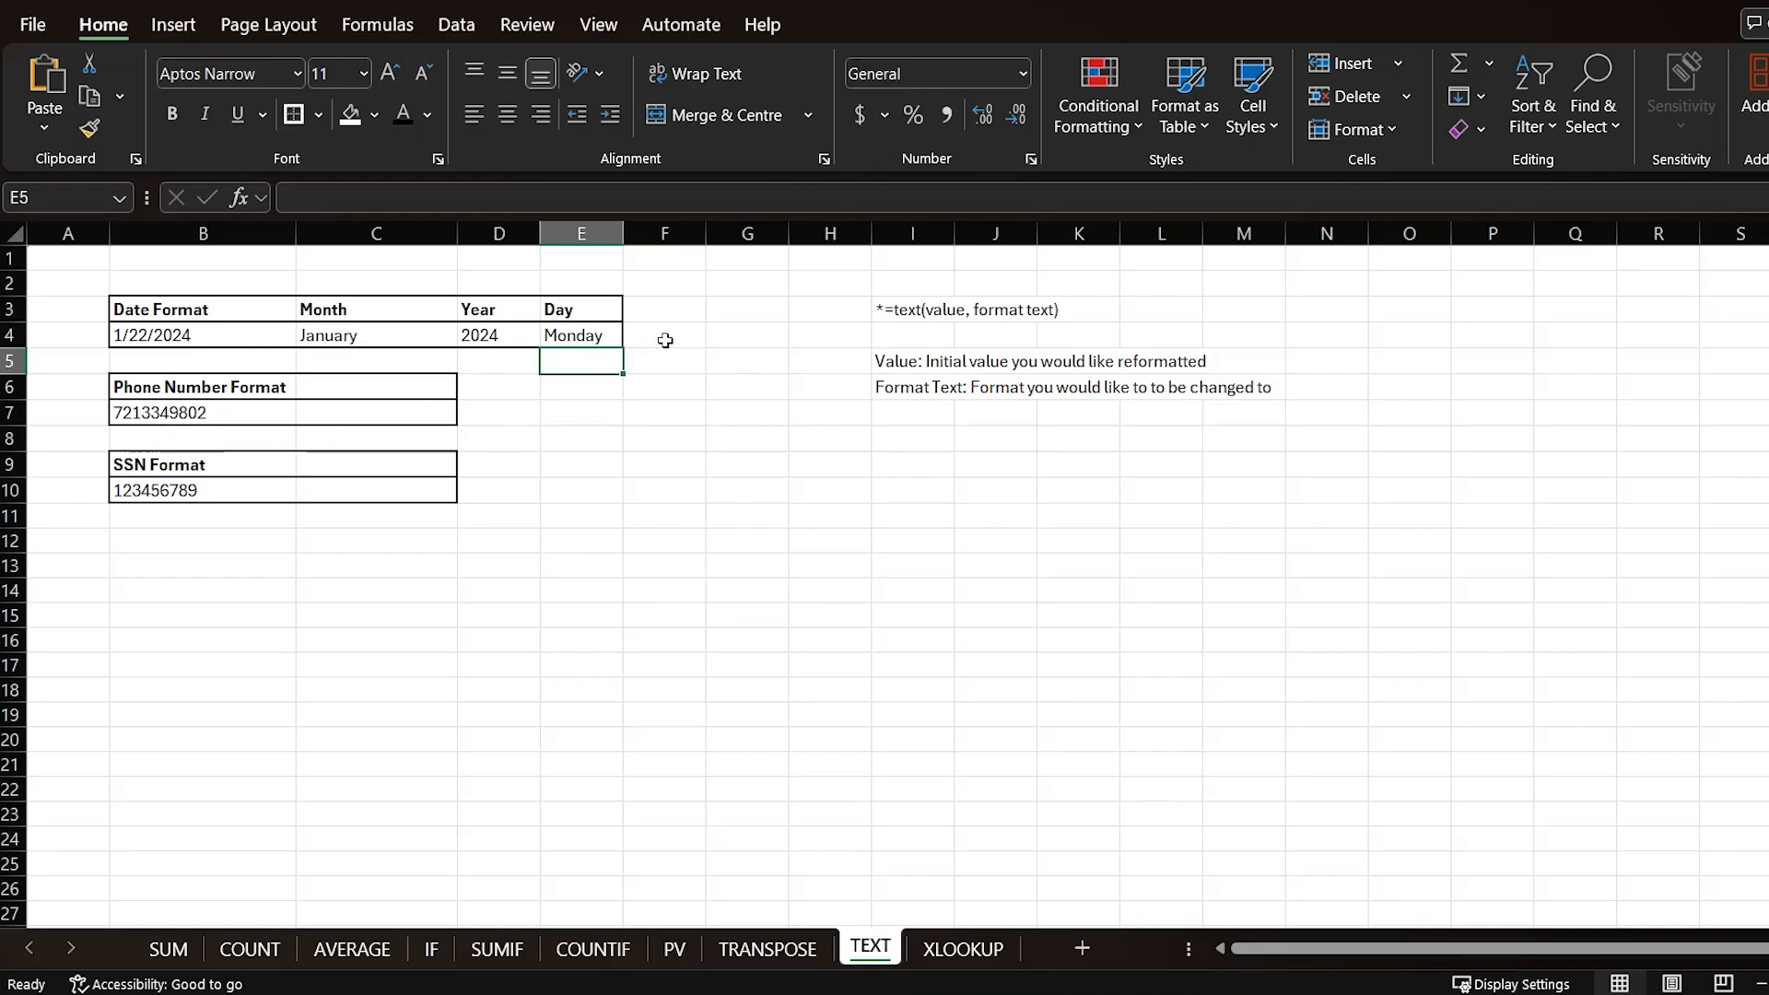
pyautogui.click(715, 337)
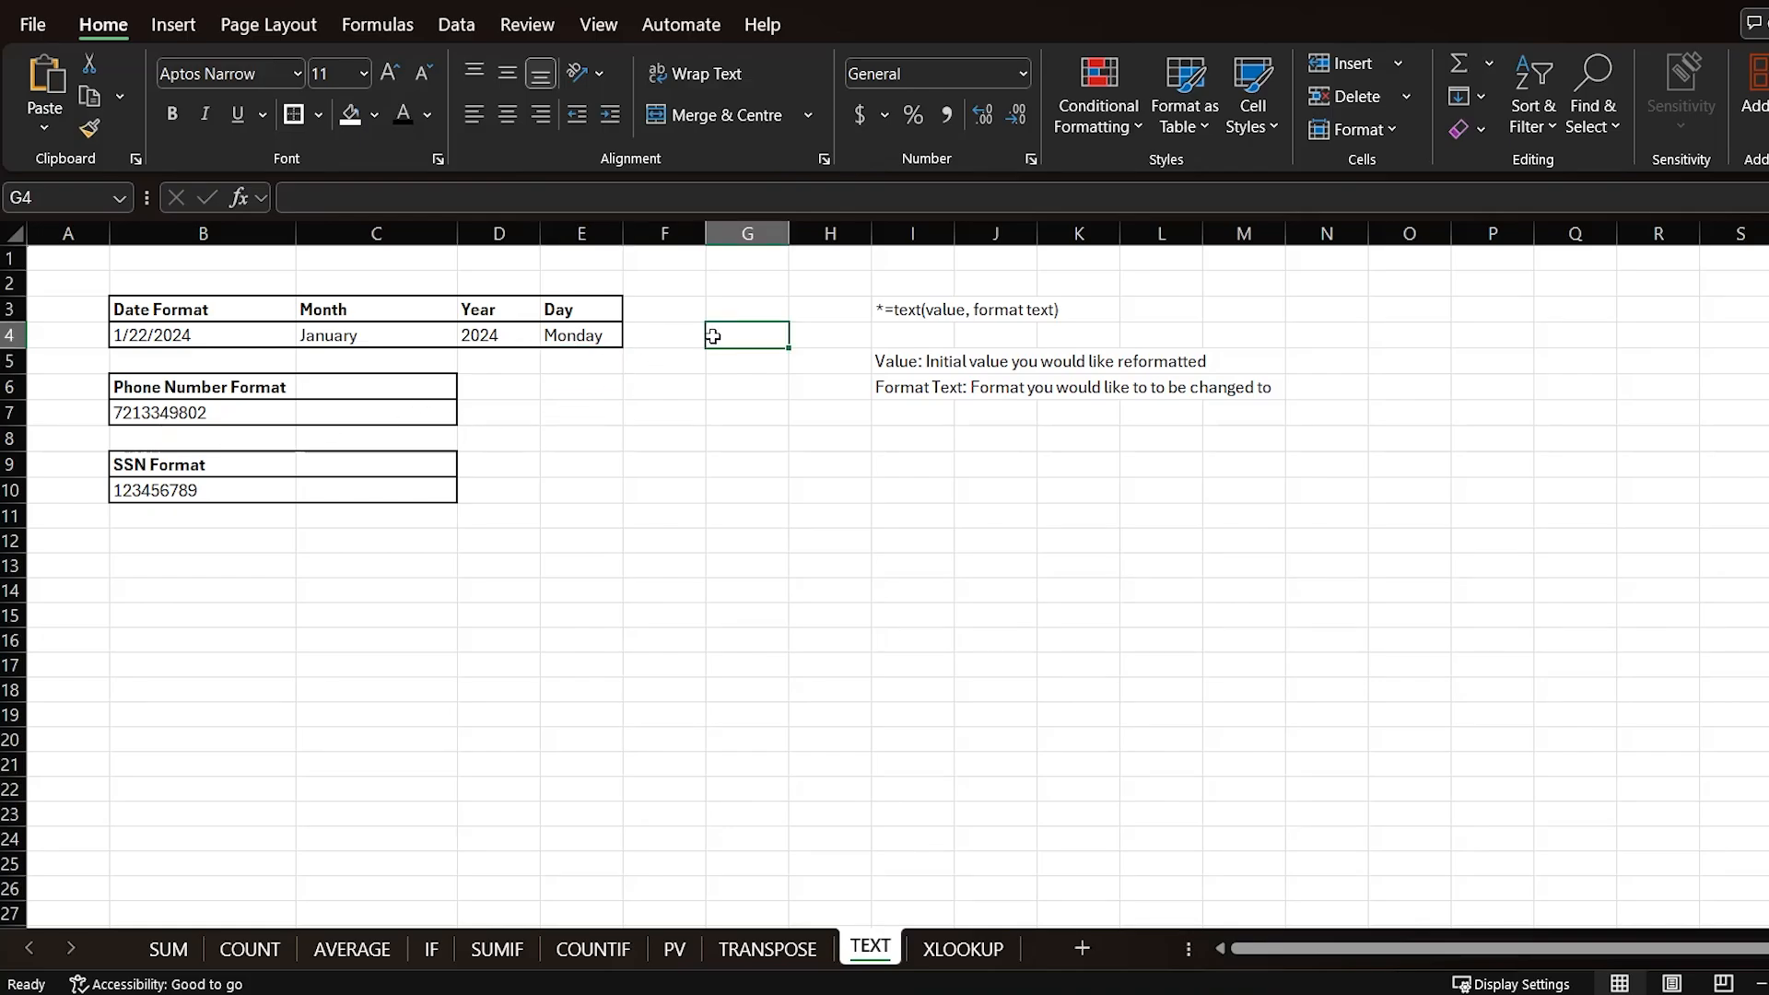
pyautogui.click(132, 338)
pyautogui.click(324, 335)
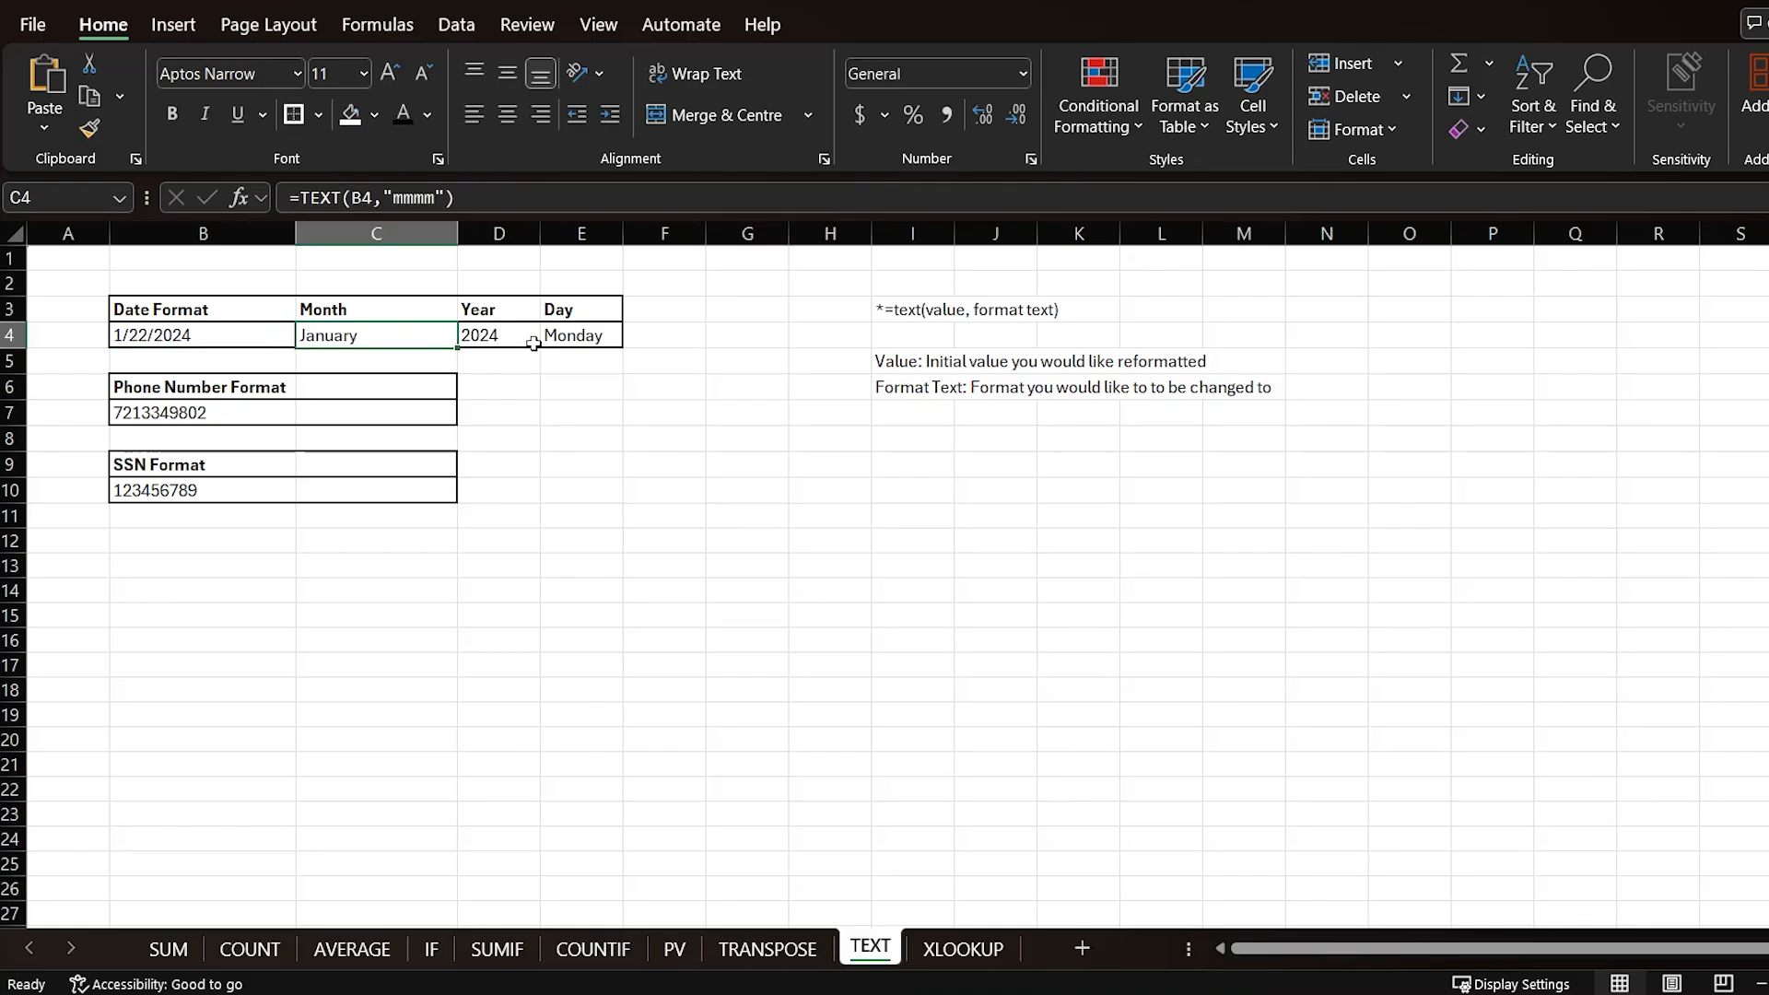
pyautogui.click(480, 329)
pyautogui.click(584, 339)
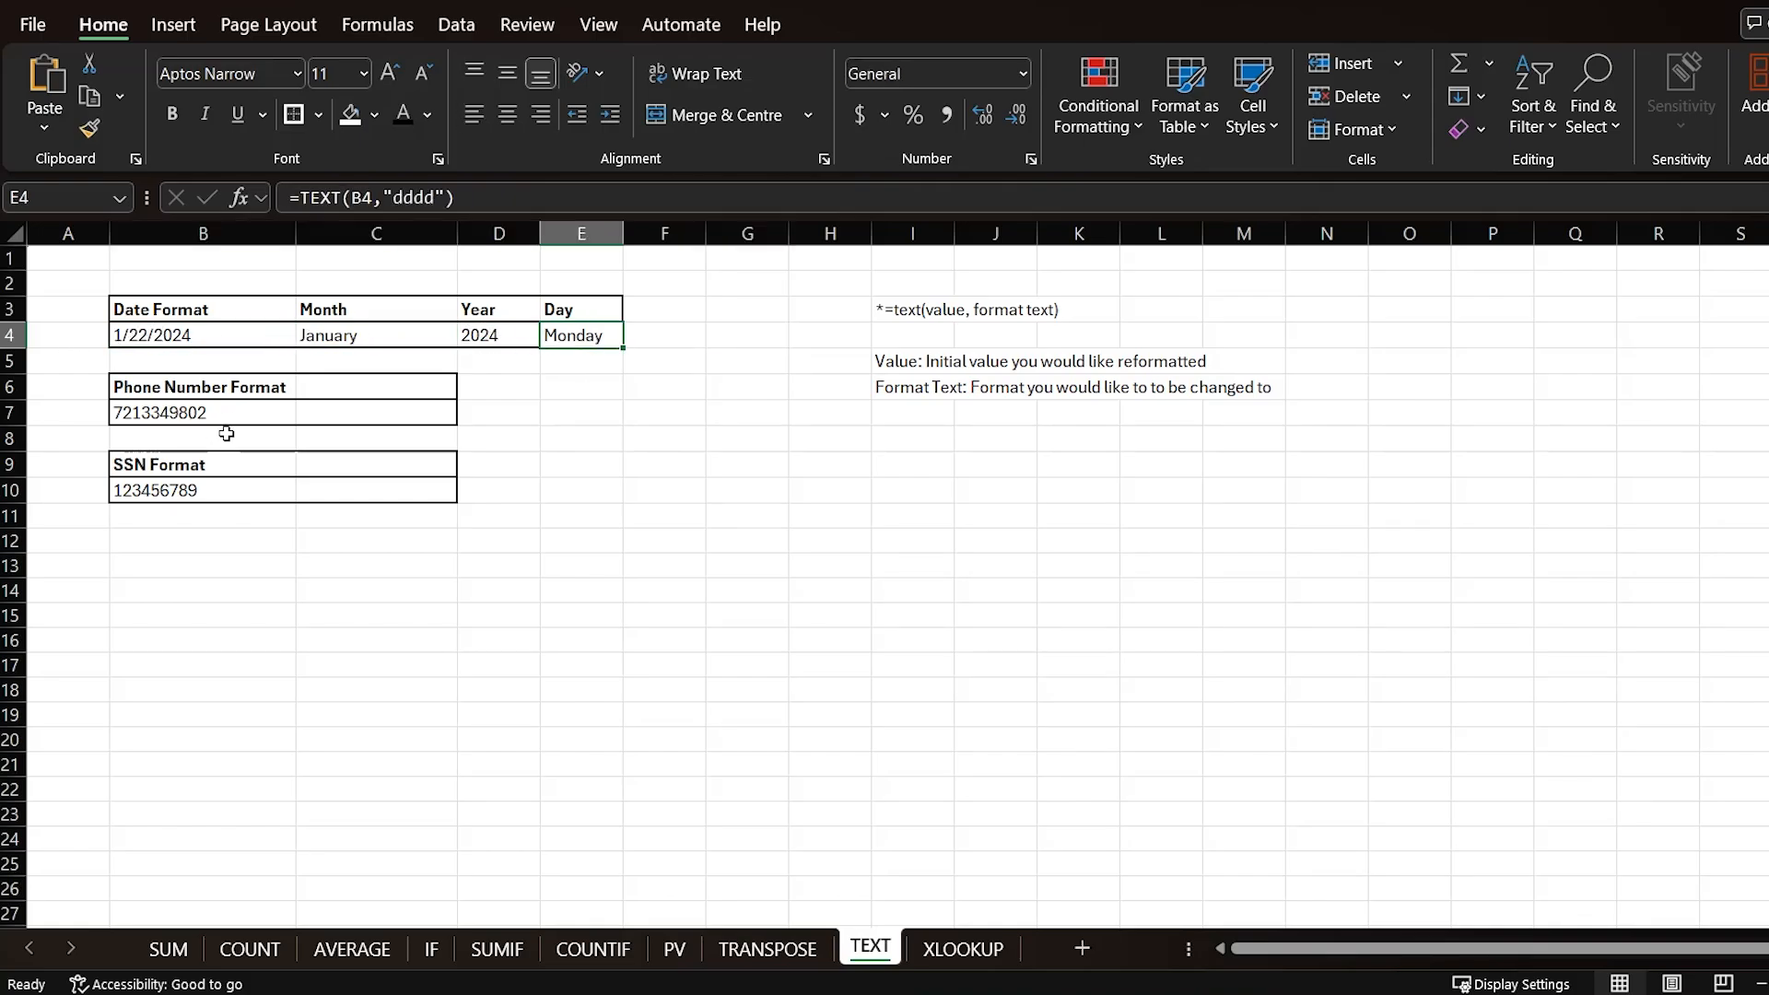
# Step: Enter =TEXT(B7,"(###) ###-####") beside the phone number to format it as a phone number
pyautogui.click(375, 418)
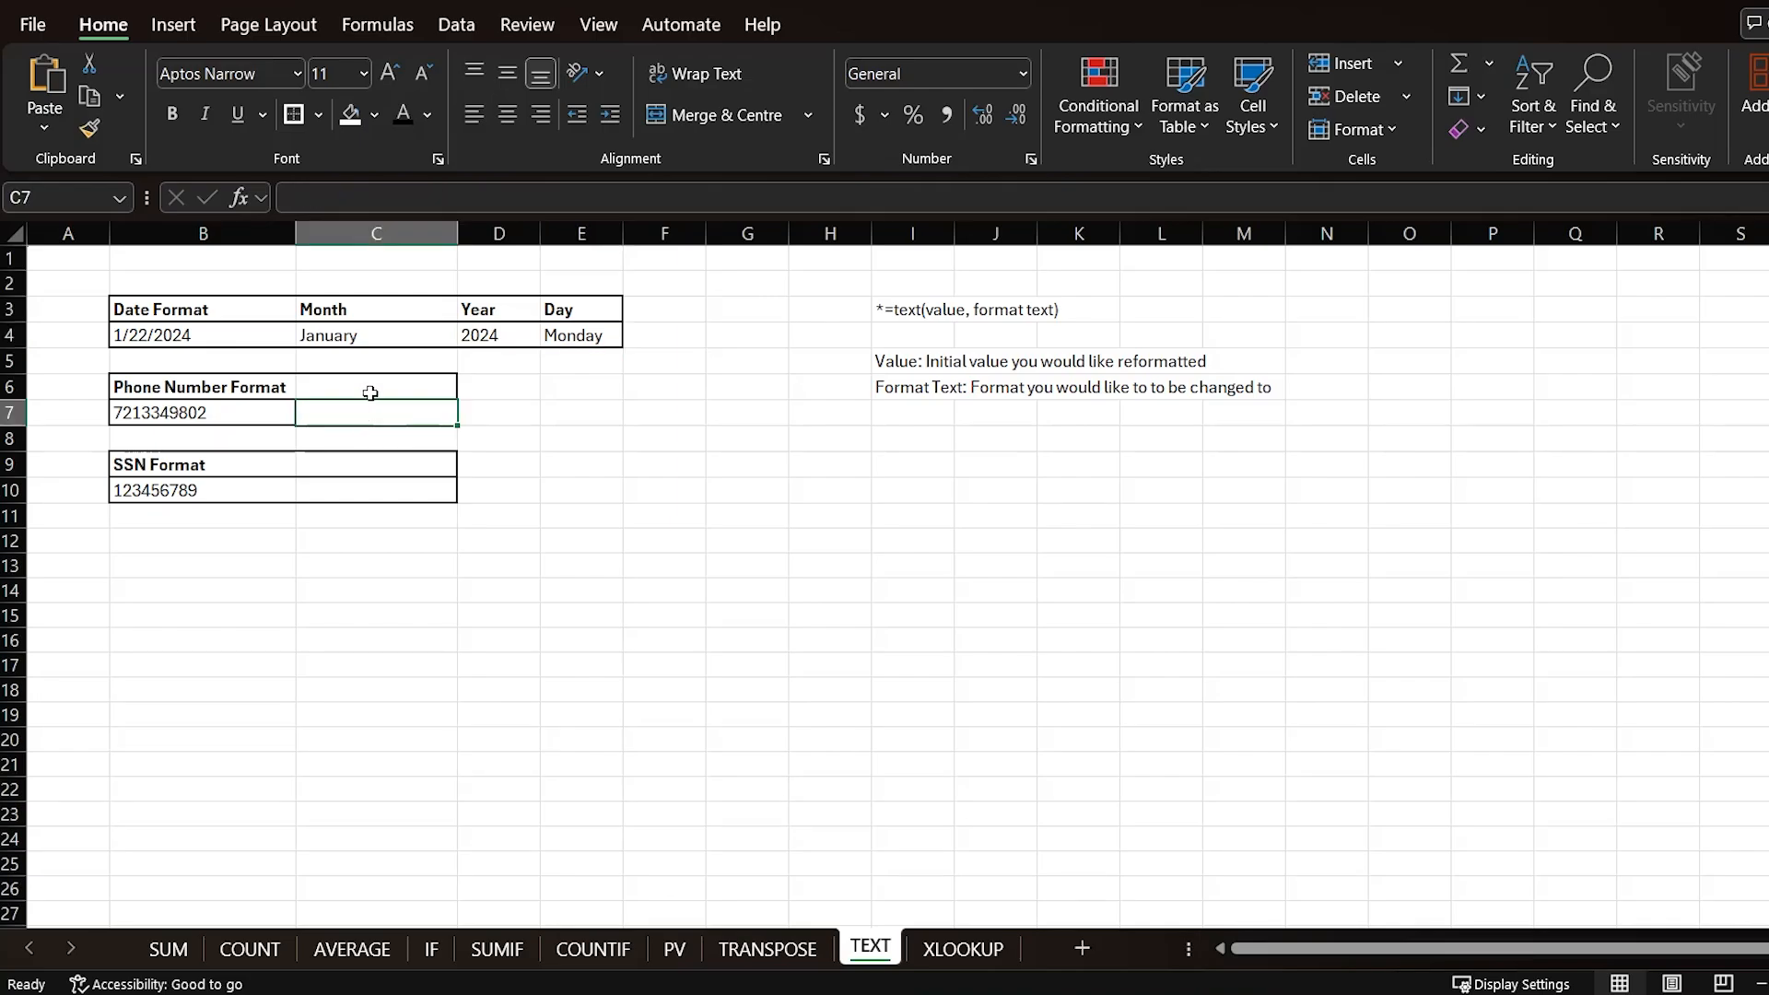
pyautogui.write('=te4')
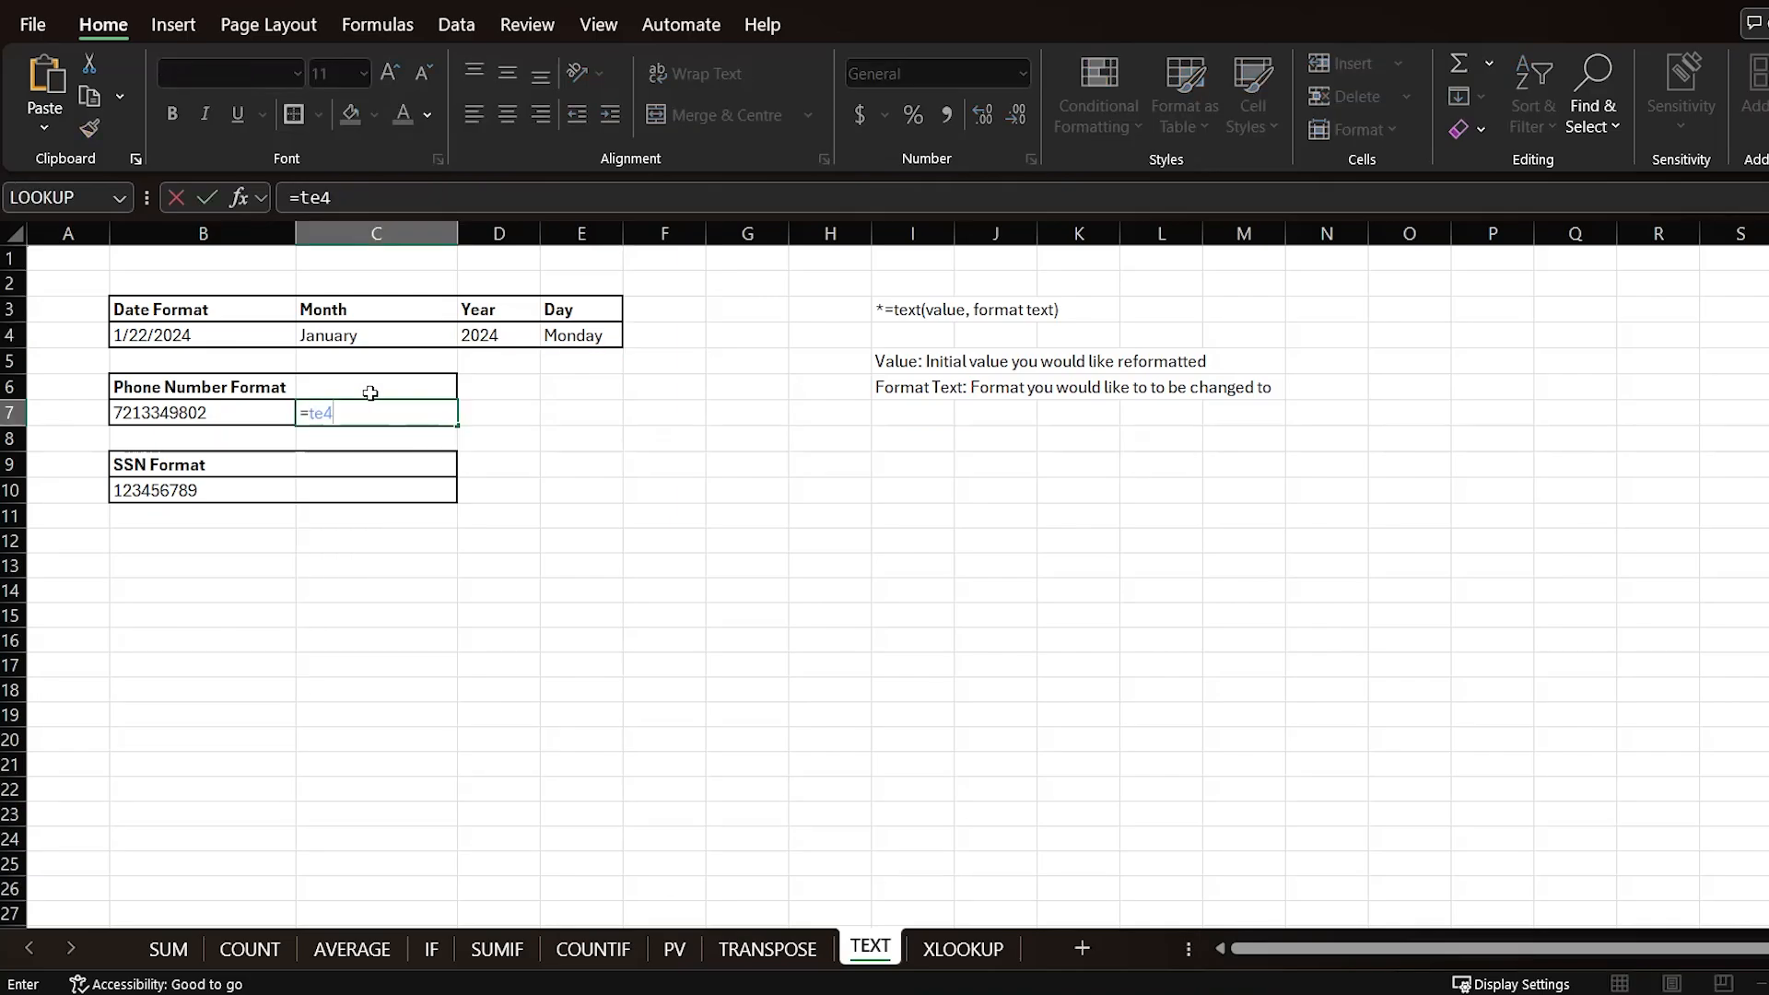
pyautogui.press('BackSpace')
pyautogui.write('xt(')
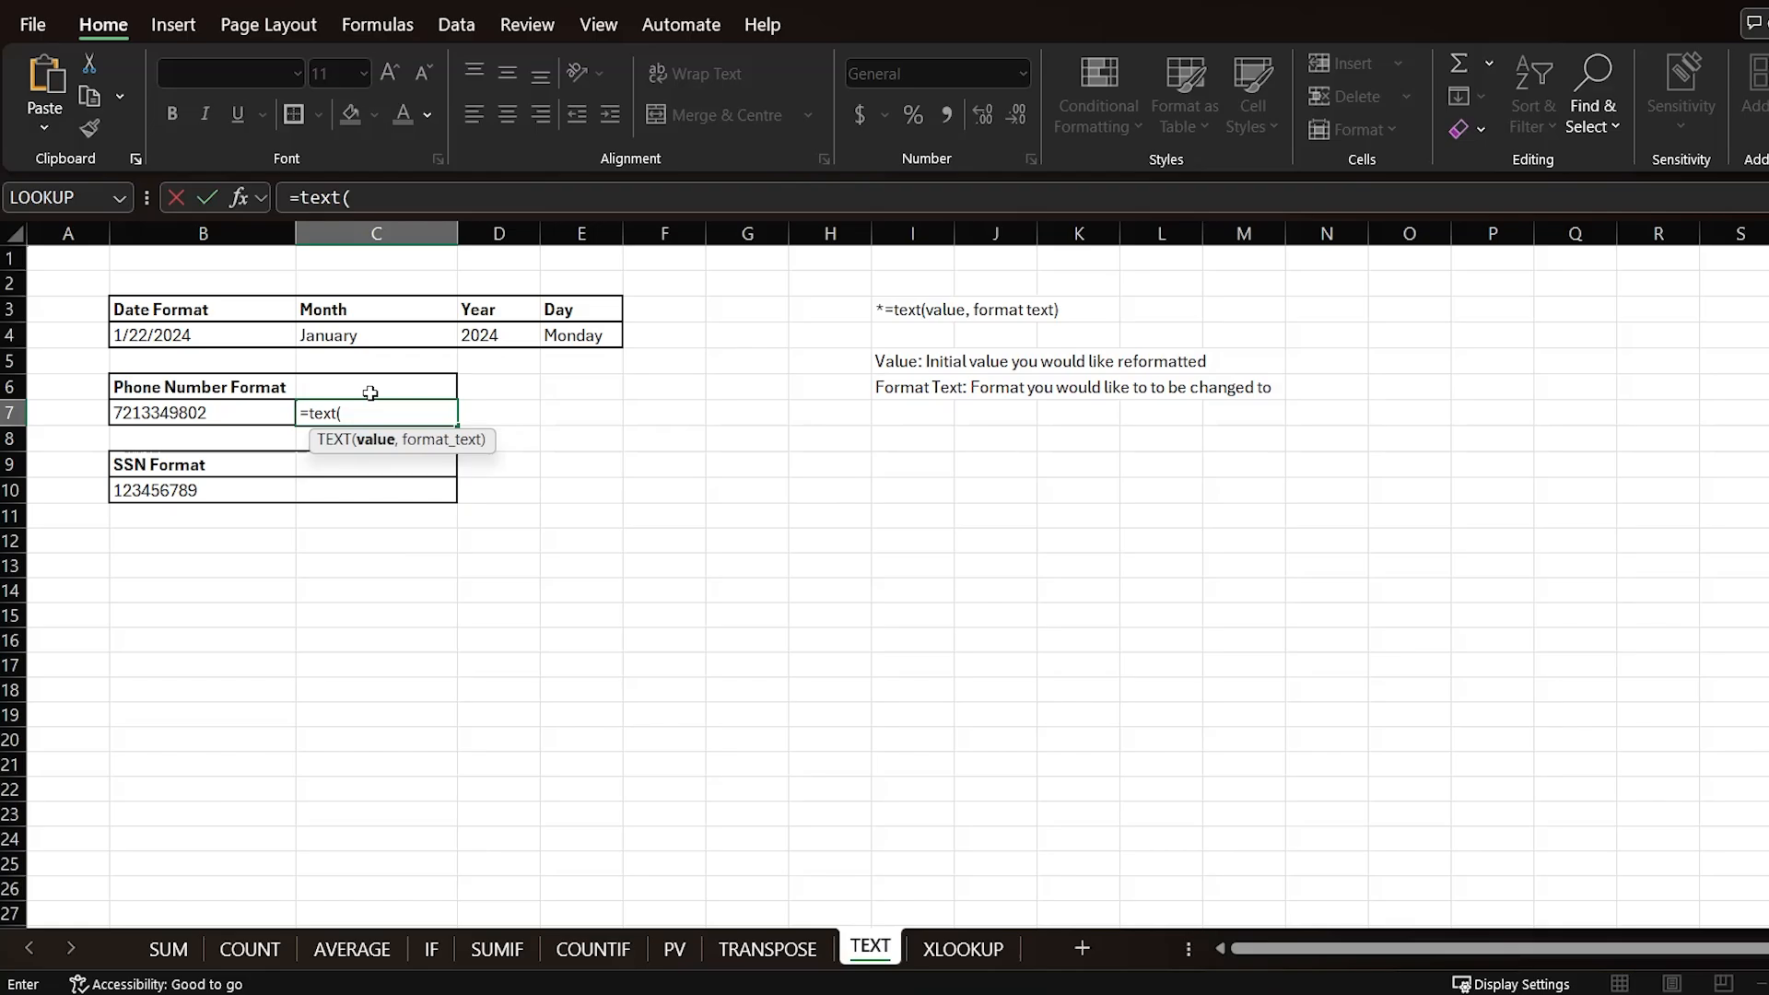
pyautogui.click(217, 409)
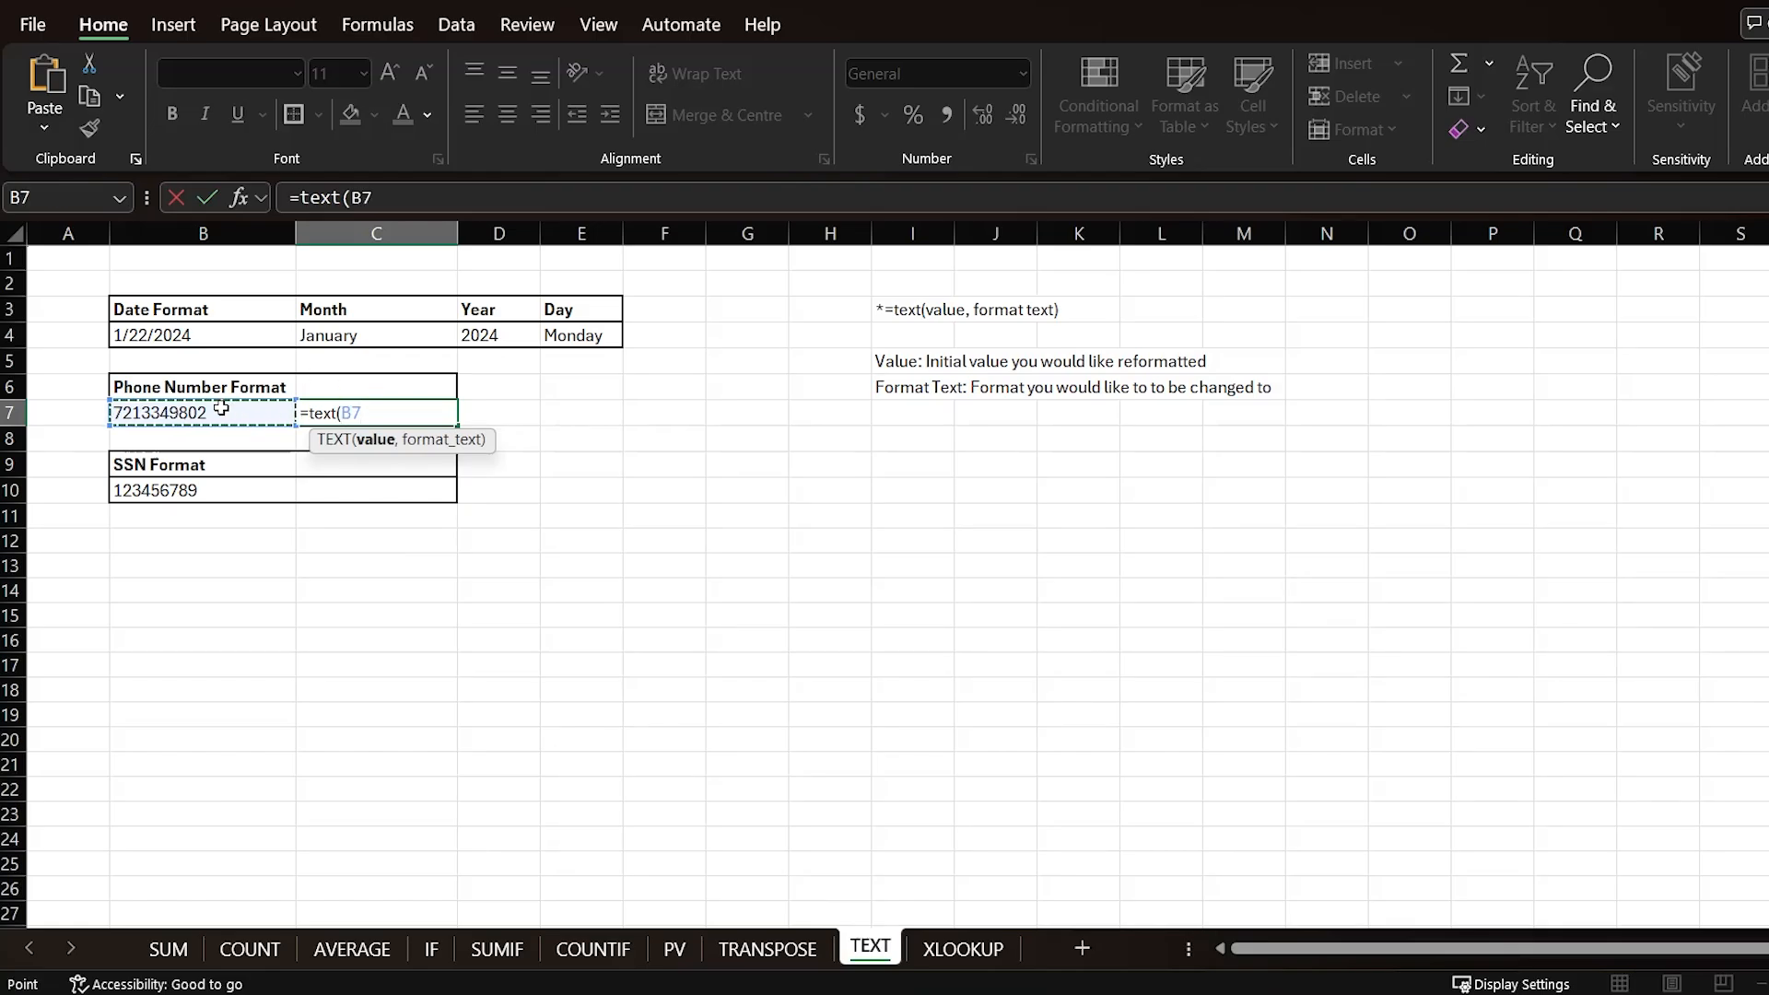
pyautogui.write(',"(')
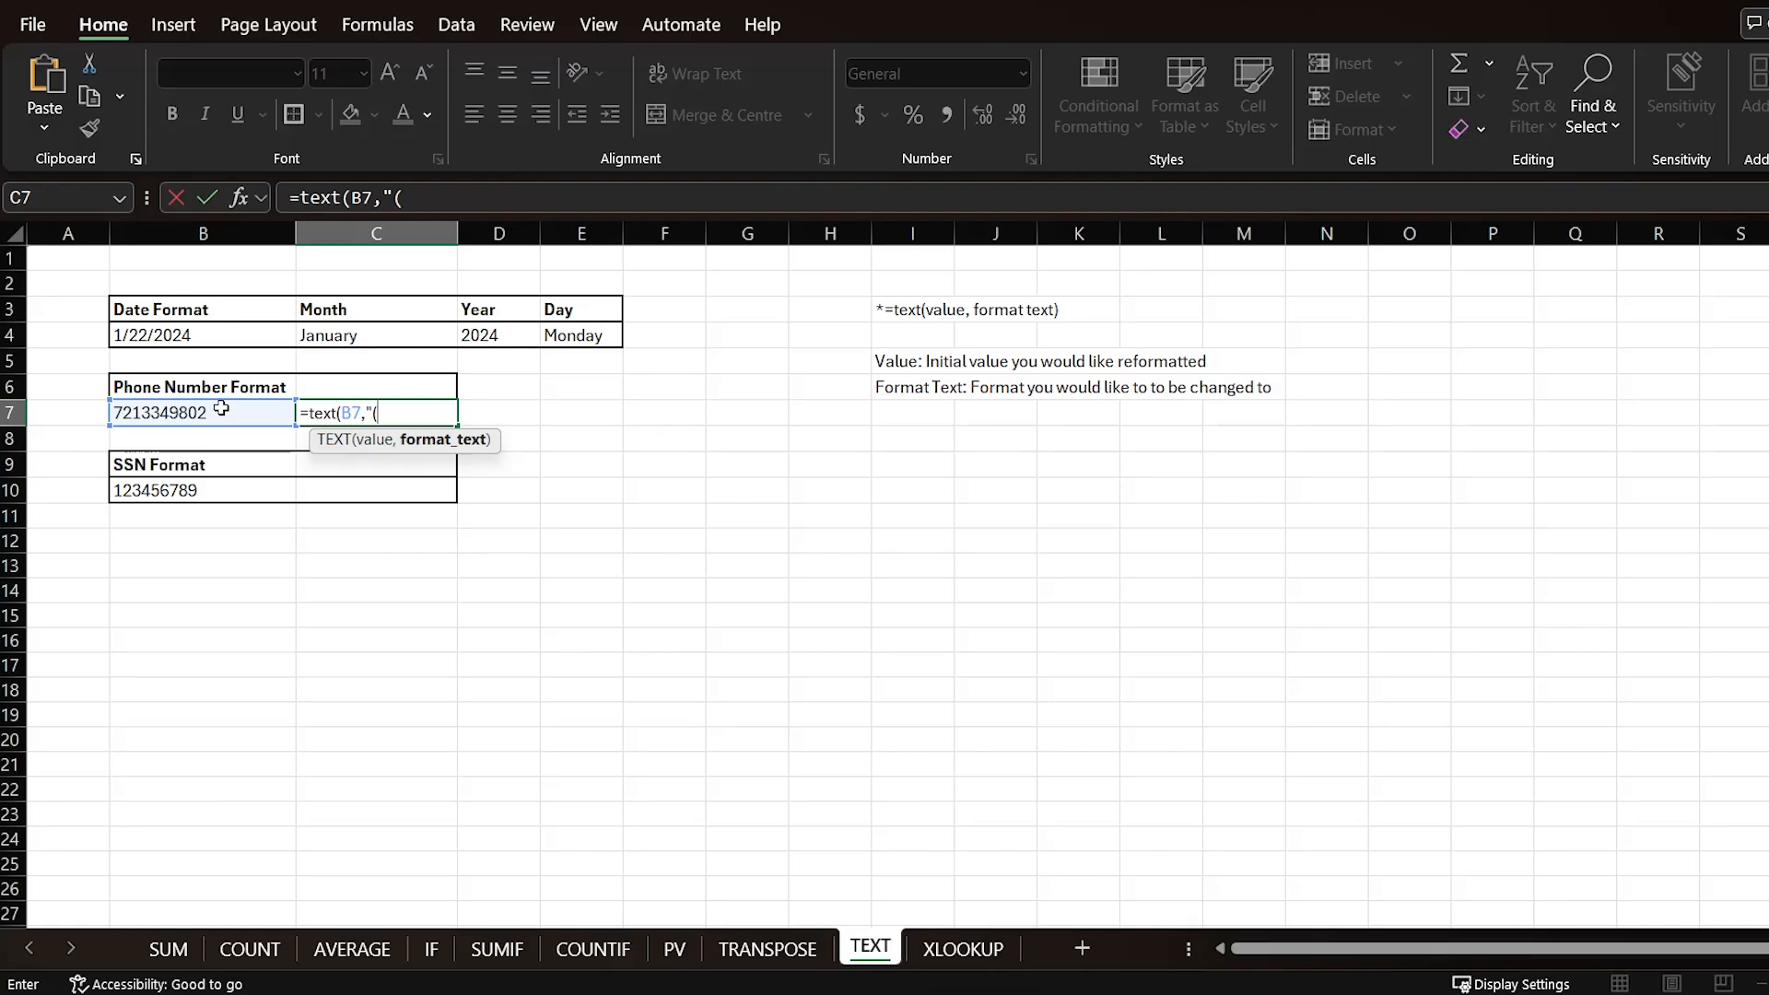
pyautogui.write('###) ###-####')
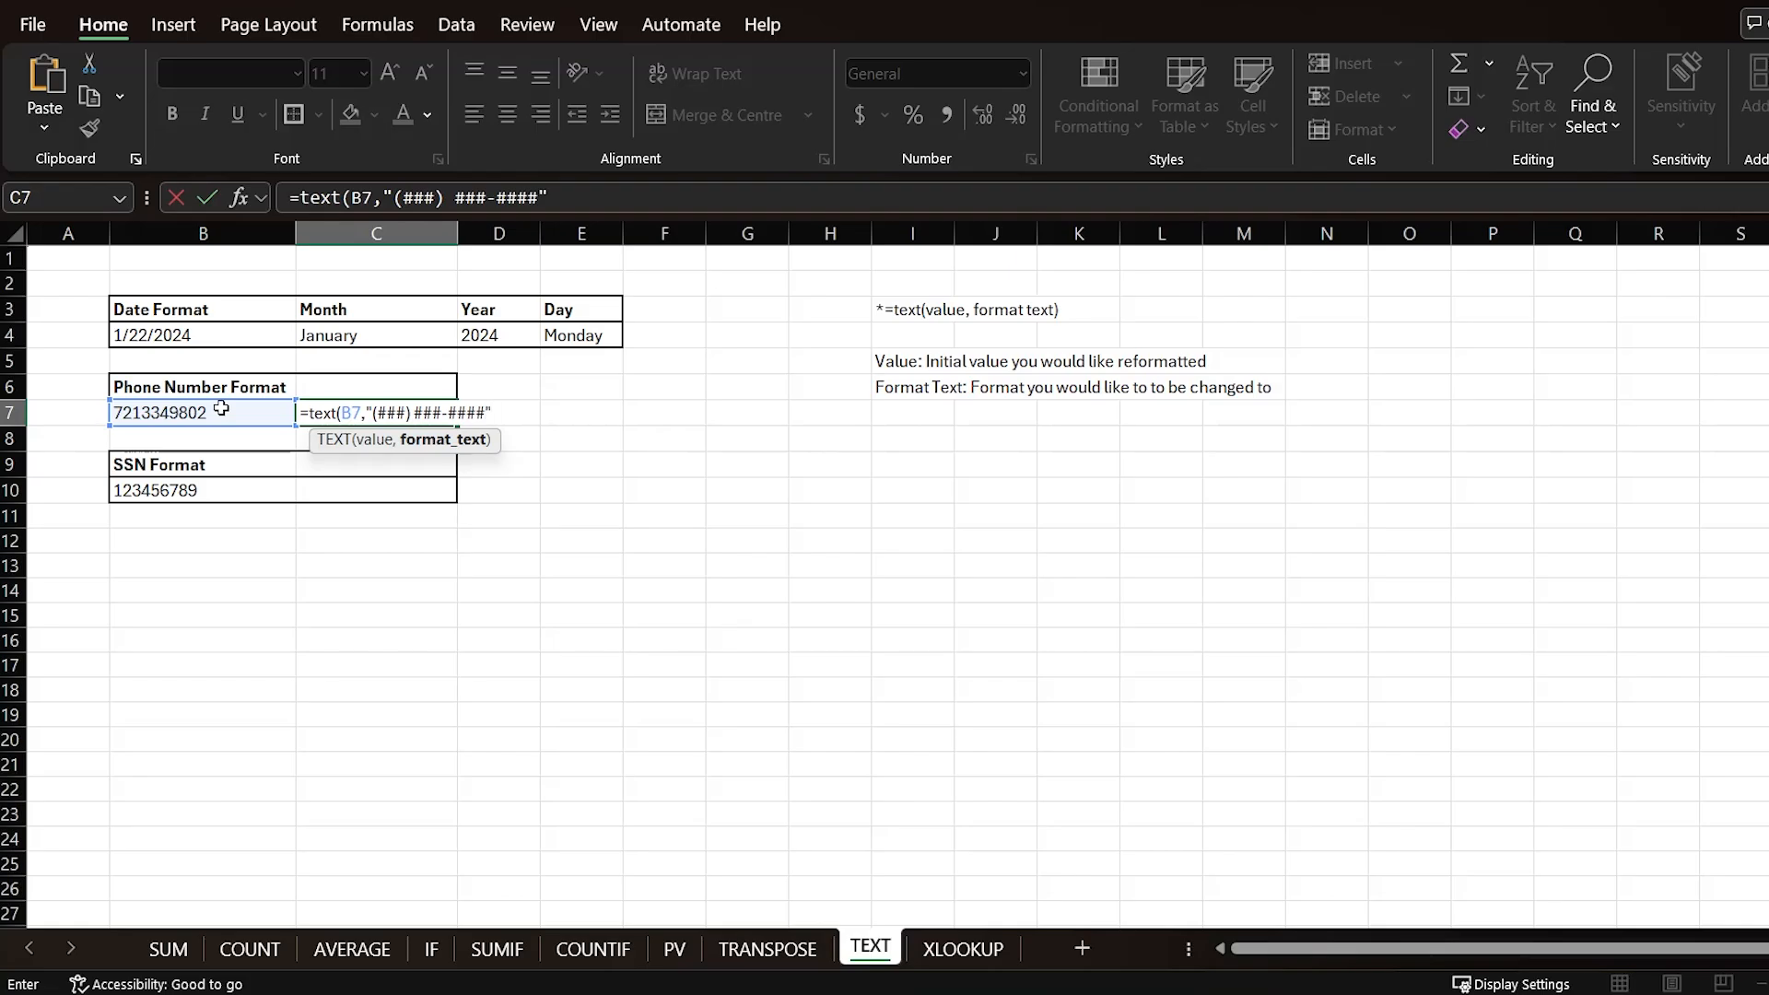
pyautogui.write('")')
pyautogui.press('Return')
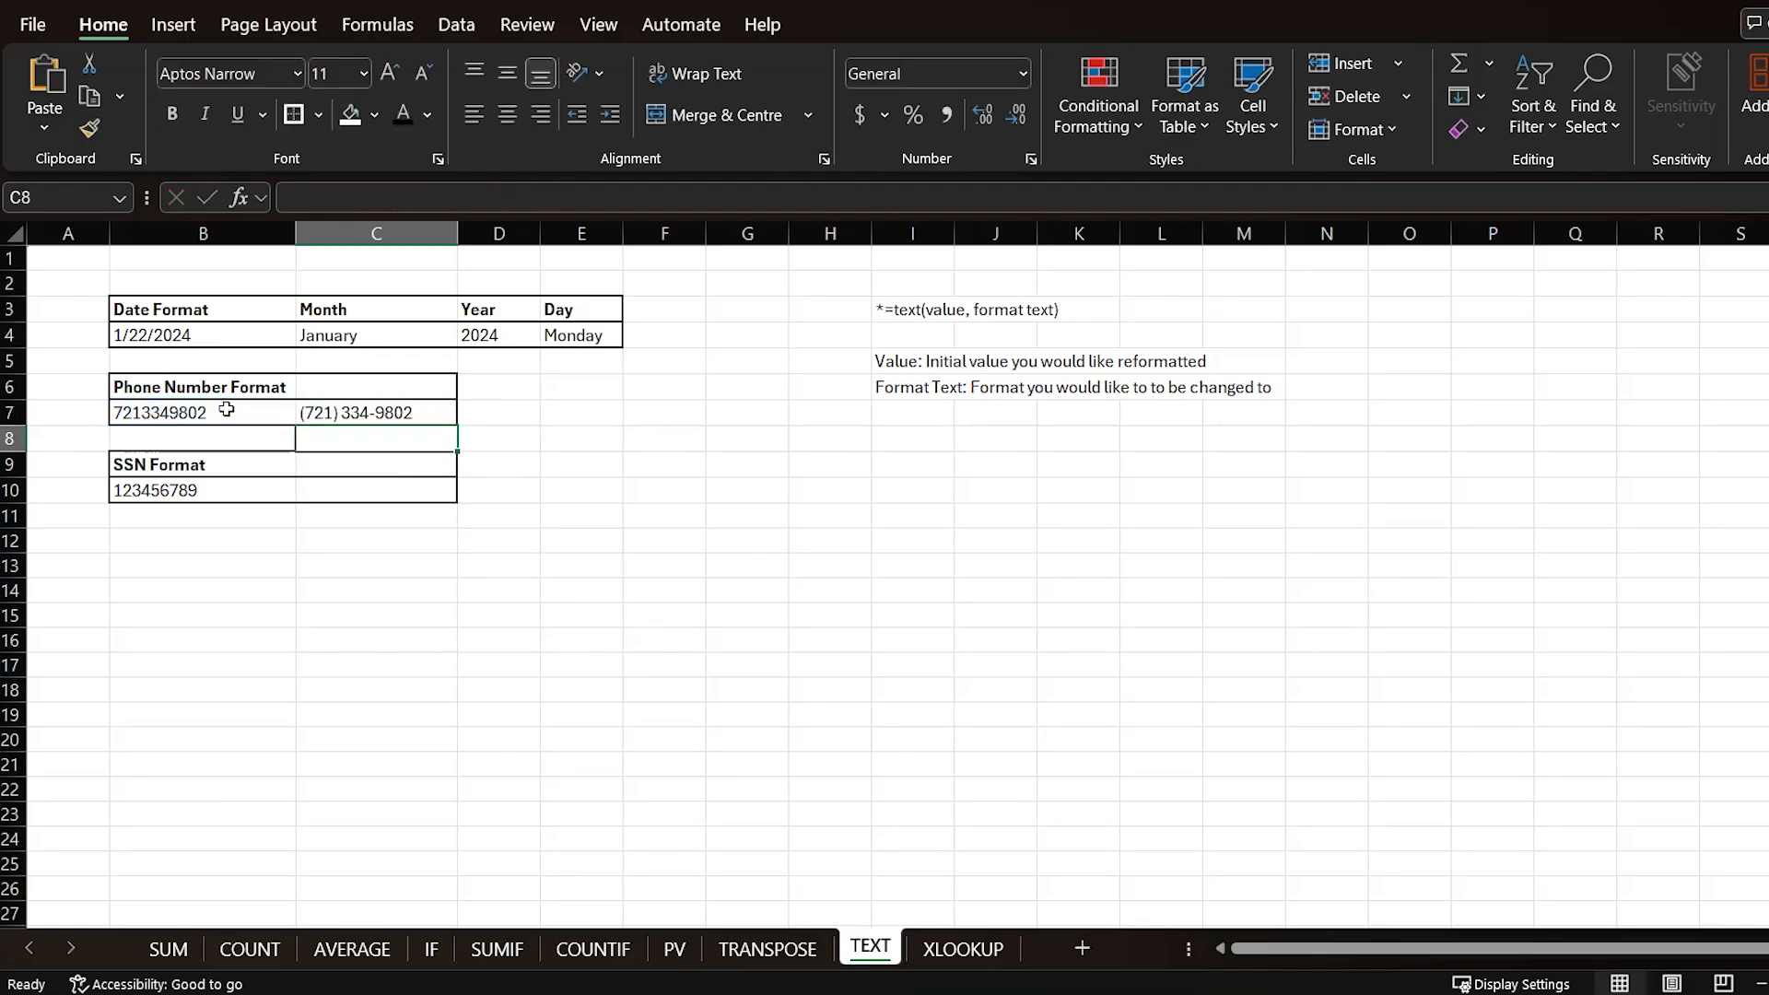
# Step: Enter =TEXT(B10,"###-##-####") beside the SSN value to format it, then review the formatted results
pyautogui.click(309, 419)
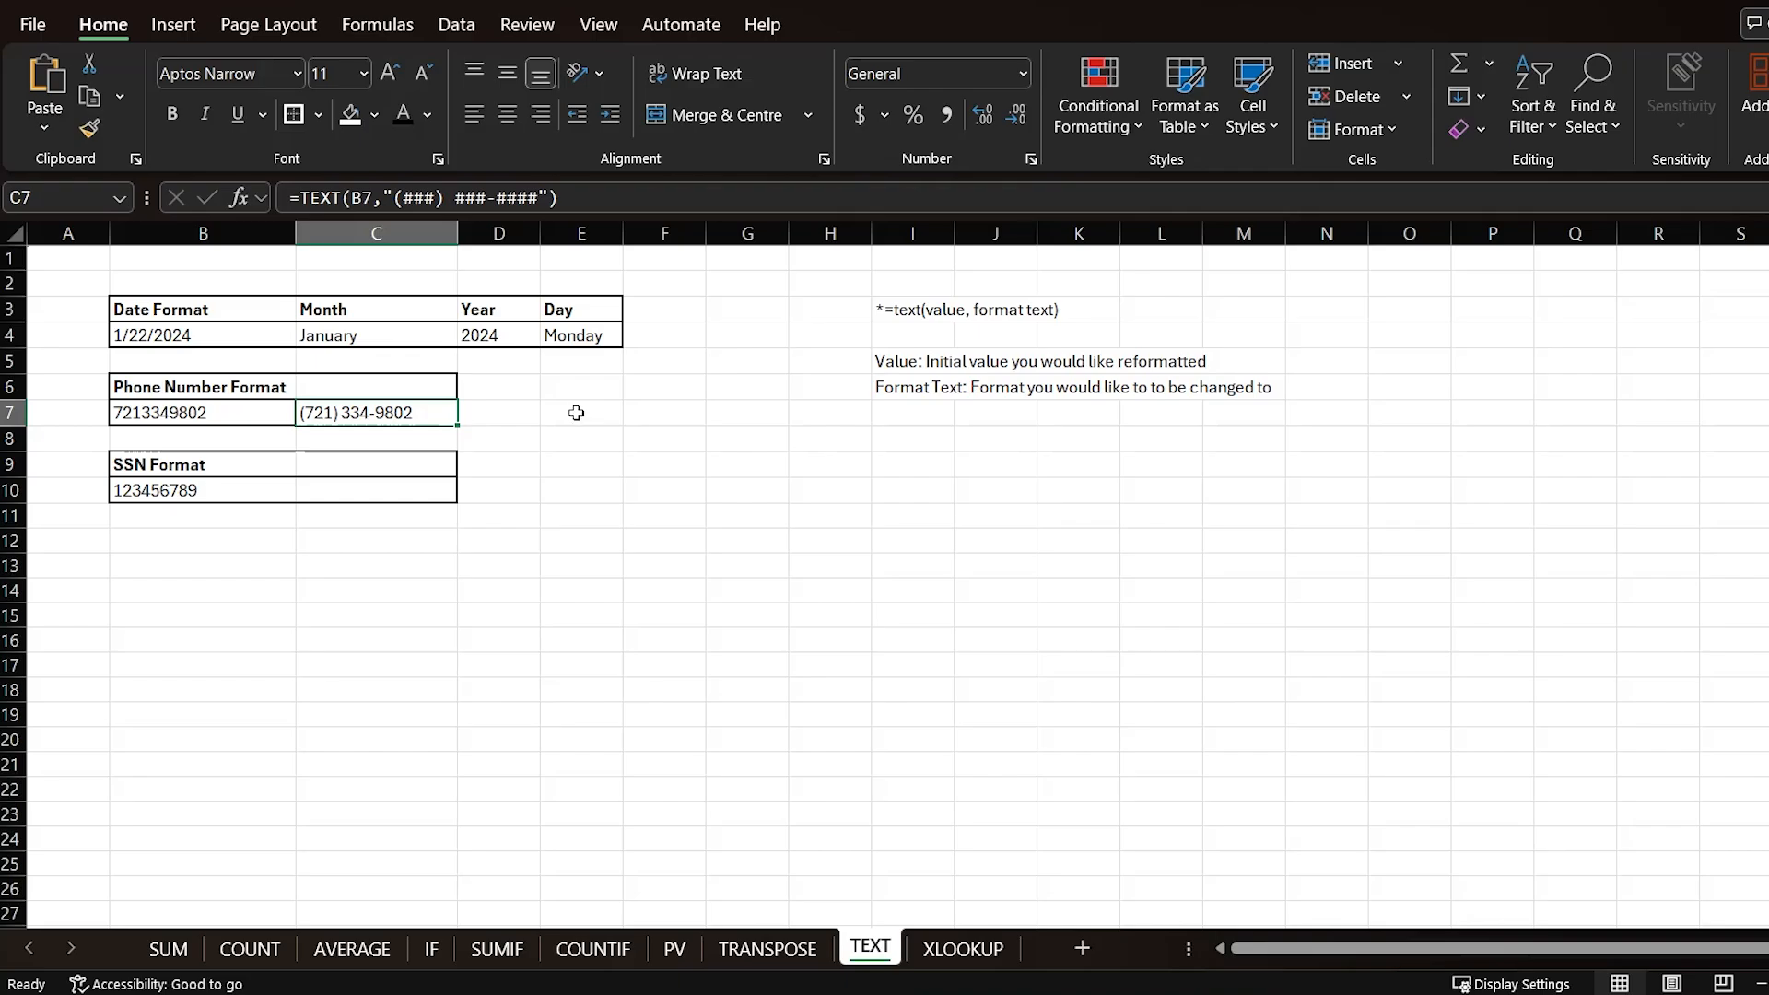
pyautogui.click(306, 488)
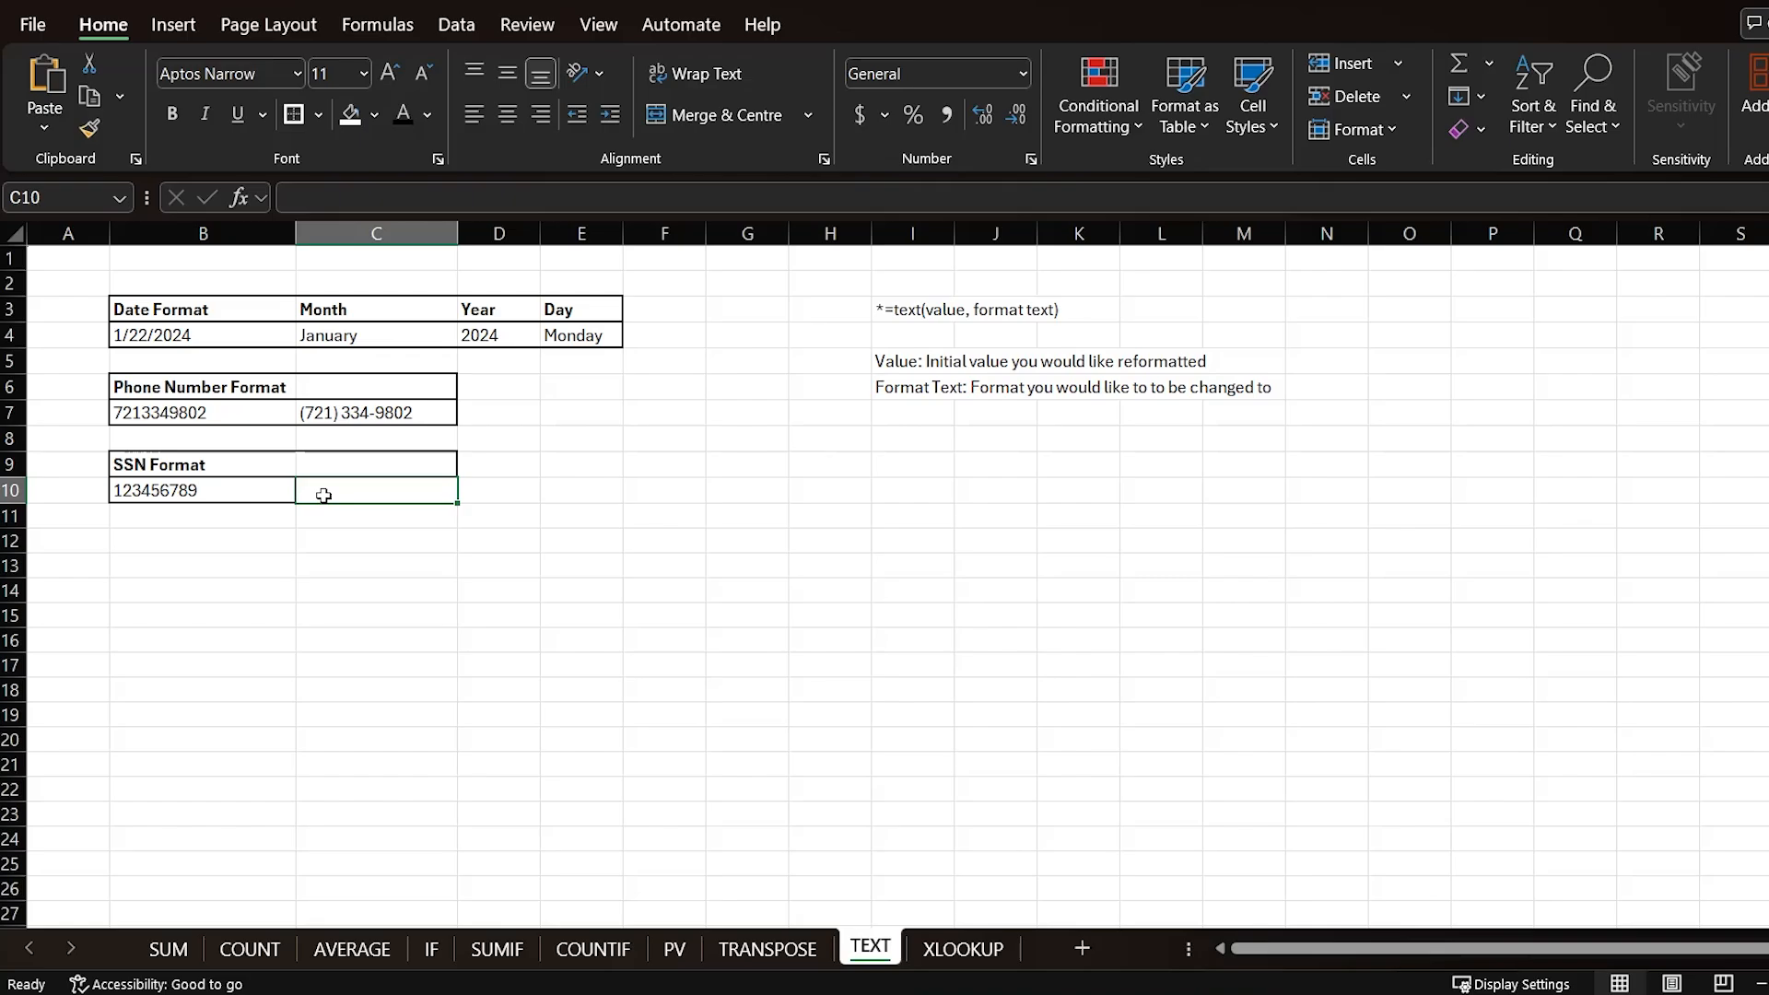
pyautogui.click(188, 493)
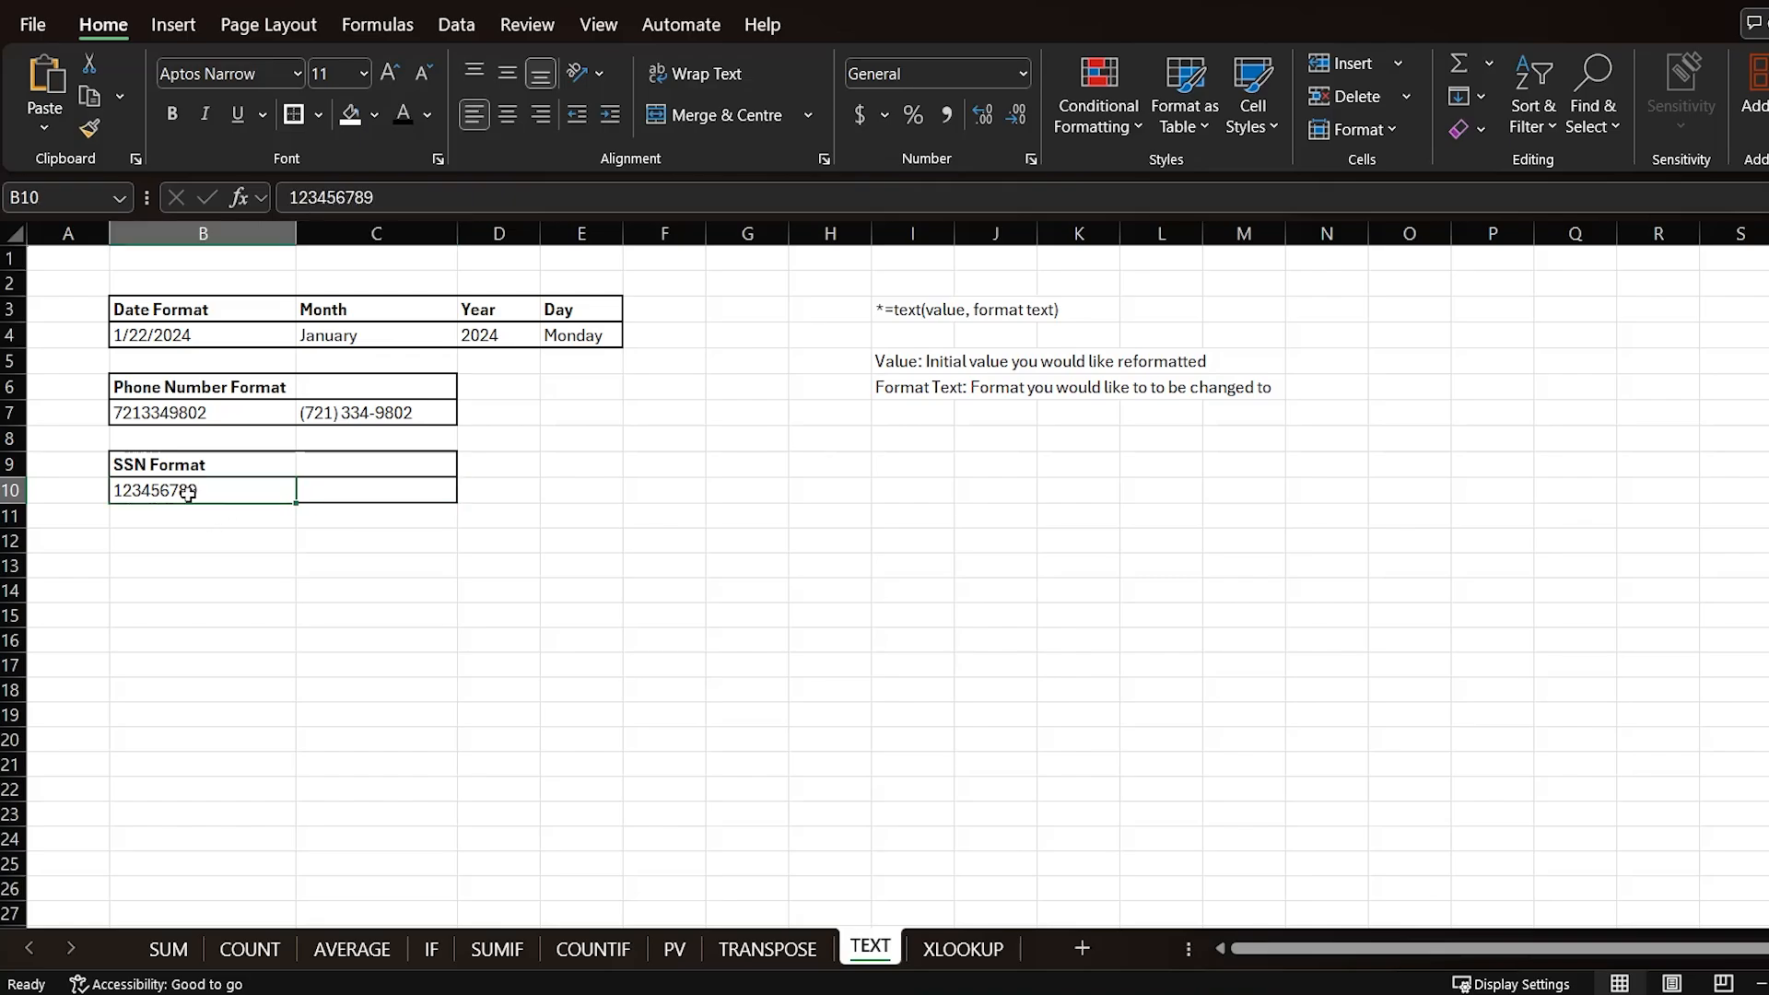
pyautogui.click(344, 494)
pyautogui.write('=')
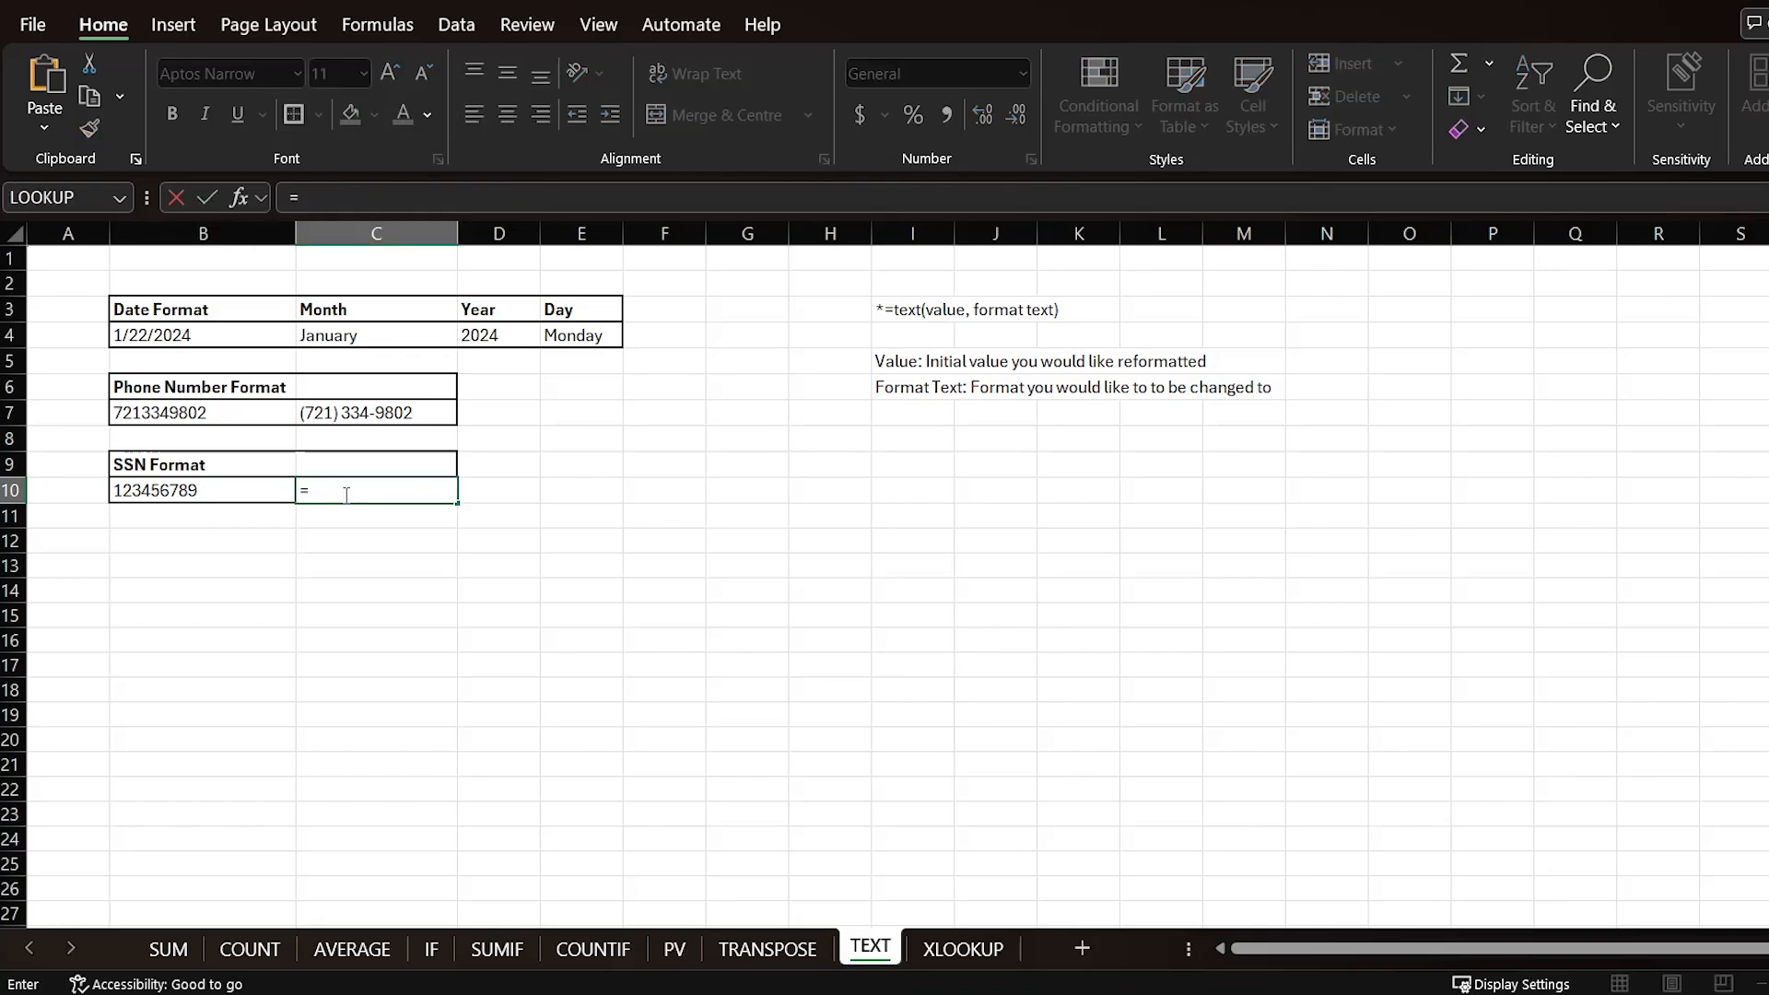
pyautogui.write('text(')
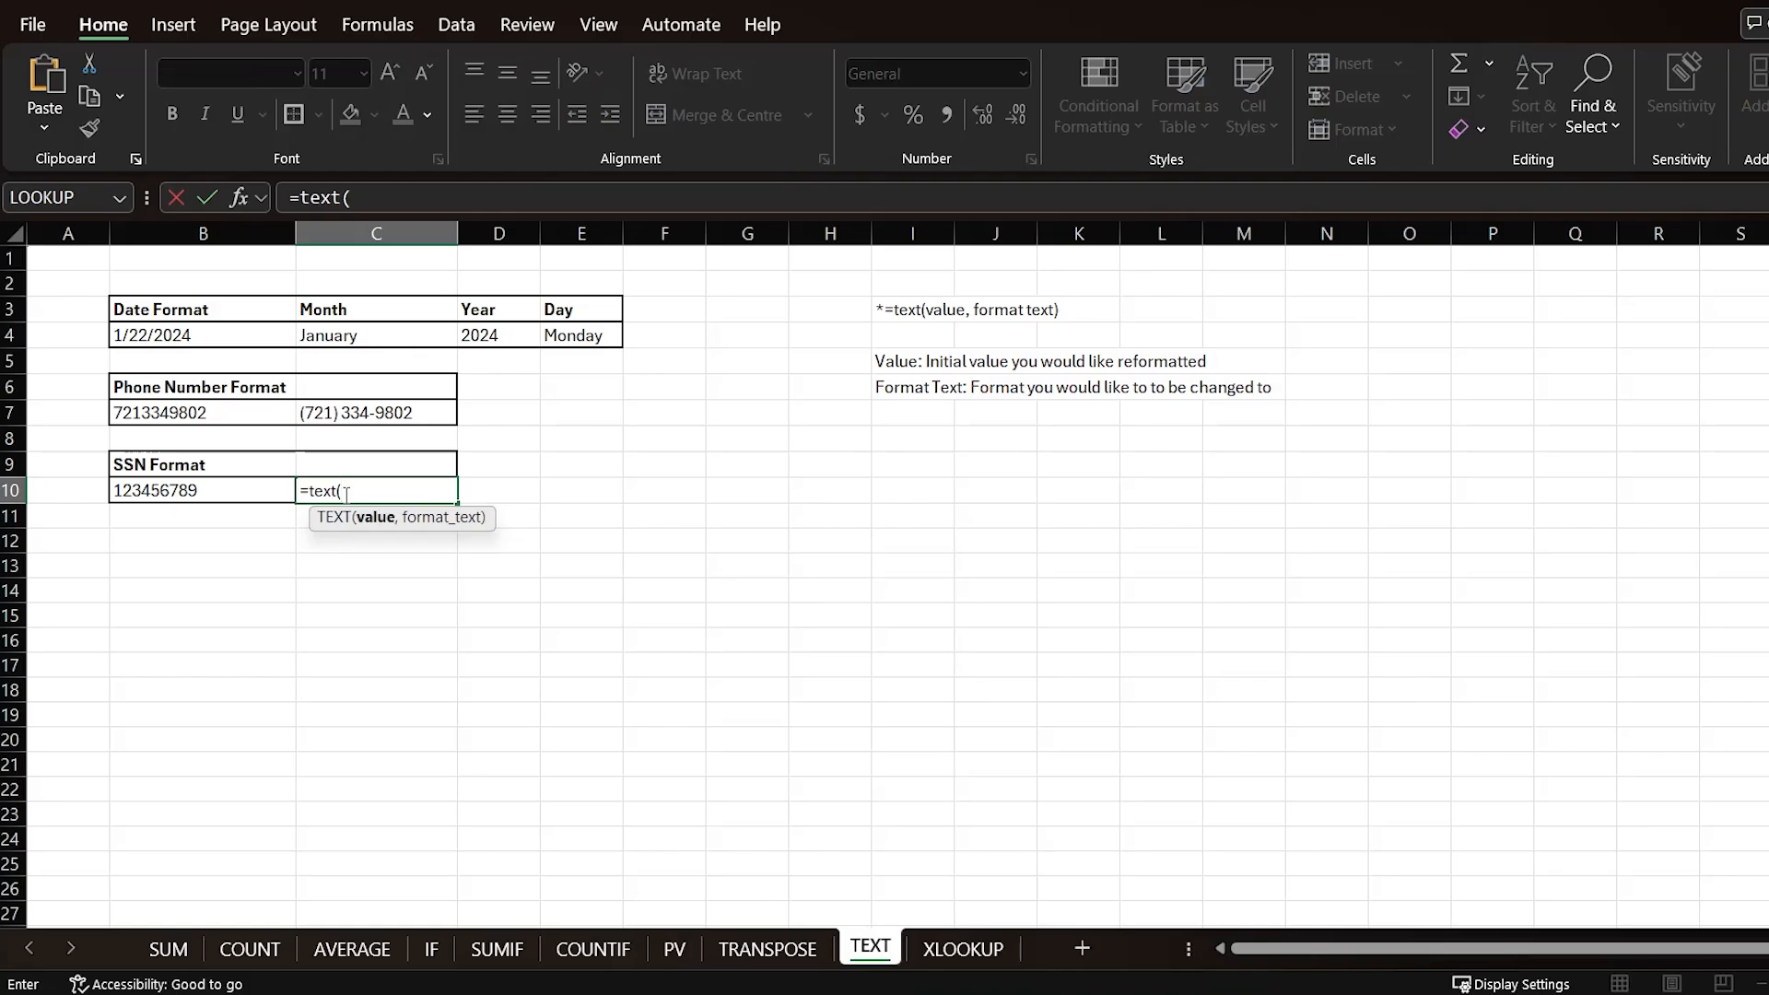
pyautogui.click(211, 496)
pyautogui.write(',')
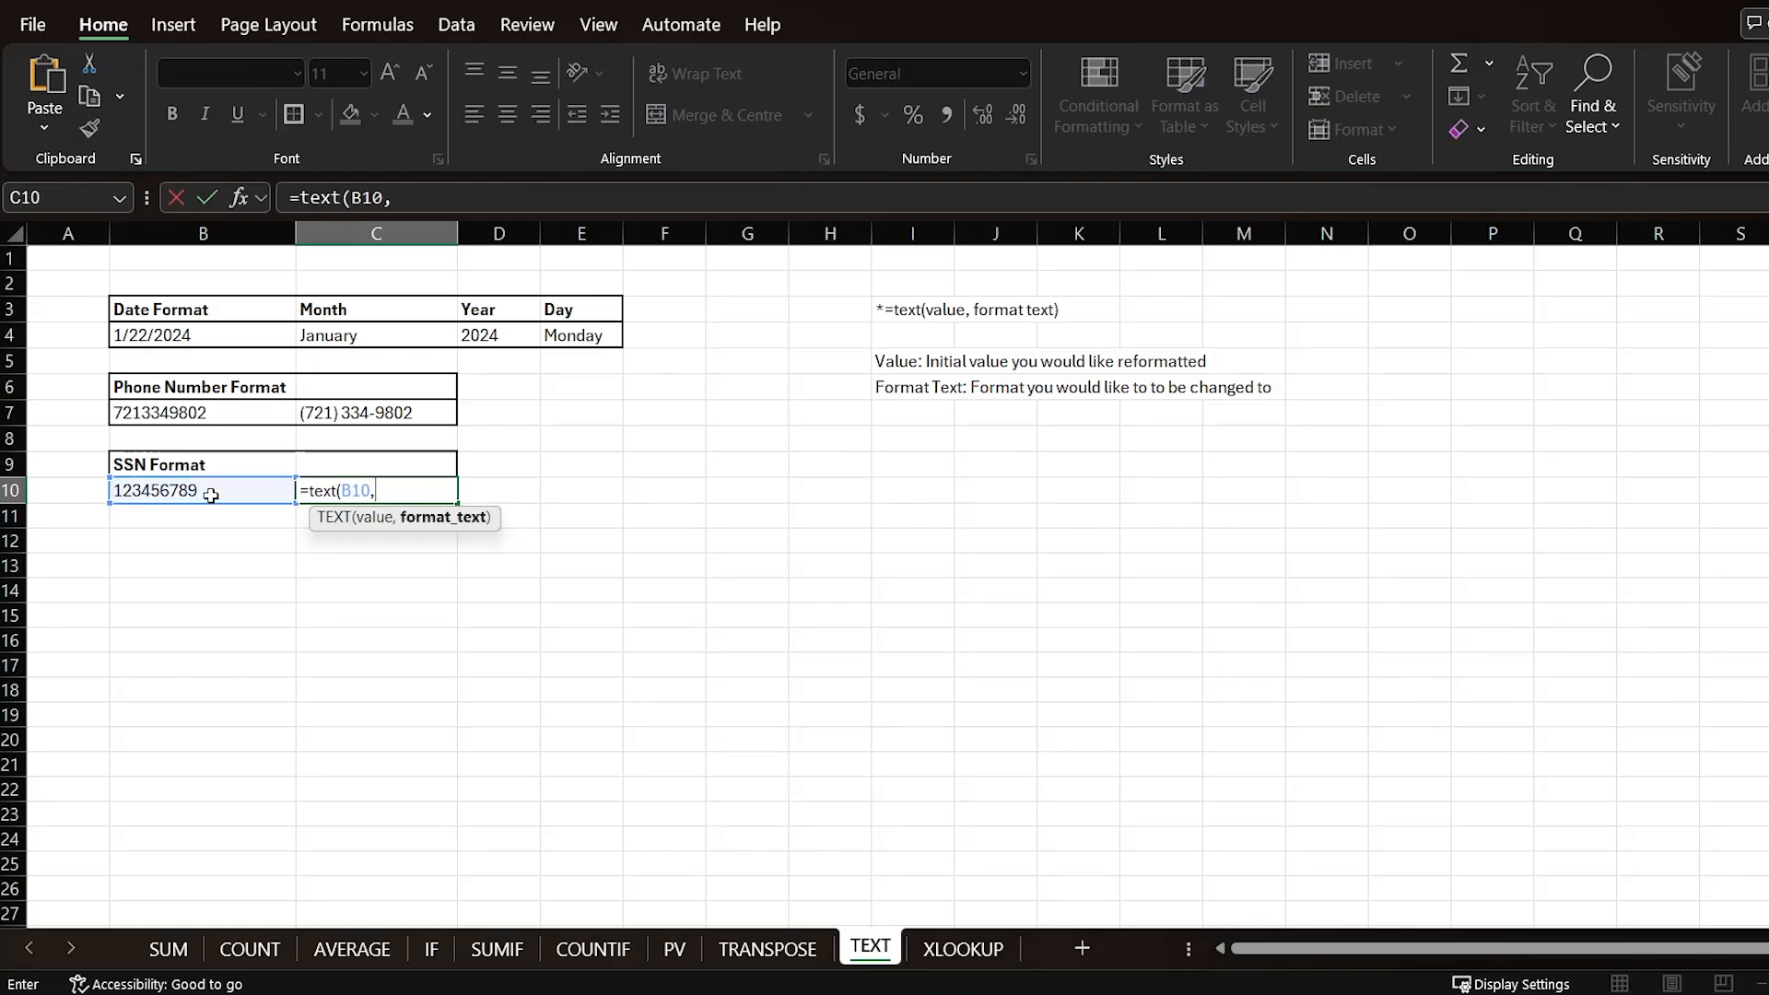
pyautogui.write('"###-##-####')
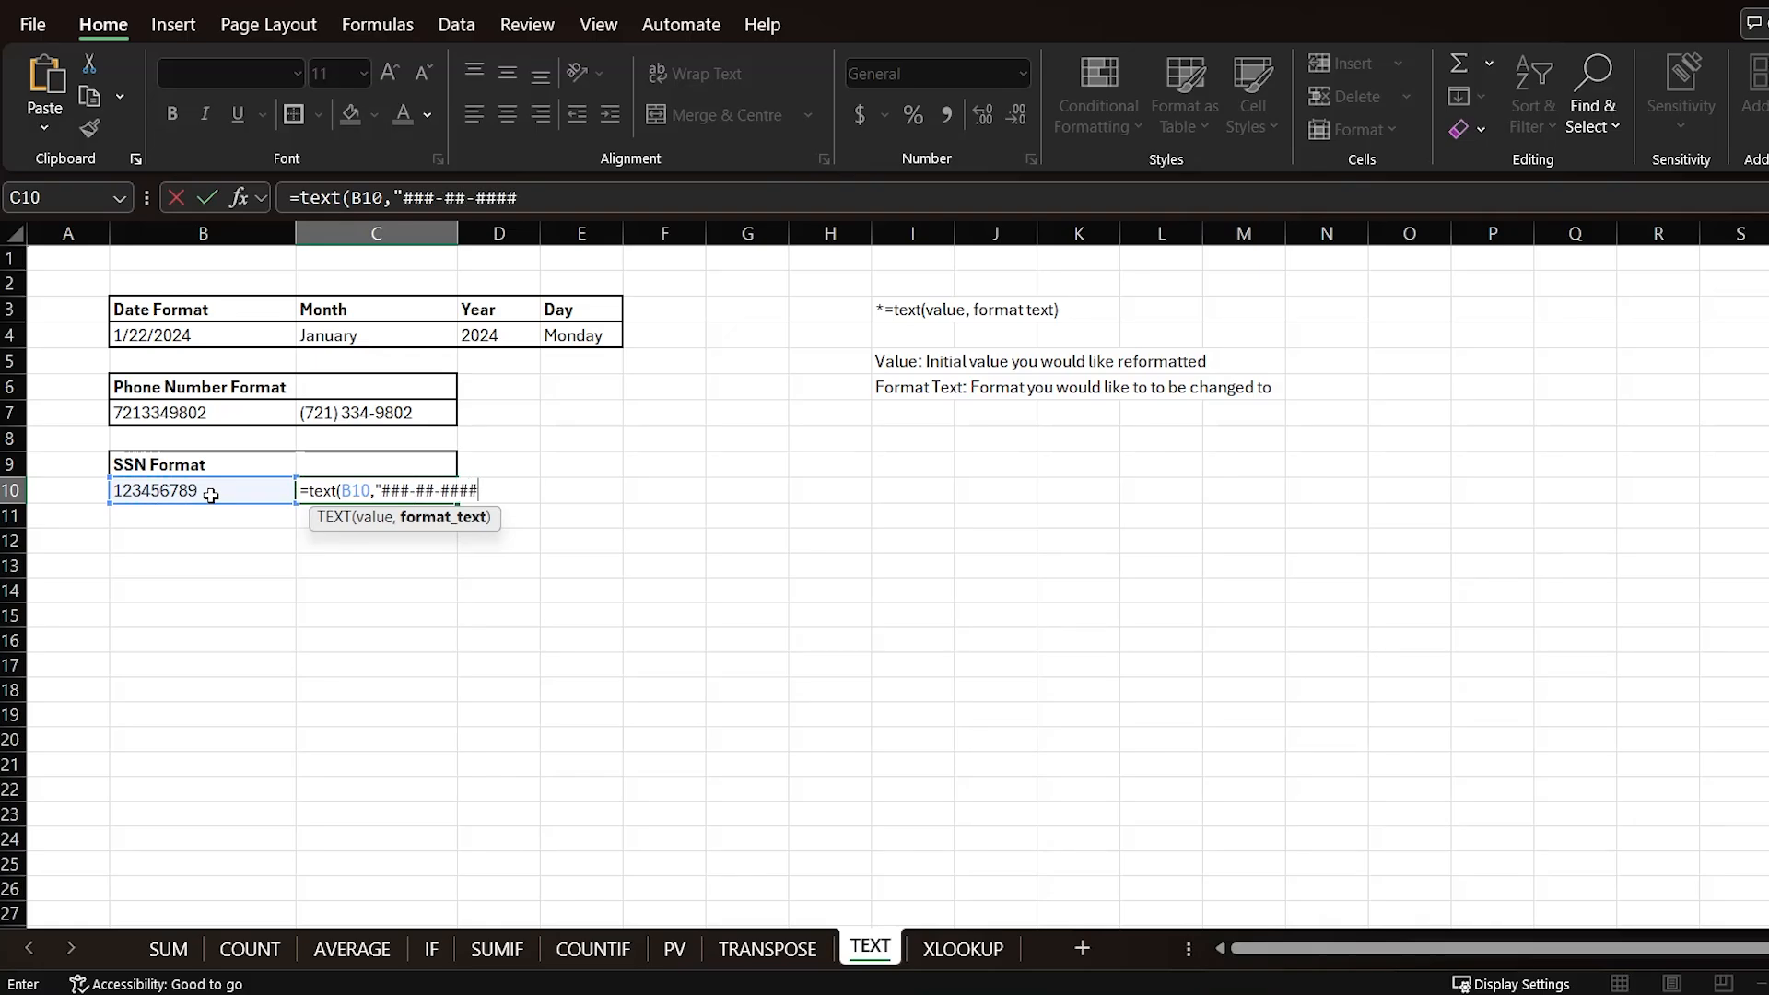
pyautogui.write('")')
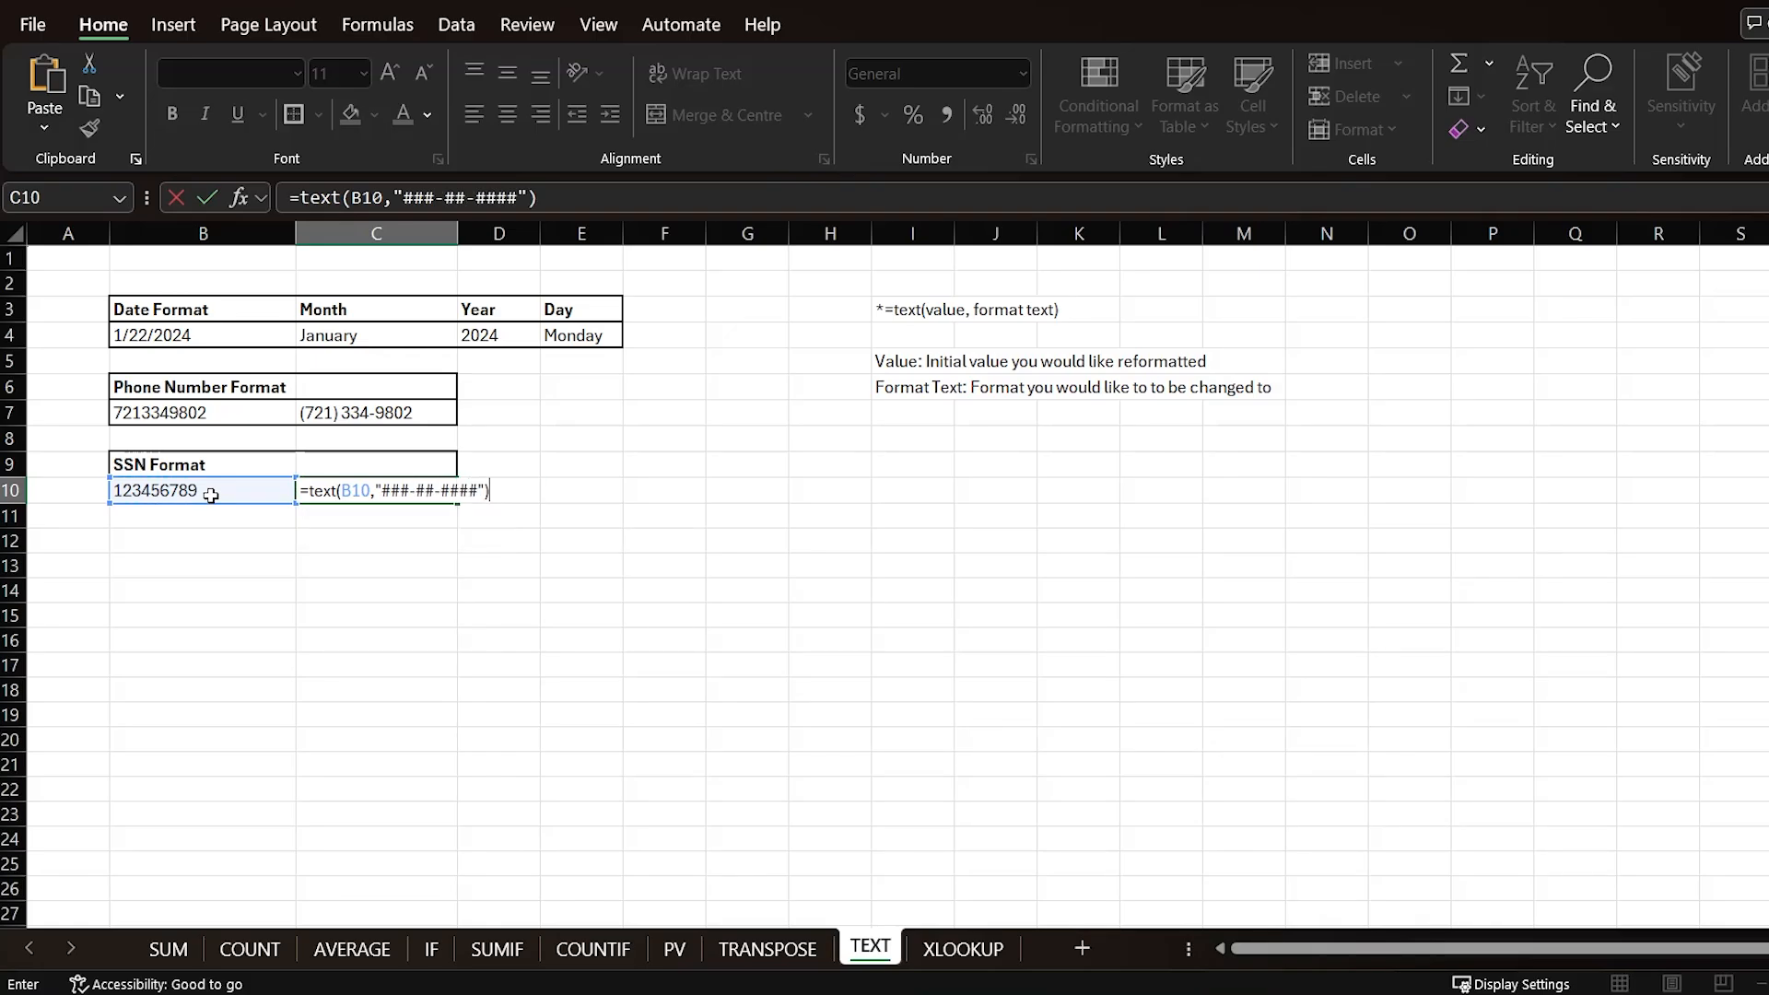
pyautogui.press('Return')
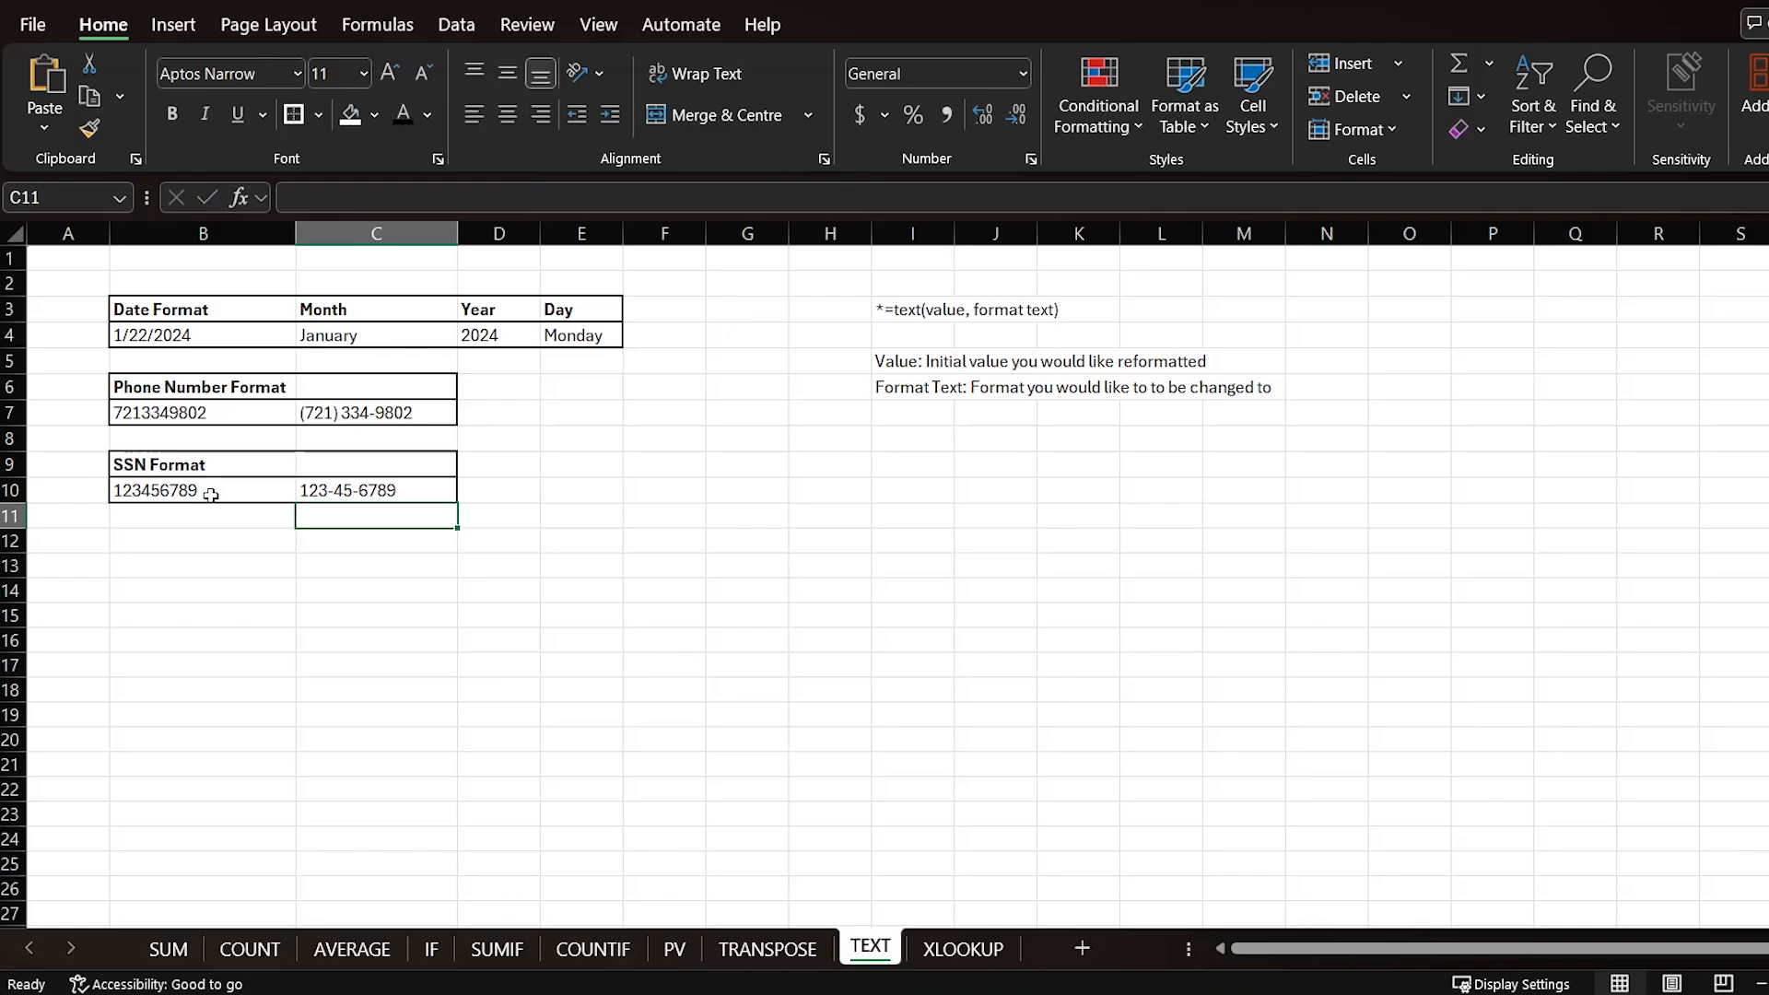
pyautogui.click(395, 482)
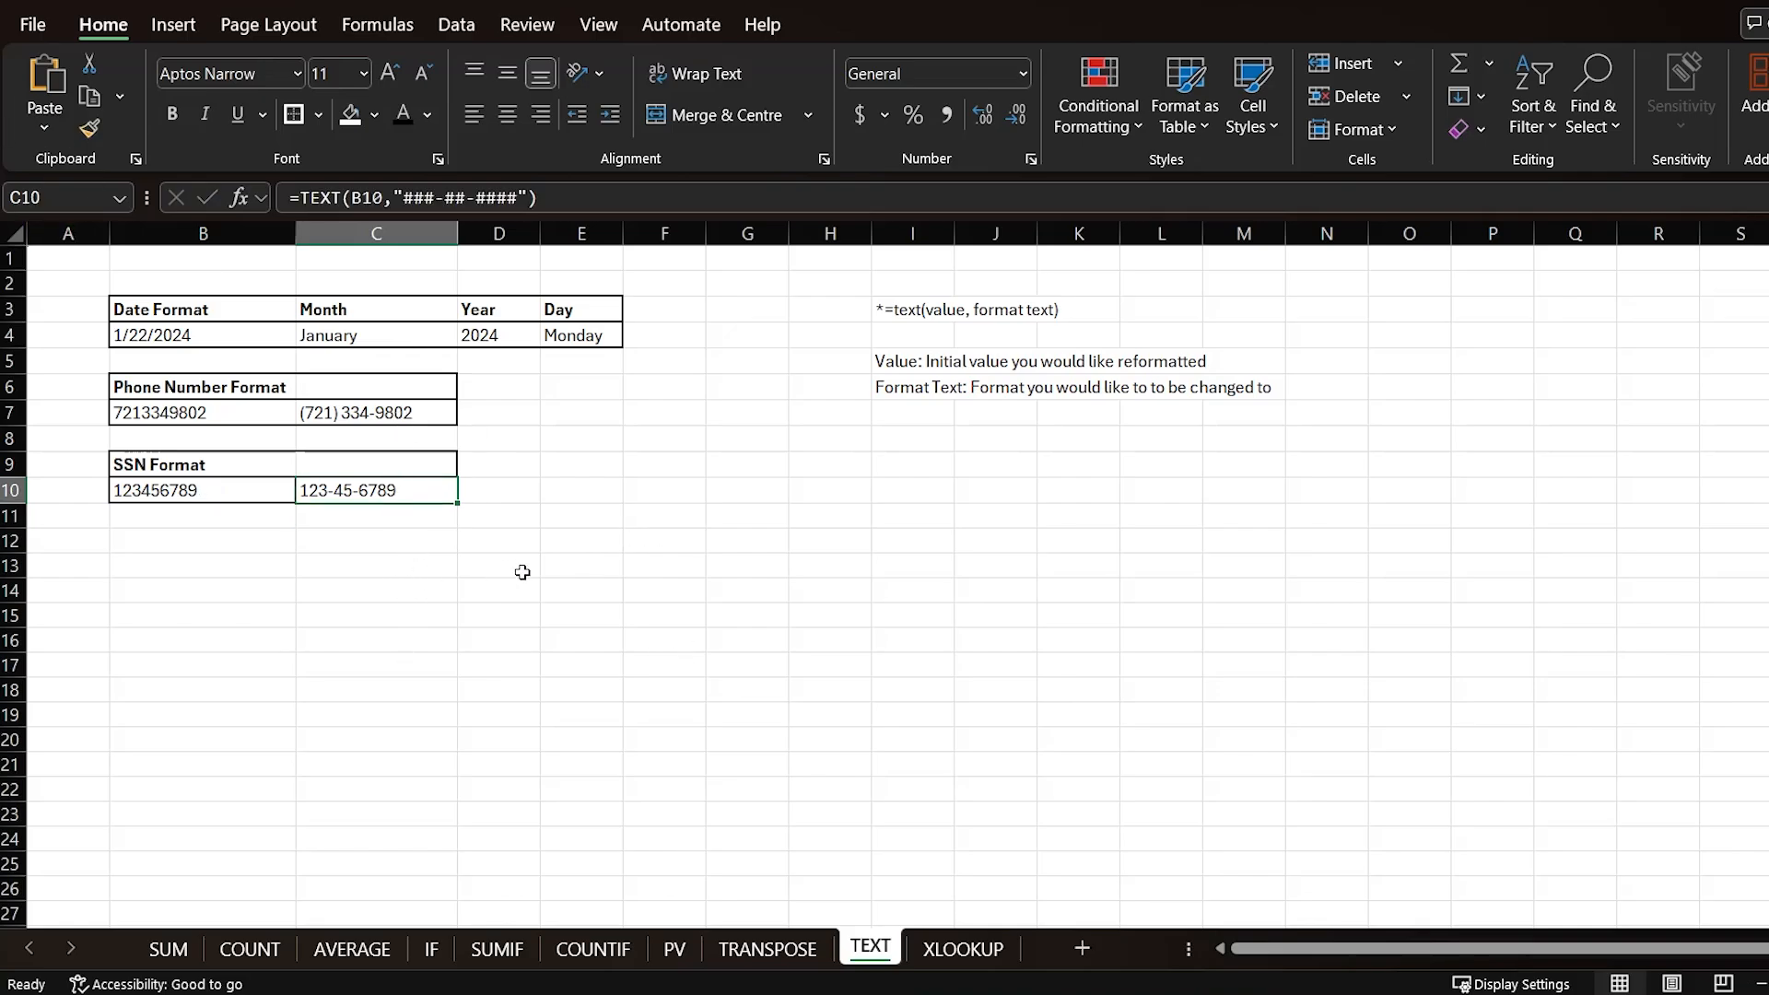
pyautogui.click(241, 413)
pyautogui.moveTo(214, 334); pyautogui.dragTo(573, 343)
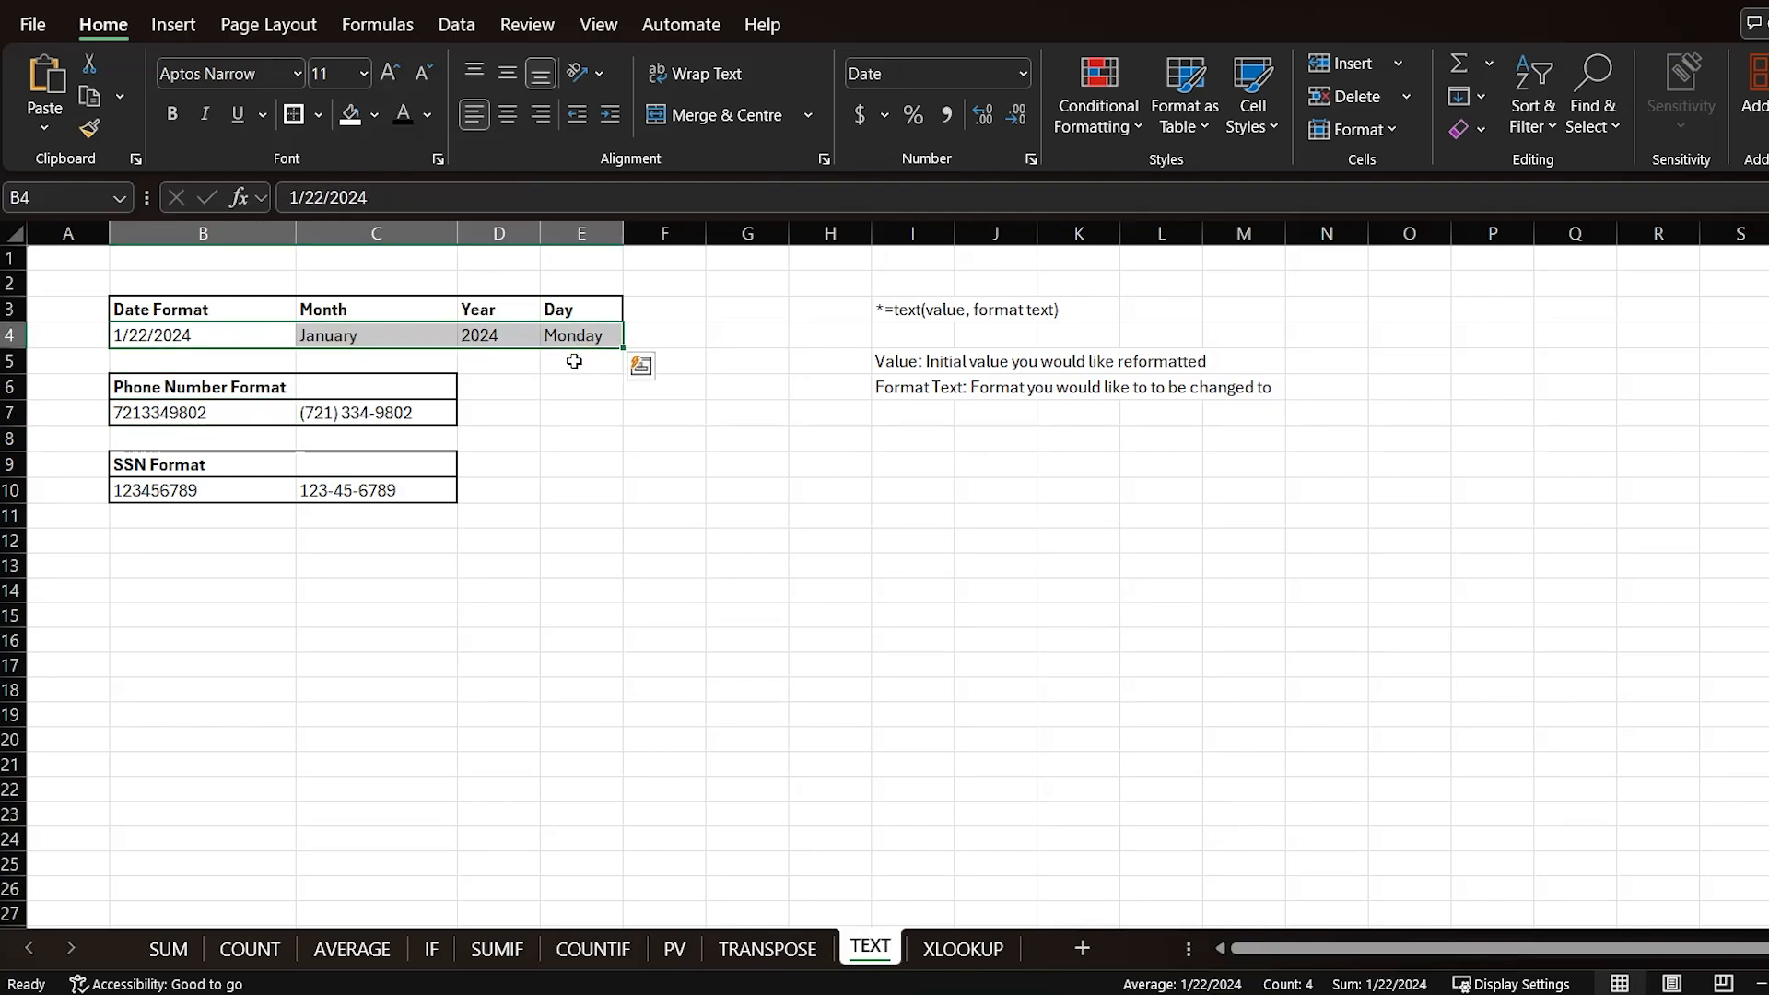
pyautogui.click(682, 478)
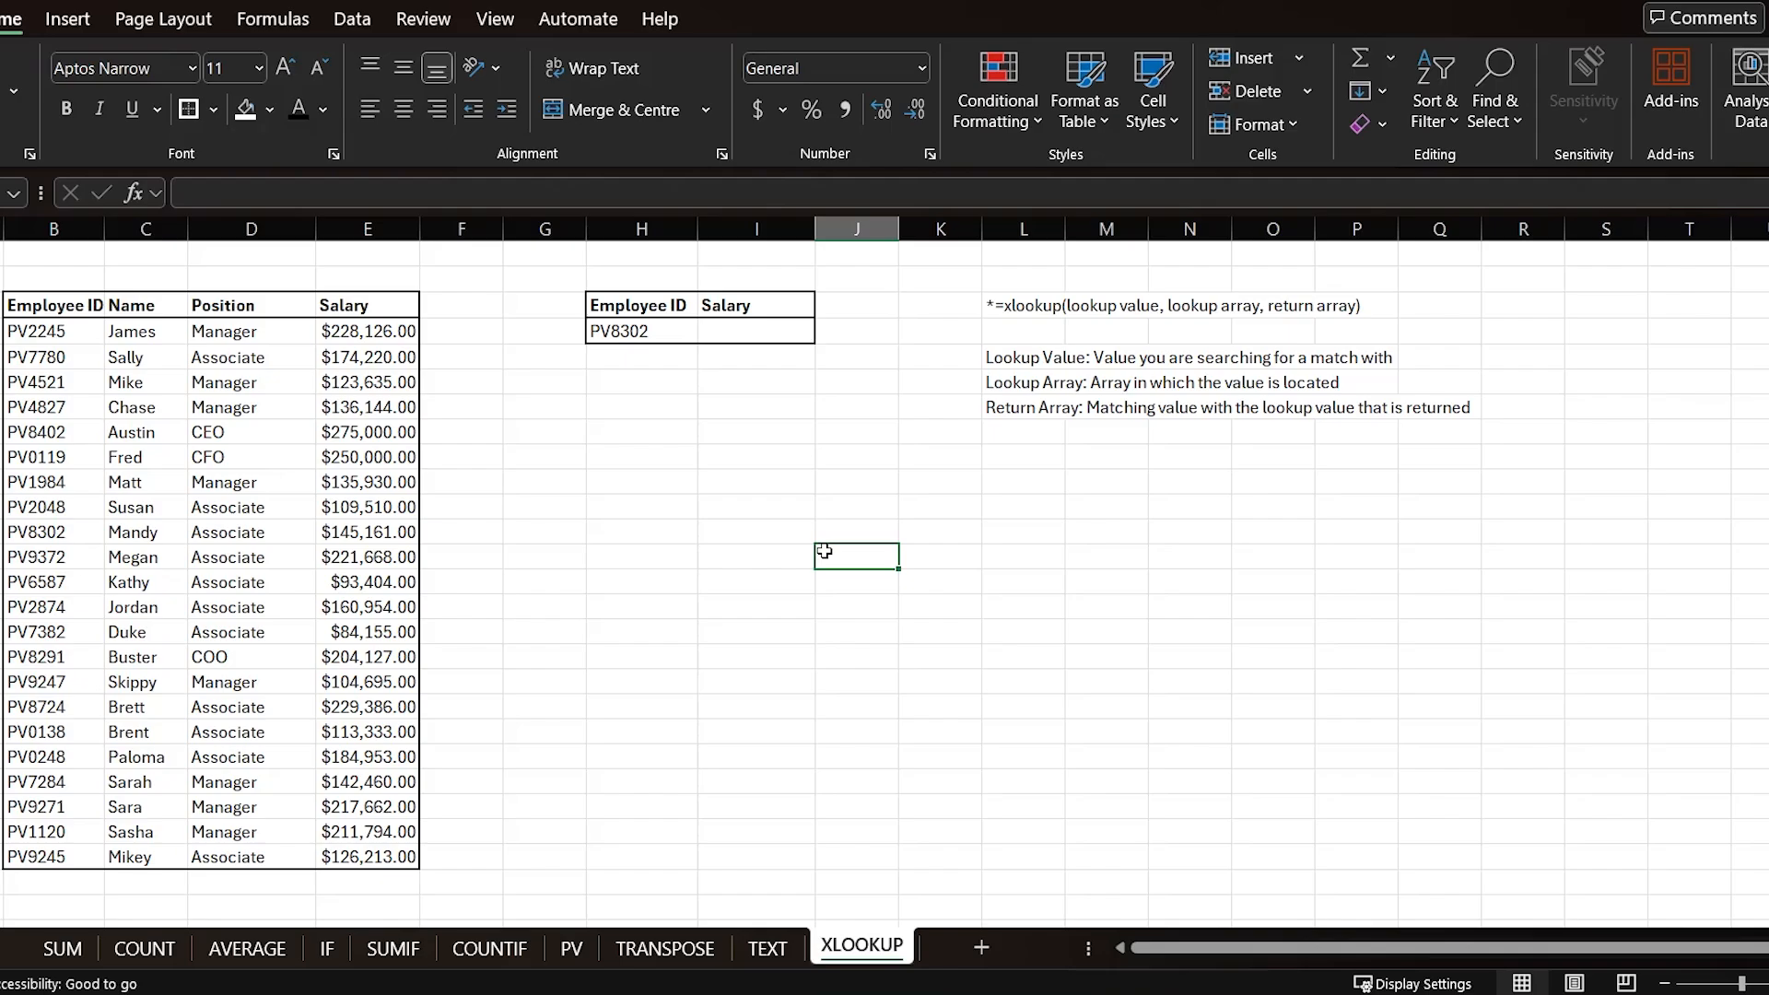
# Step: On the XLOOKUP sheet, examine the argument notes, the lookup Employee ID and the Employee ID column
pyautogui.click(1017, 360)
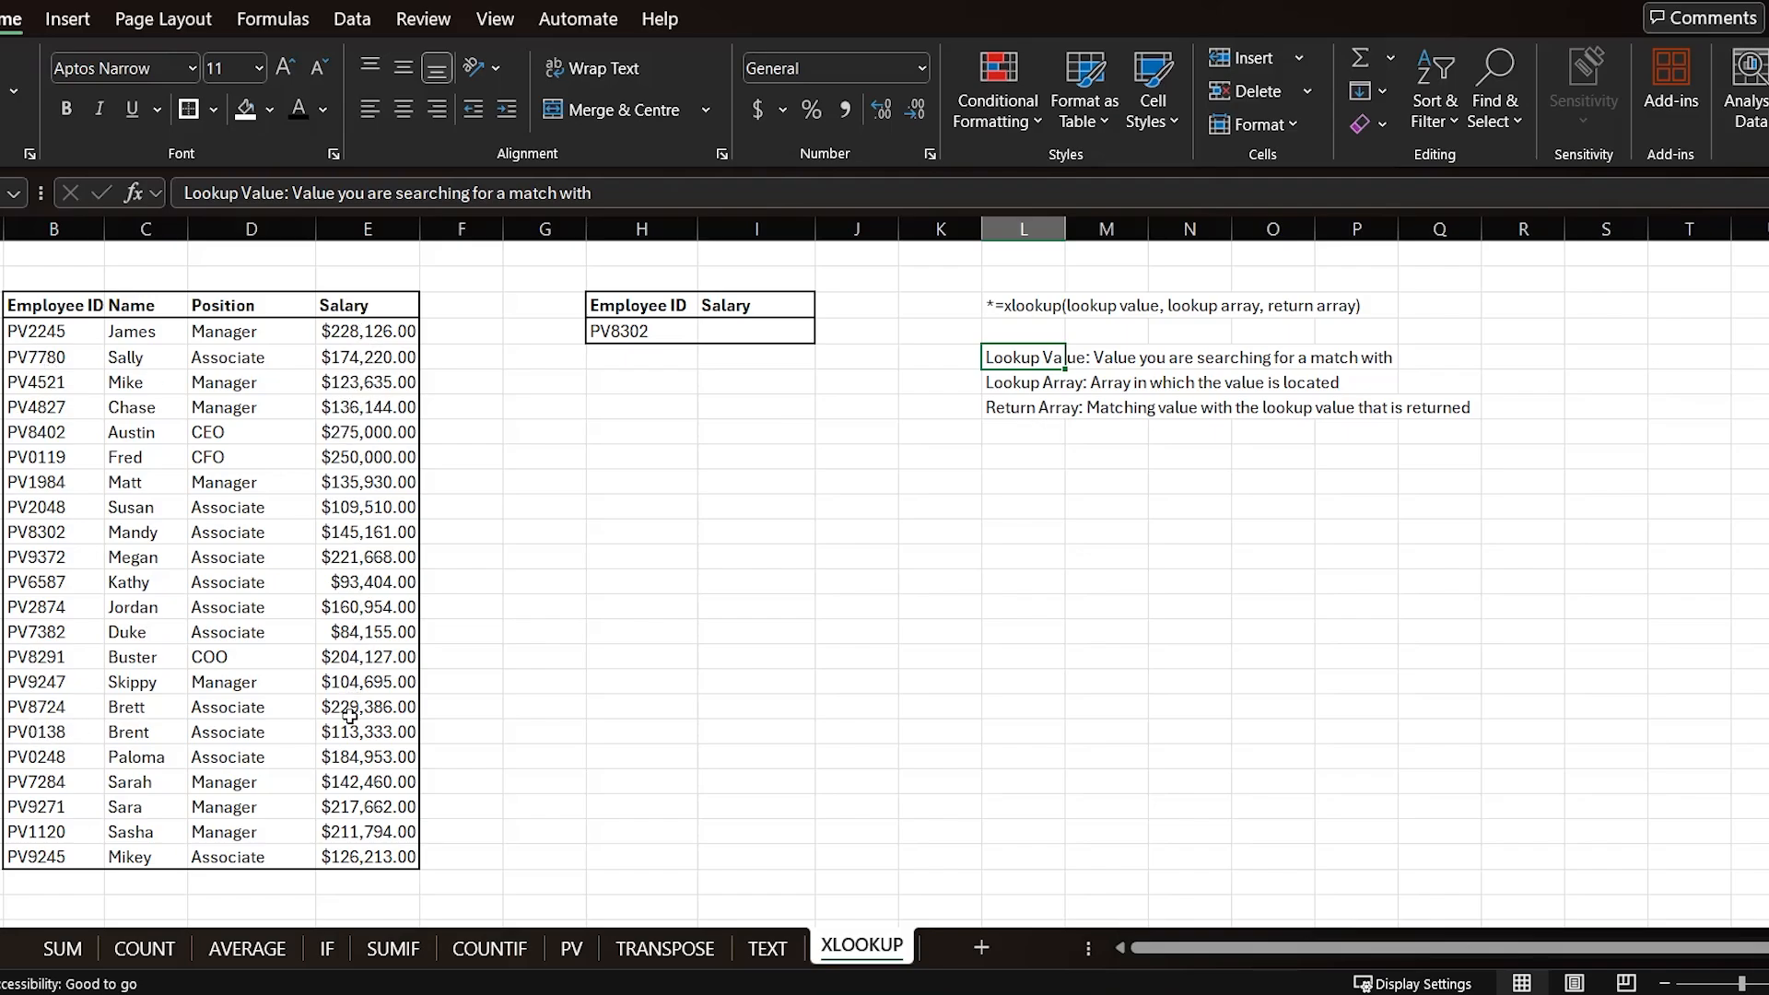
pyautogui.click(660, 335)
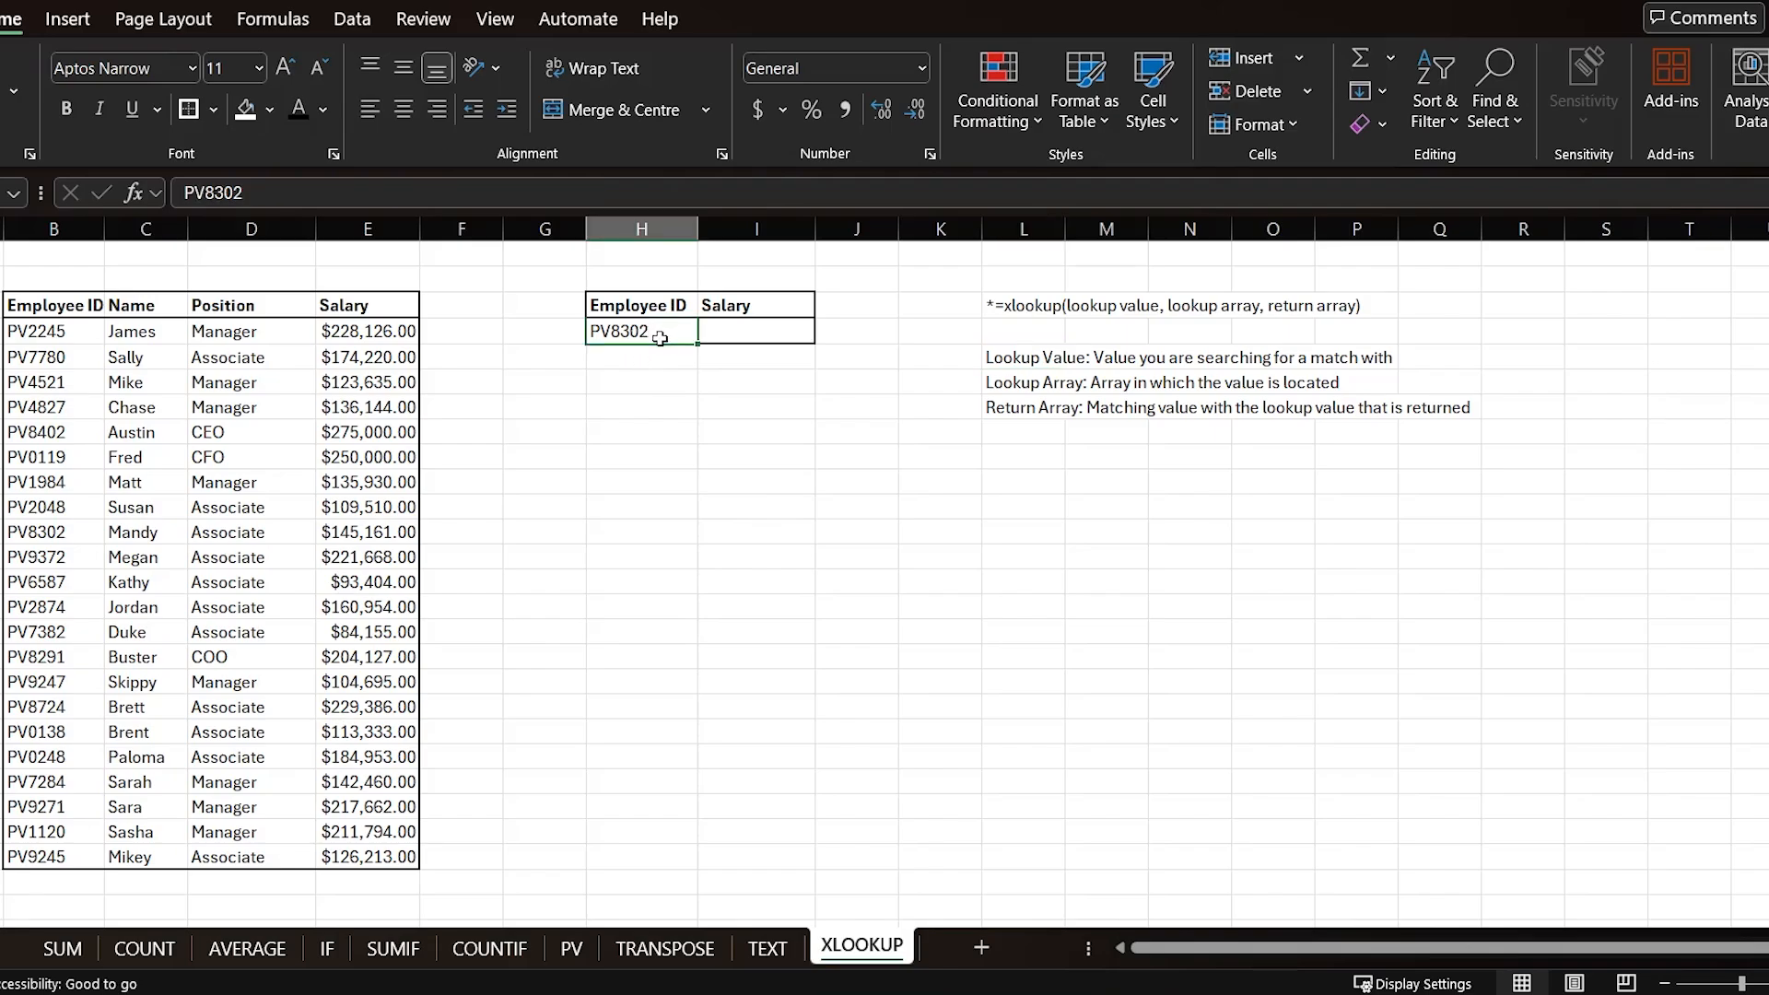
pyautogui.click(1018, 387)
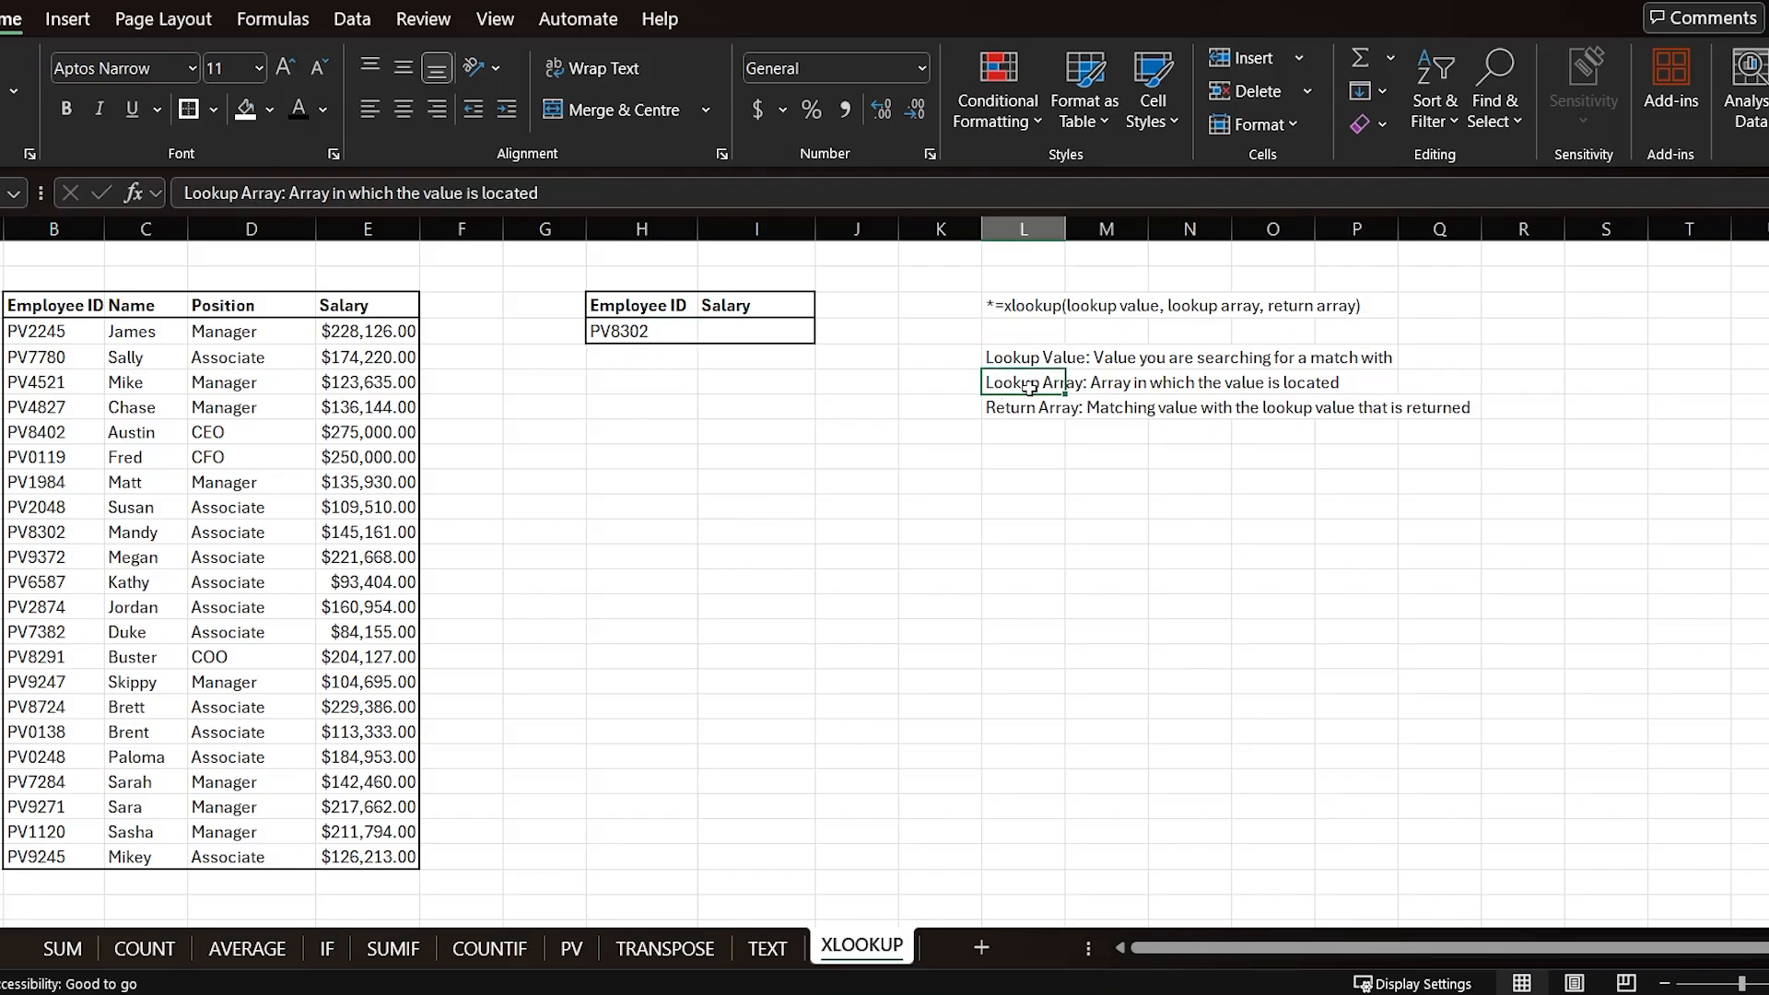
pyautogui.moveTo(58, 329); pyautogui.dragTo(50, 831)
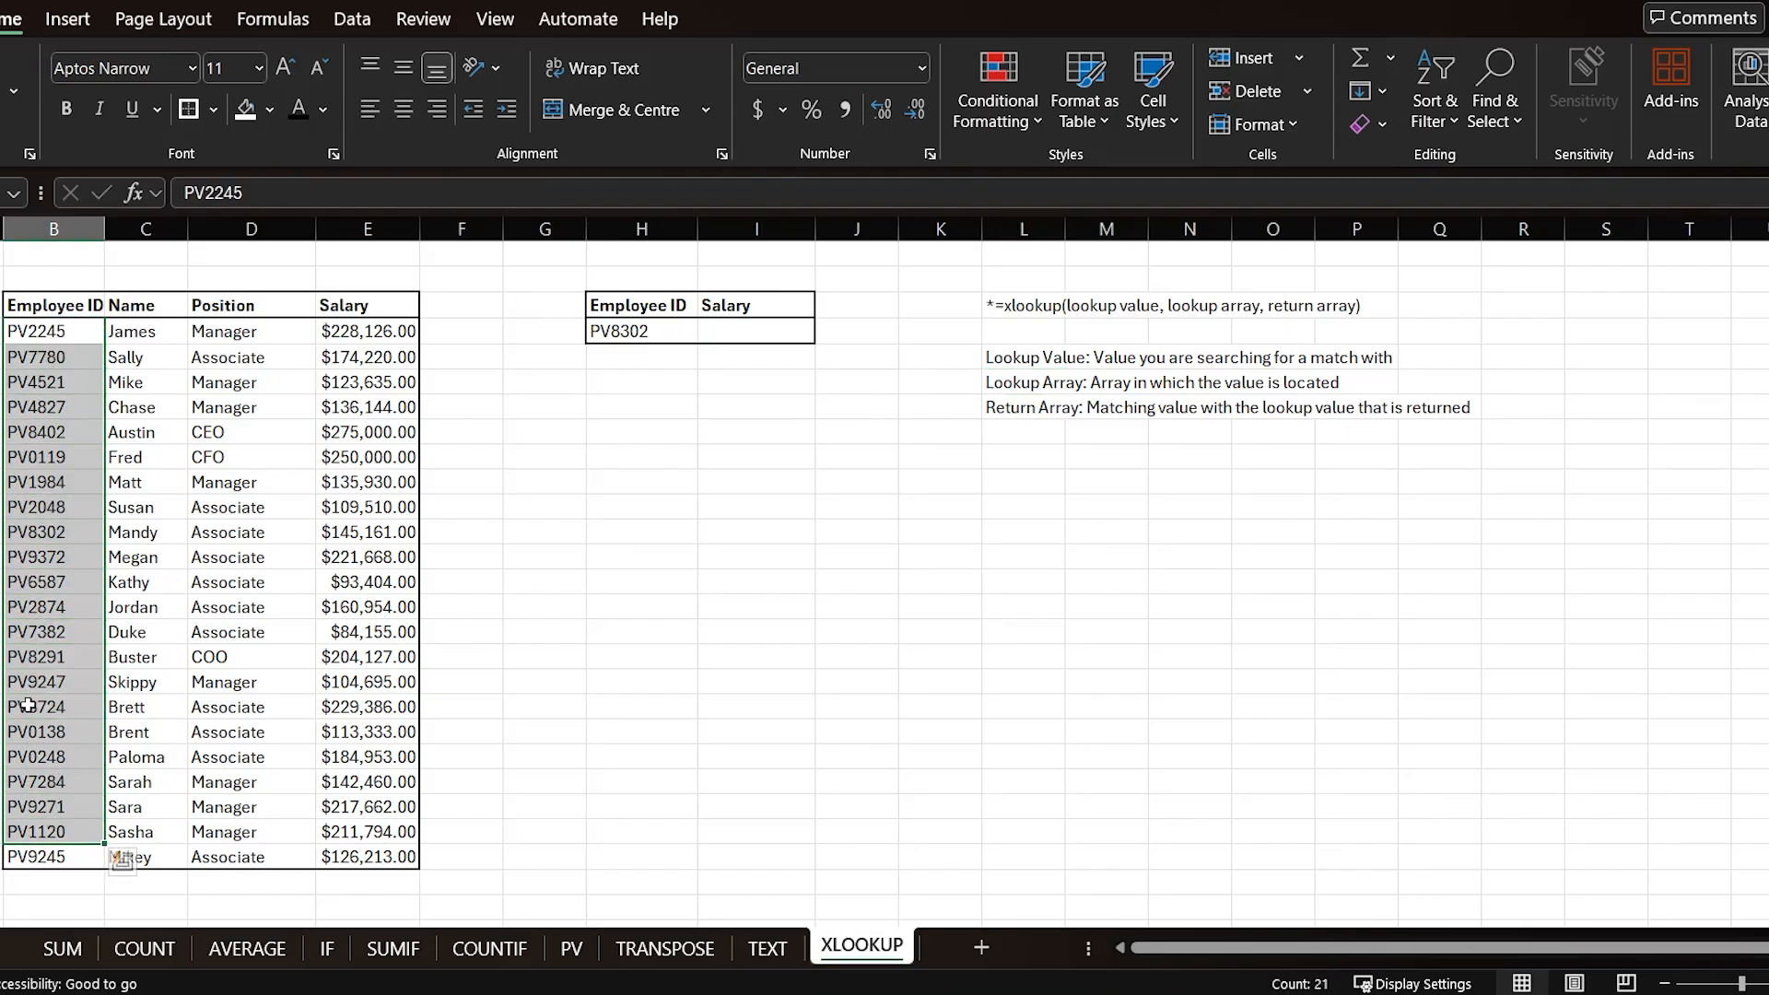
pyautogui.moveTo(79, 332); pyautogui.dragTo(46, 855)
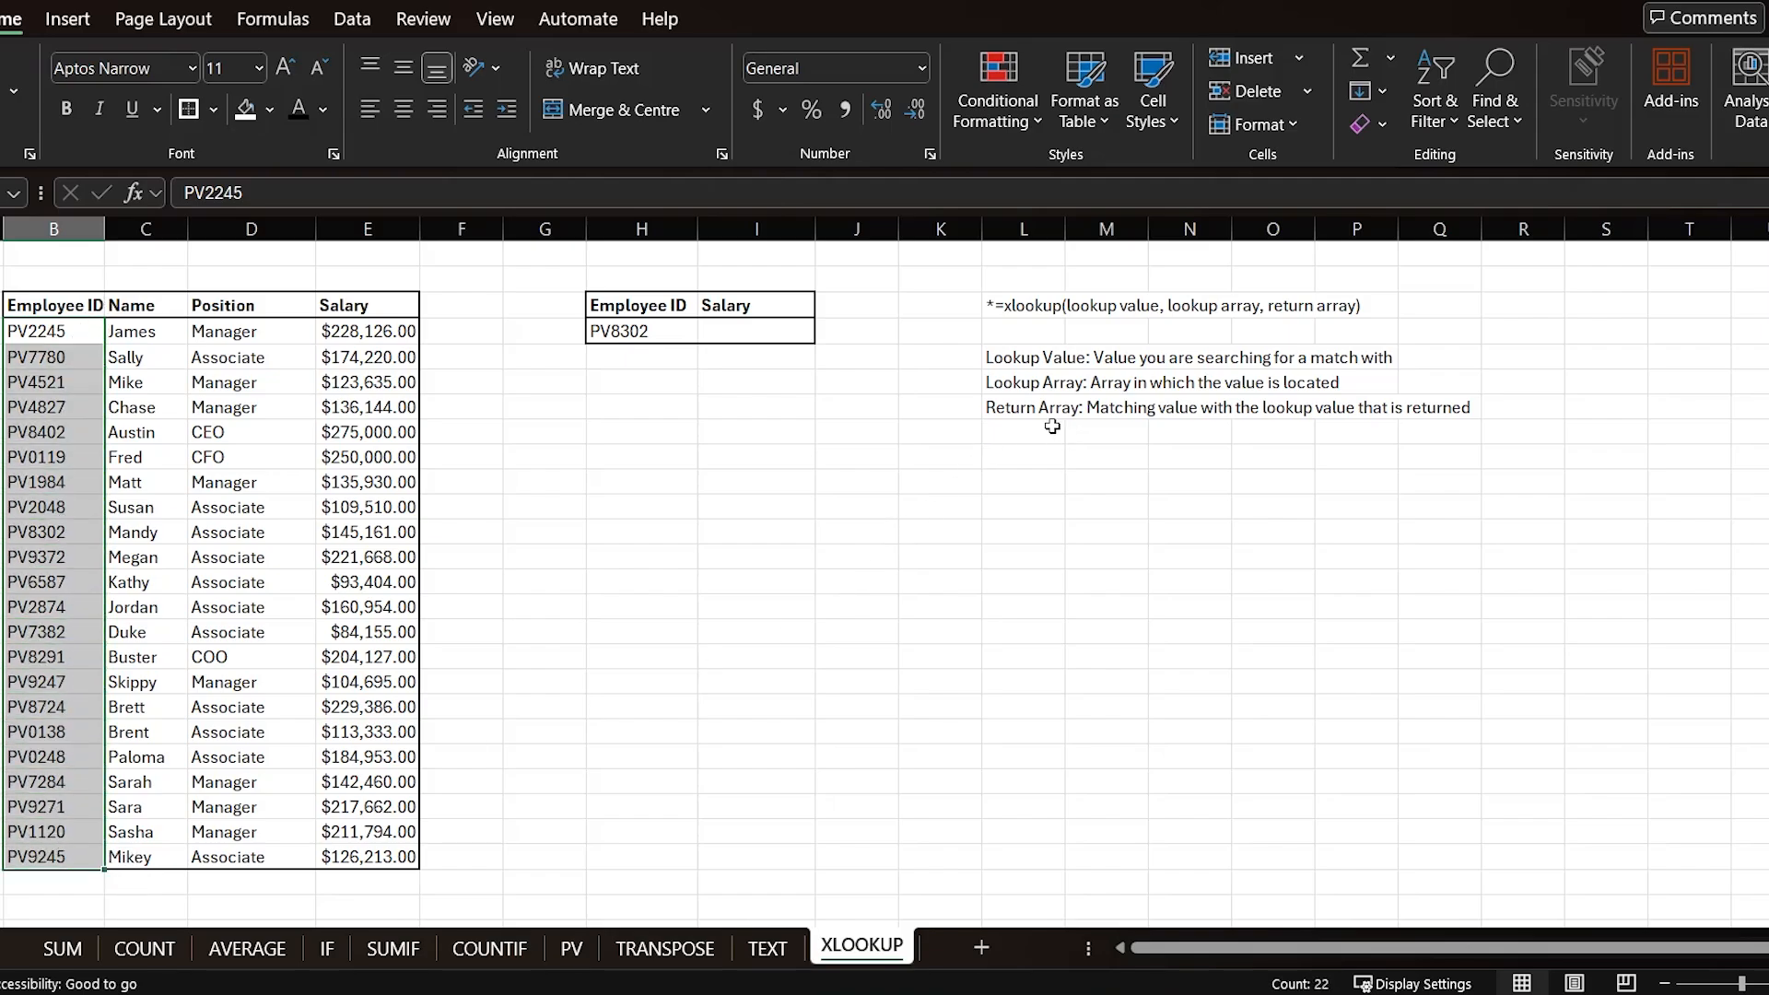
# Step: Enter =XLOOKUP(H4,B4:B25,E4:E25) in the Salary cell beside the lookup Employee ID, then check the matching employee row
pyautogui.moveTo(350, 325); pyautogui.dragTo(356, 857)
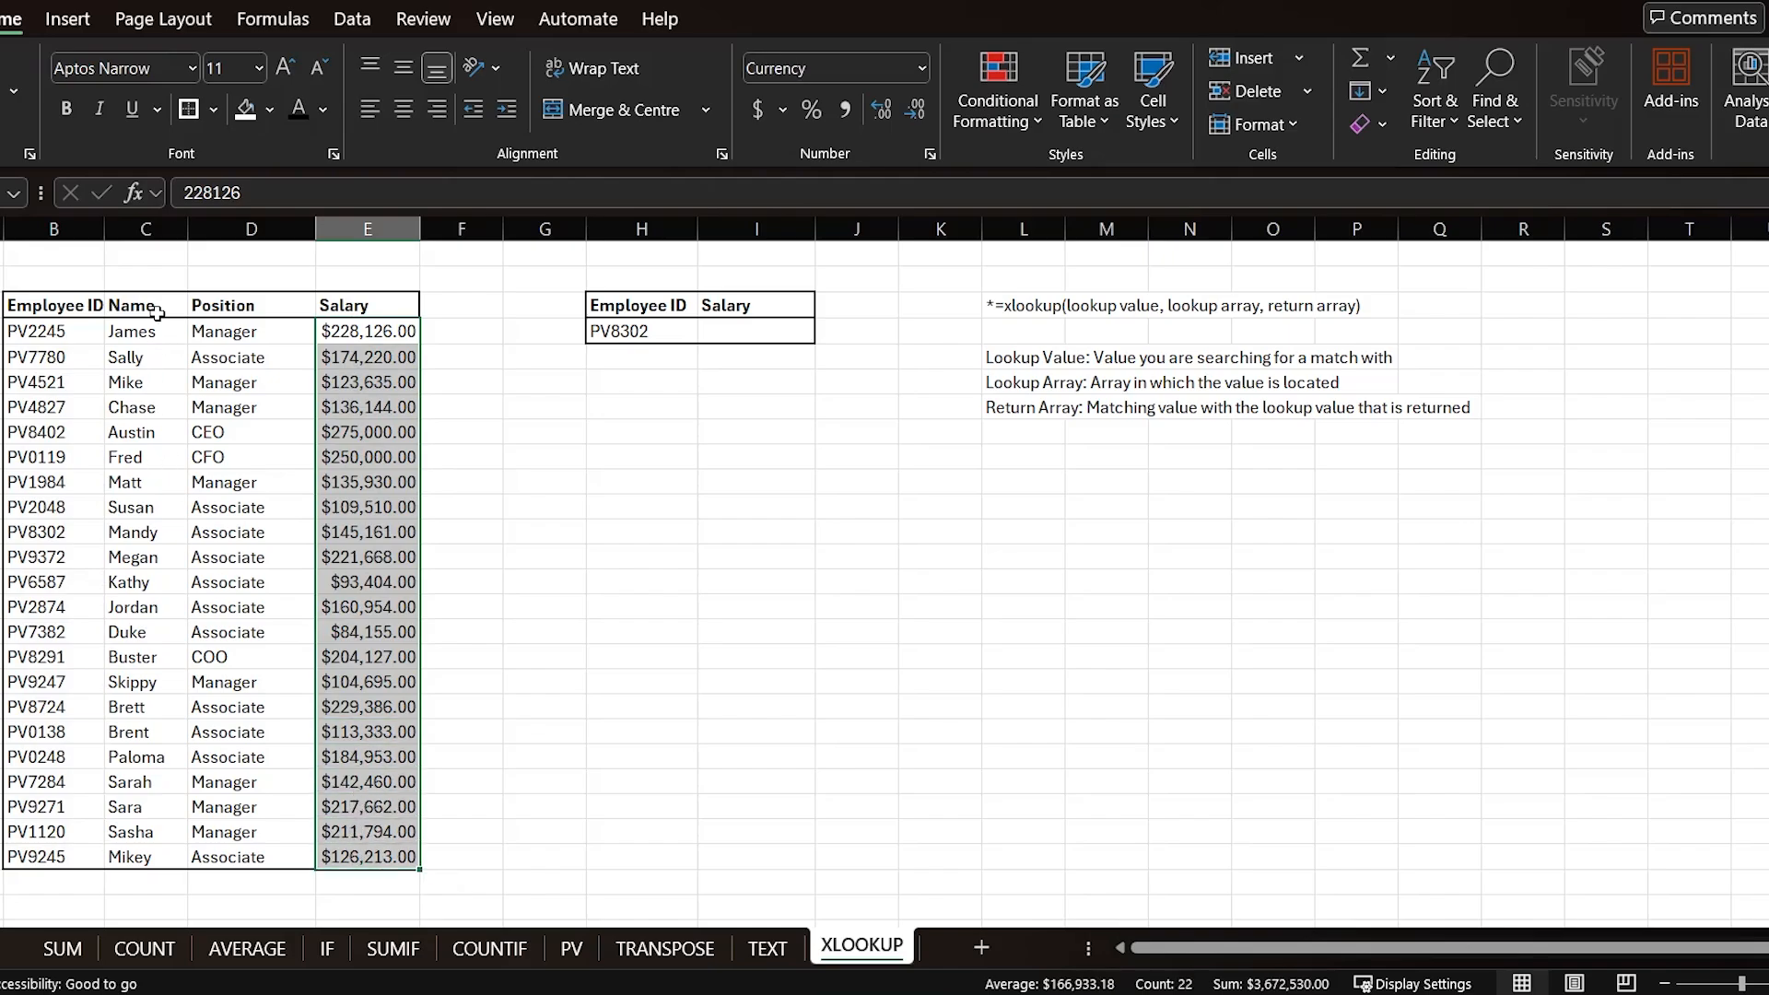
pyautogui.moveTo(148, 329); pyautogui.dragTo(149, 600)
pyautogui.moveTo(247, 380); pyautogui.dragTo(243, 594)
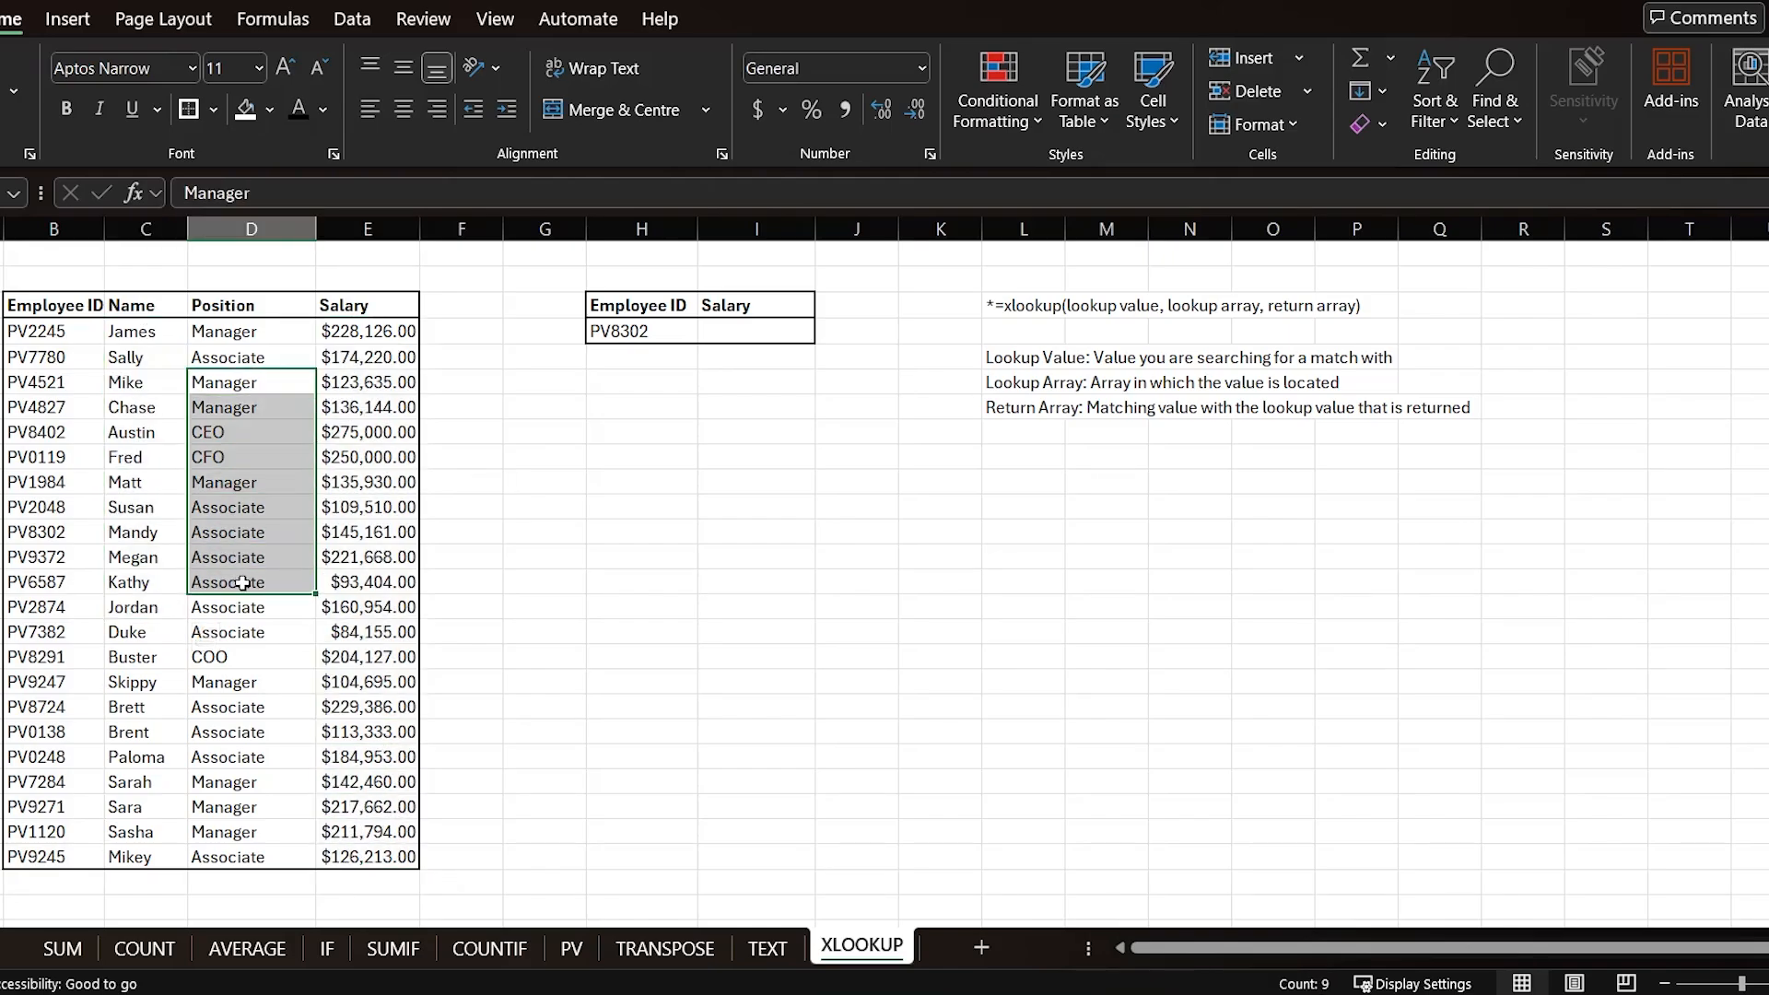
pyautogui.moveTo(359, 359); pyautogui.dragTo(356, 710)
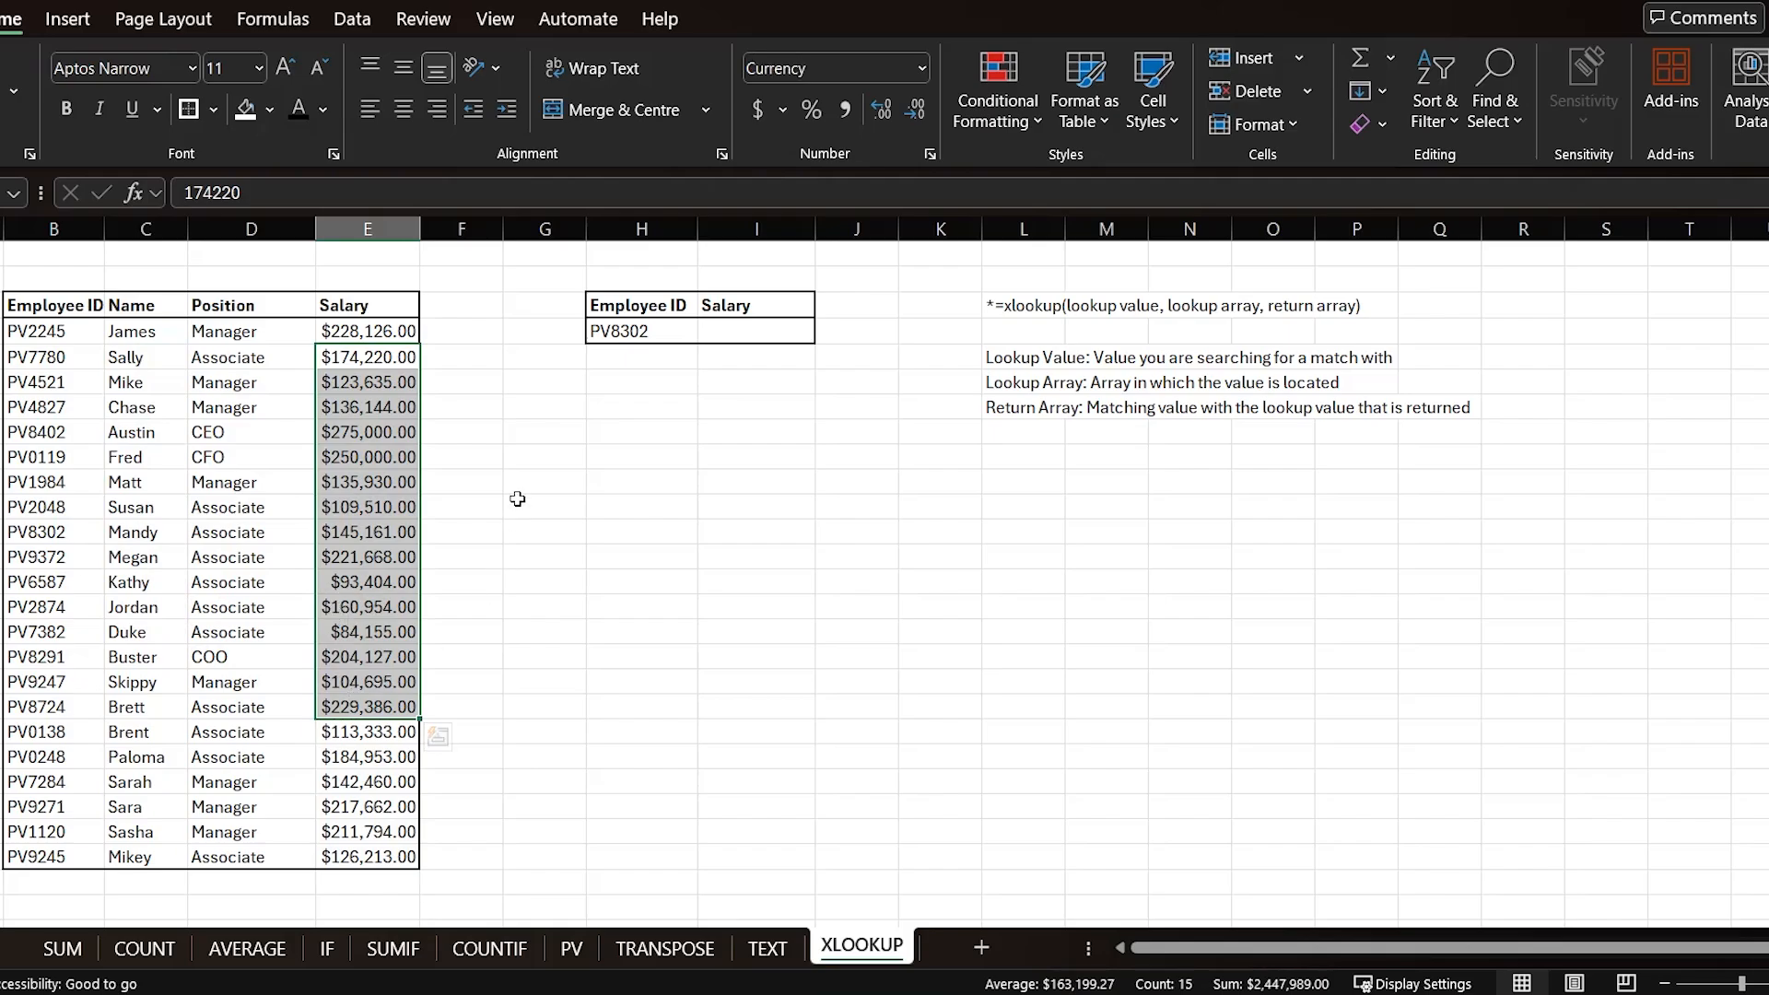
pyautogui.click(744, 310)
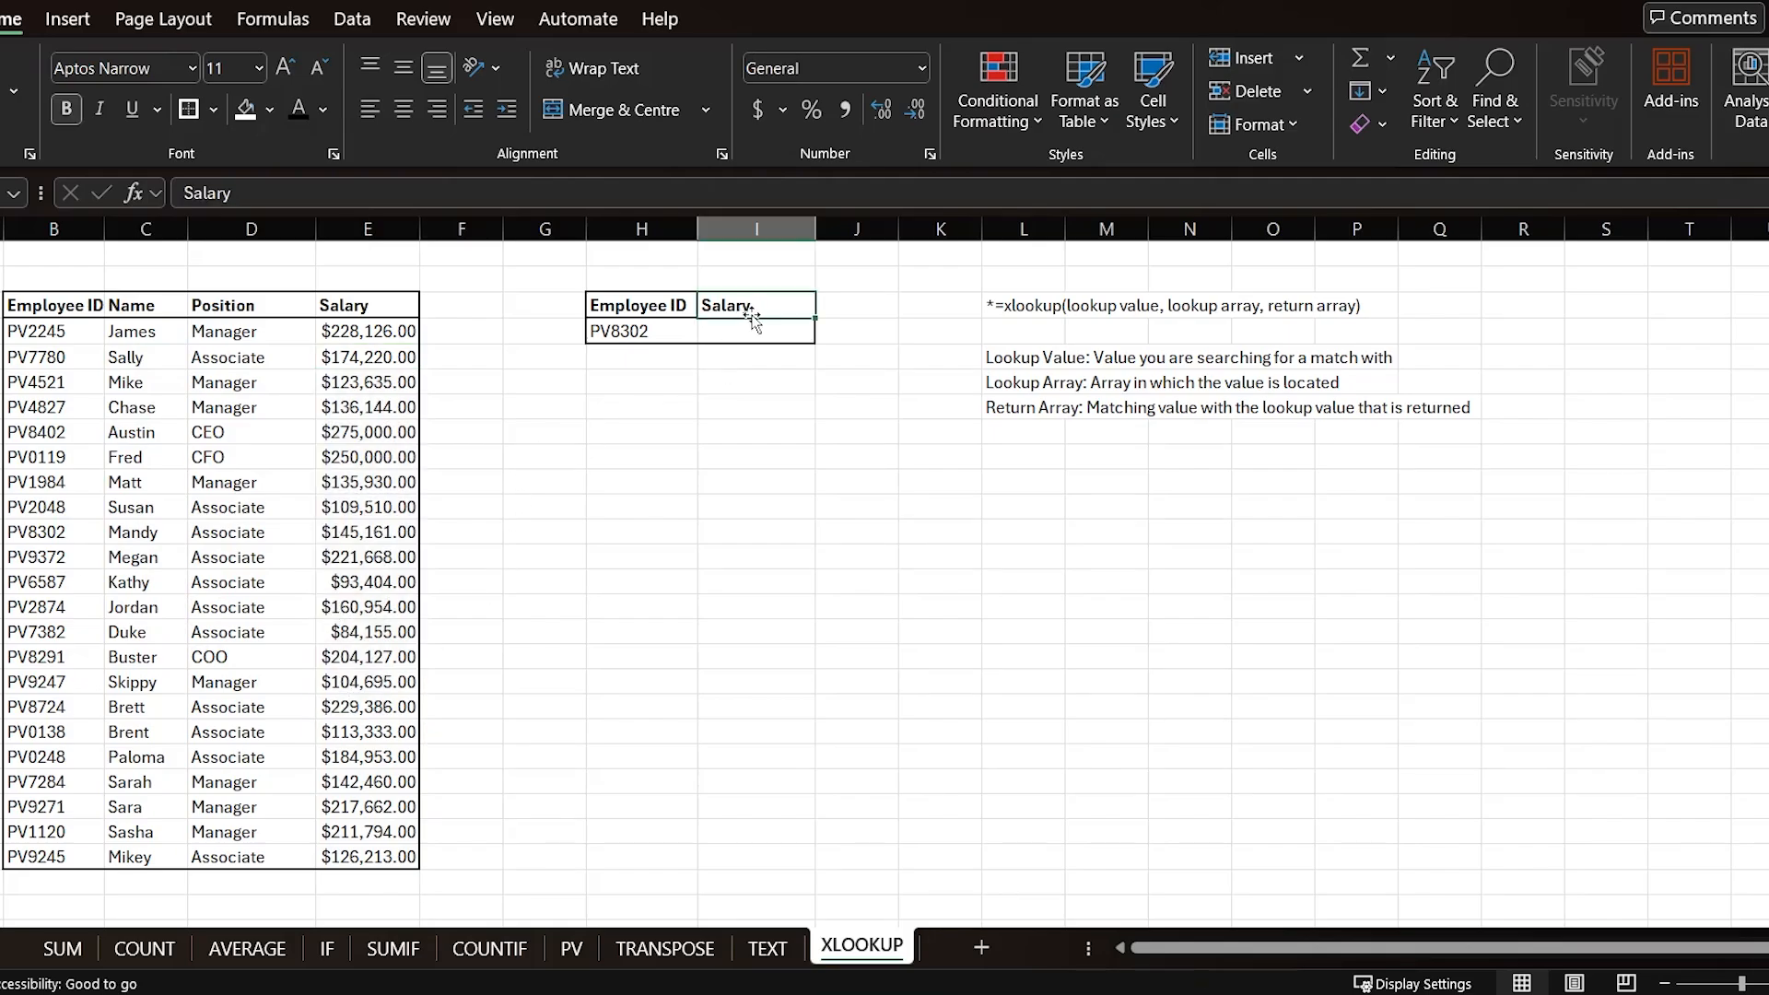
pyautogui.click(747, 331)
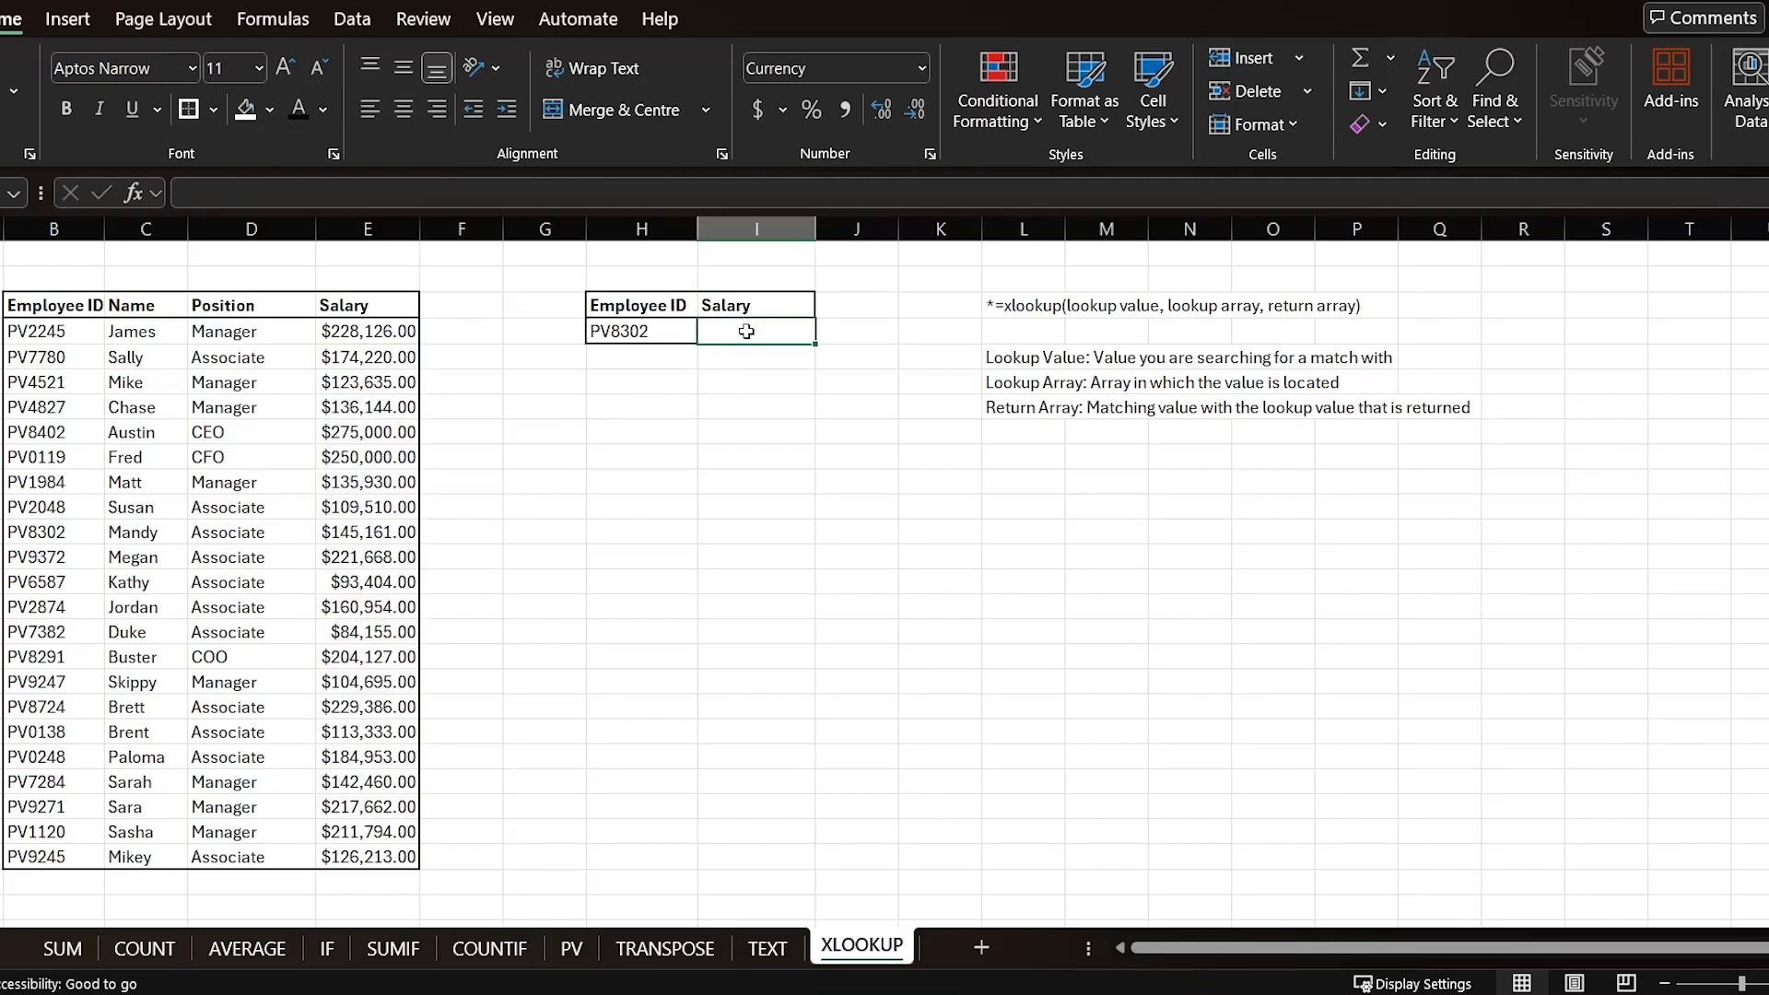
pyautogui.write('=xlookup')
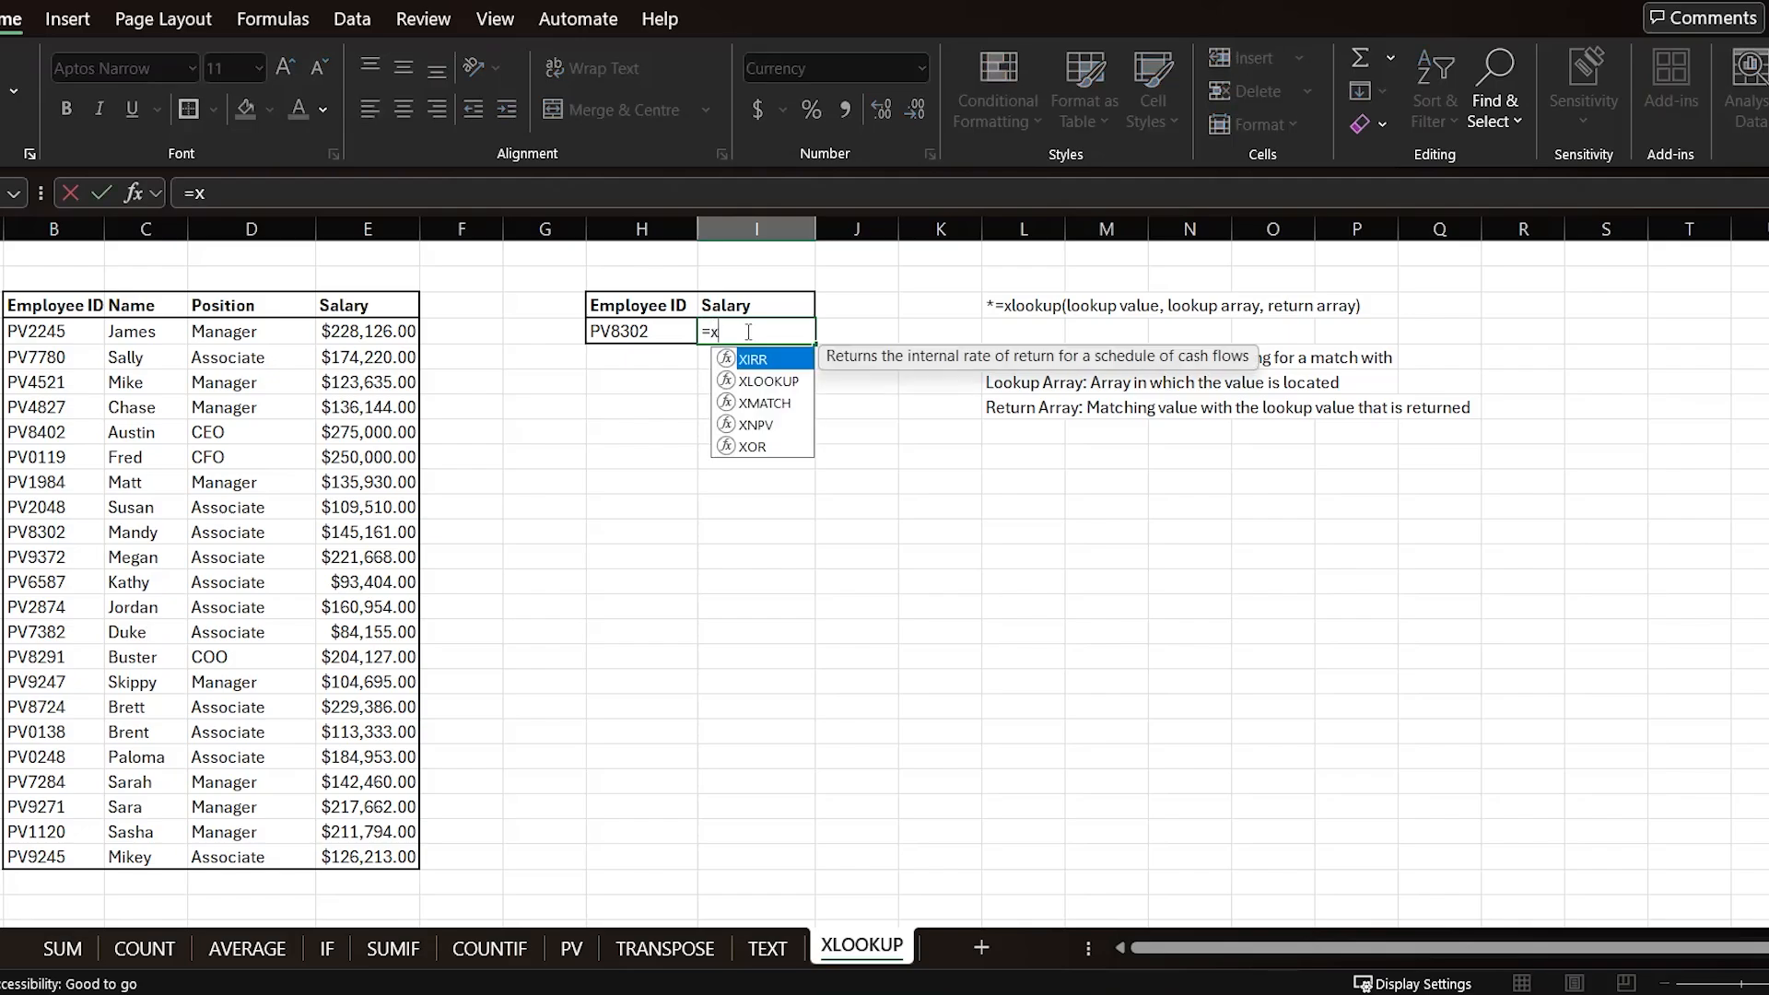
pyautogui.write('(')
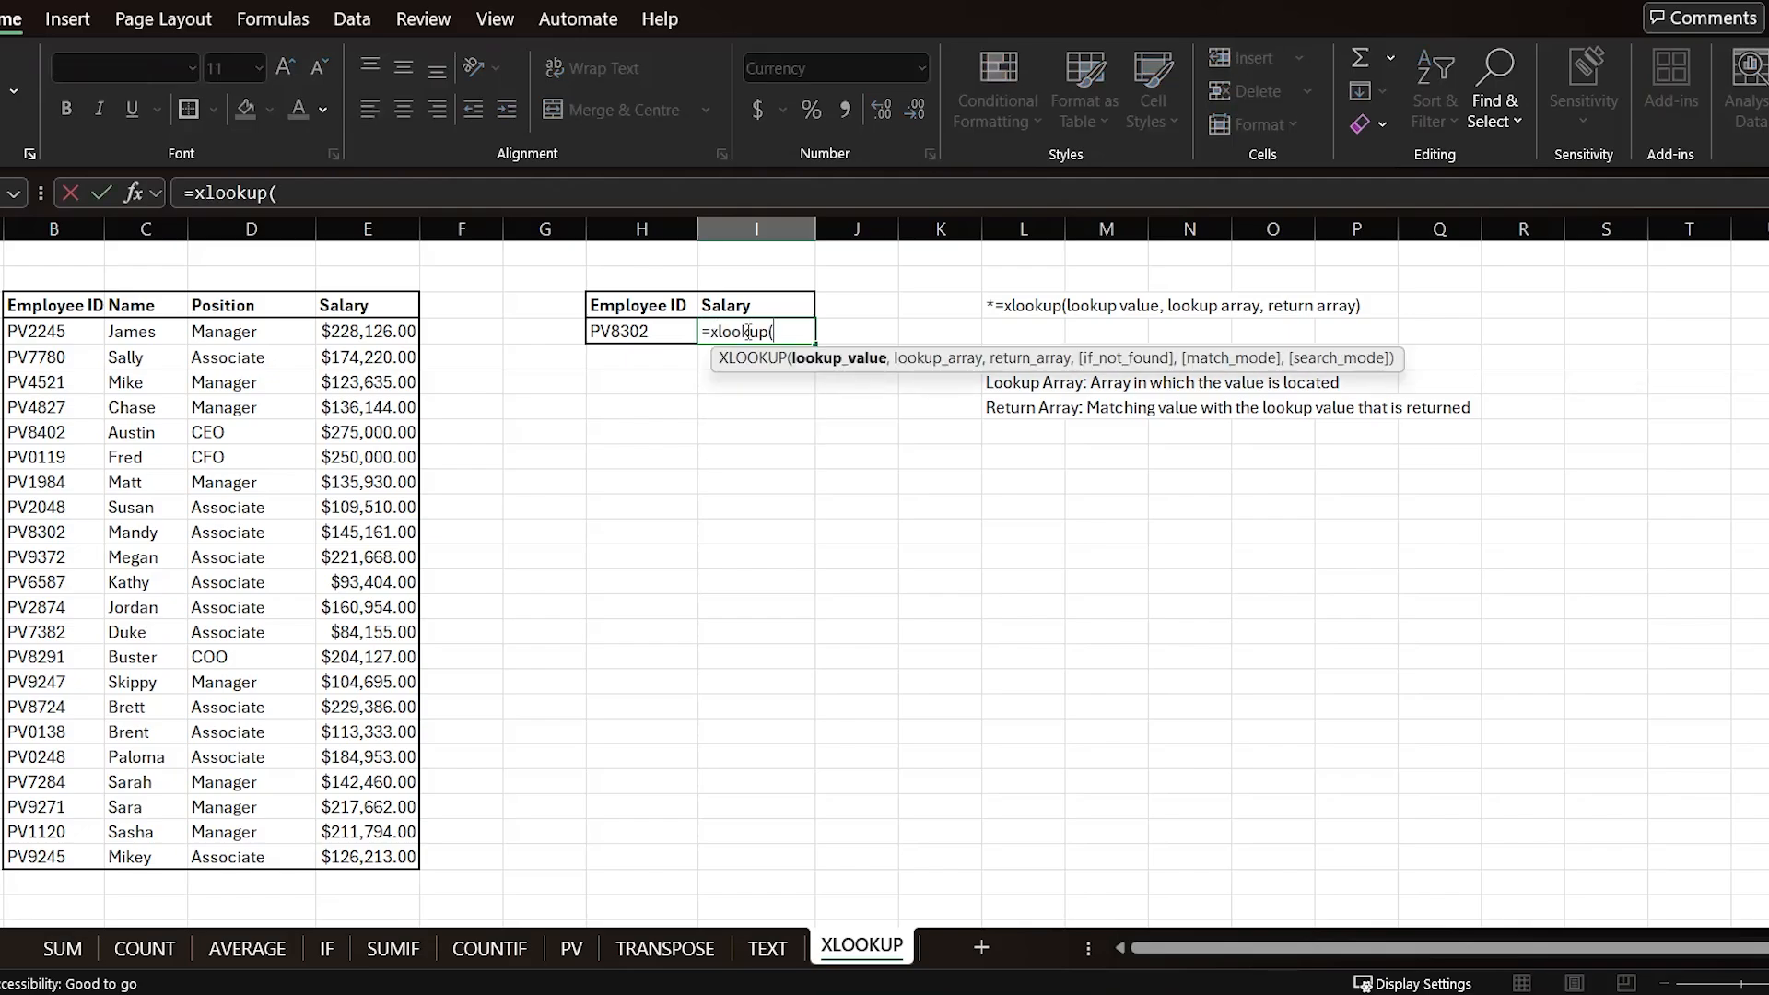
pyautogui.click(641, 333)
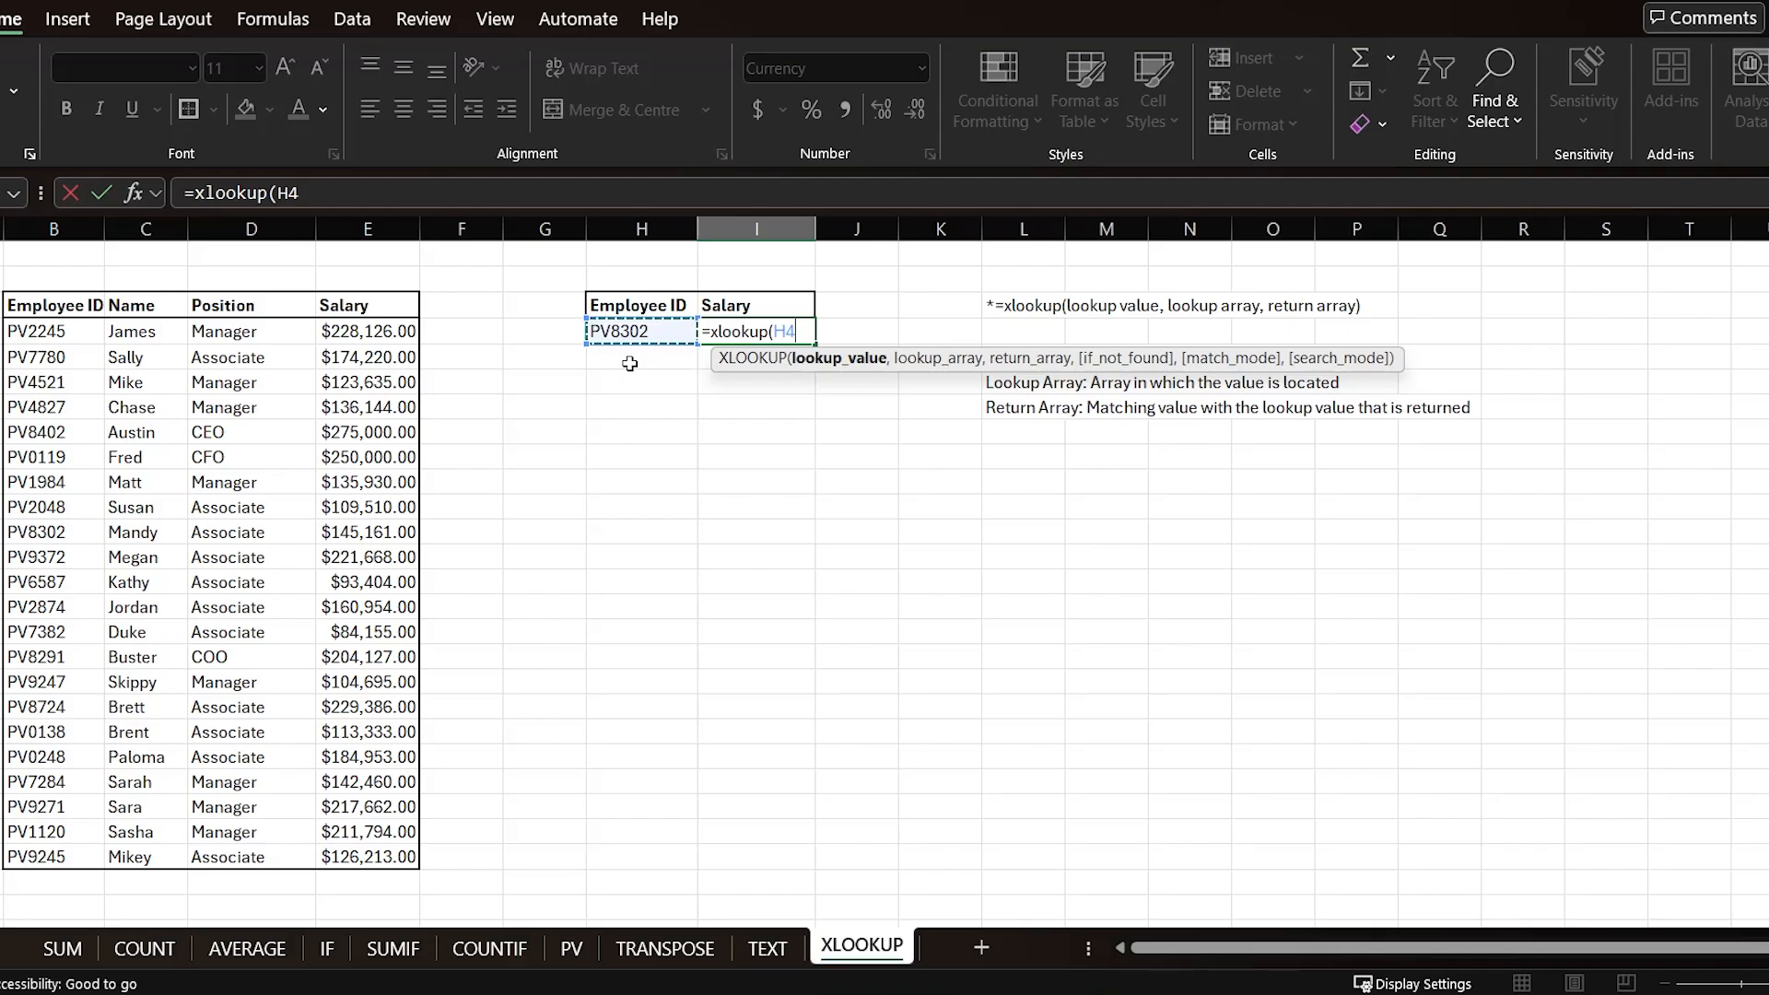
pyautogui.write(',')
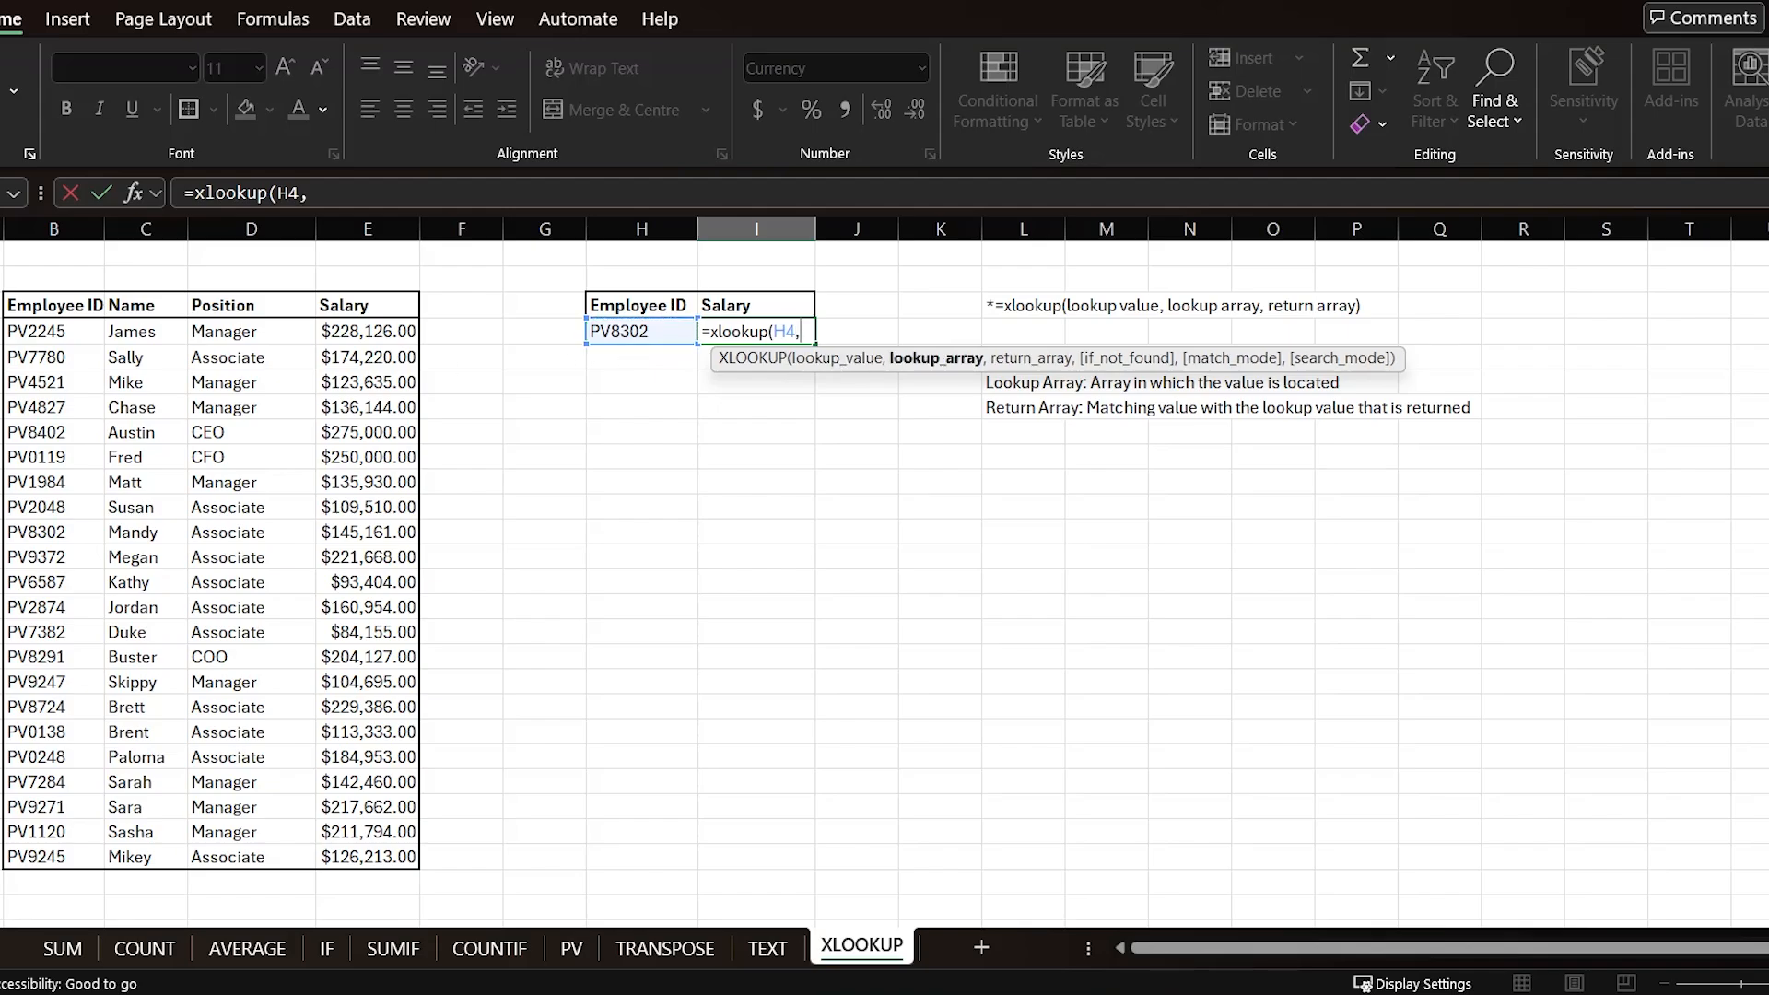
pyautogui.moveTo(33, 329); pyautogui.dragTo(51, 850)
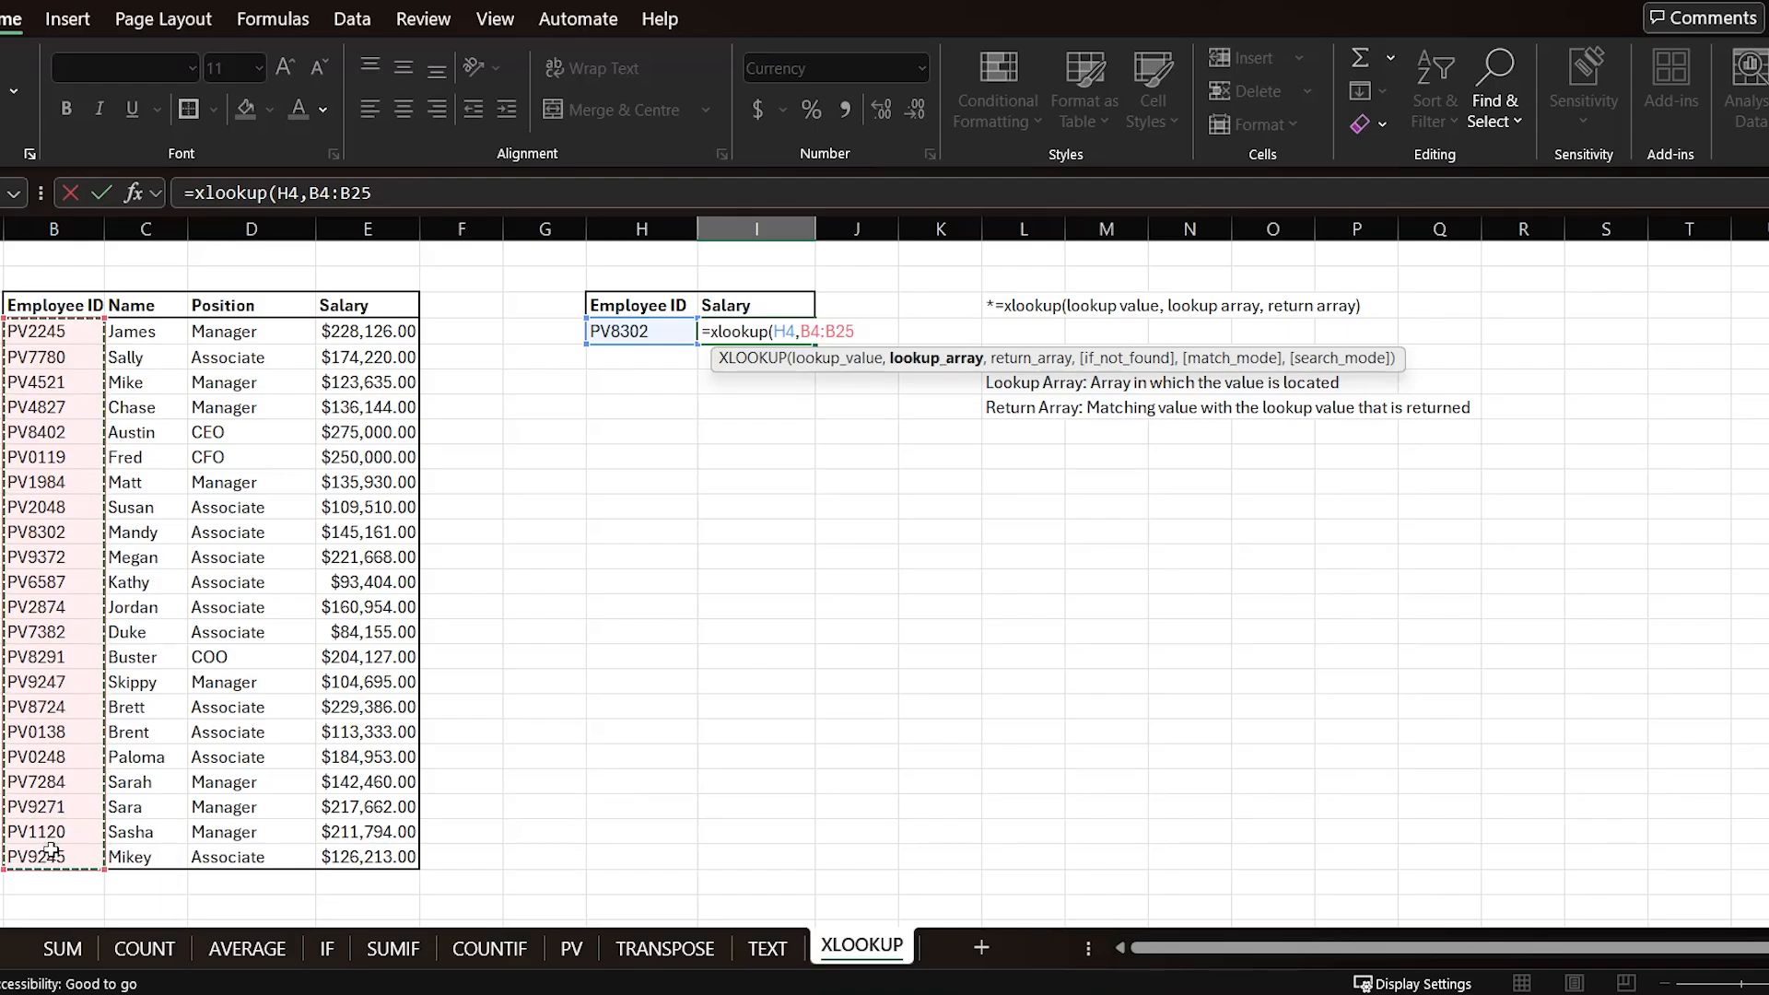
pyautogui.write(',')
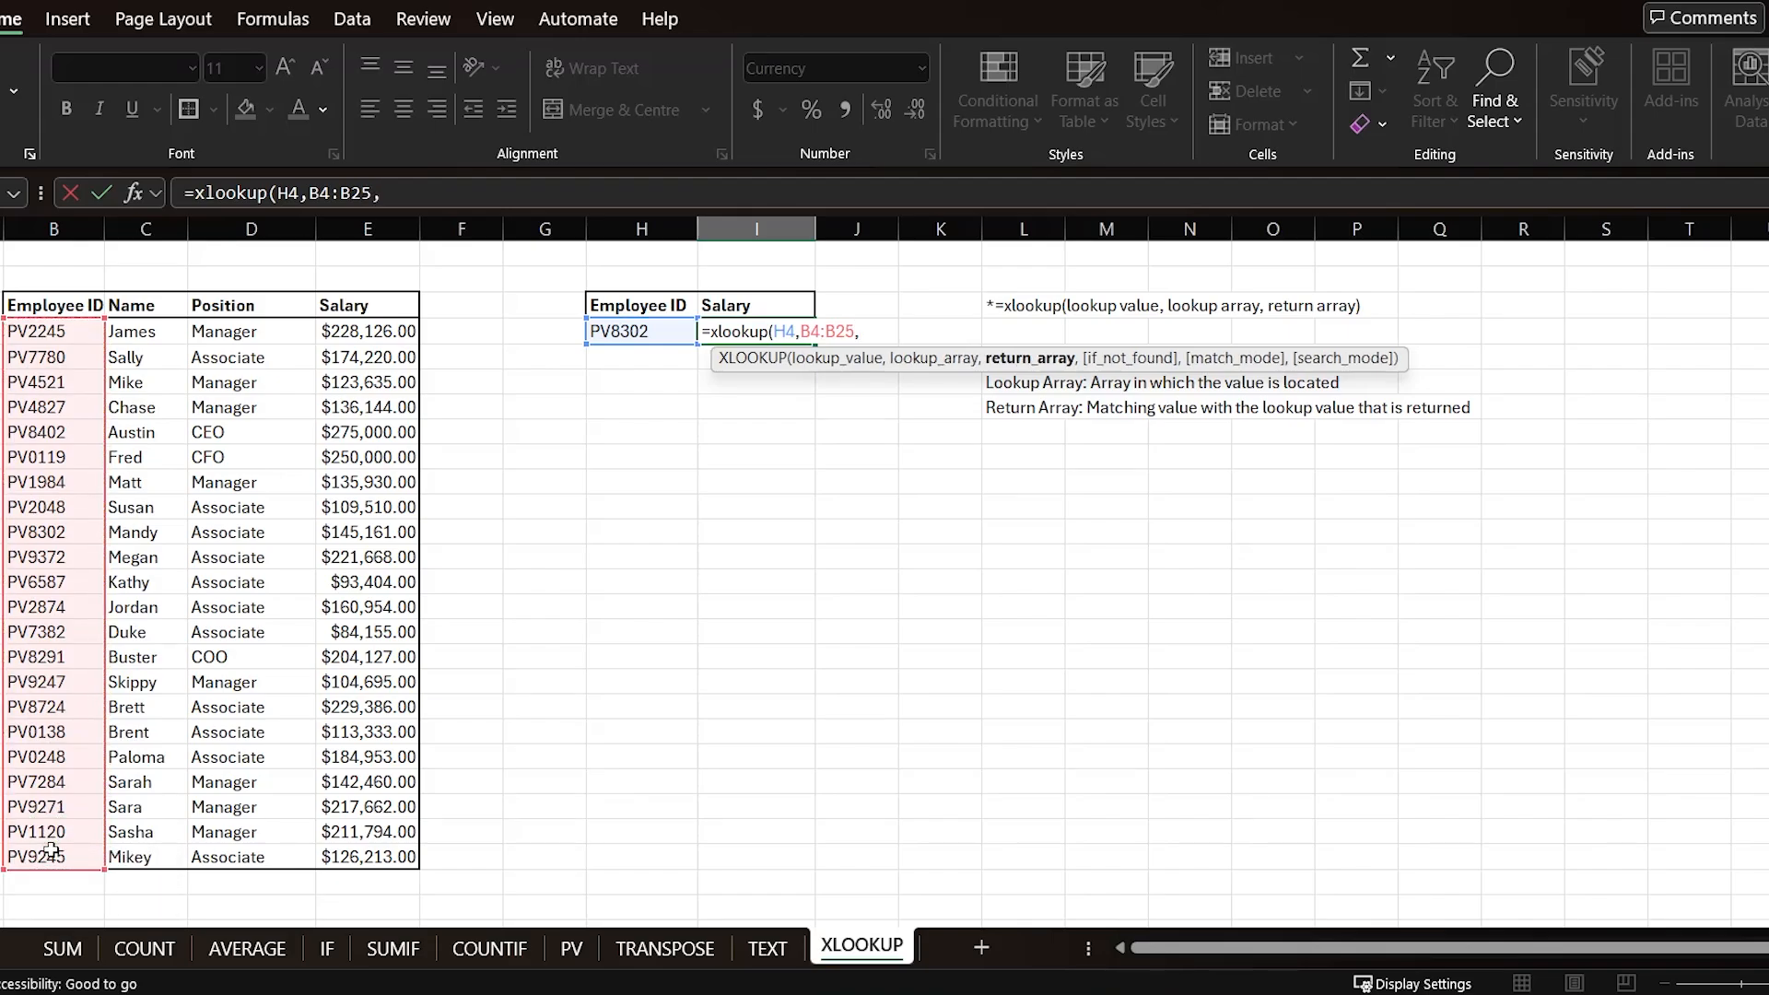
pyautogui.moveTo(346, 334); pyautogui.dragTo(369, 859)
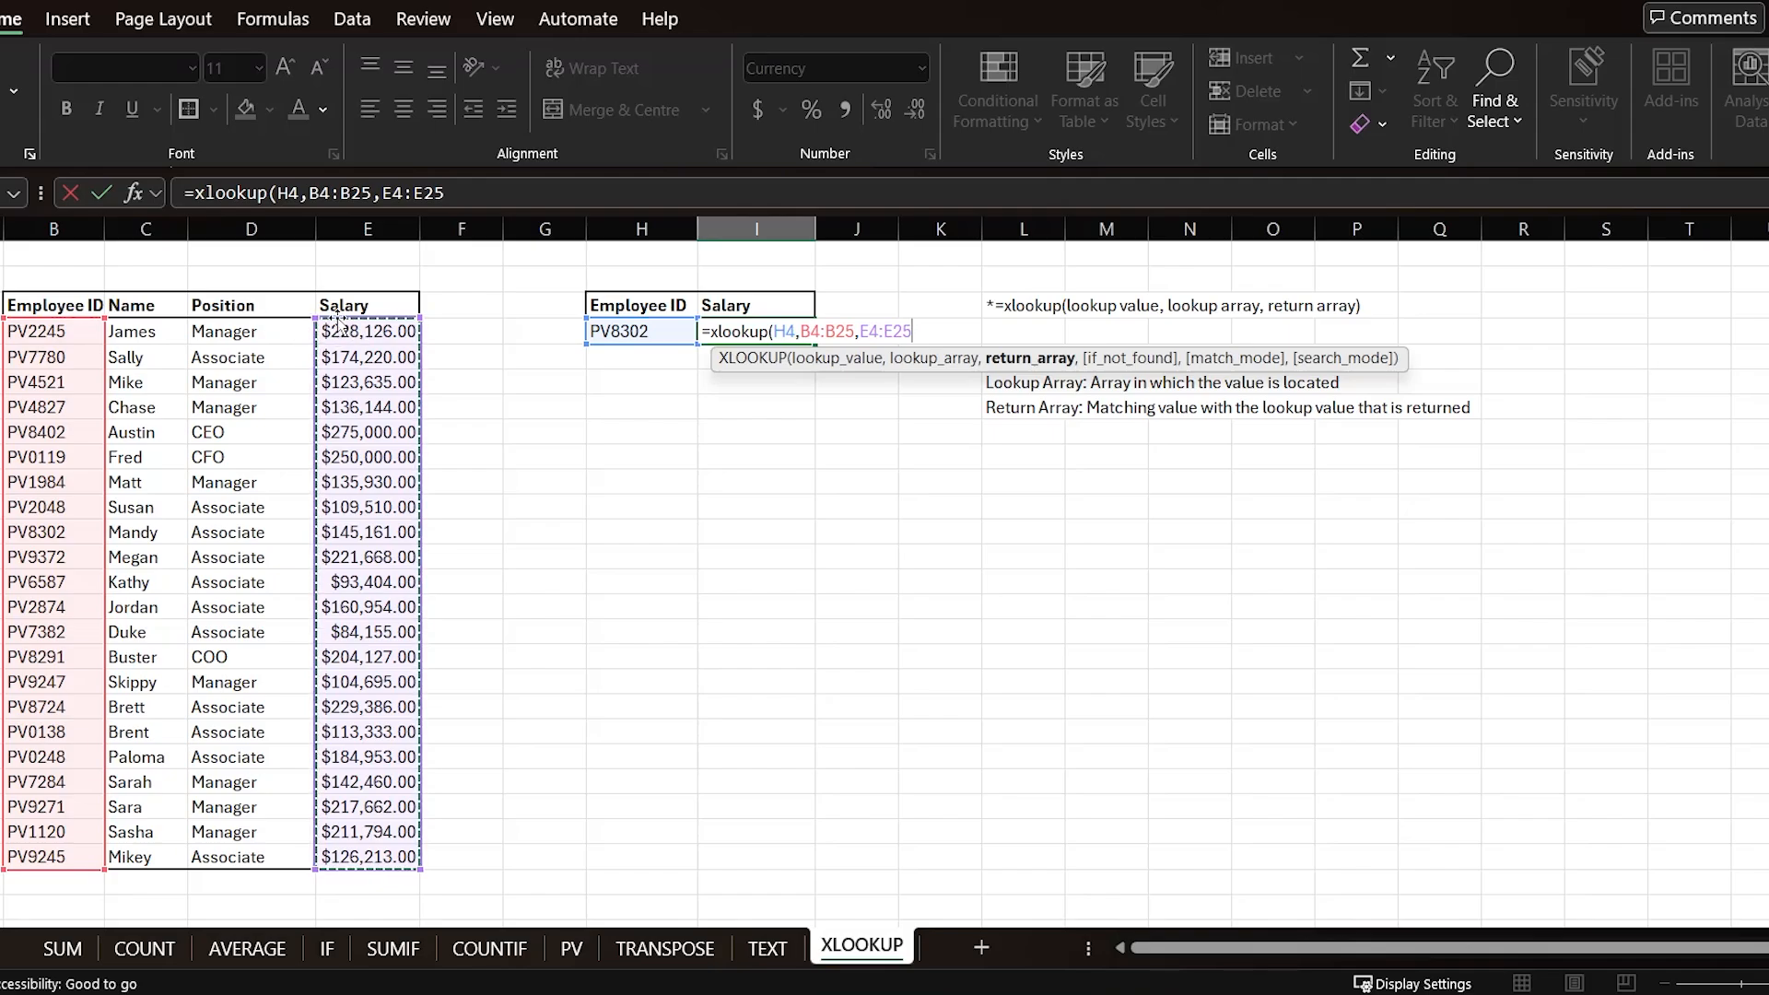
pyautogui.write(')')
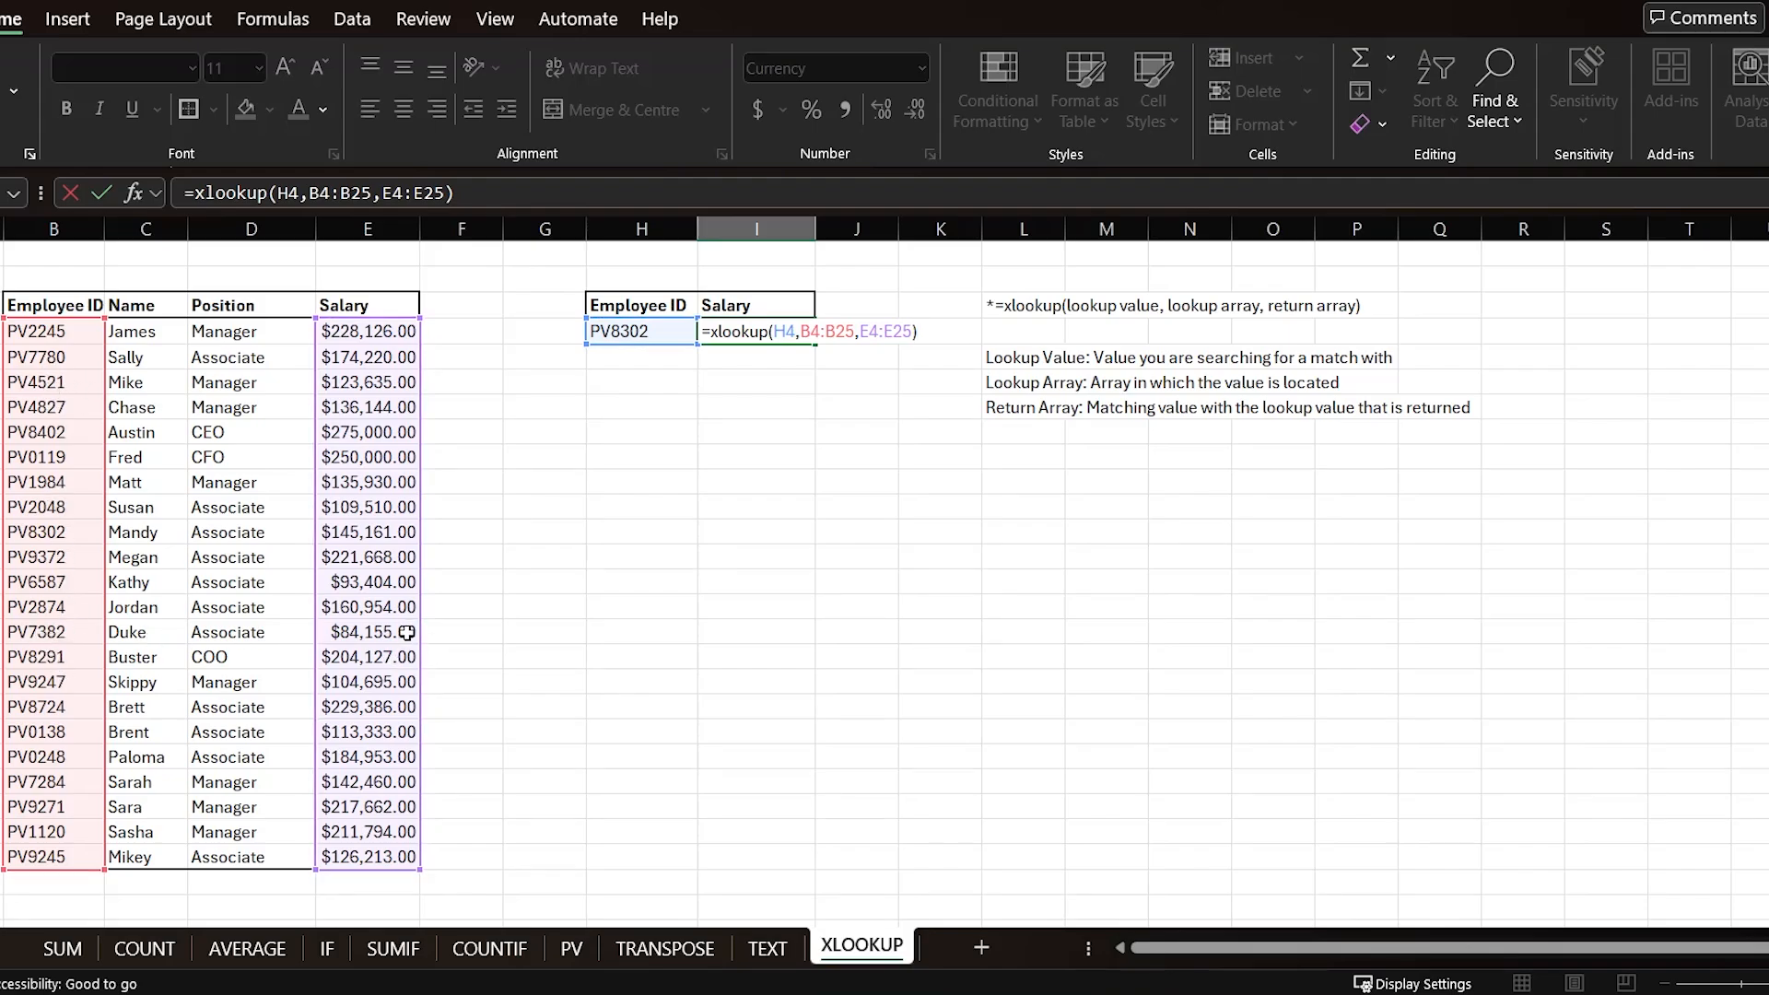
pyautogui.press('Return')
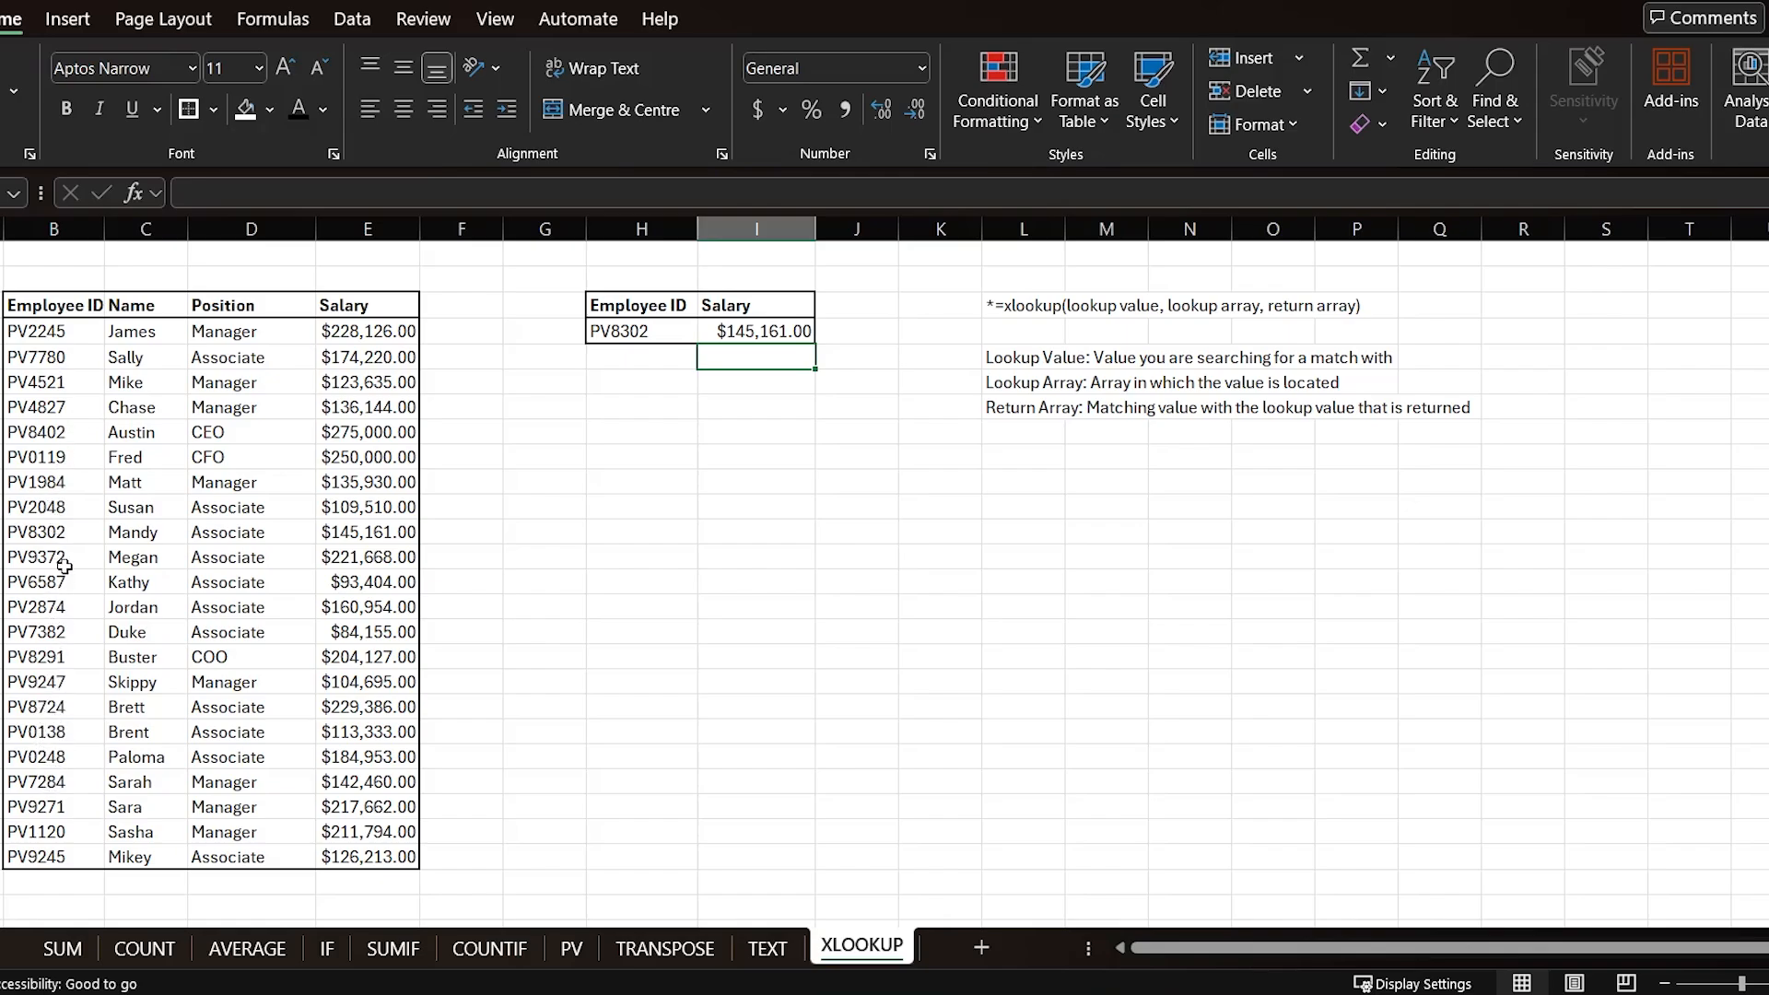
pyautogui.click(69, 532)
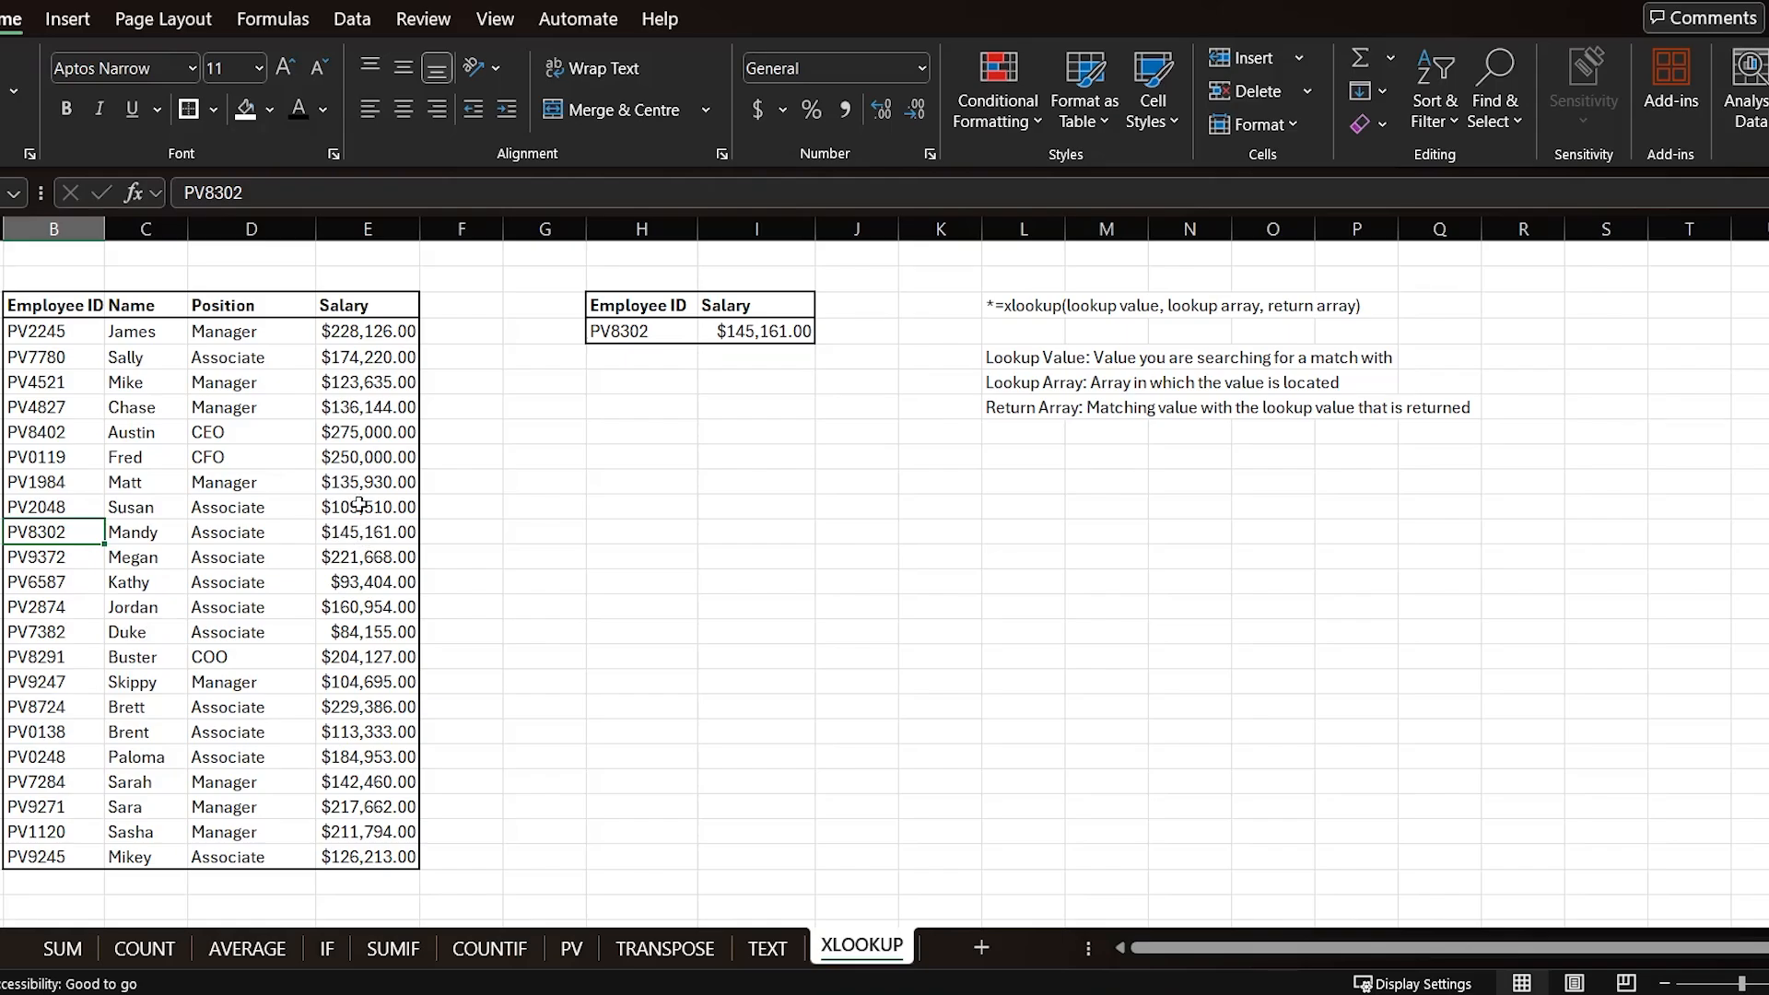
# Step: Edit the XLOOKUP formula, replacing its return array with the Name column C4:C25, then check the matching row
pyautogui.click(742, 336)
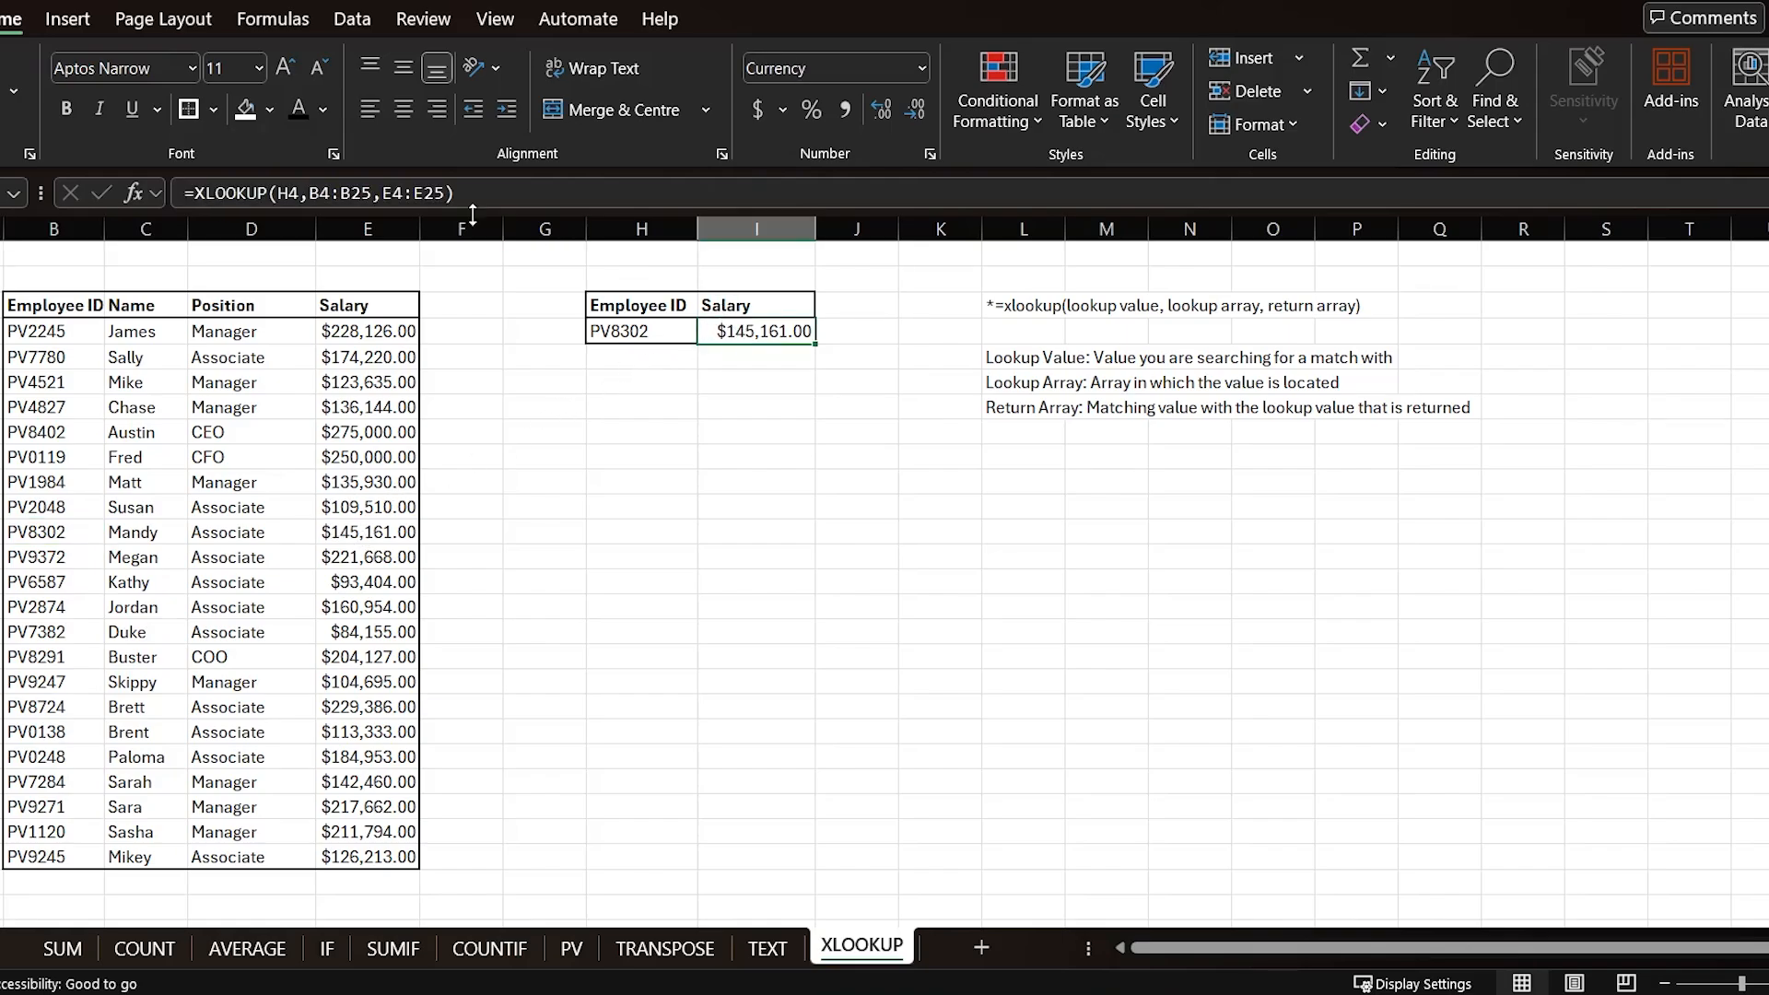
pyautogui.moveTo(446, 194); pyautogui.dragTo(382, 194)
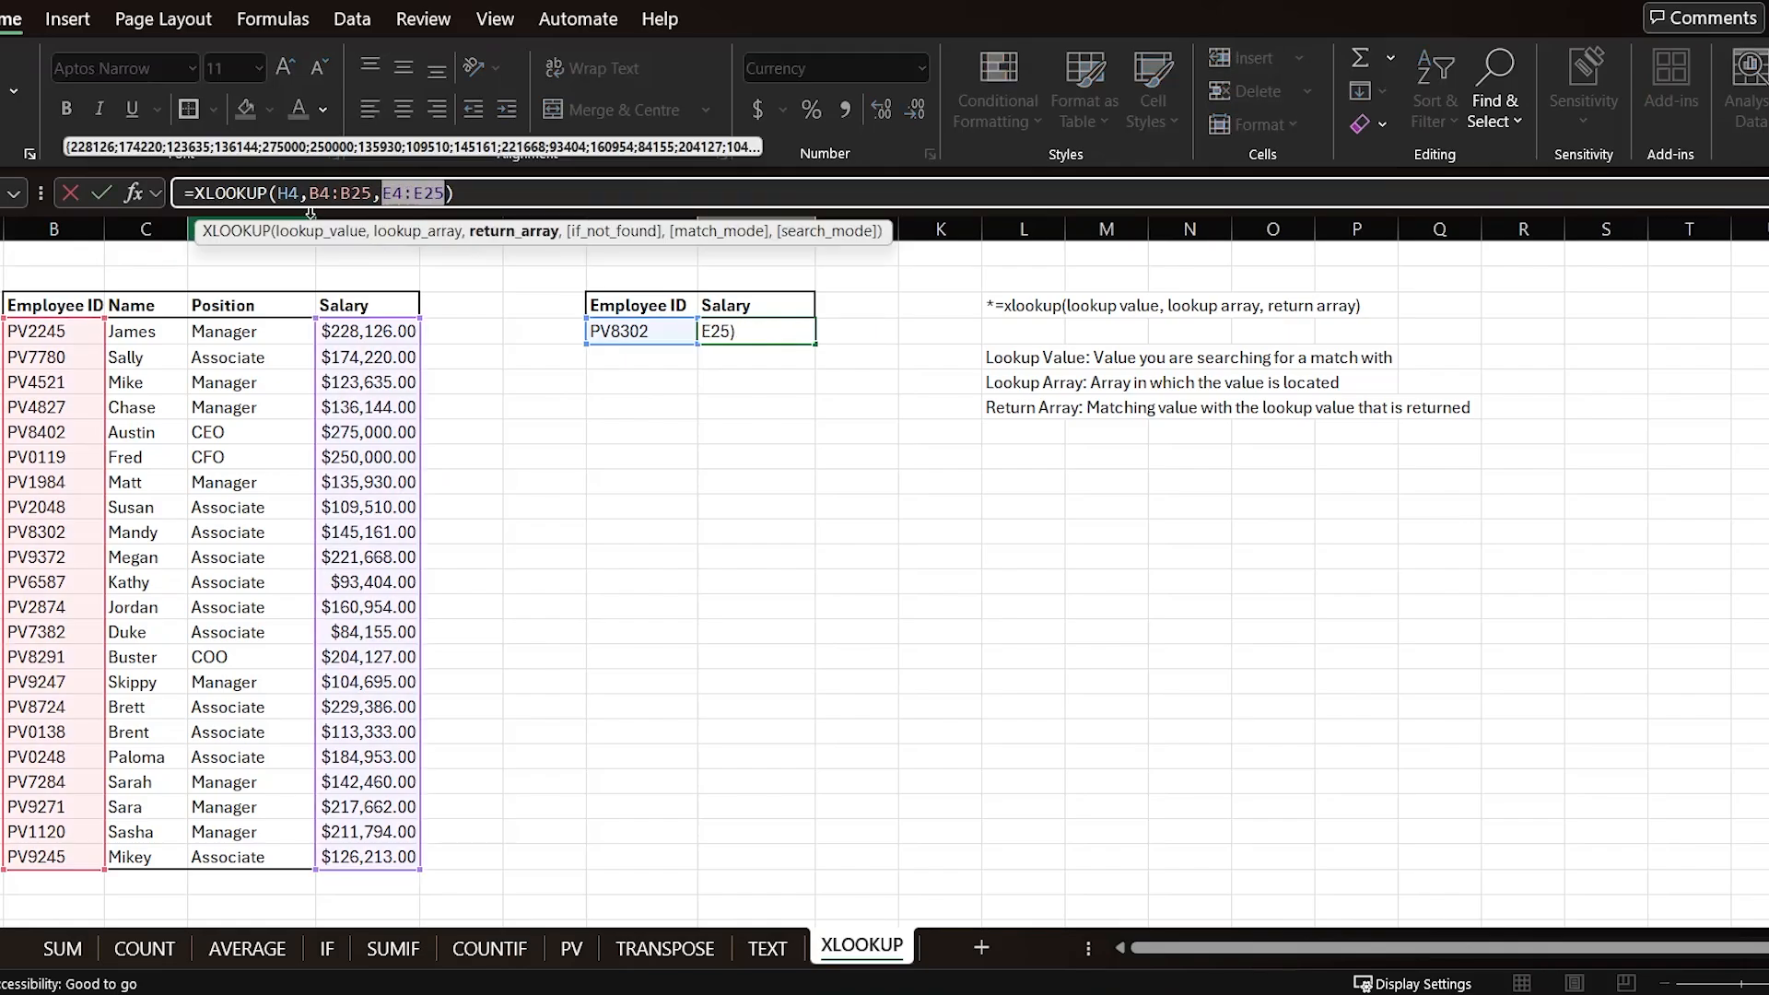
pyautogui.press('BackSpace')
pyautogui.moveTo(143, 331); pyautogui.dragTo(173, 851)
pyautogui.press('Return')
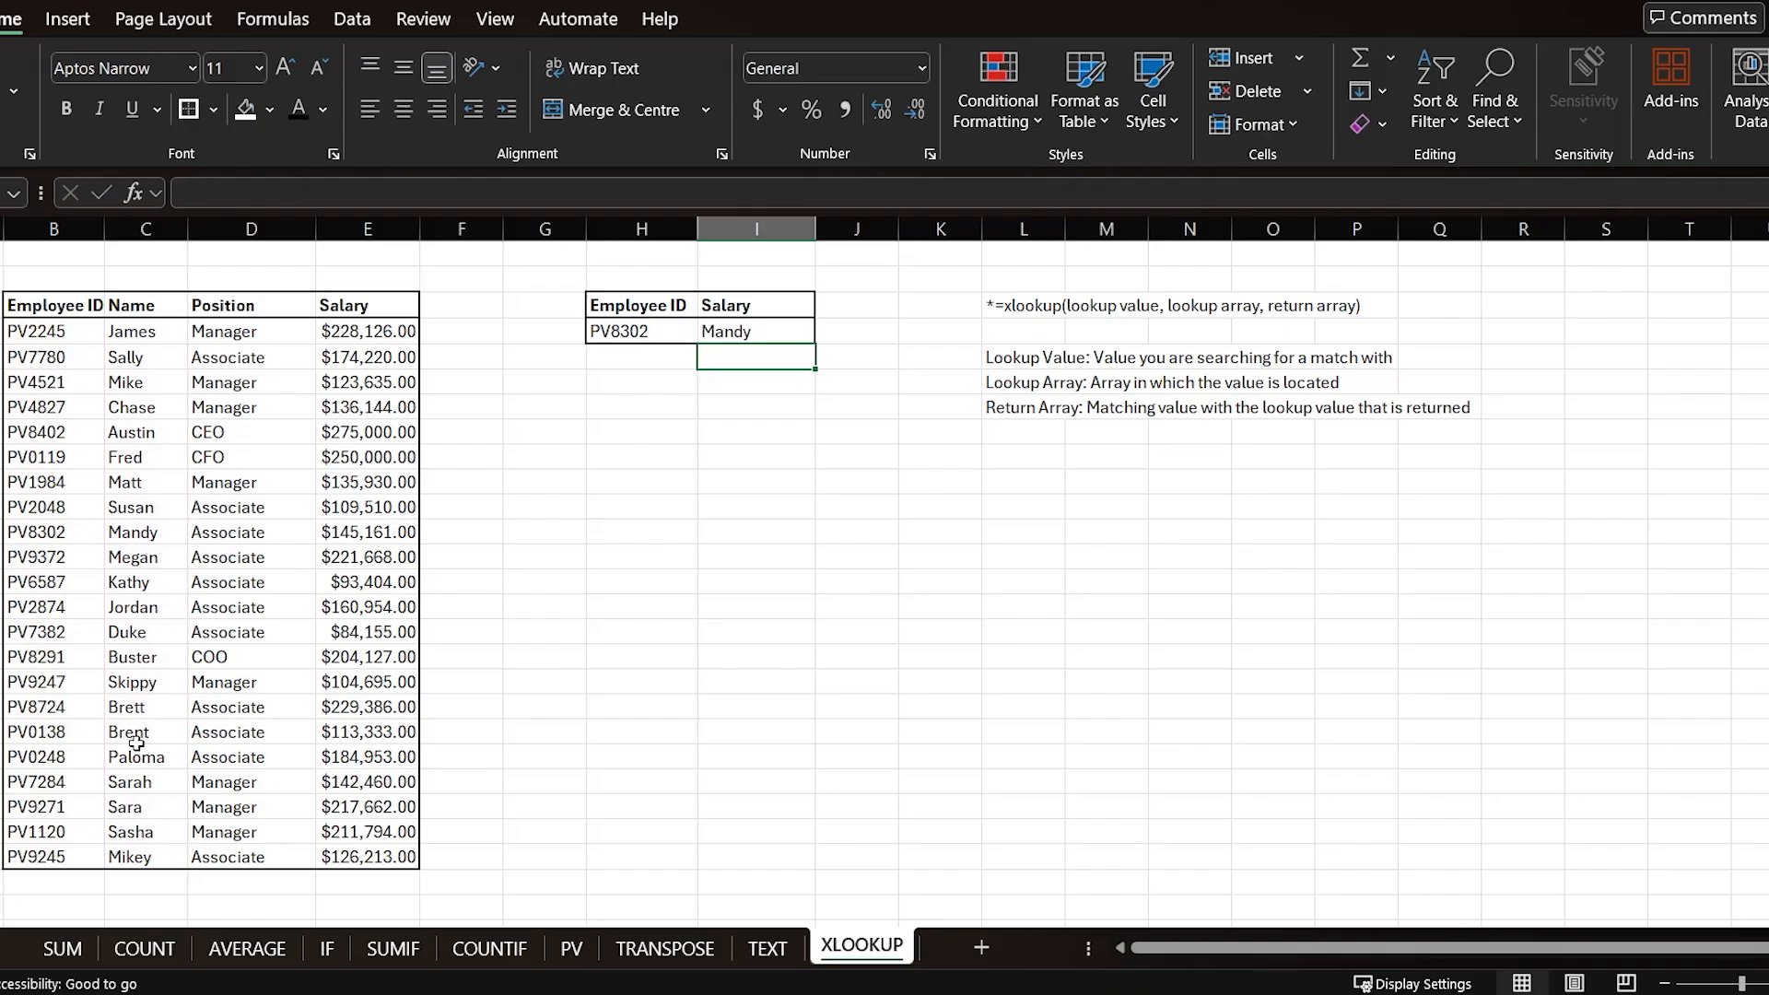
pyautogui.click(129, 529)
pyautogui.click(68, 535)
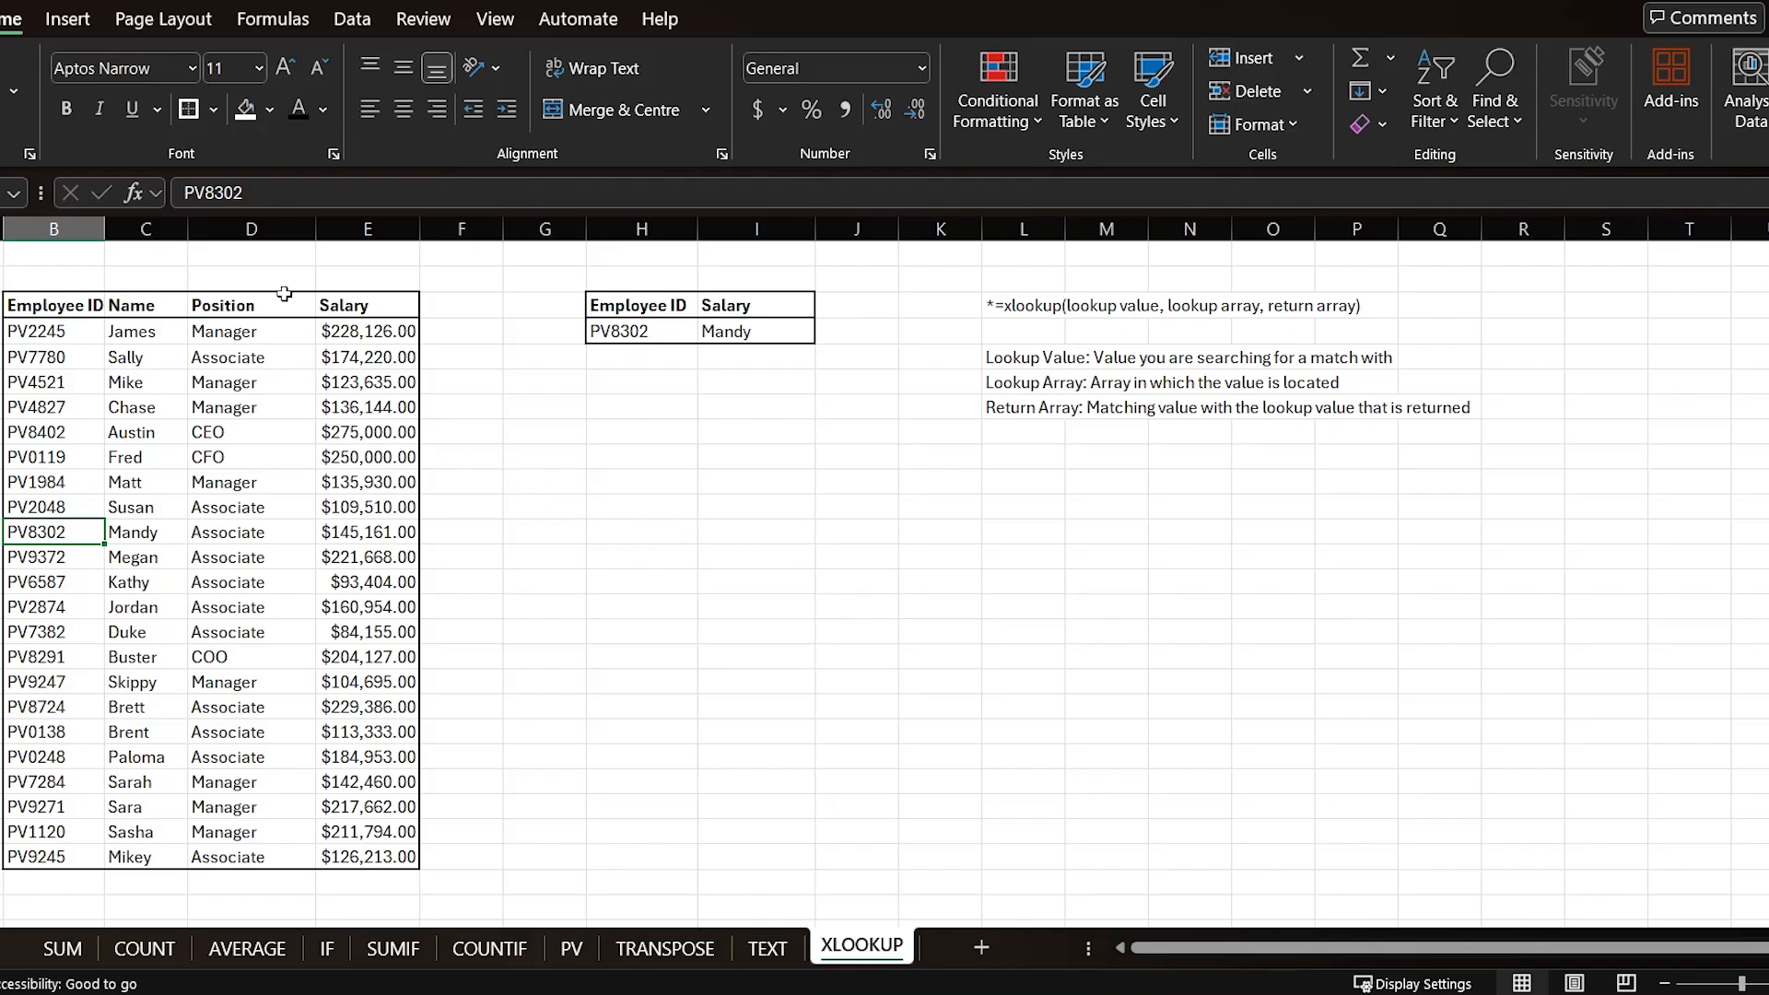
pyautogui.moveTo(423, 309); pyautogui.dragTo(1532, 299)
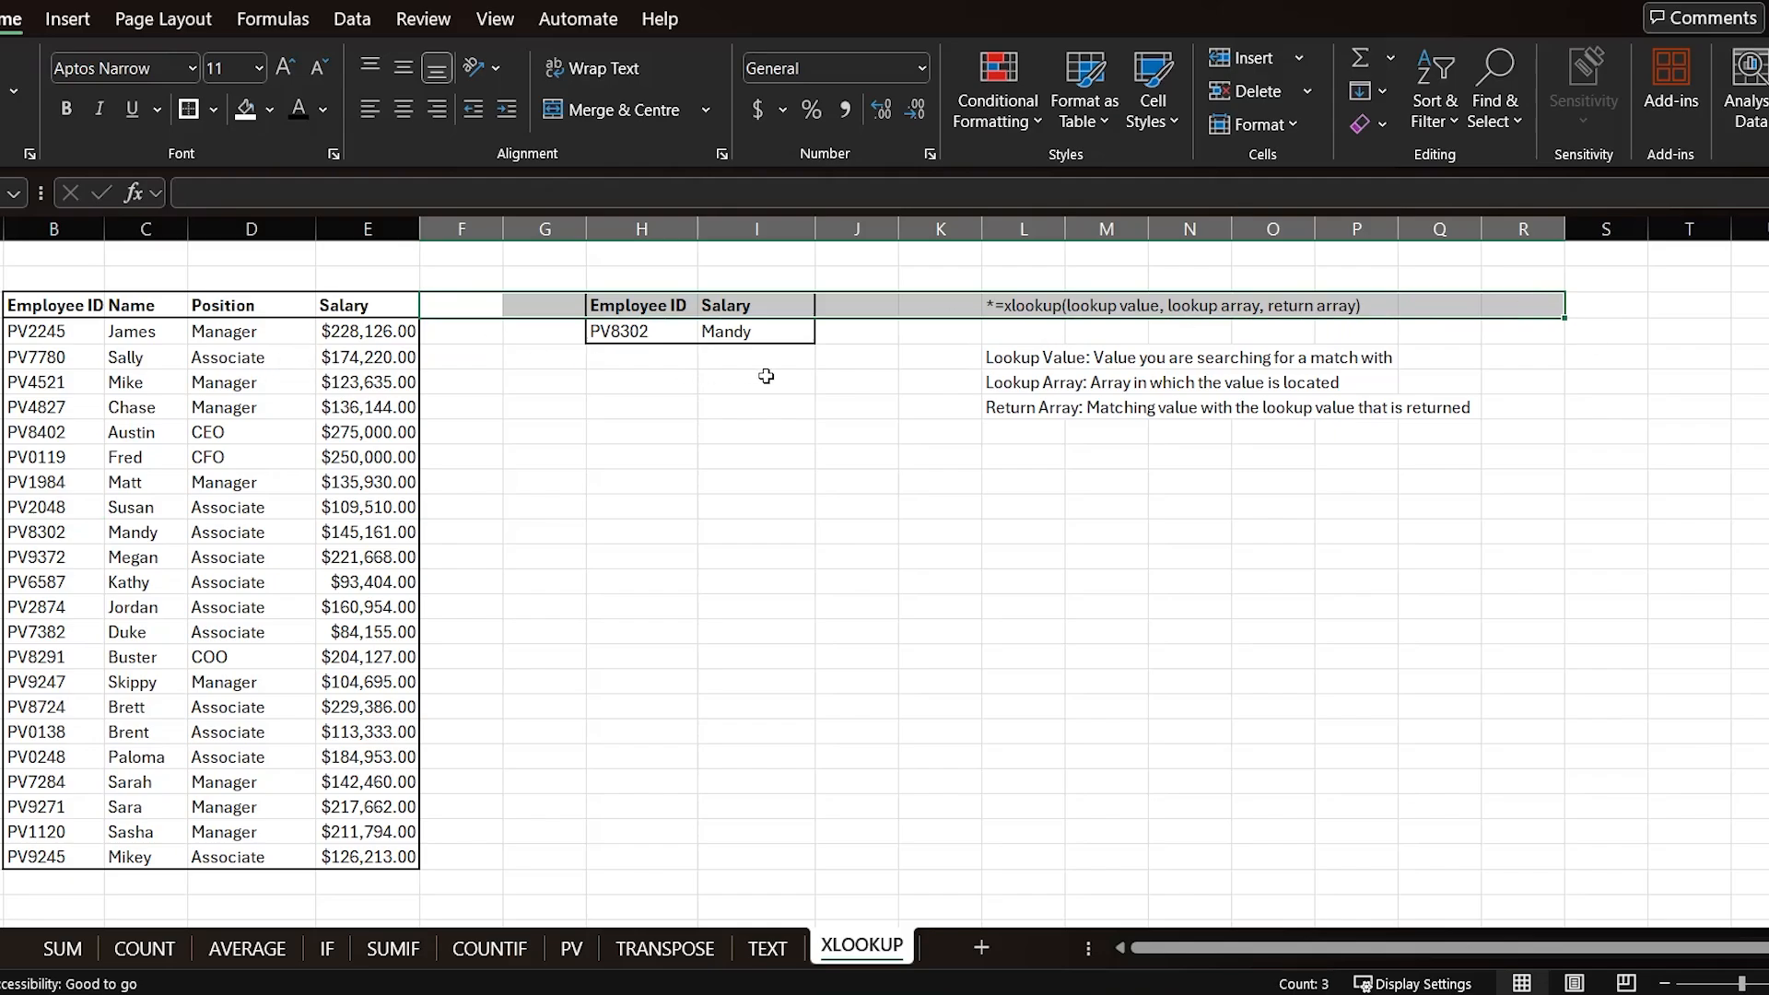
pyautogui.click(882, 462)
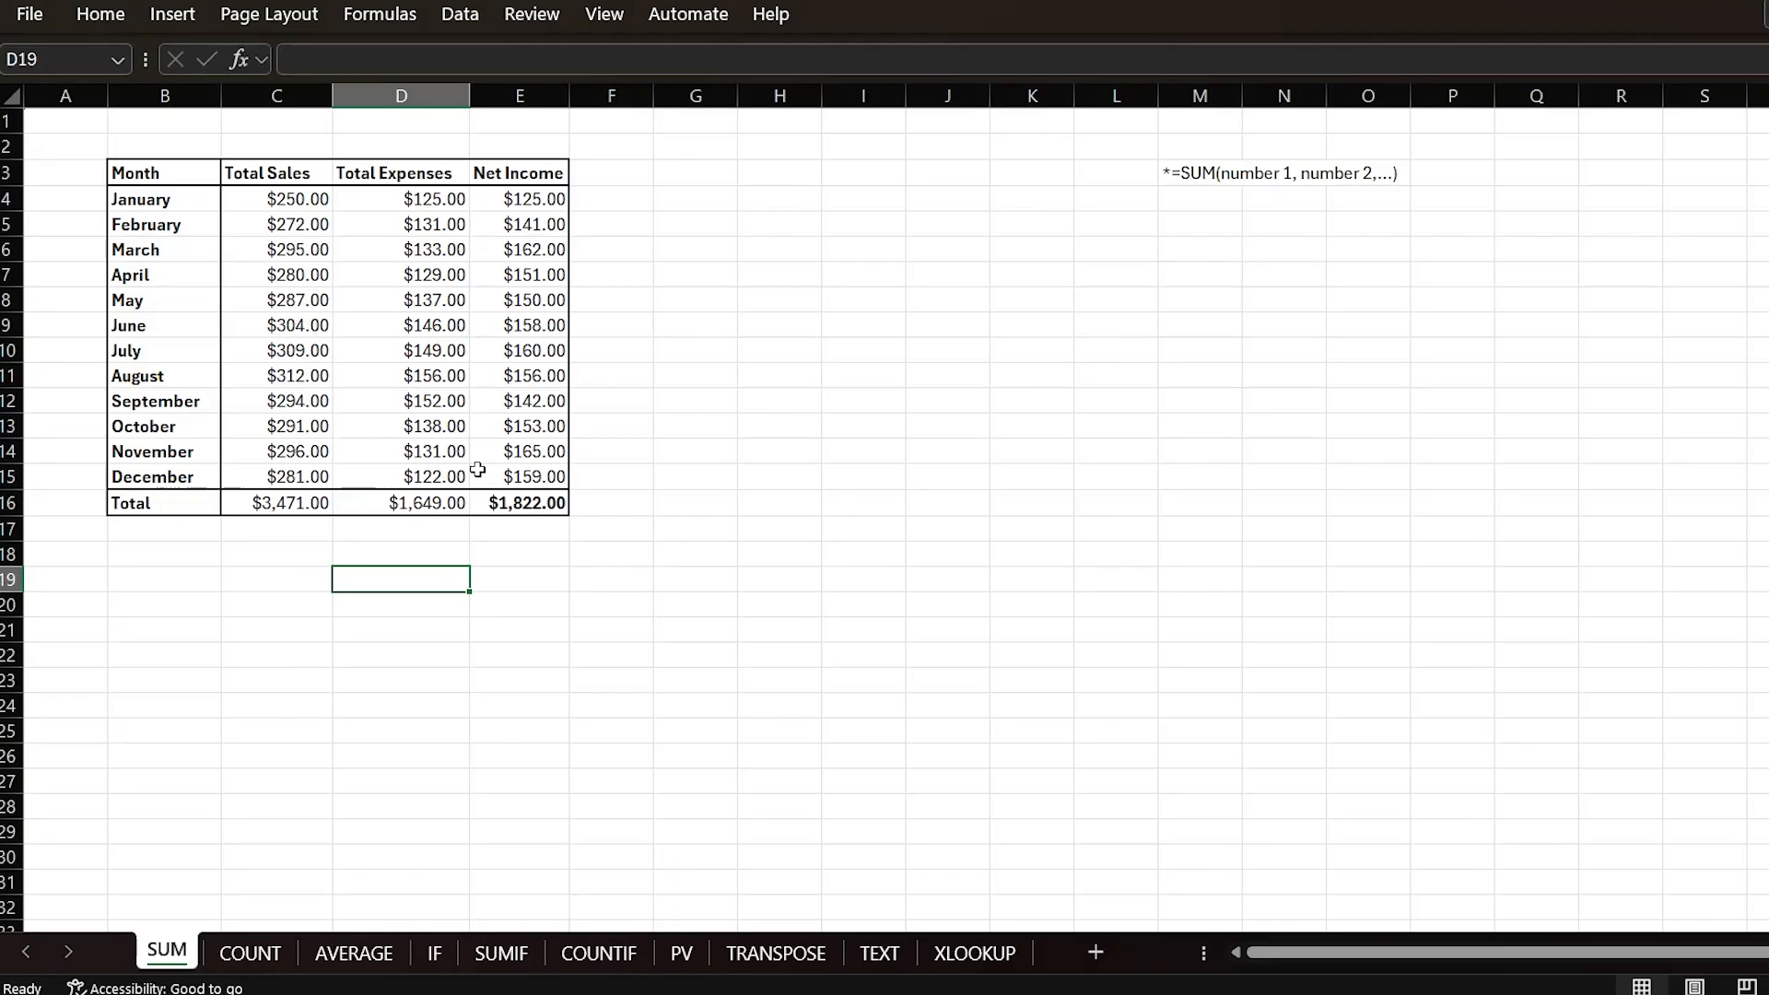
pyautogui.click(497, 453)
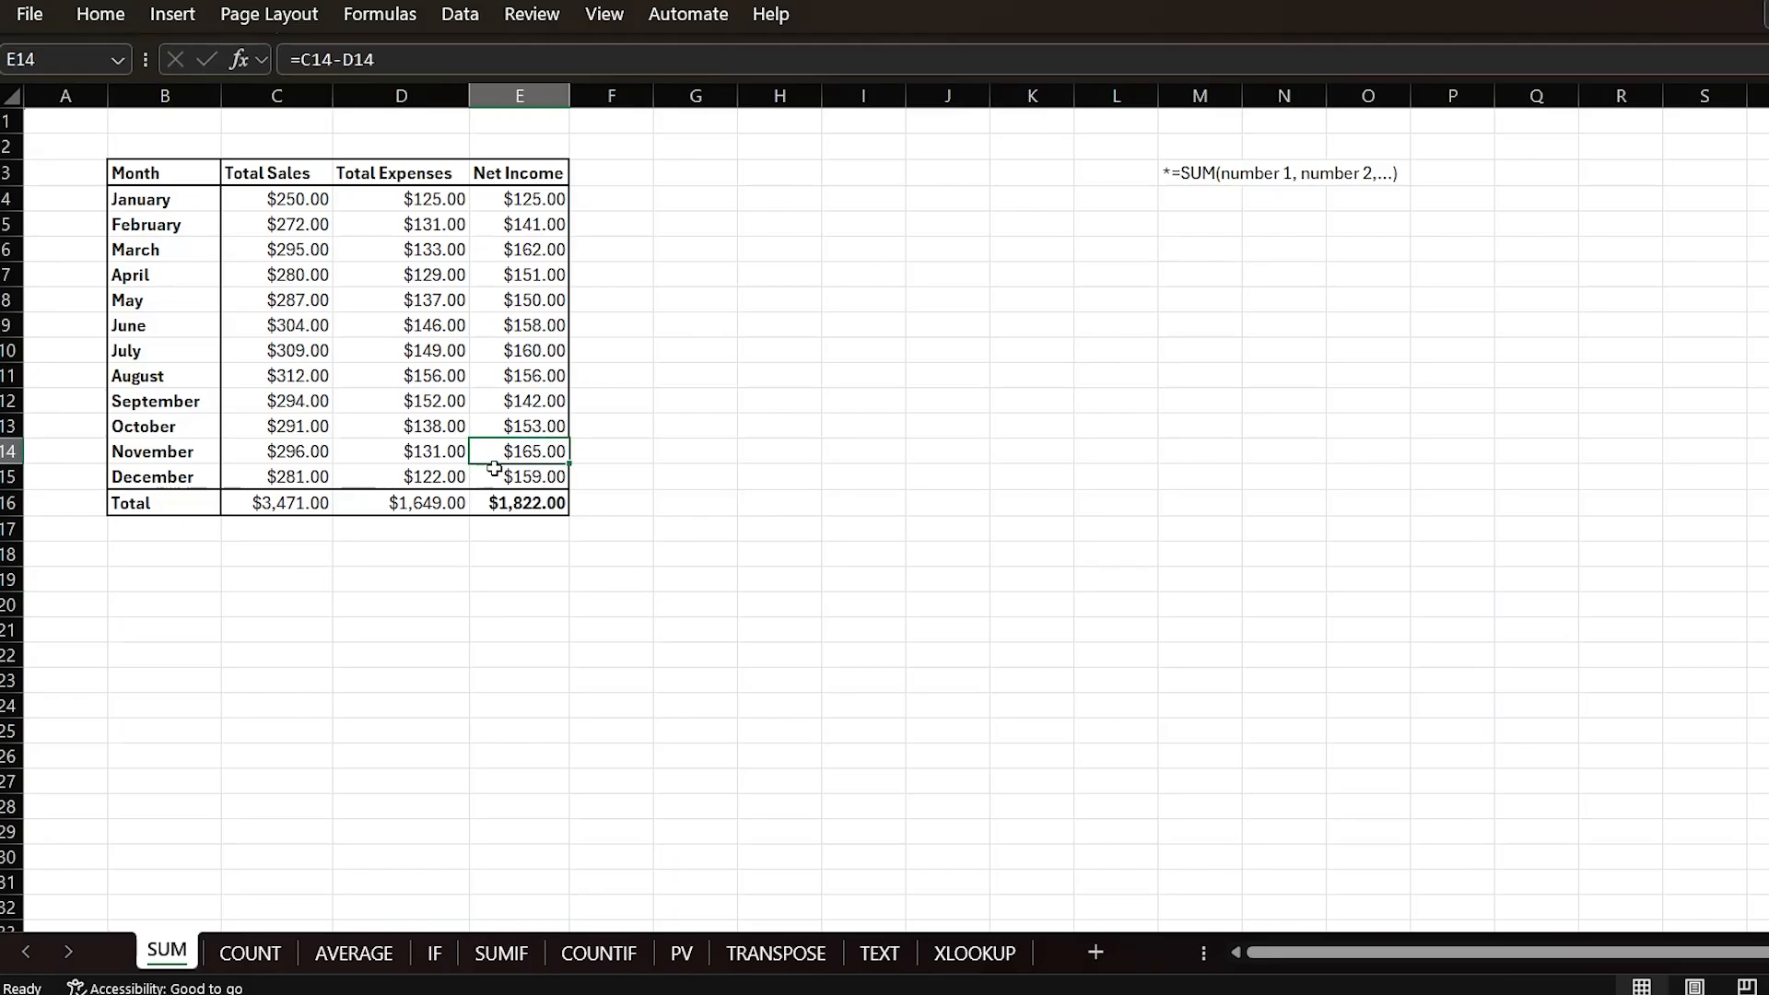
# Step: Browse the COUNT, AVERAGE, IF, SUMIF, COUNTIF and PV worksheets and their results
pyautogui.click(266, 958)
pyautogui.click(359, 958)
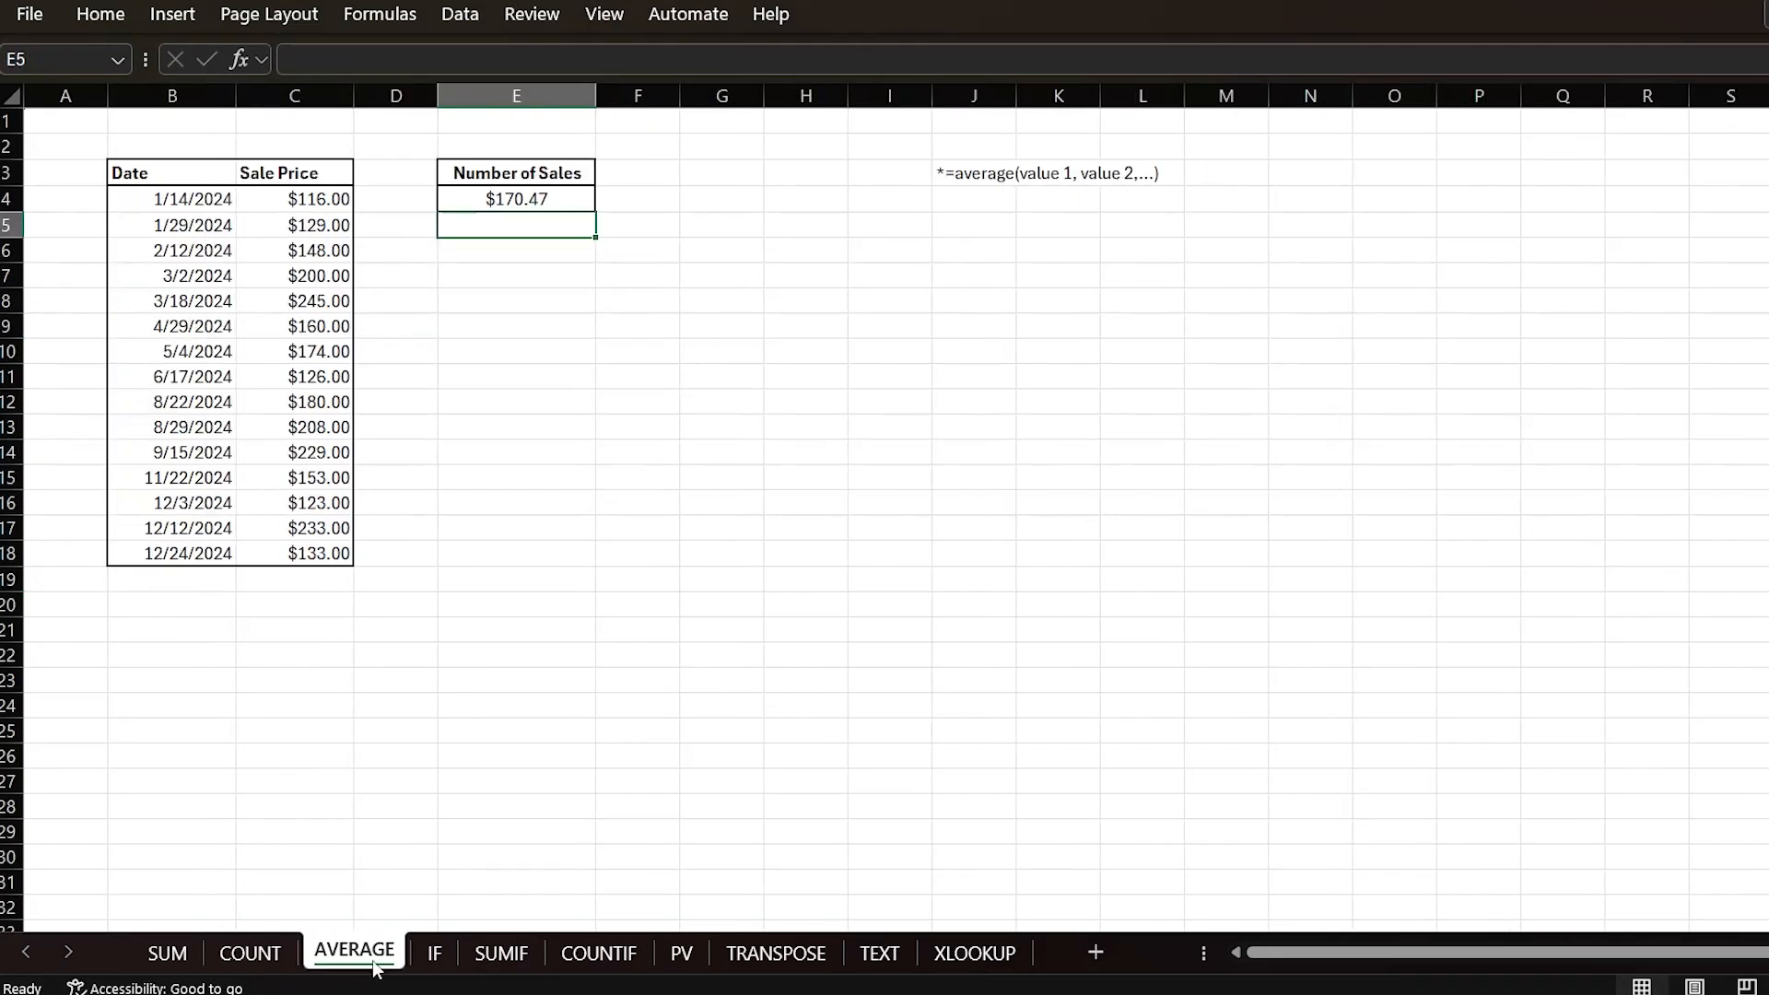
pyautogui.click(433, 955)
pyautogui.click(349, 201)
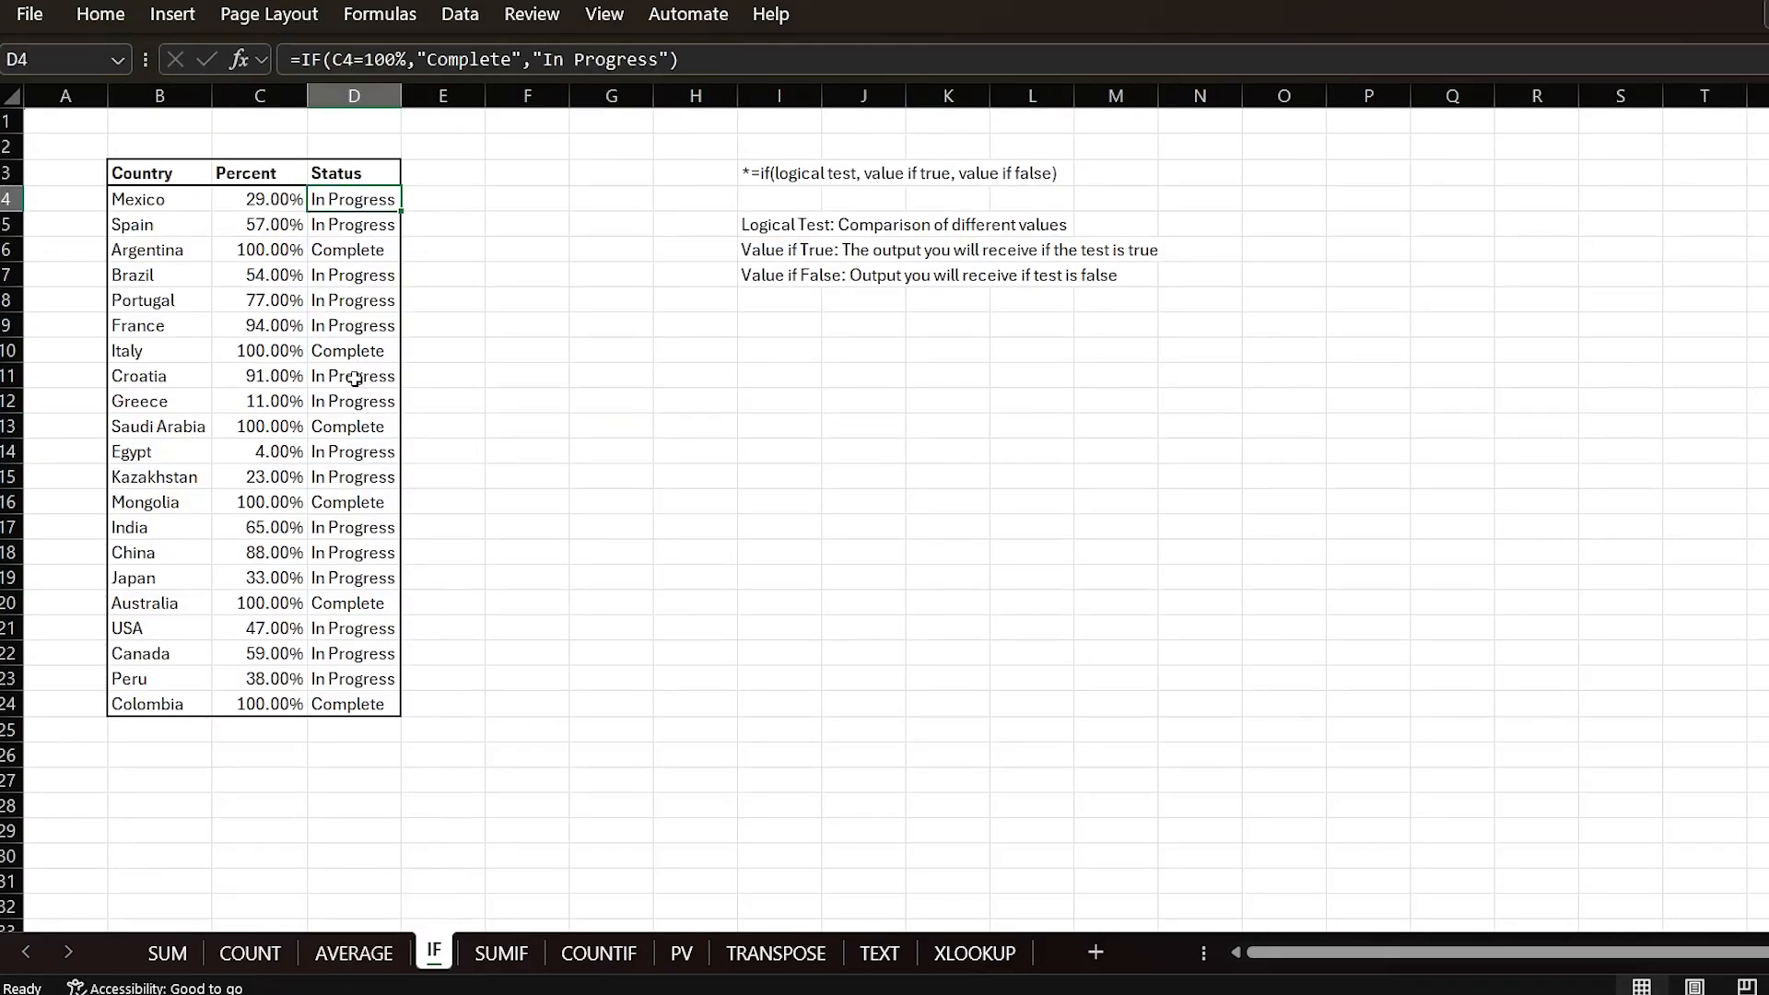
pyautogui.click(354, 378)
pyautogui.click(500, 954)
pyautogui.click(604, 958)
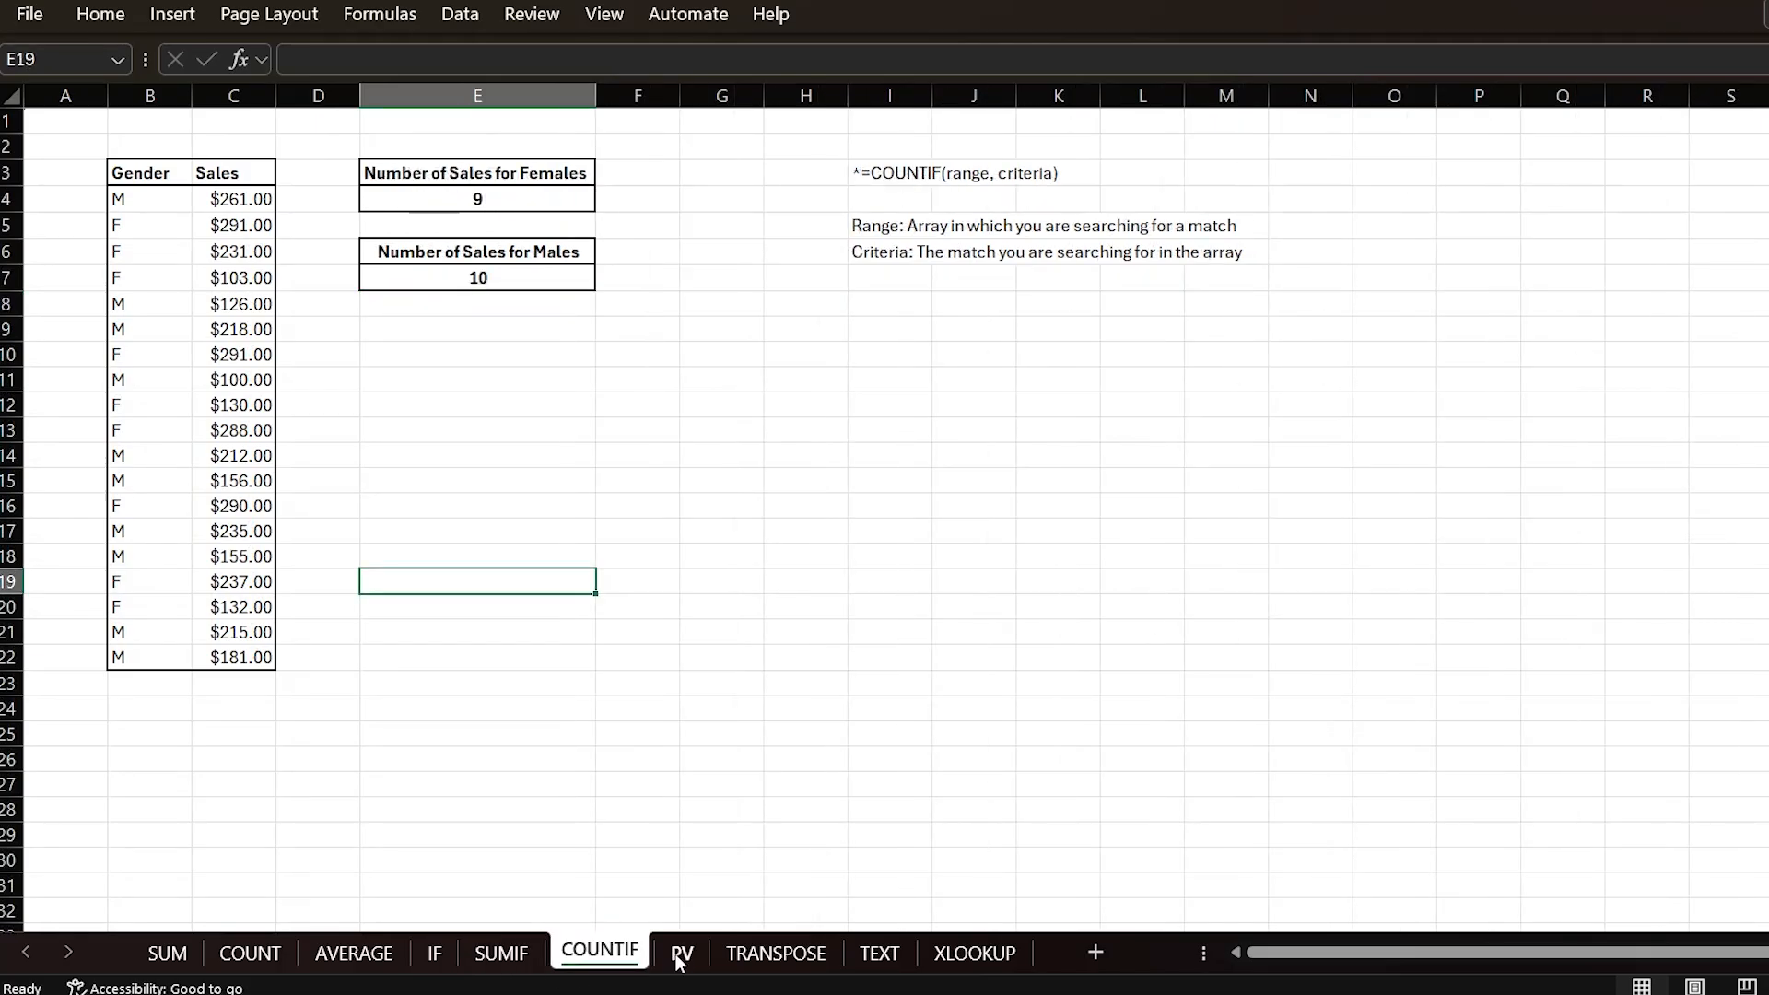
pyautogui.click(681, 958)
# Step: On the PV sheet, set the interest rate for the $147,000.00 future value to 7%
pyautogui.click(385, 248)
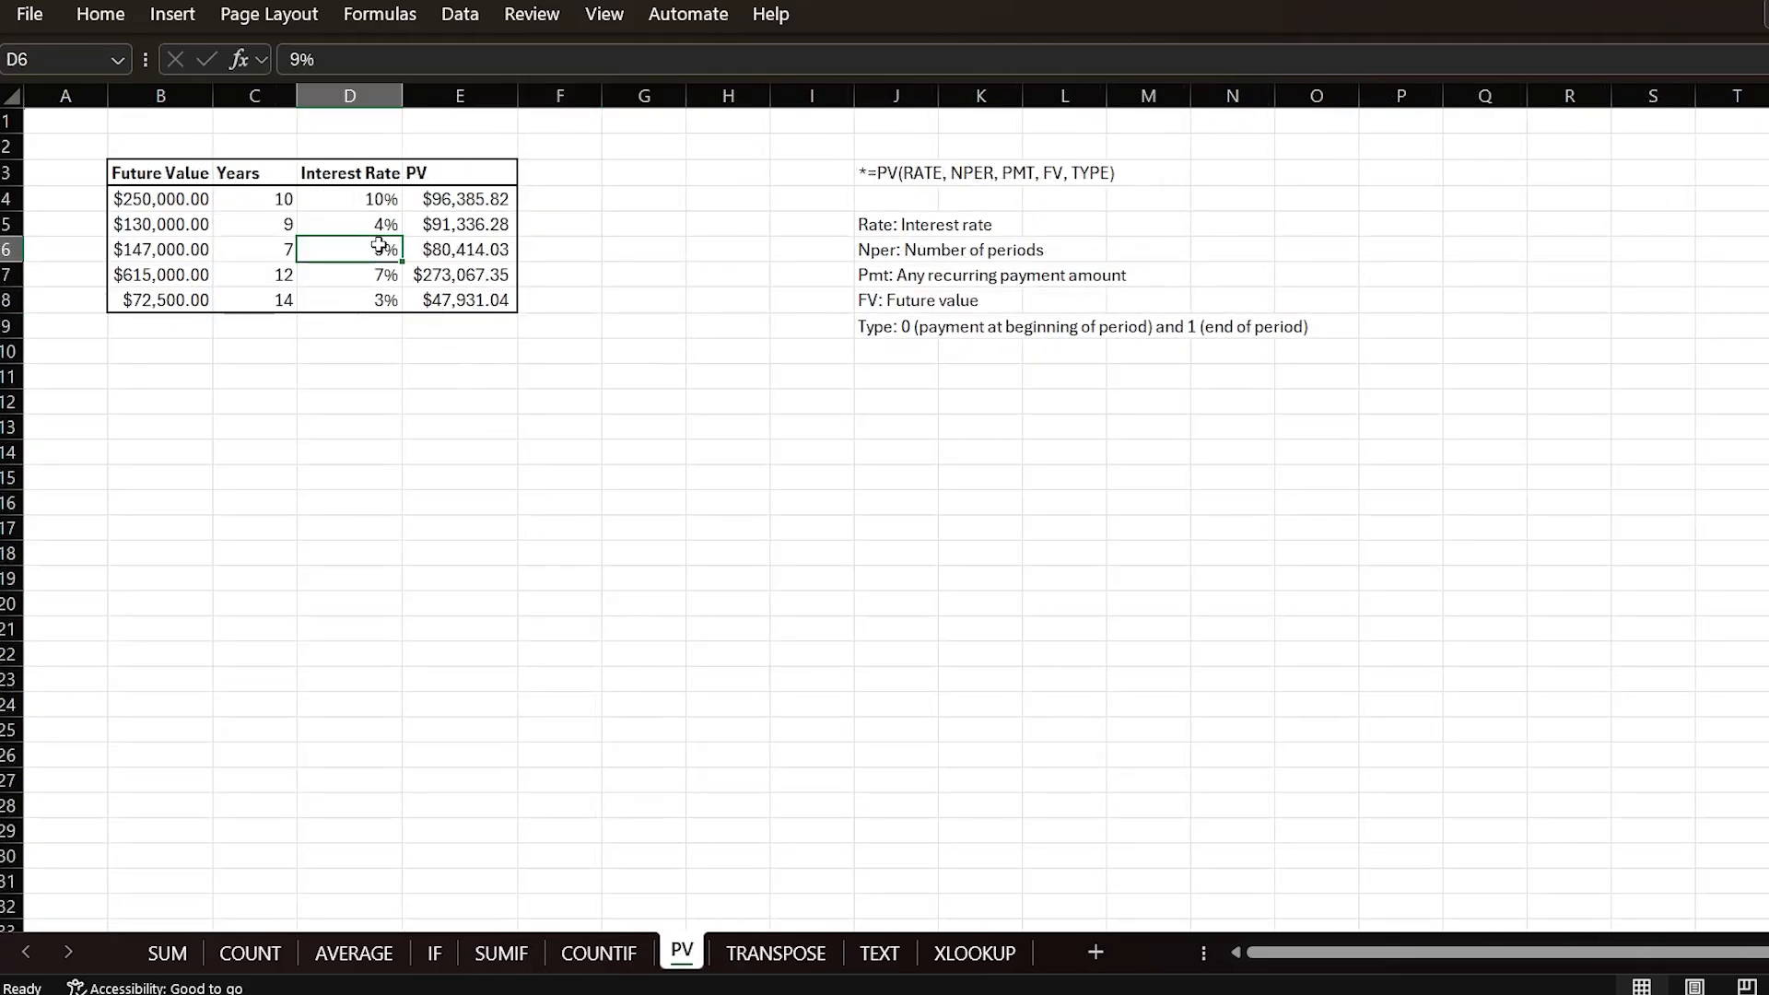
pyautogui.write('7')
pyautogui.press('Return')
pyautogui.click(776, 955)
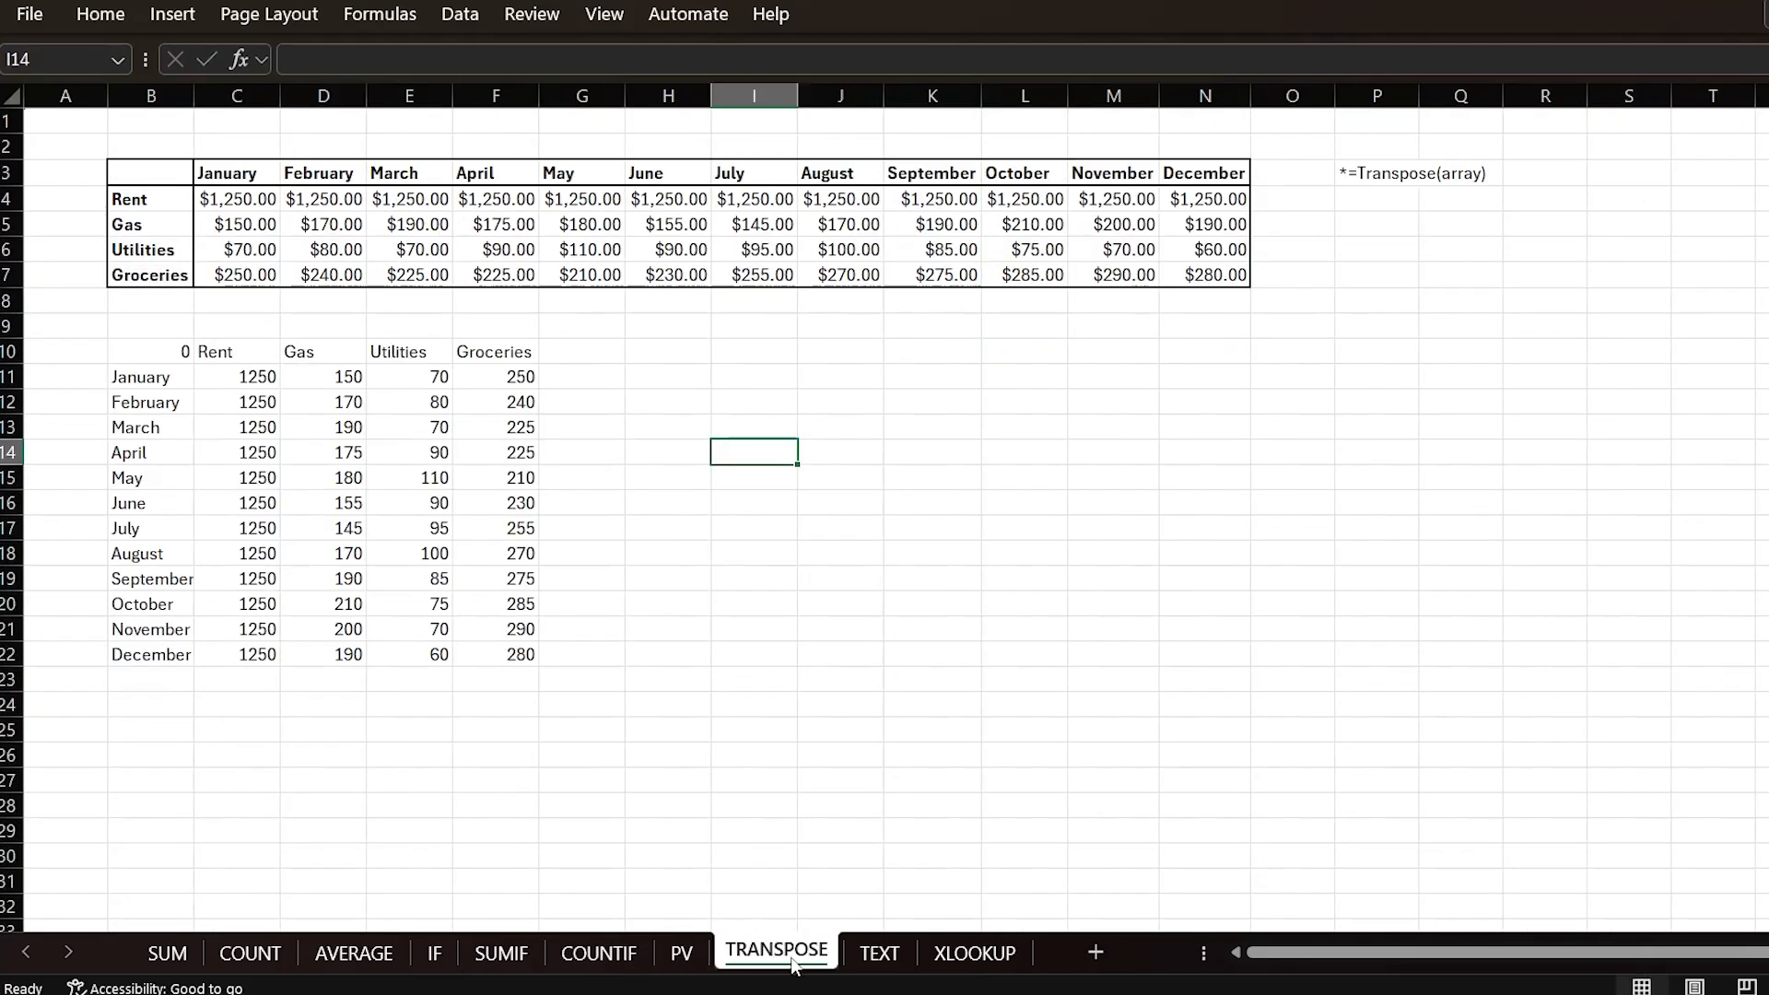